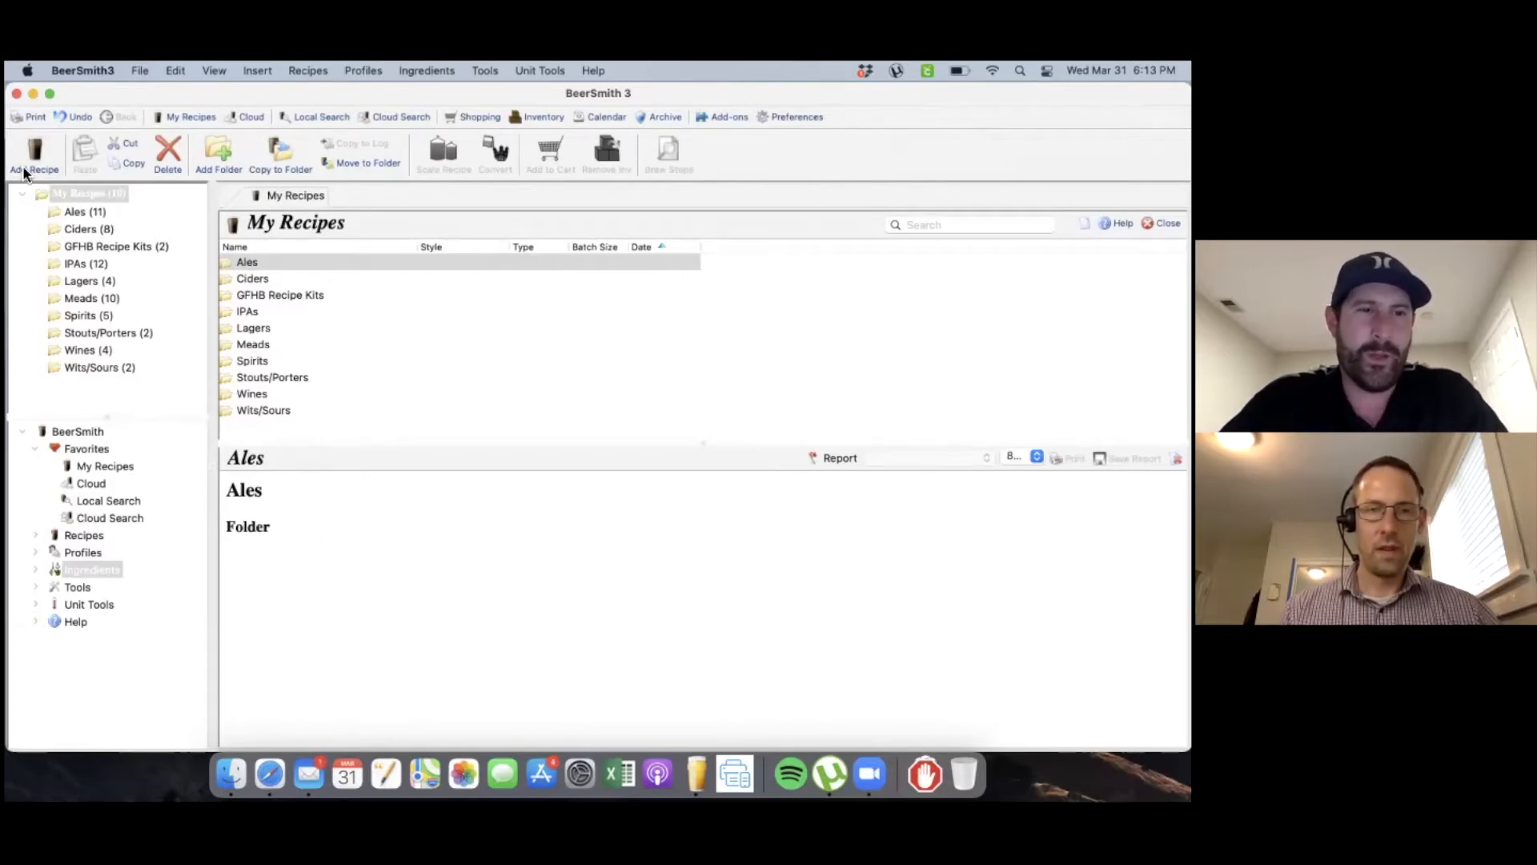
Step: Browse the recipes stored in the Ales, Ciders, GFHB Recipe Kits and Lagers folders
{"action": "left_click", "coordinate": [83, 211]}
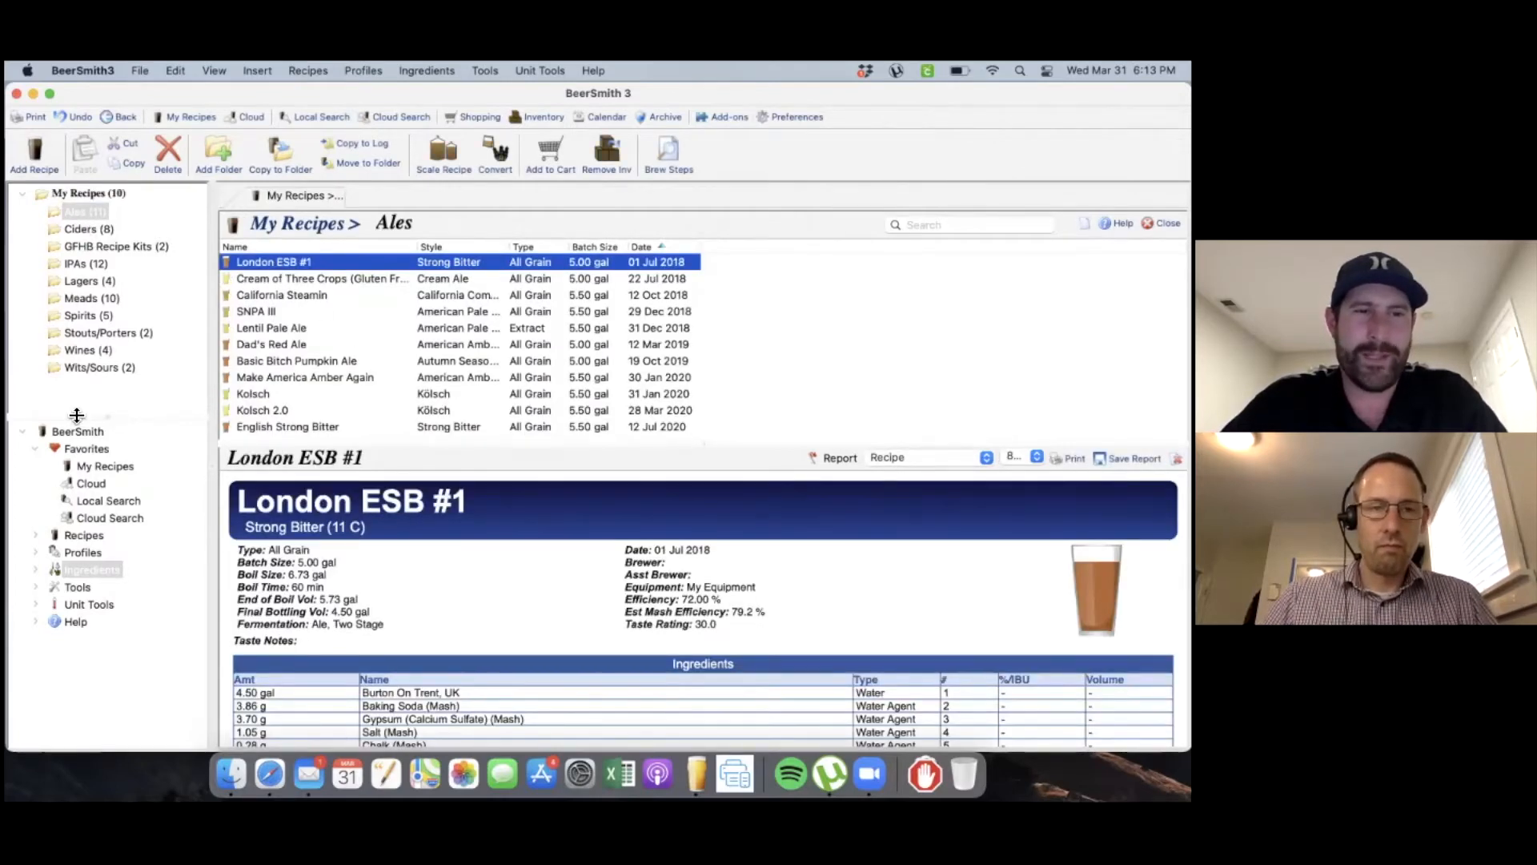
{"action": "left_click", "coordinate": [84, 229]}
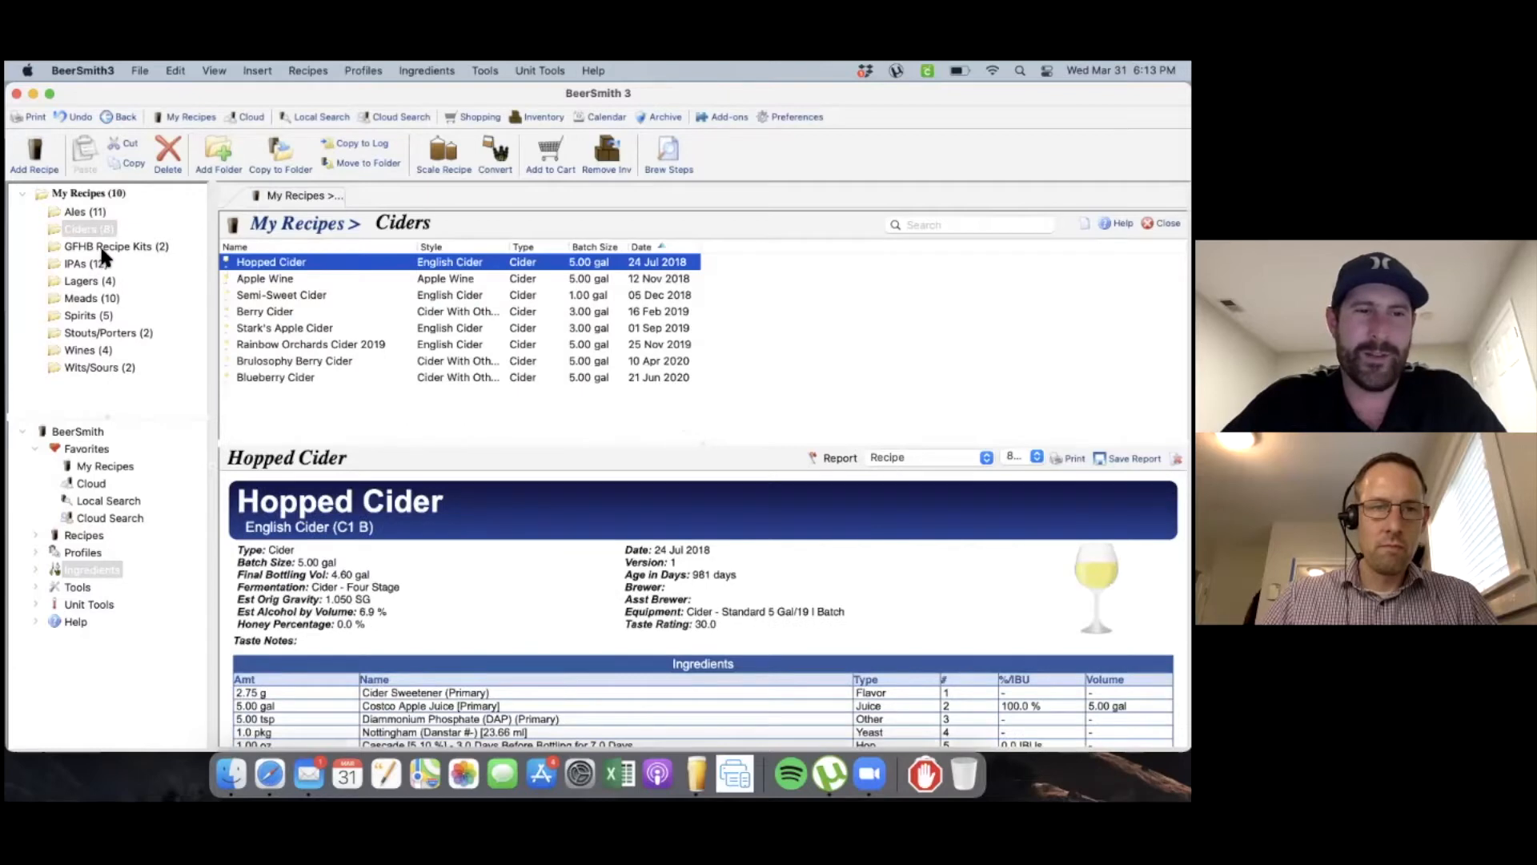
{"action": "left_click", "coordinate": [99, 246]}
{"action": "left_click", "coordinate": [89, 284]}
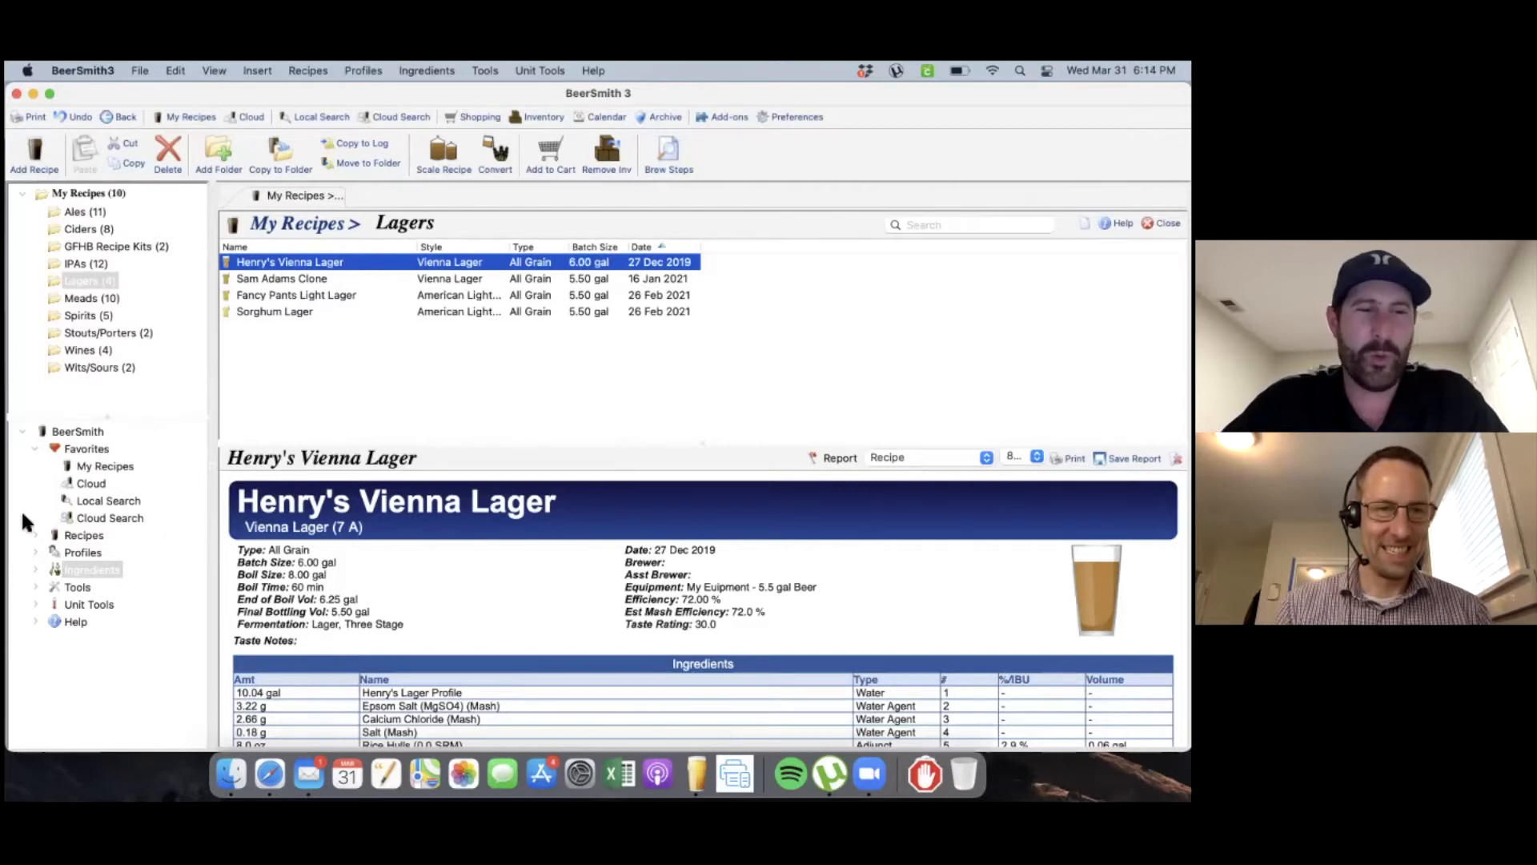
Step: View the contents of the Recipes and Profiles groups in the BeerSmith tree, and return to the My Recipes folder overview
{"action": "left_click", "coordinate": [54, 535]}
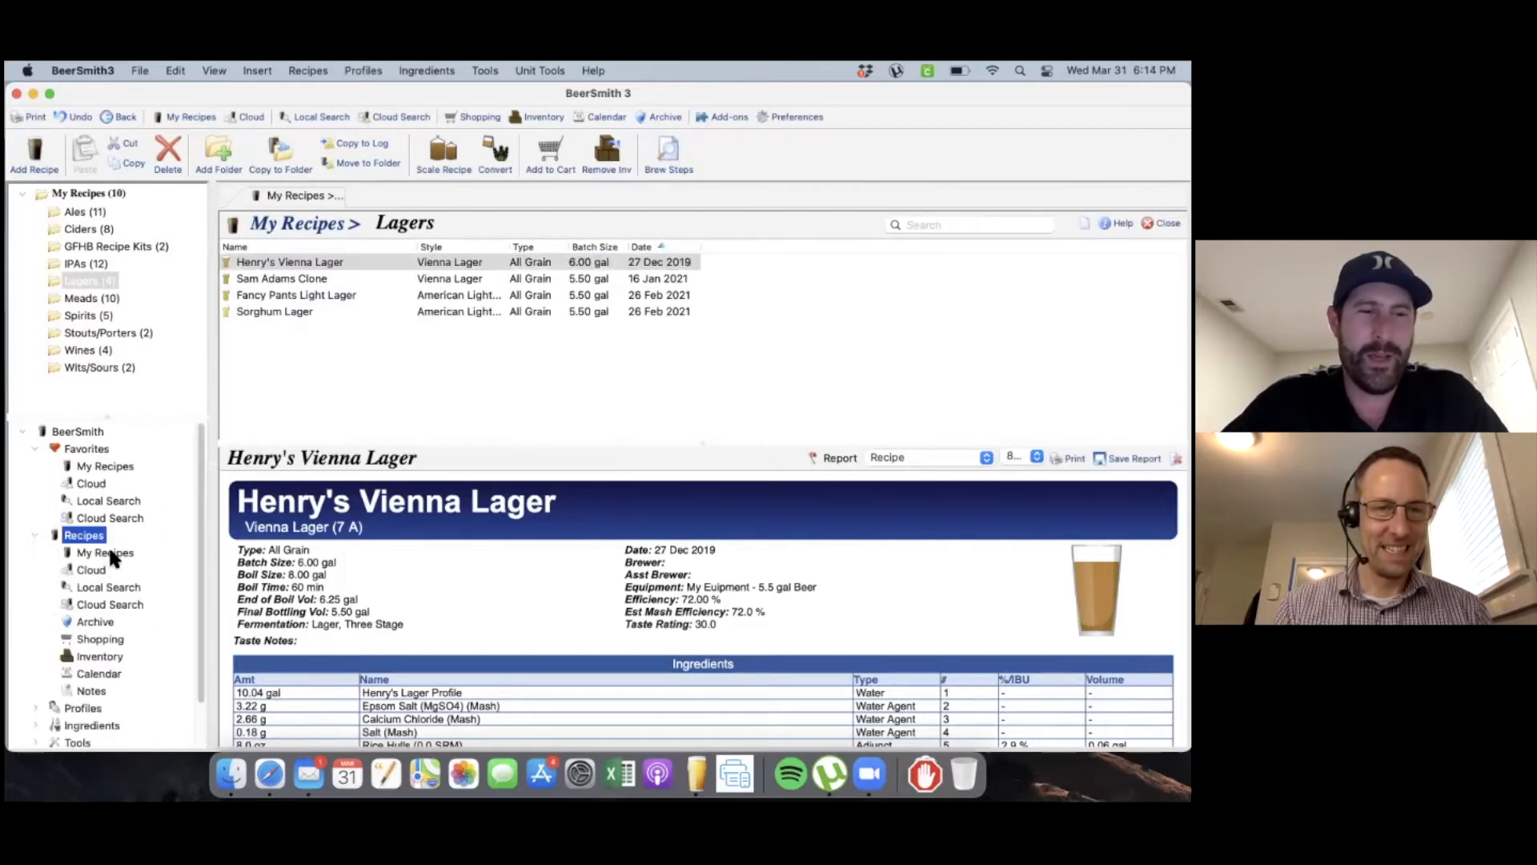
{"action": "left_click", "coordinate": [34, 534]}
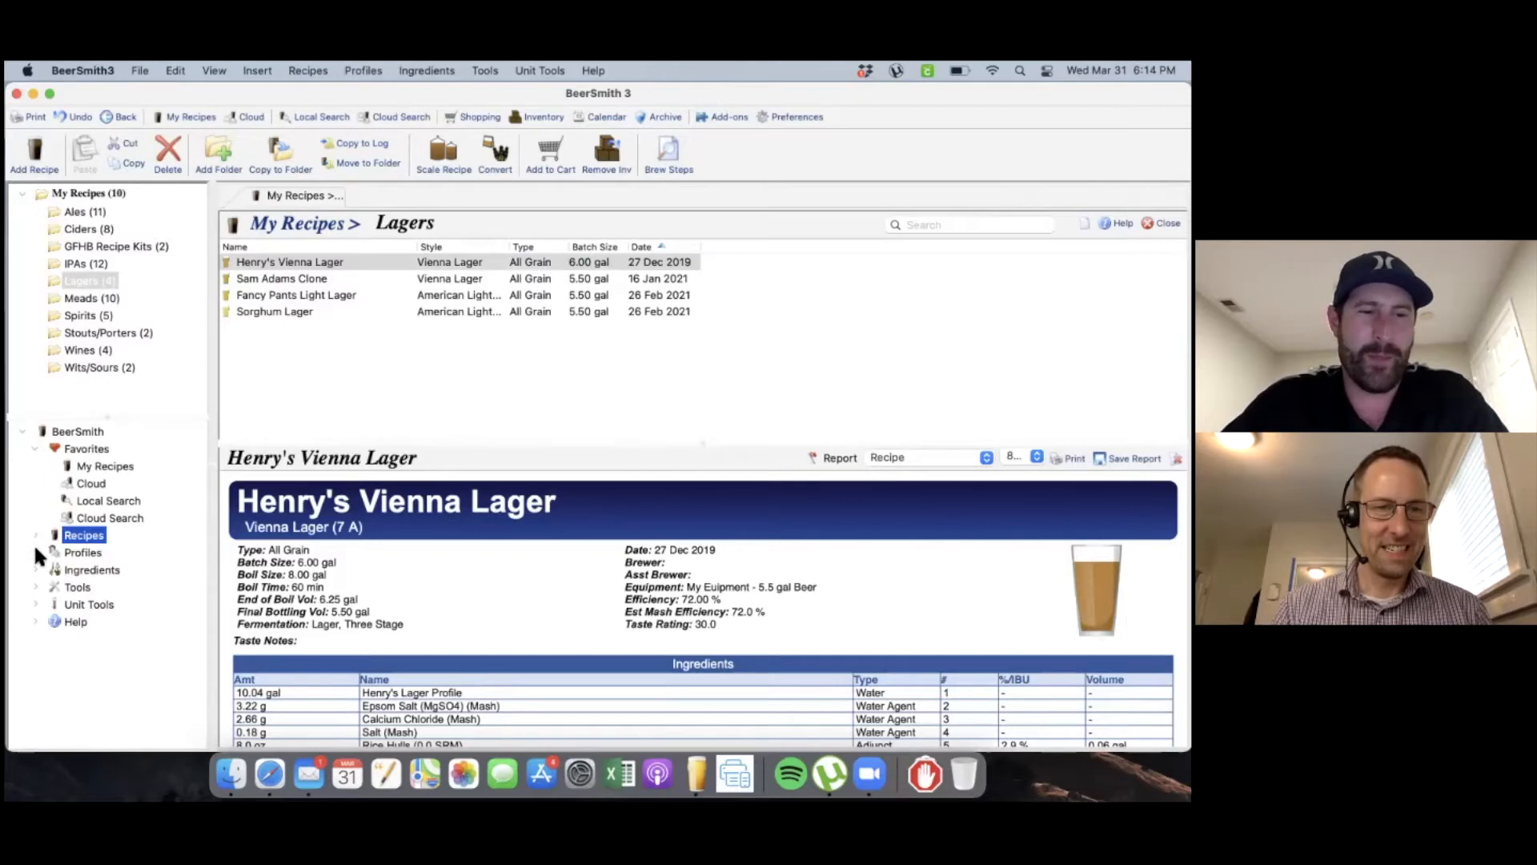
{"action": "left_click", "coordinate": [35, 550]}
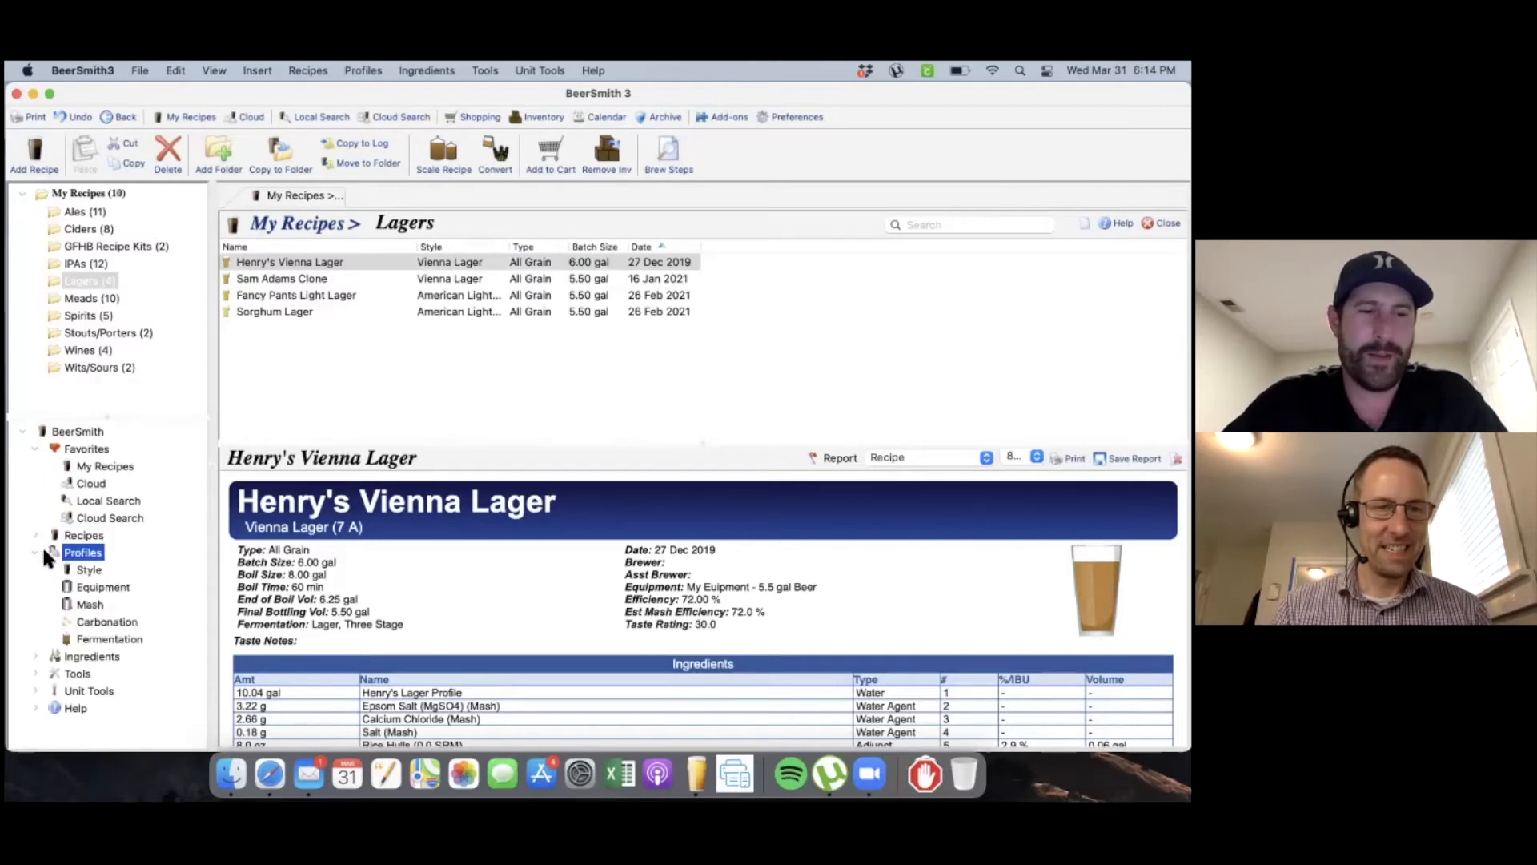
{"action": "left_click", "coordinate": [35, 552]}
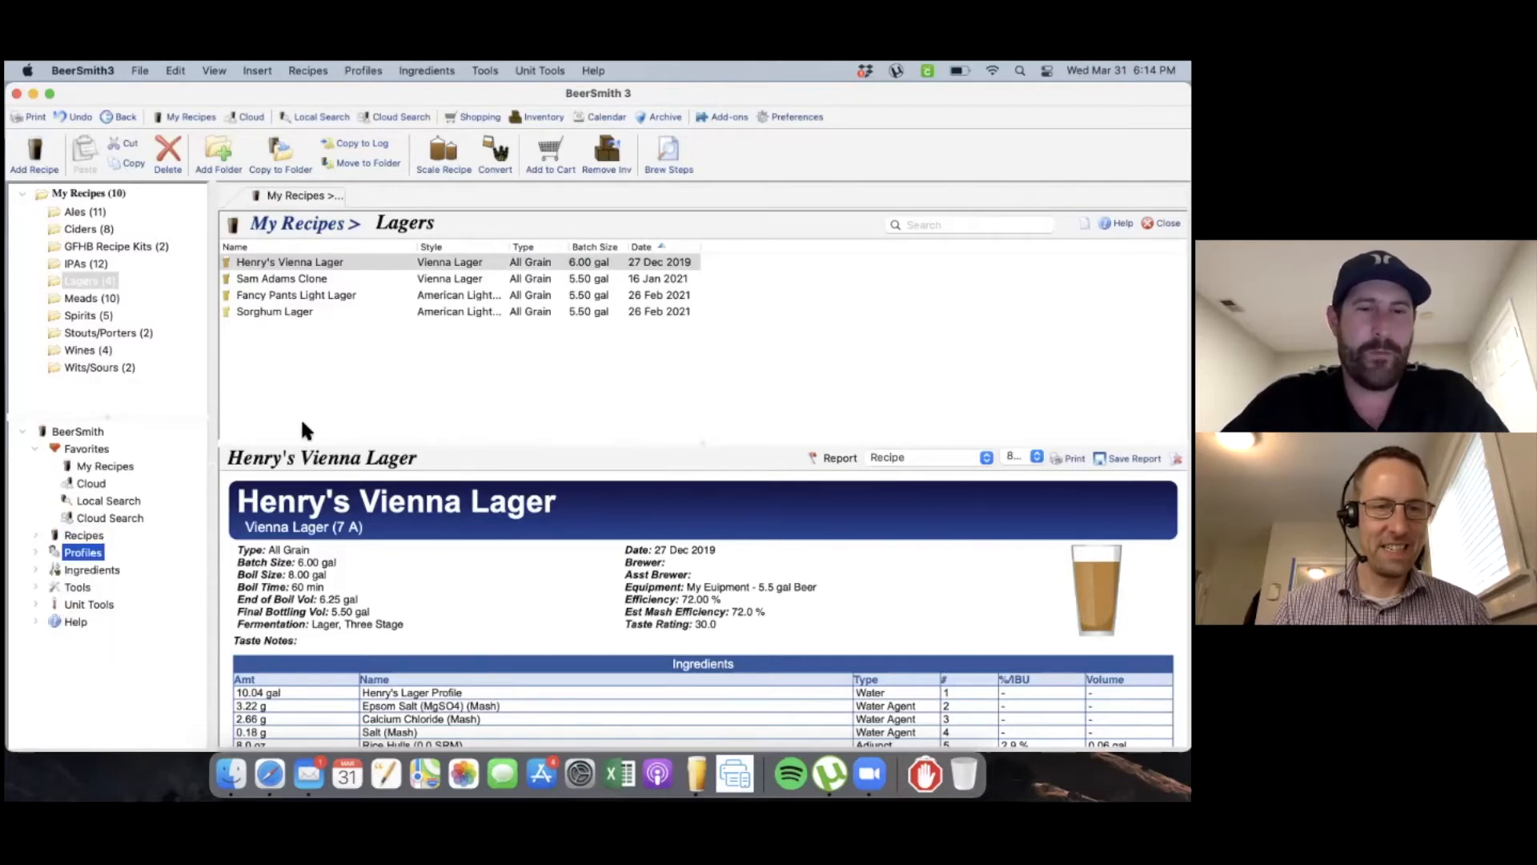
{"action": "left_click", "coordinate": [102, 193]}
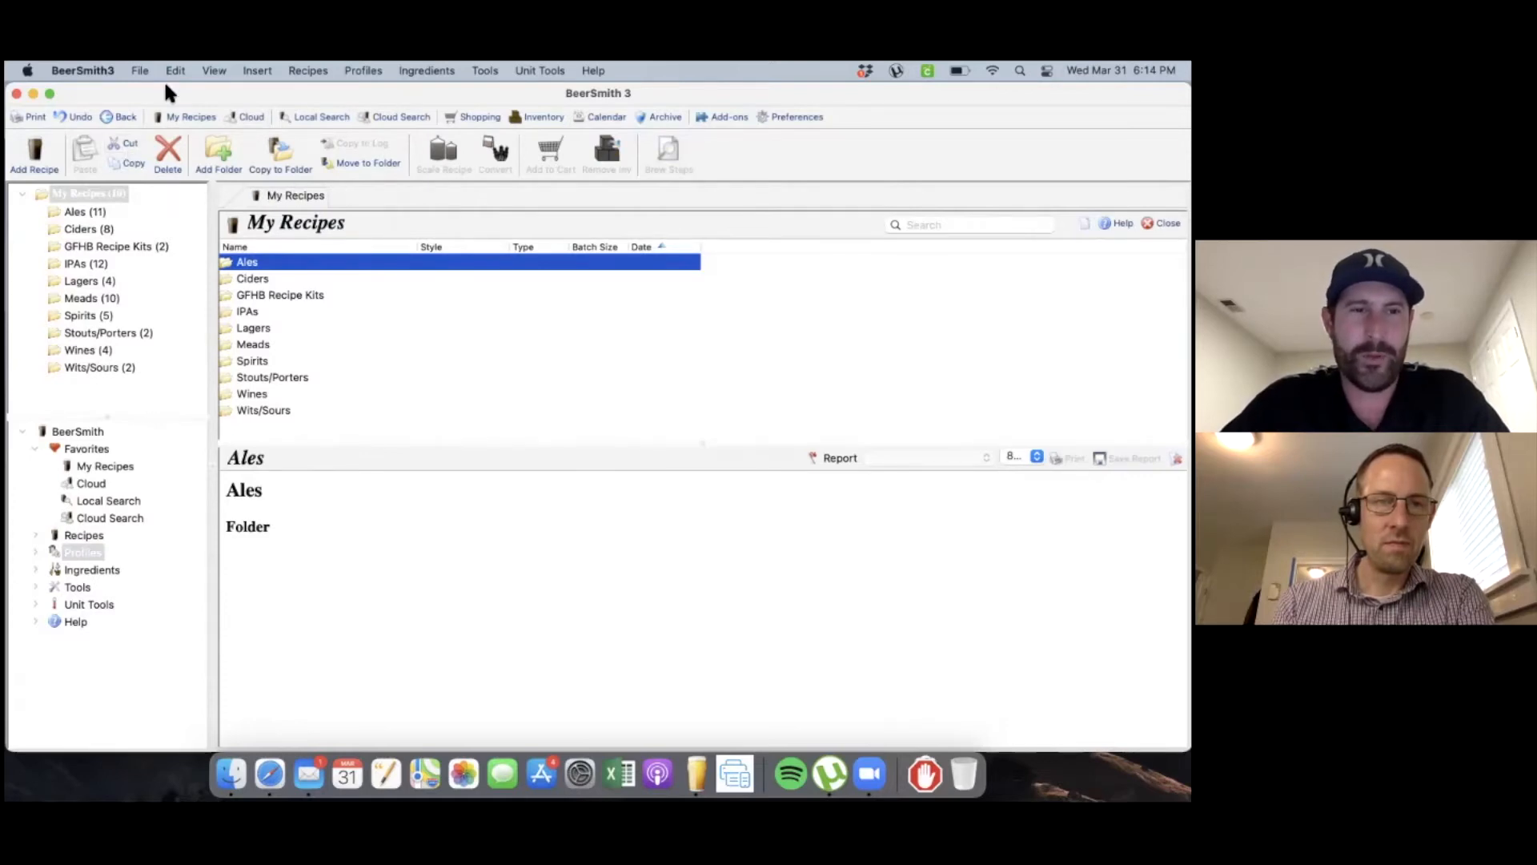
Step: Open the add-ons manager and look through the uninstalled and installed add-ons
{"action": "left_click", "coordinate": [140, 71]}
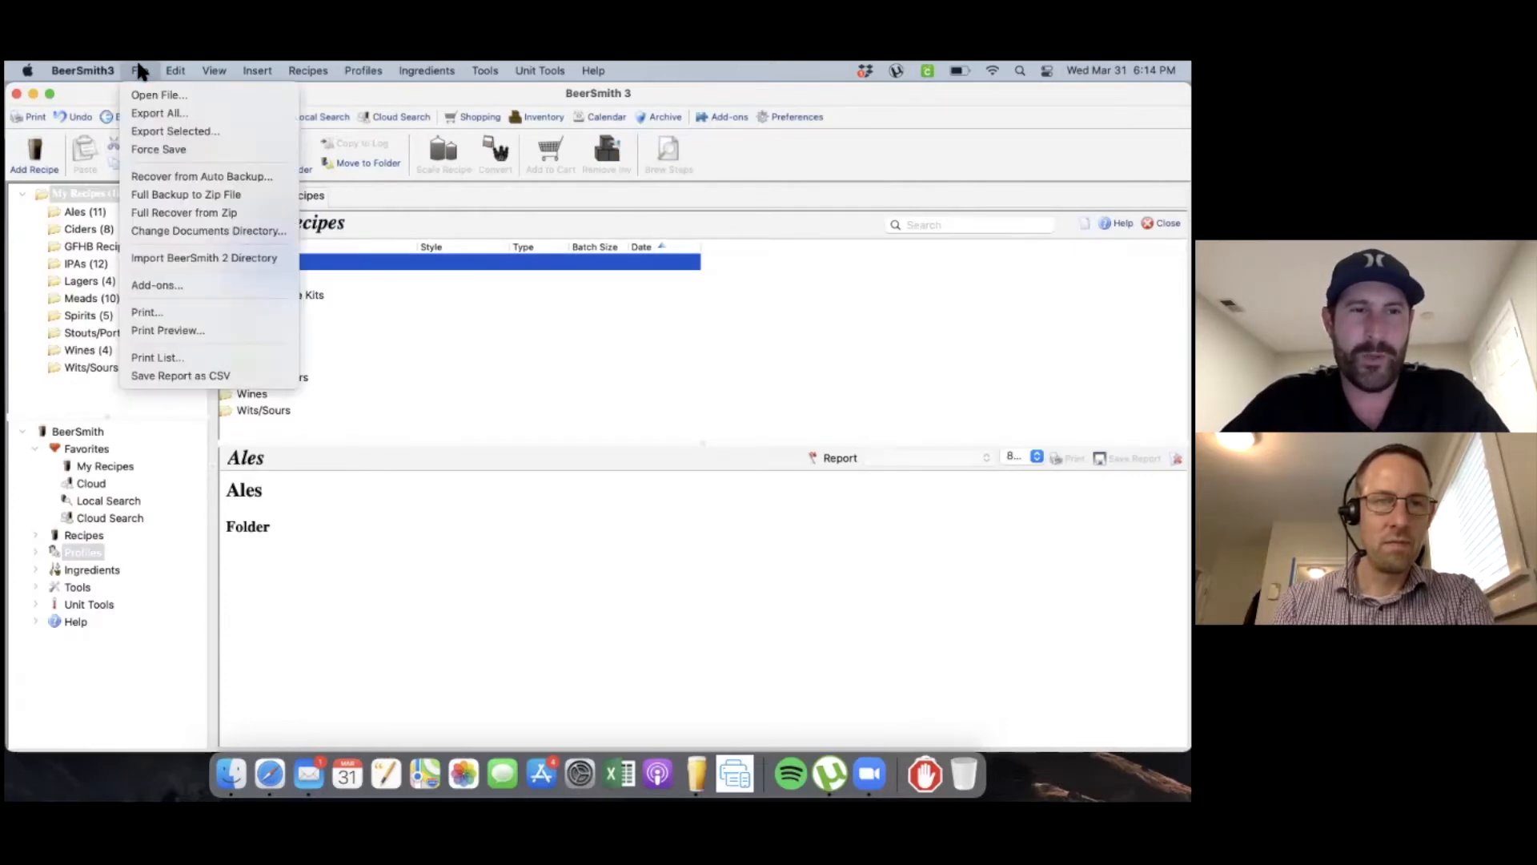
{"action": "left_click", "coordinate": [192, 285]}
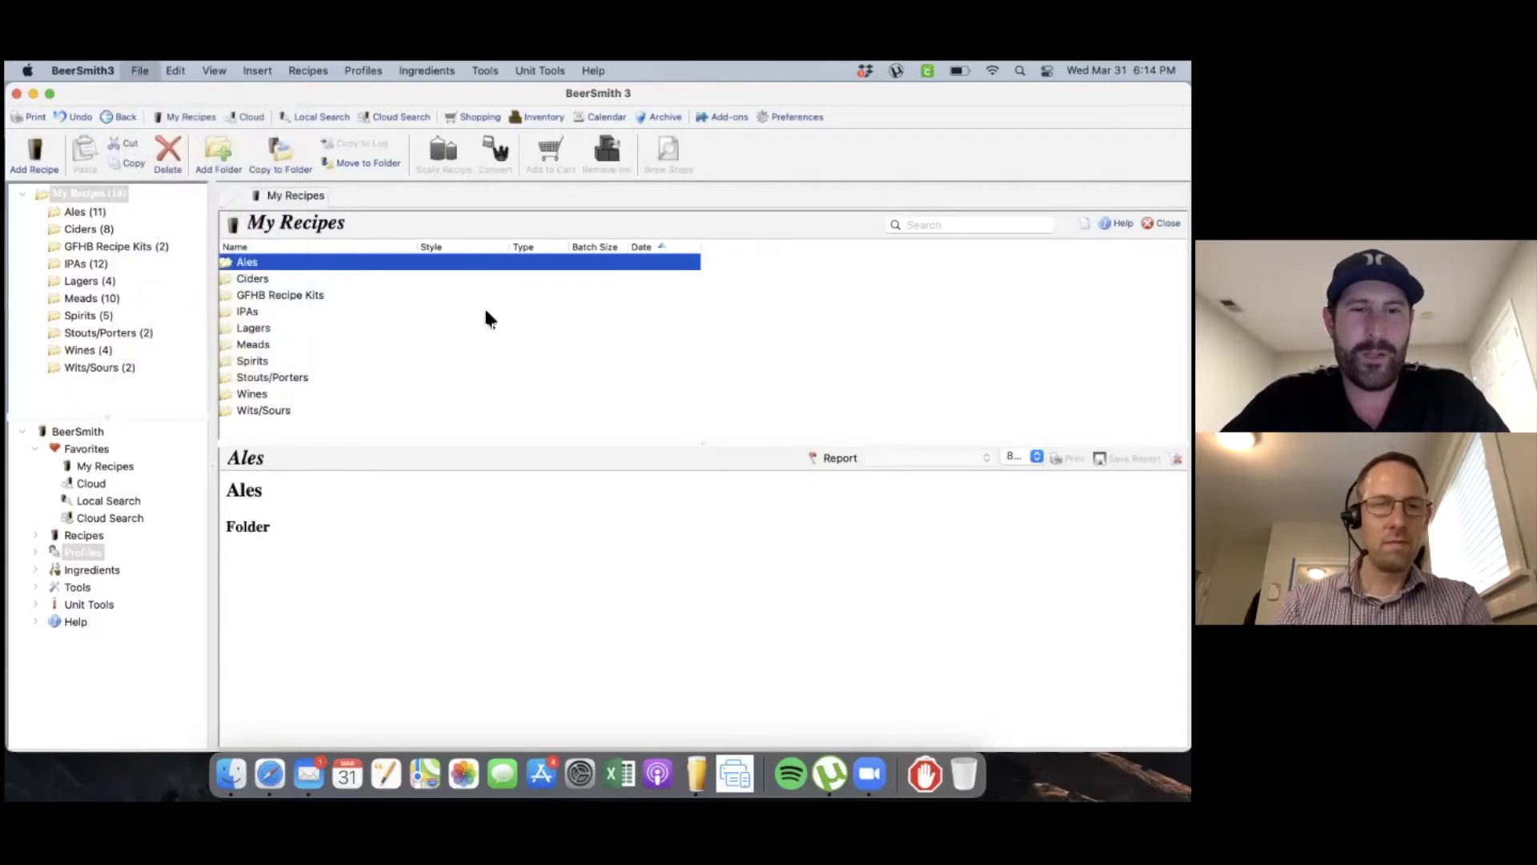
{"action": "left_click_drag", "start_coordinate": [534, 246], "coordinate": [571, 139]}
{"action": "scroll", "coordinate": [801, 320], "scroll_direction": "down", "scroll_amount": 10}
{"action": "scroll", "coordinate": [800, 320], "scroll_direction": "up", "scroll_amount": 10}
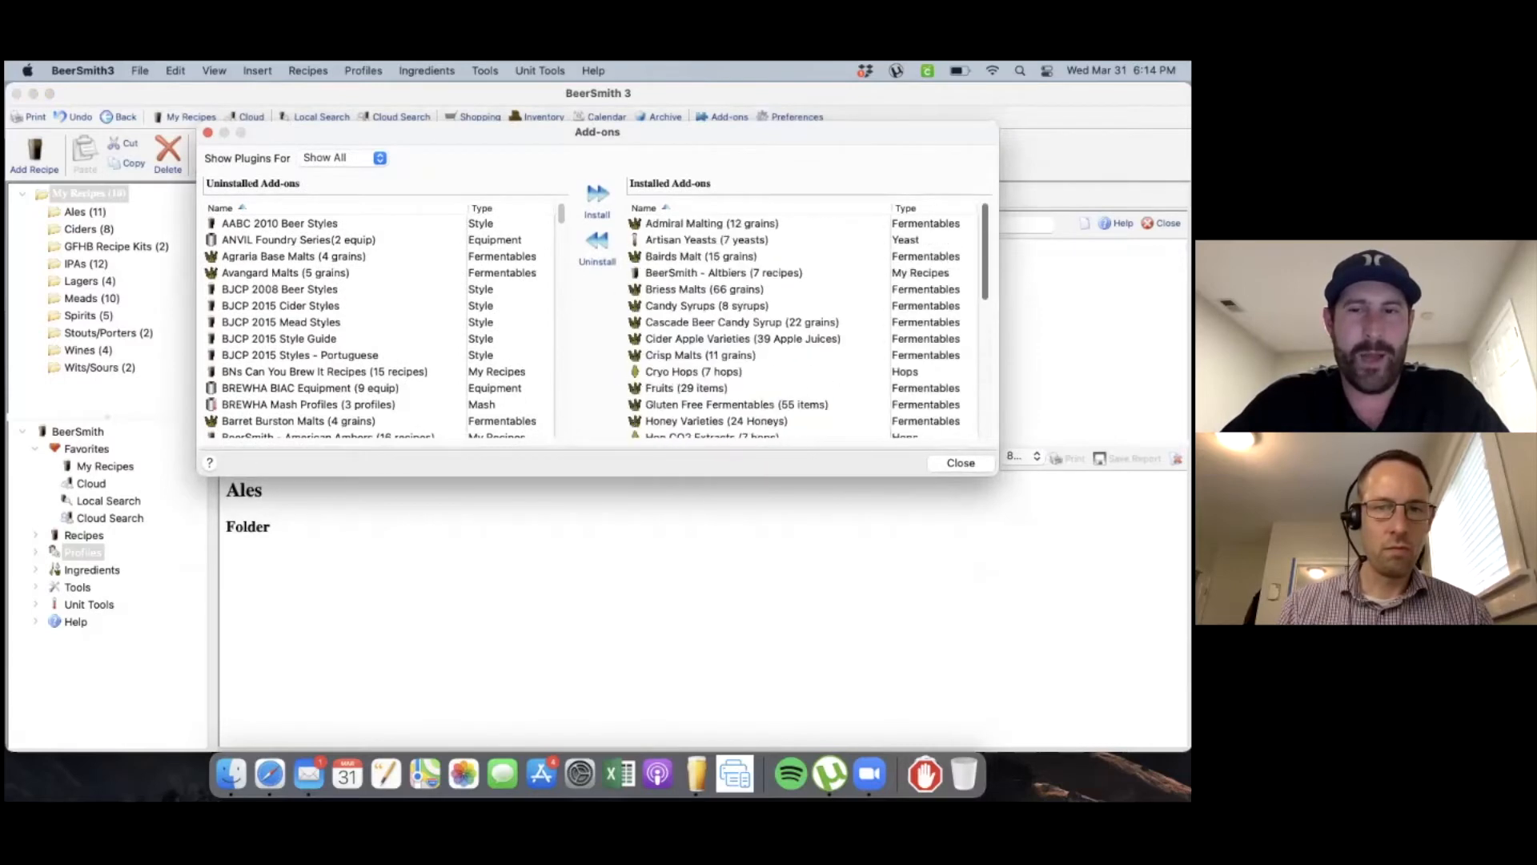
{"action": "scroll", "coordinate": [800, 320], "scroll_direction": "down", "scroll_amount": 5}
{"action": "scroll", "coordinate": [800, 320], "scroll_direction": "up", "scroll_amount": 5}
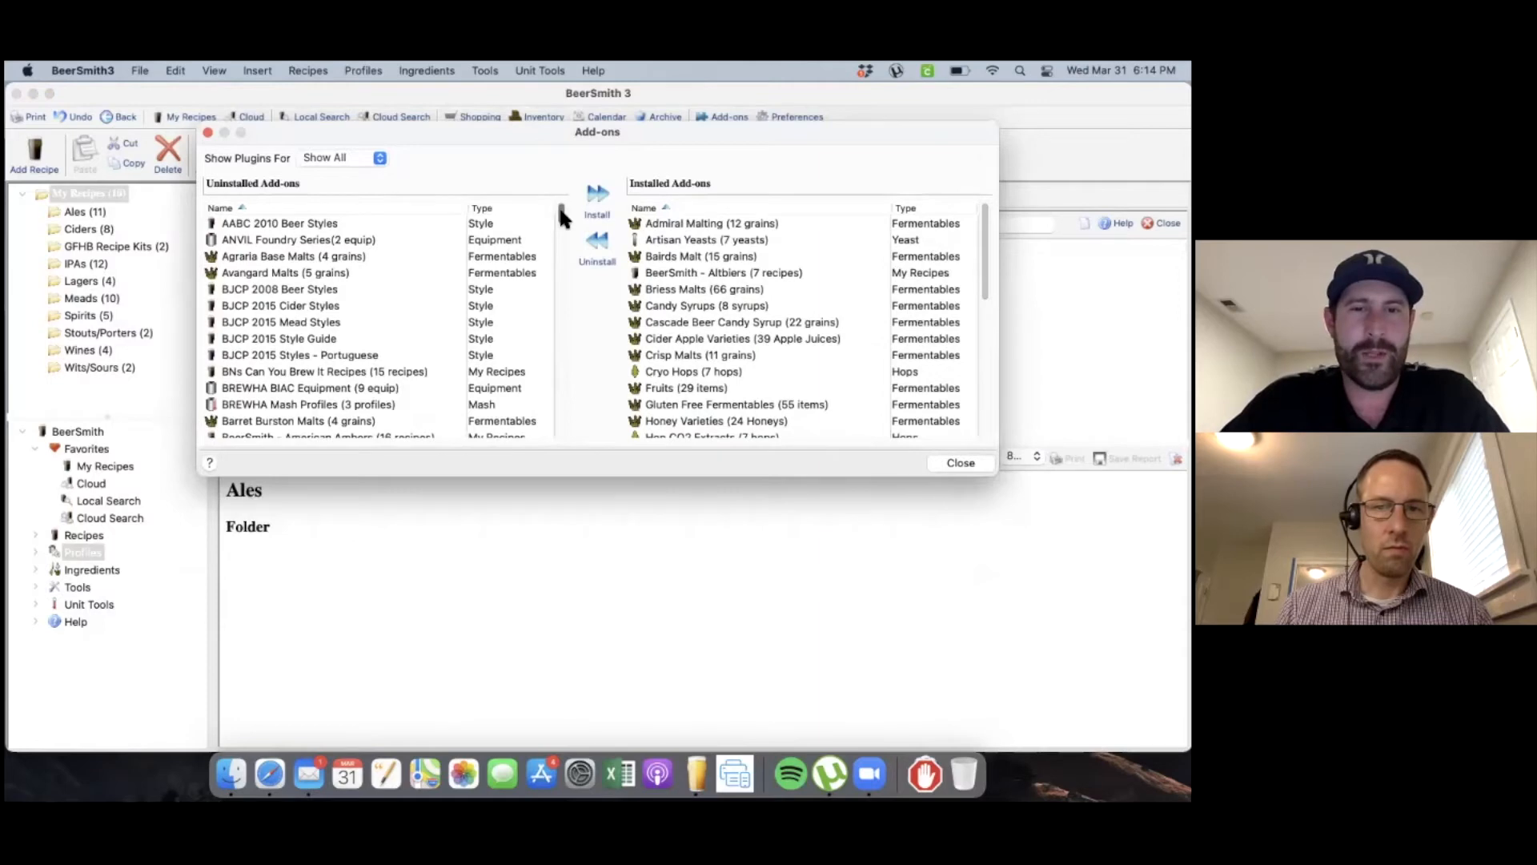
{"action": "left_click_drag", "start_coordinate": [560, 231], "coordinate": [567, 197]}
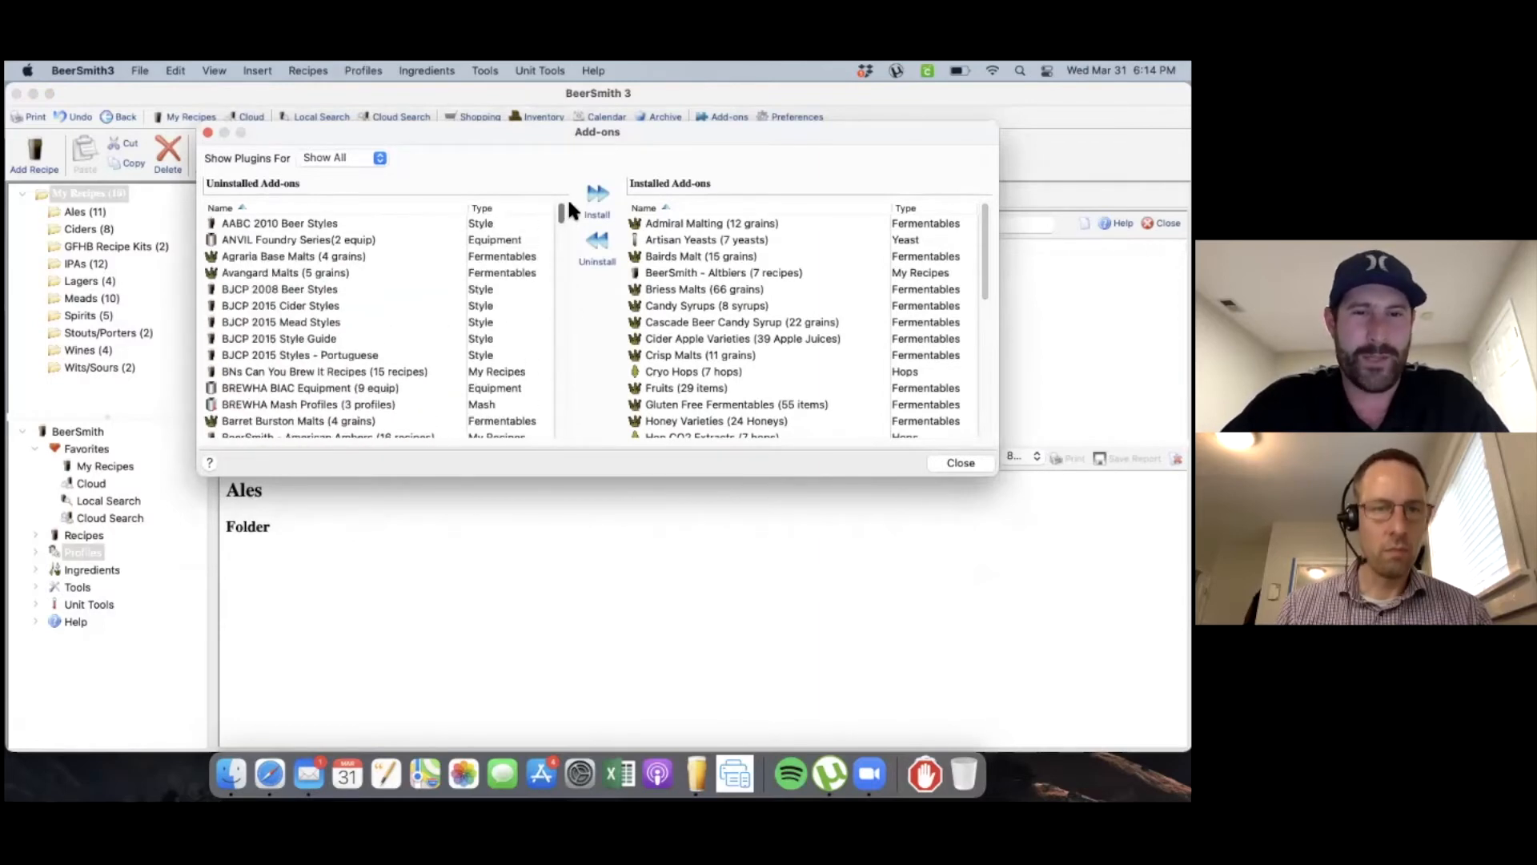
Step: Sort the uninstalled add-ons by type and look through the available equipment packages, starting from ANVIL Foundry Series
{"action": "left_click", "coordinate": [490, 208]}
{"action": "scroll", "coordinate": [564, 212], "scroll_direction": "down", "scroll_amount": 2}
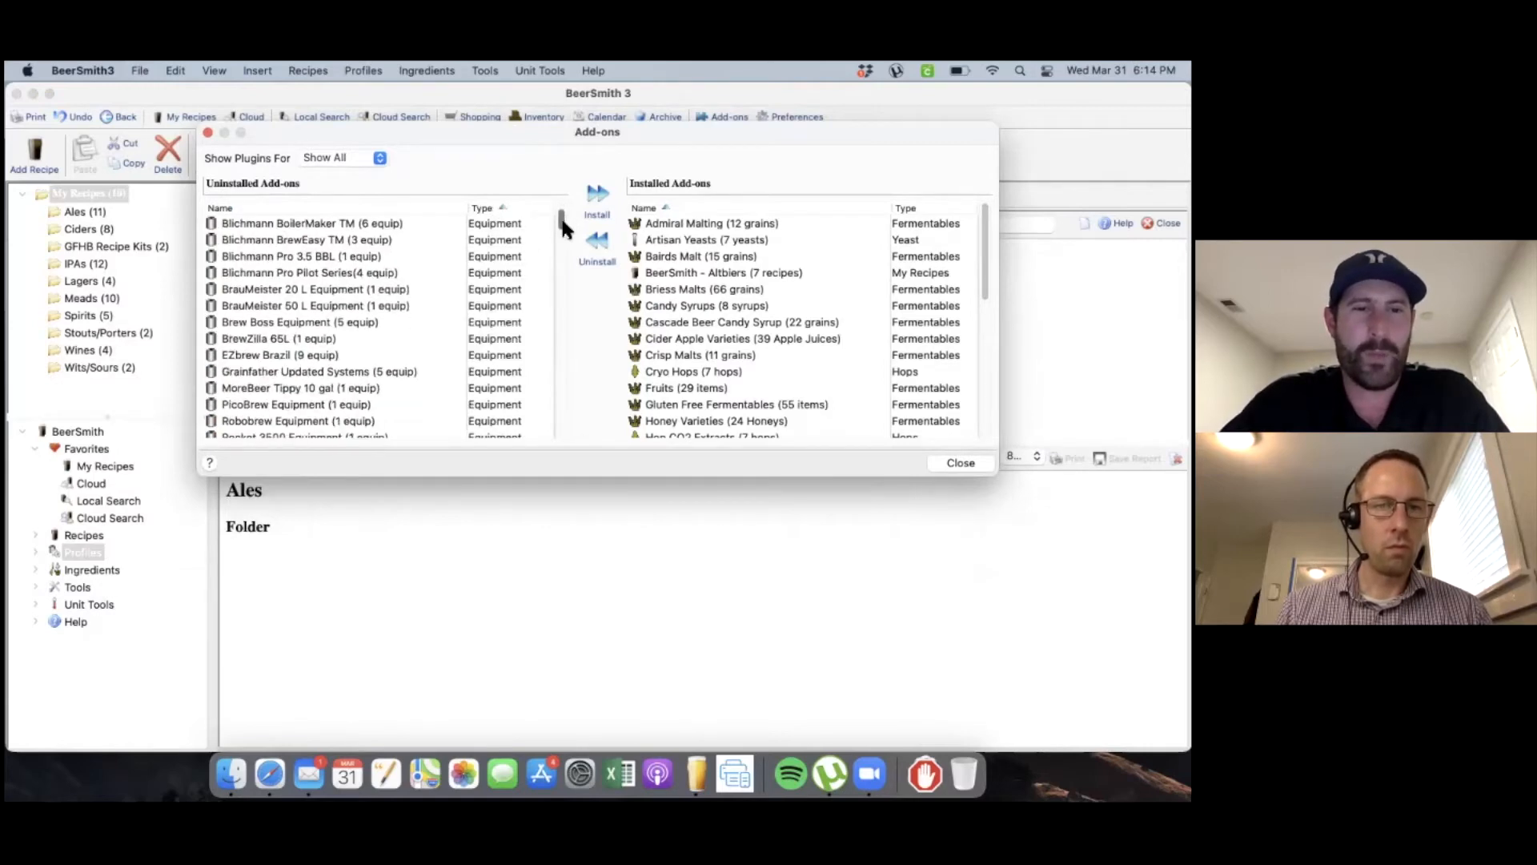
{"action": "left_click_drag", "start_coordinate": [560, 214], "coordinate": [560, 192]}
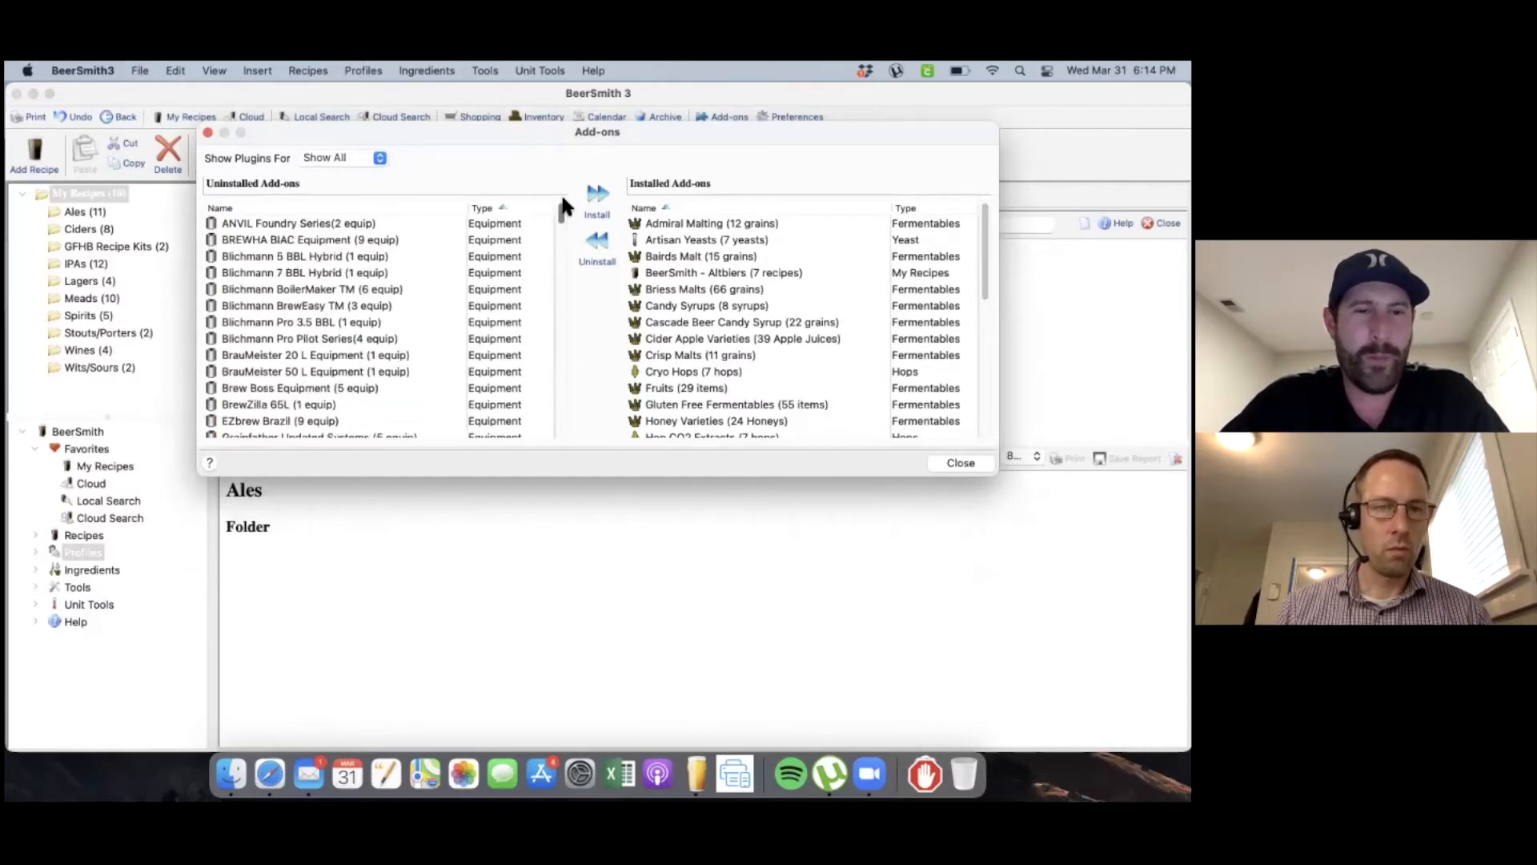
{"action": "left_click", "coordinate": [254, 223]}
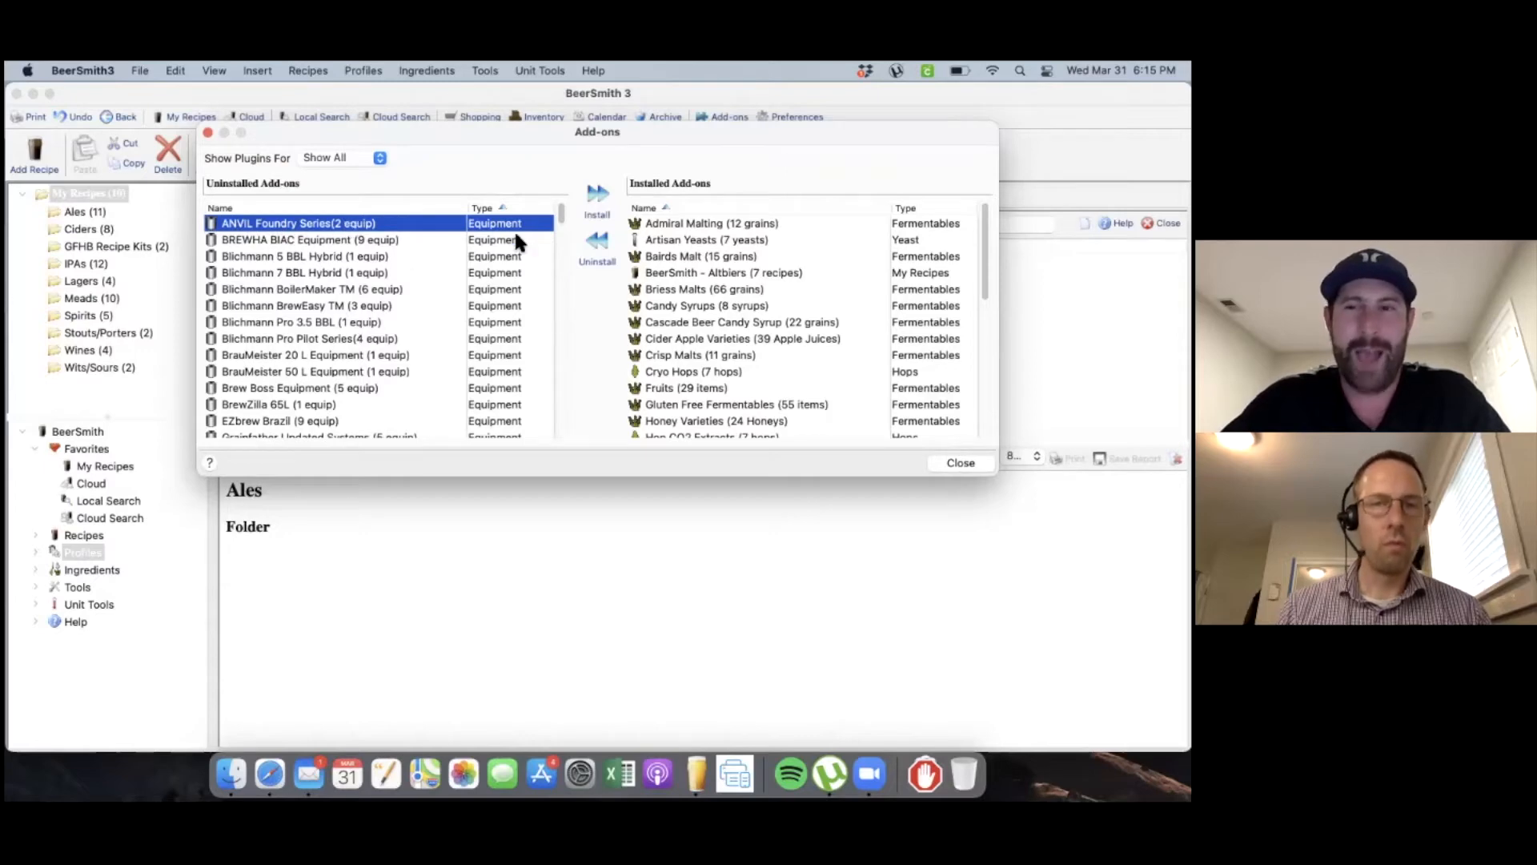
{"action": "scroll", "coordinate": [390, 241], "scroll_direction": "down", "scroll_amount": 2}
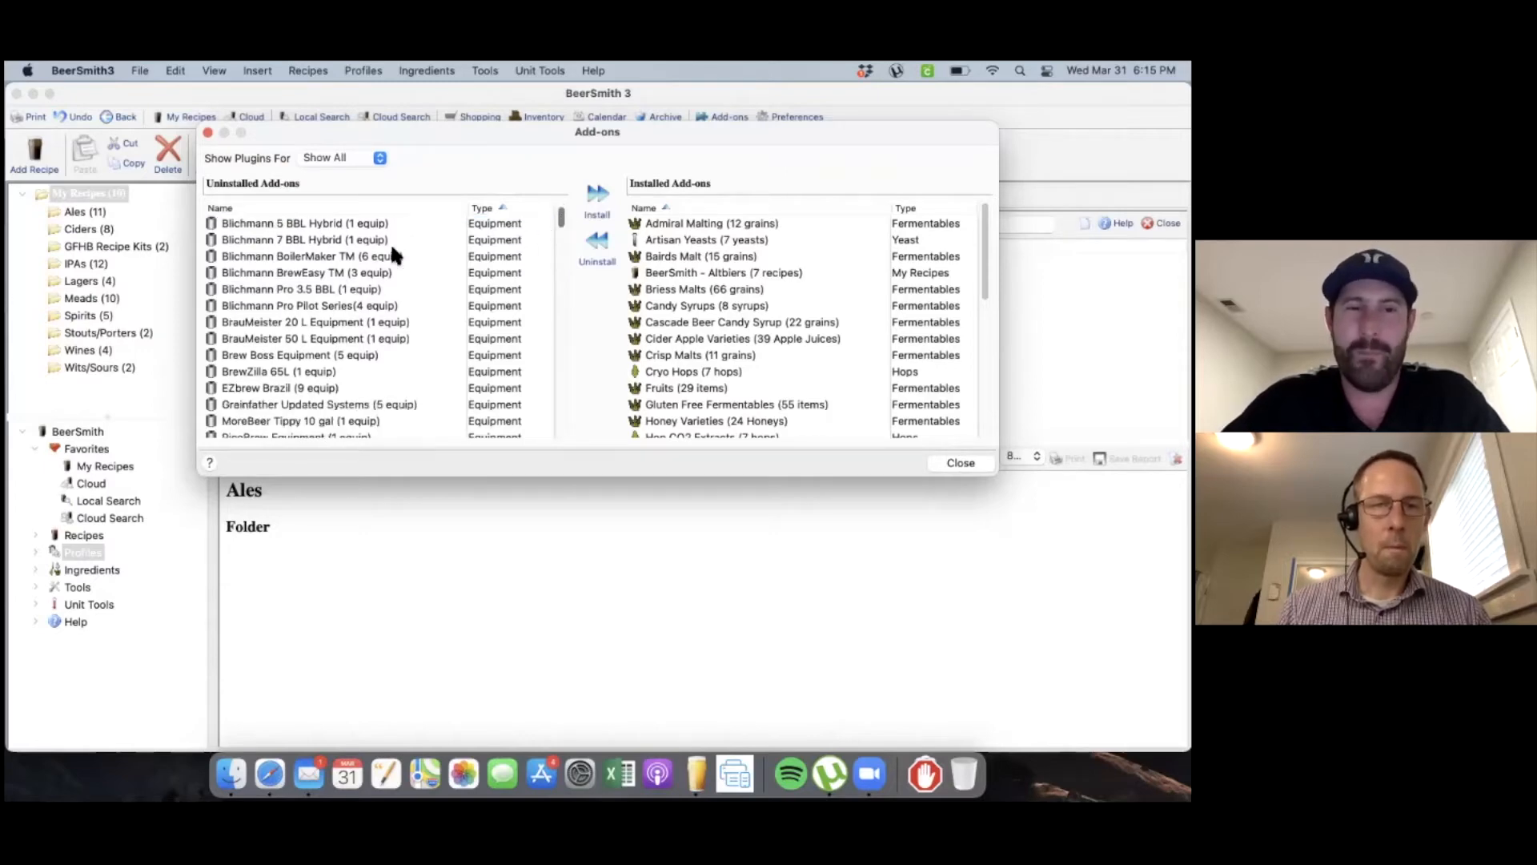
{"action": "scroll", "coordinate": [293, 412], "scroll_direction": "down", "scroll_amount": 4}
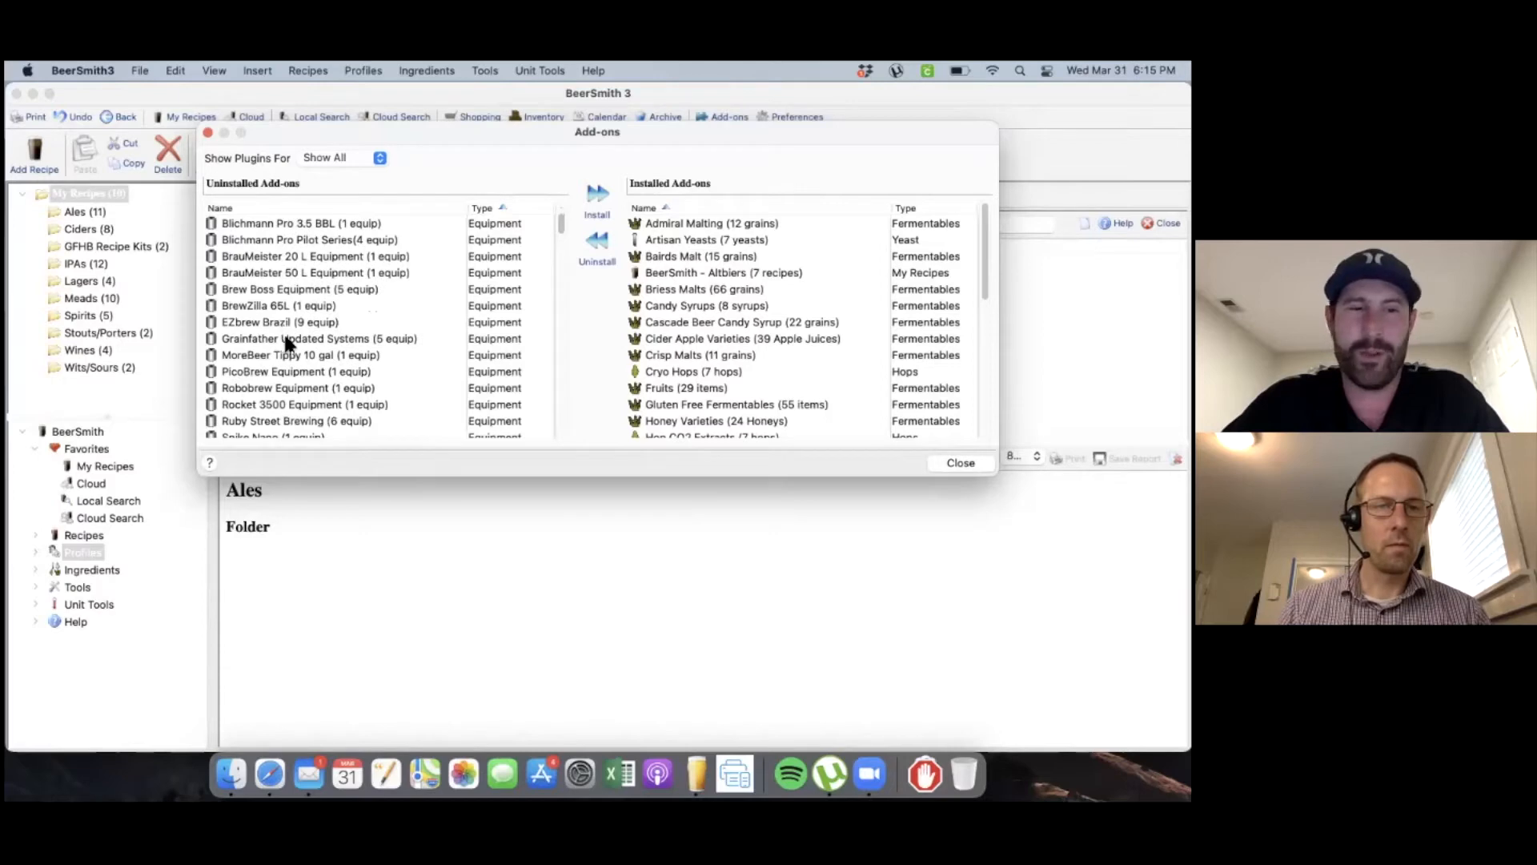
{"action": "left_click_drag", "start_coordinate": [563, 220], "coordinate": [569, 195]}
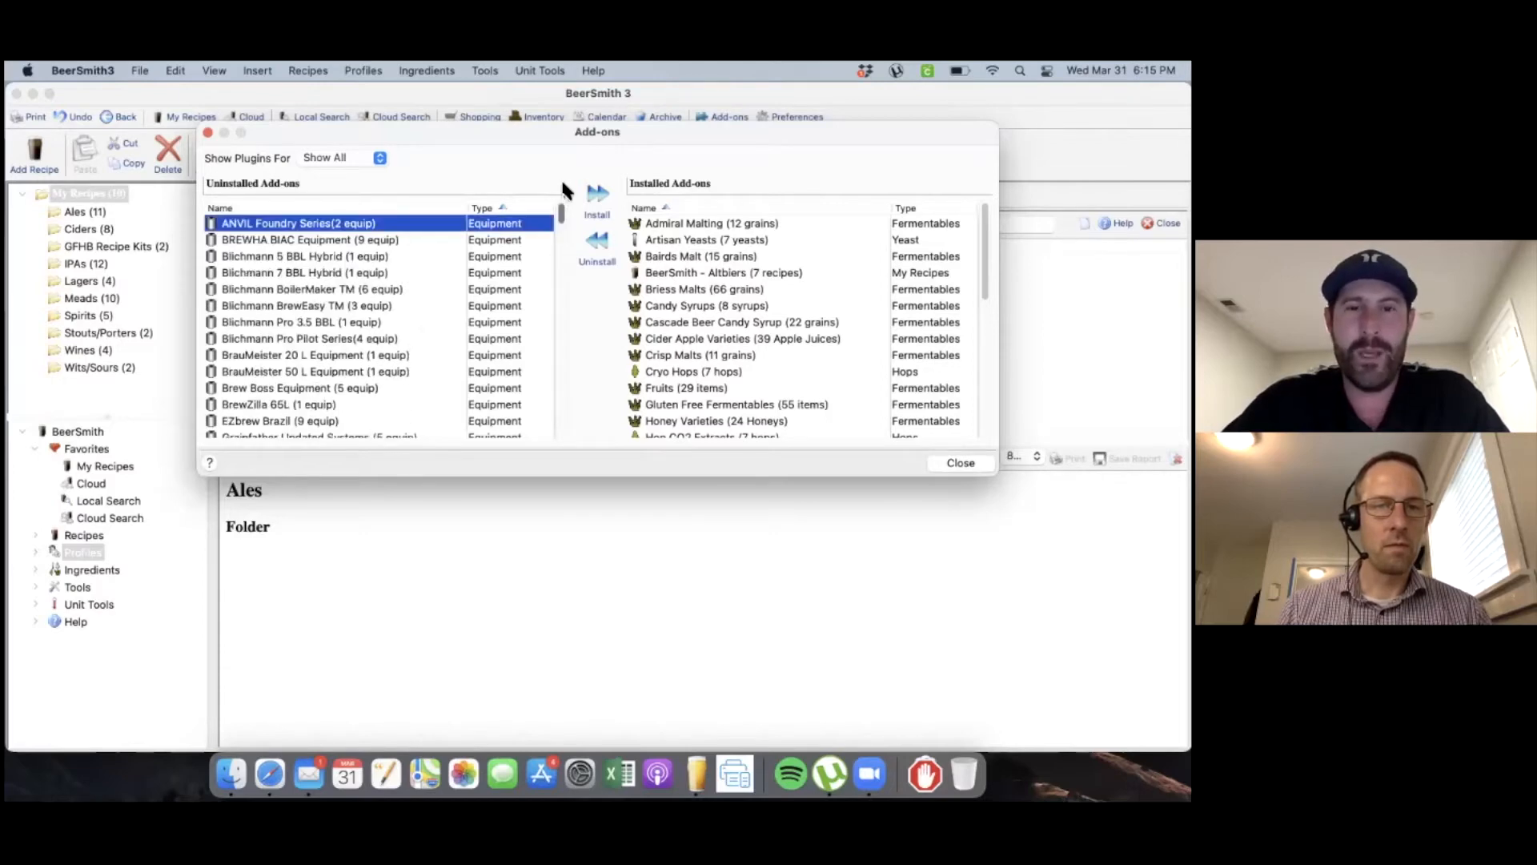
Step: Check the installed Gluten Free Fermentables and the uninstalled Blichmann 5 BBL Hybrid add-ons, and close the add-ons manager
{"action": "left_click", "coordinate": [714, 402]}
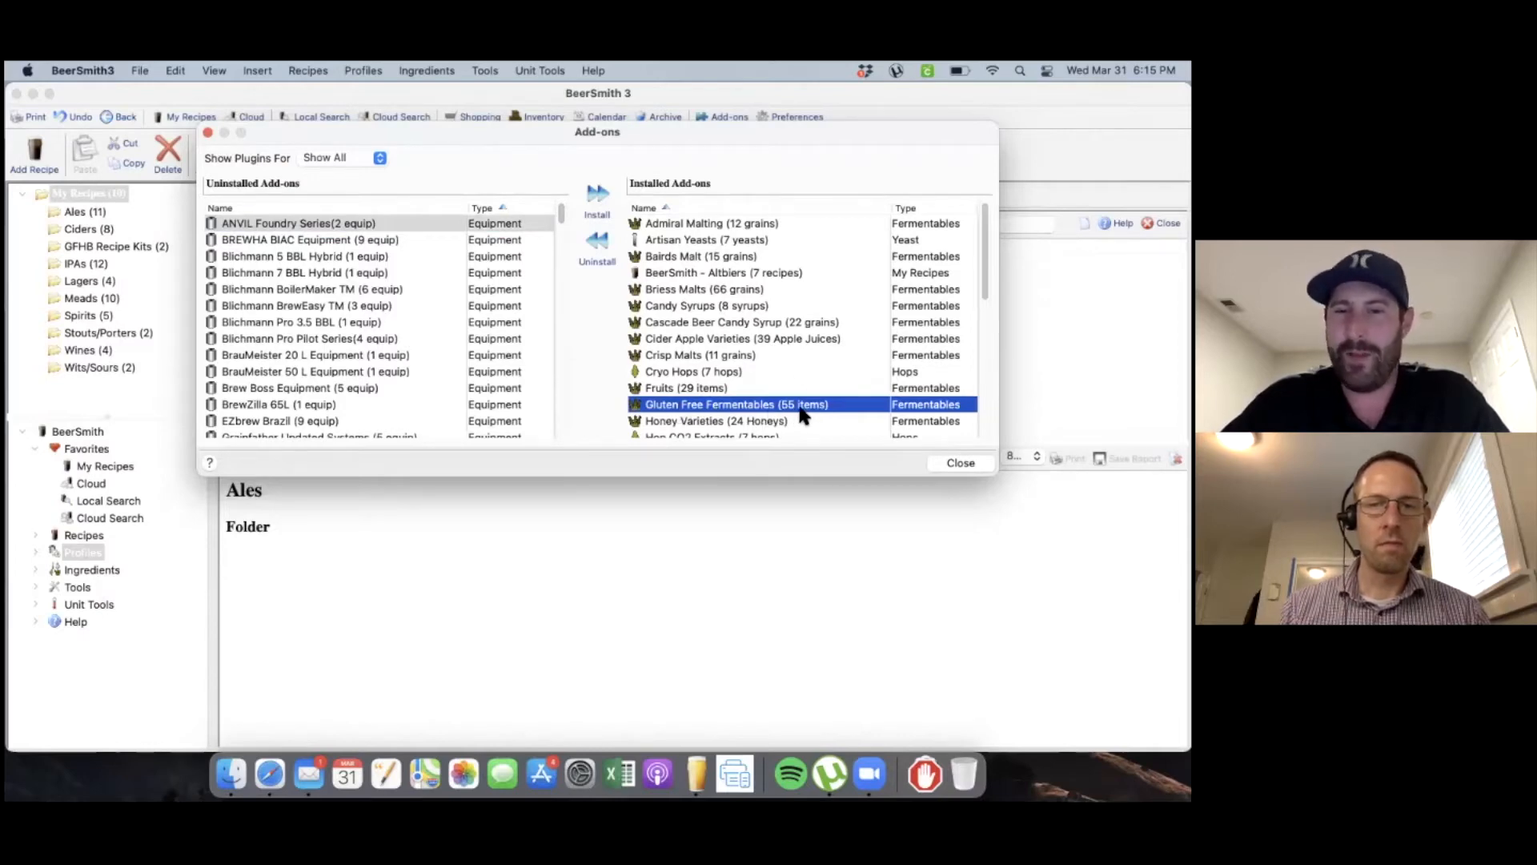
{"action": "left_click", "coordinate": [309, 256]}
{"action": "left_click", "coordinate": [600, 205]}
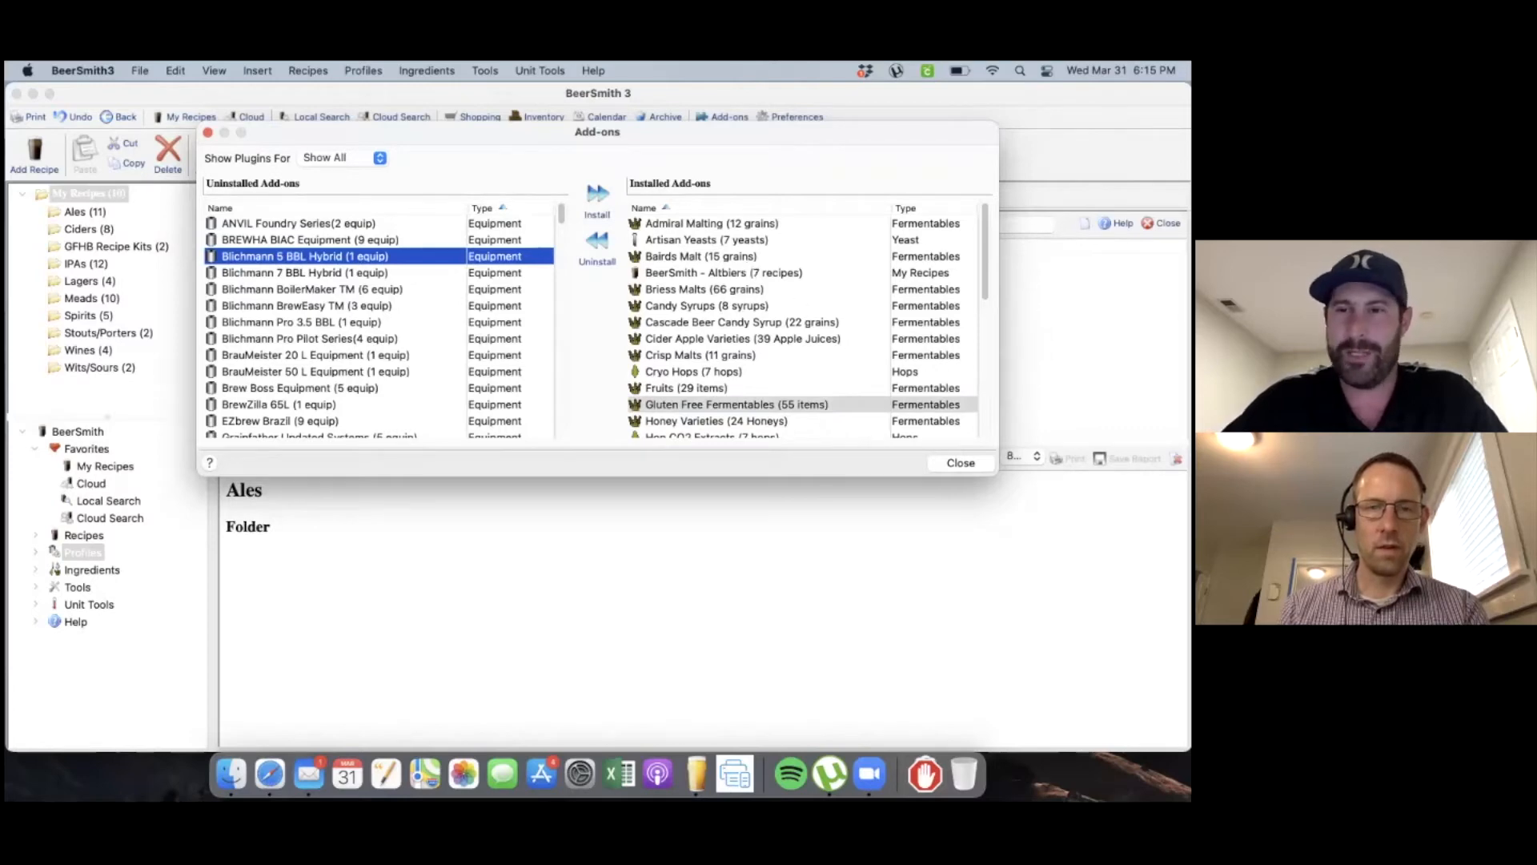
{"action": "key", "text": "Return"}
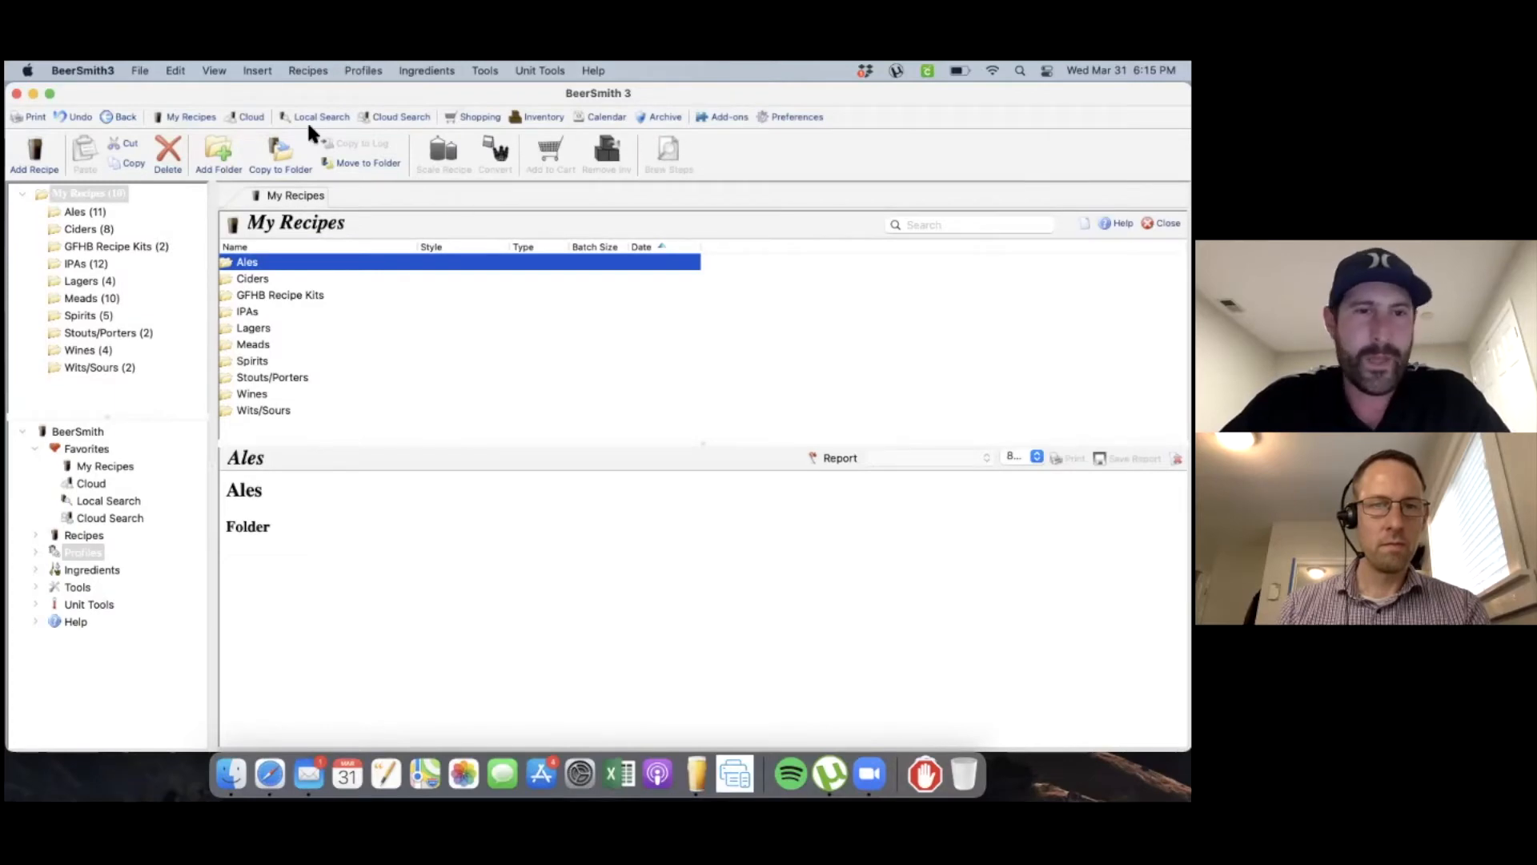
Step: Open the Fermentables ingredient list, search it for "mill" and look through the matching ingredients
{"action": "left_click", "coordinate": [34, 567]}
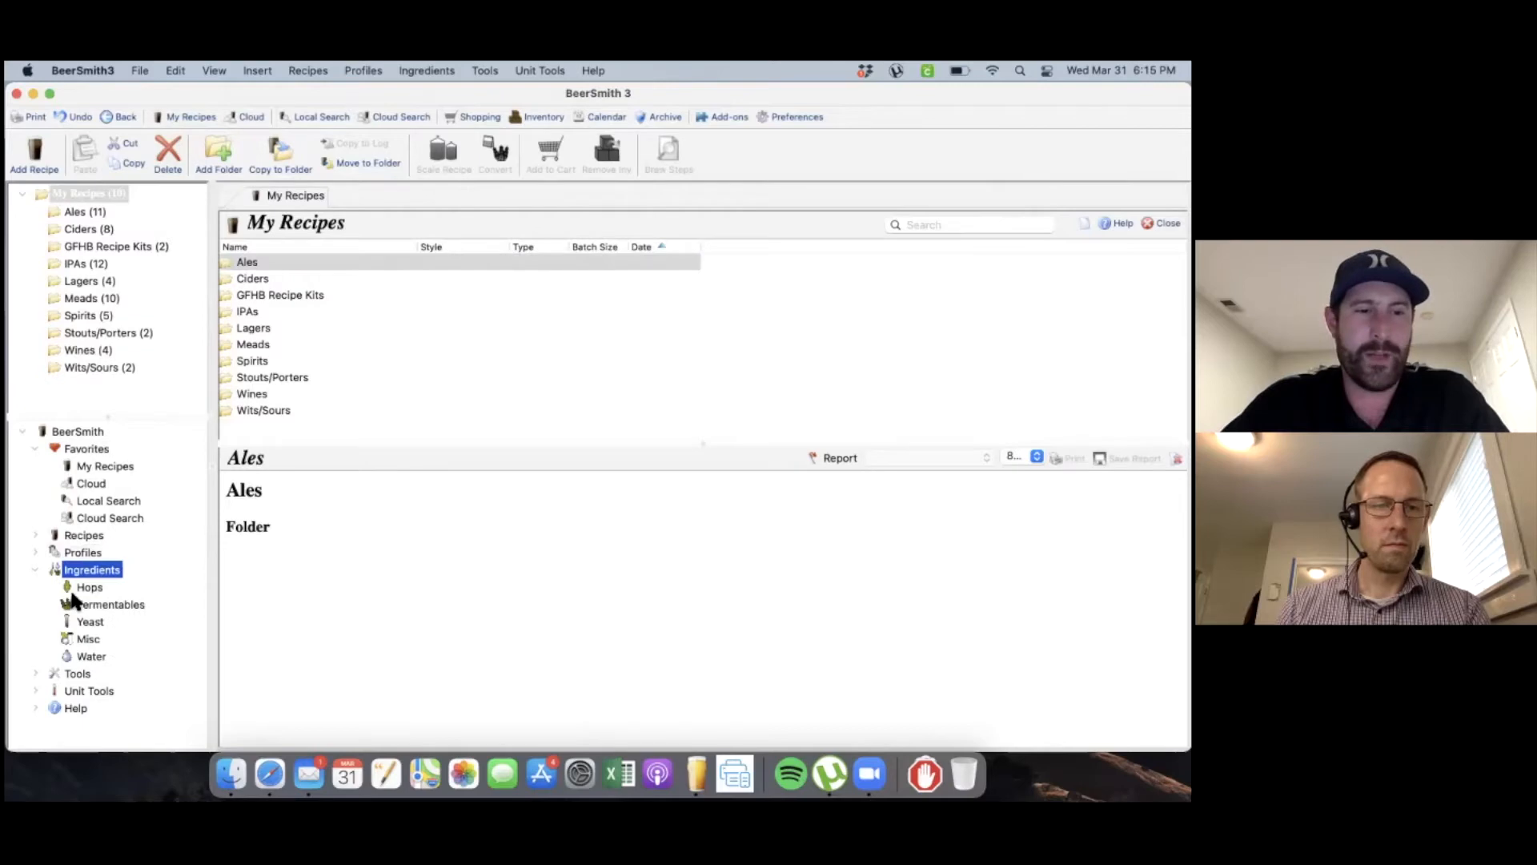
{"action": "left_click", "coordinate": [114, 606]}
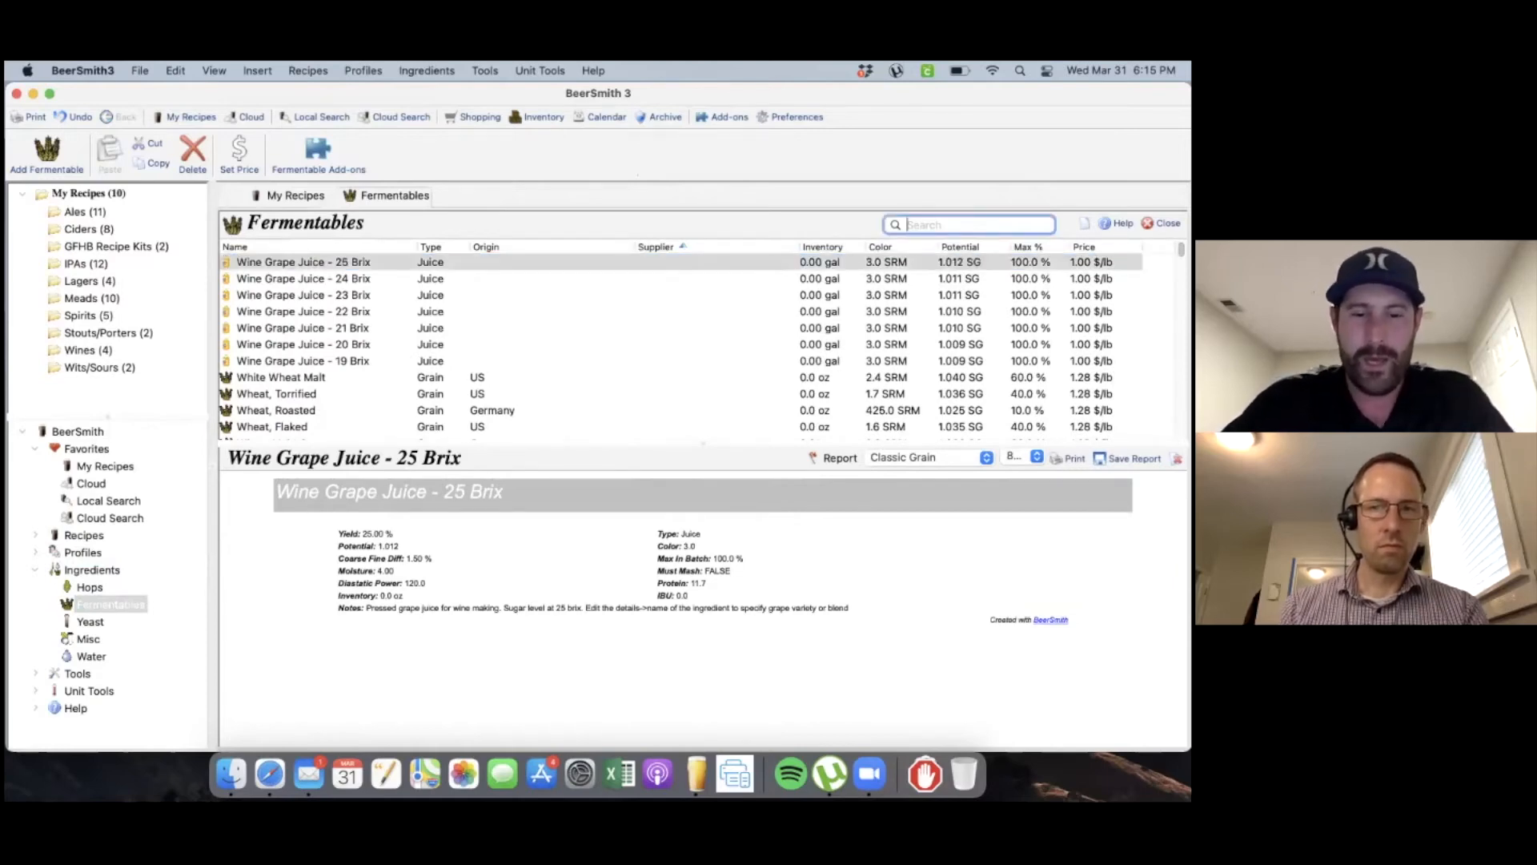
{"action": "type", "text": "mill"}
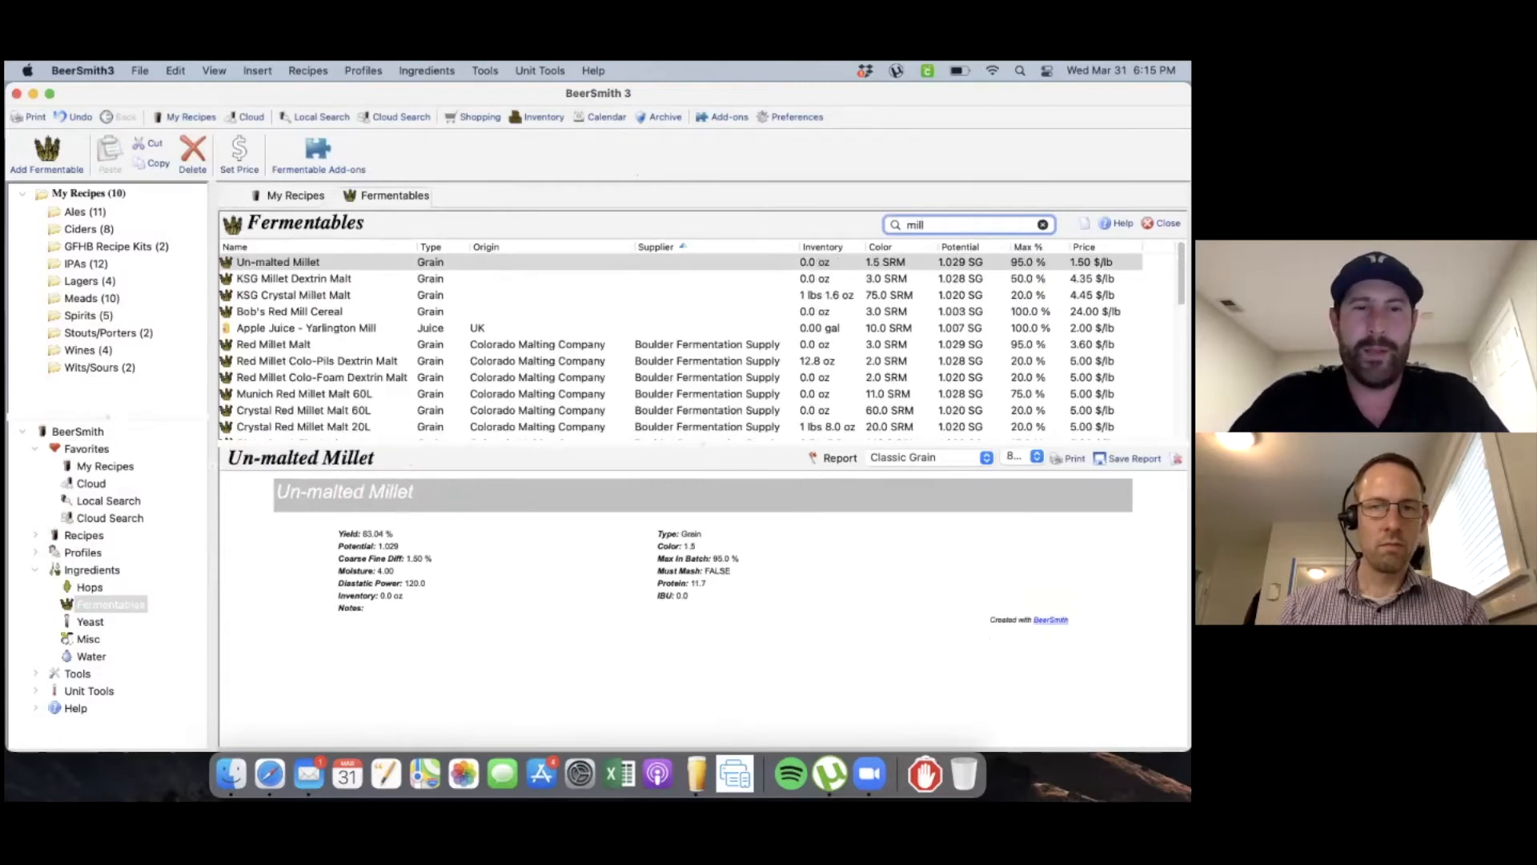
{"action": "scroll", "coordinate": [308, 301], "scroll_direction": "down", "scroll_amount": 4}
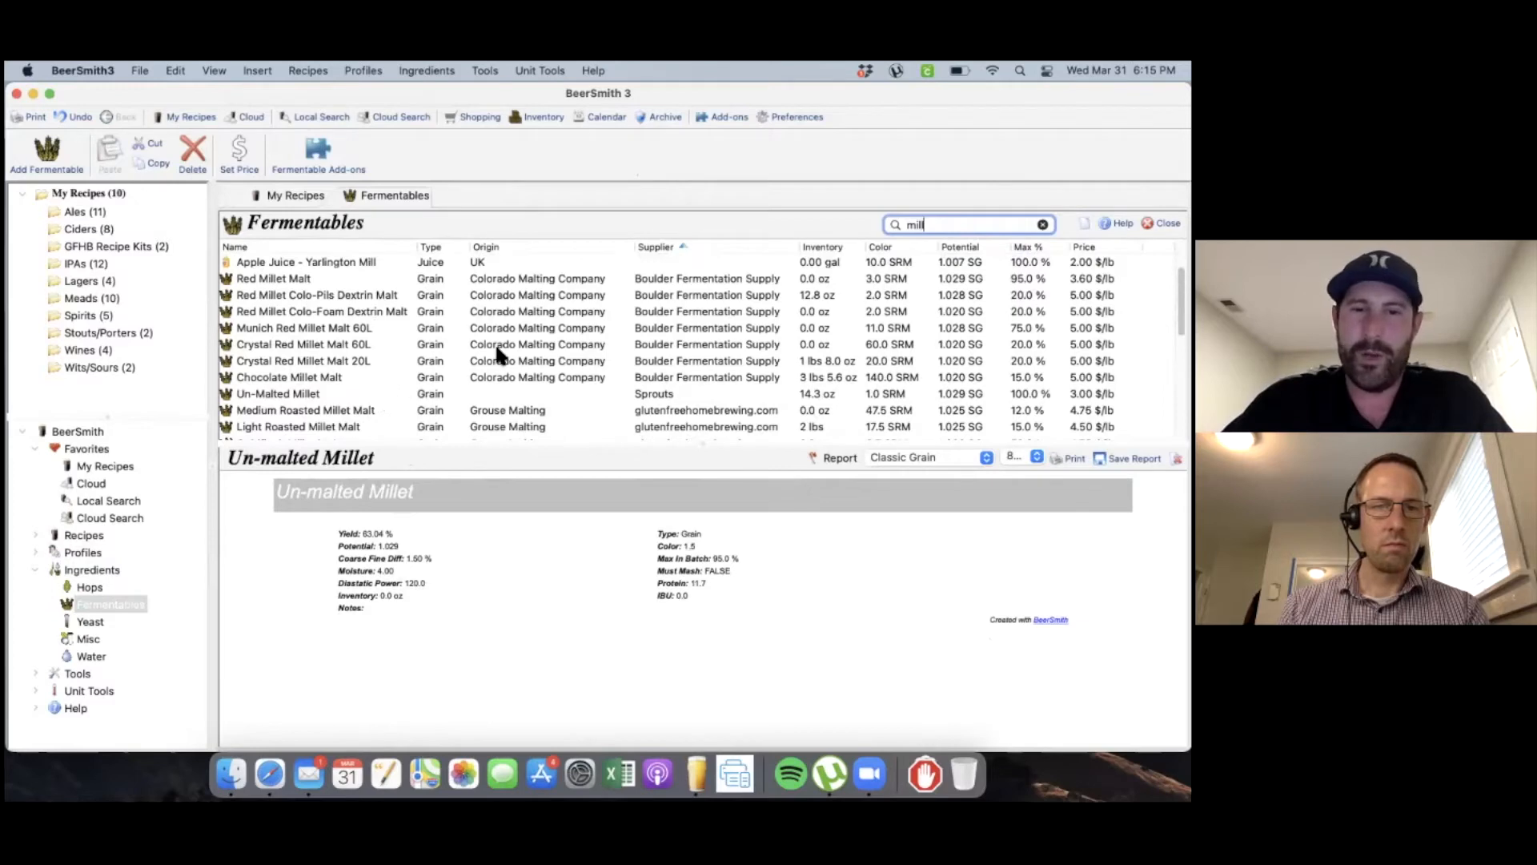
{"action": "scroll", "coordinate": [563, 352], "scroll_direction": "up", "scroll_amount": 4}
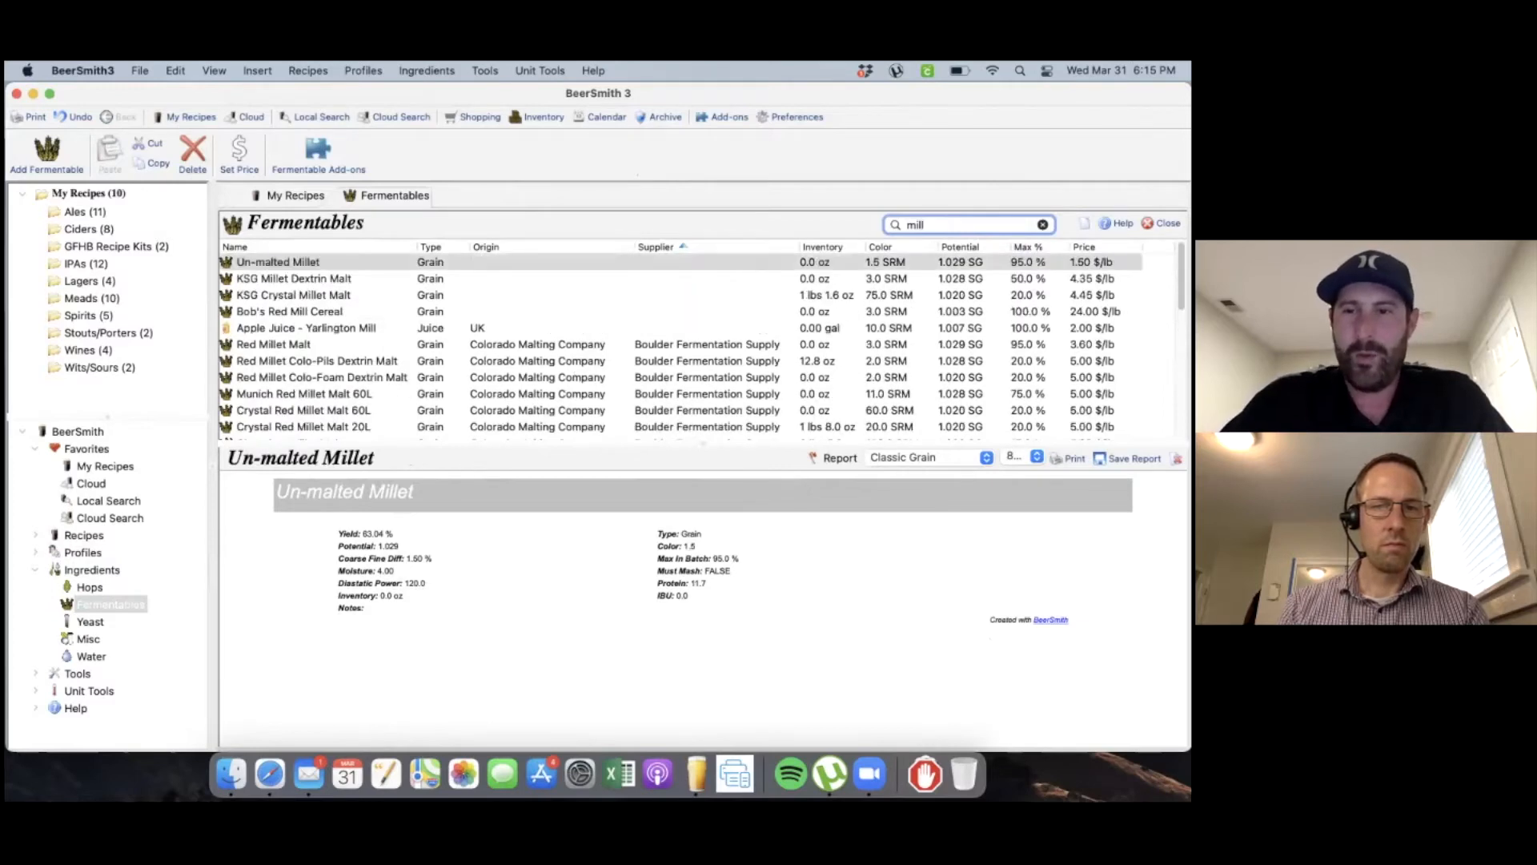
Step: Replace the fermentables search term with "gluten"
{"action": "key", "text": "BackSpace"}
{"action": "key", "text": "BackSpace"}
{"action": "key", "text": "BackSpace"}
{"action": "key", "text": "BackSpace"}
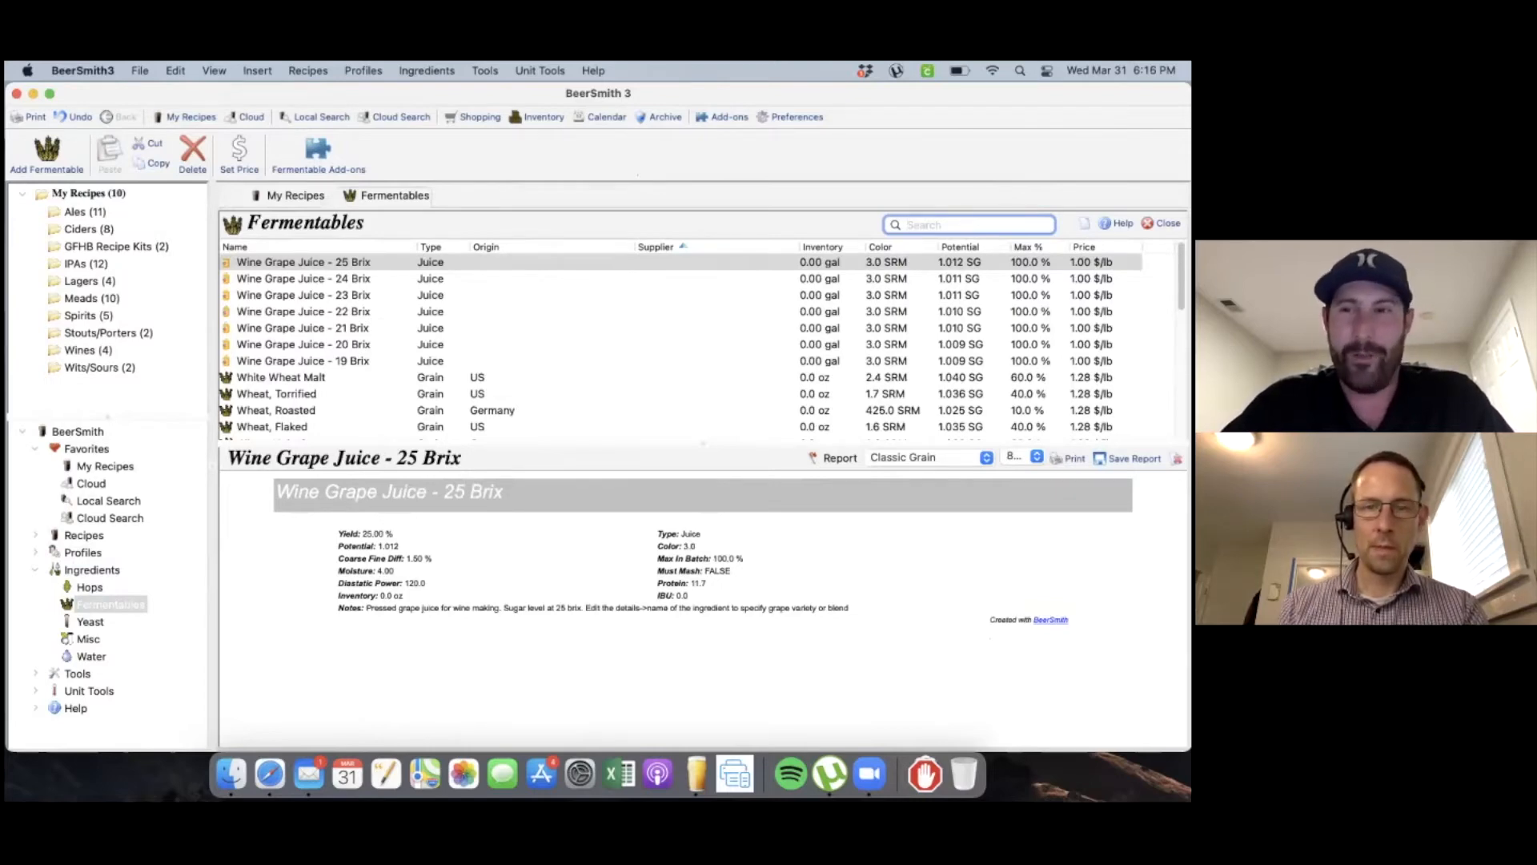
{"action": "type", "text": "gl"}
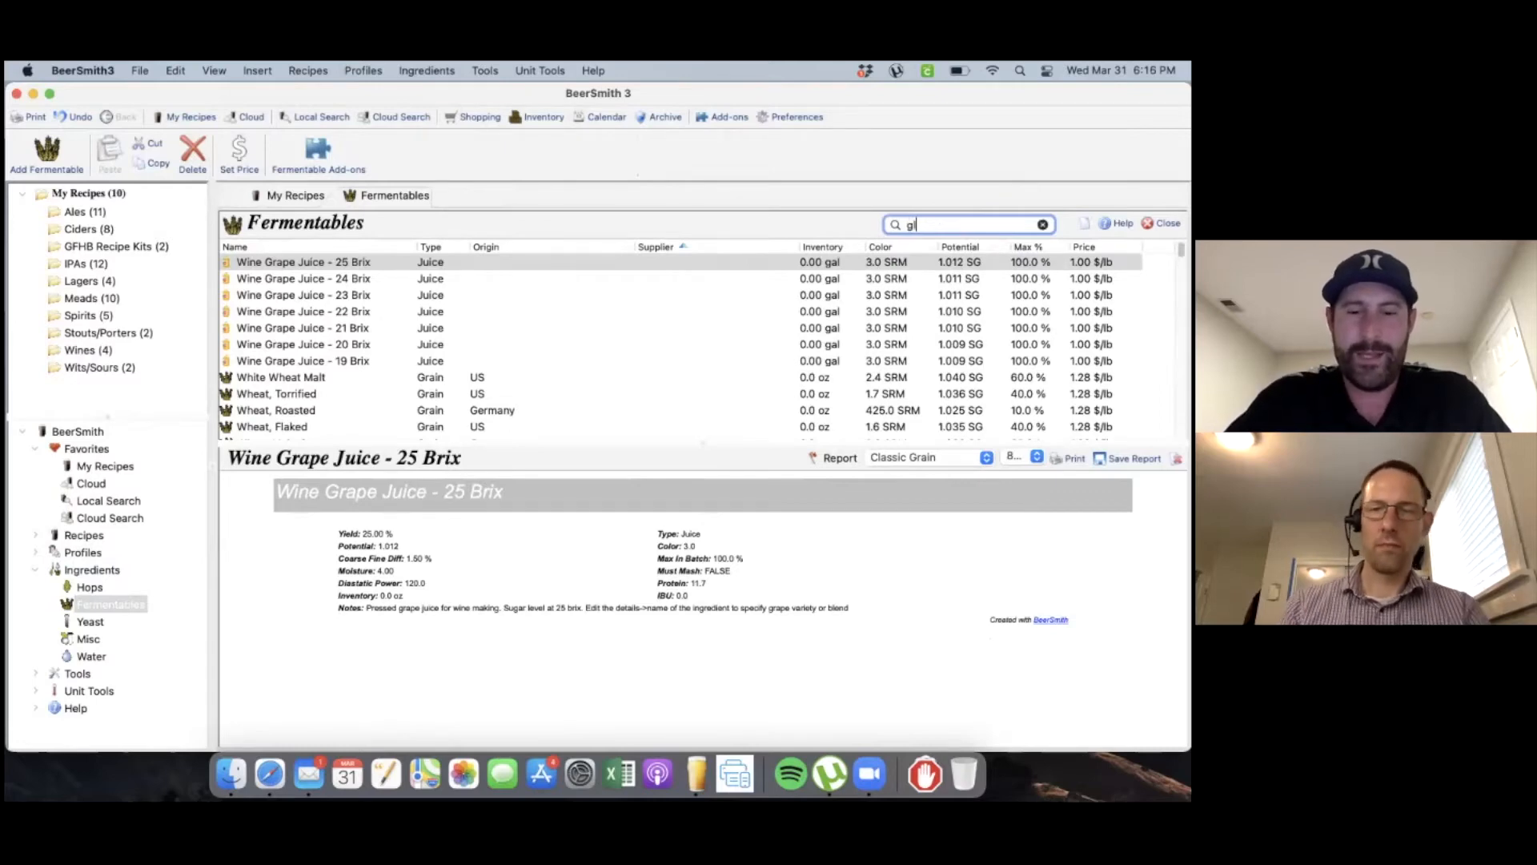
{"action": "type", "text": "uten"}
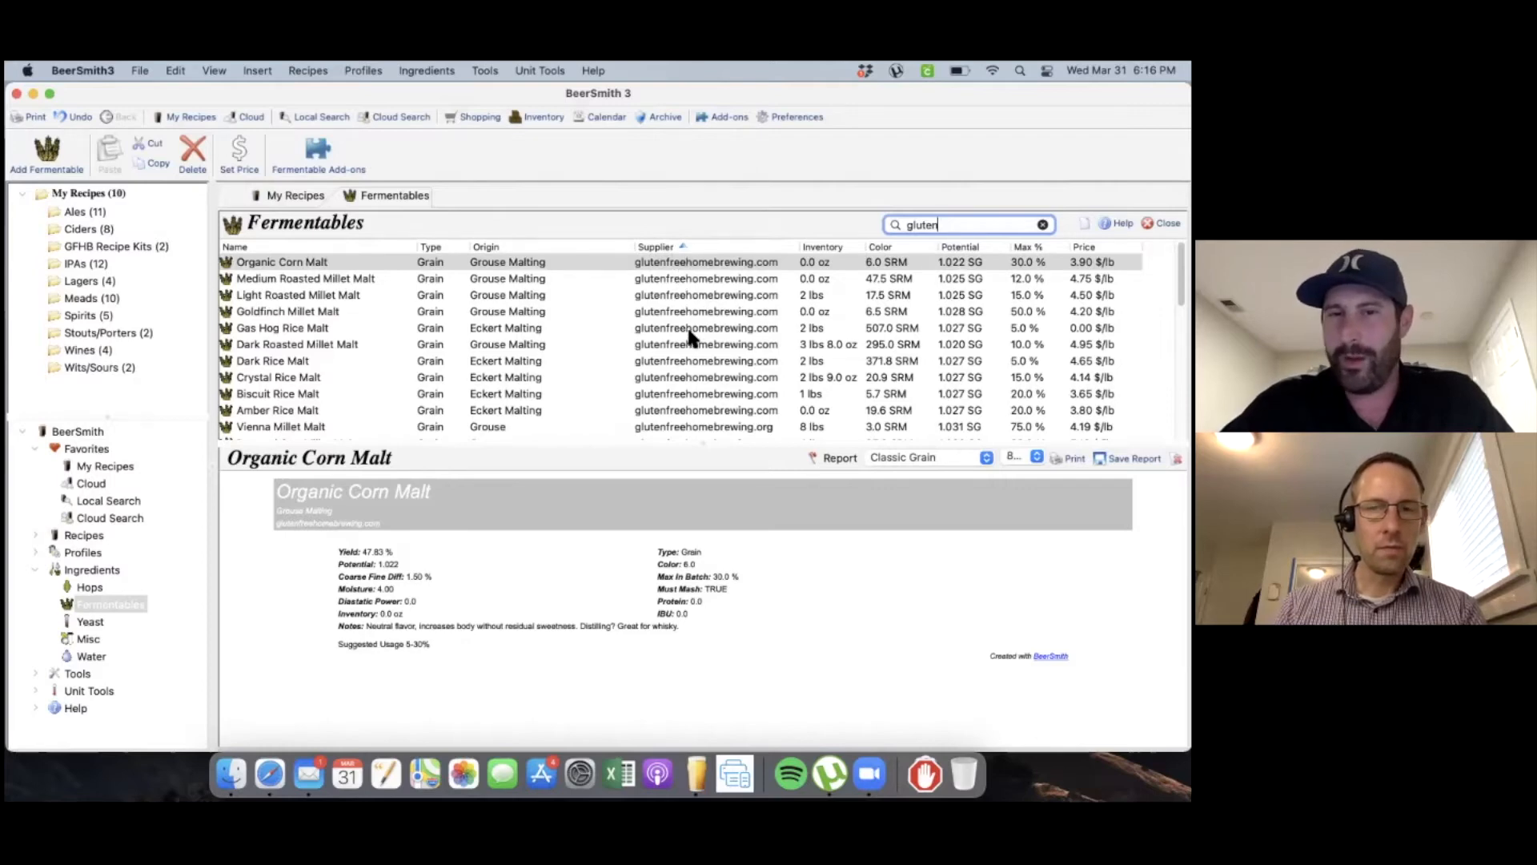
Step: Look through the fermentables from the gluten-free supplier and view the details of Goldfinch Millet Malt
{"action": "left_click_drag", "start_coordinate": [946, 225], "coordinate": [892, 224]}
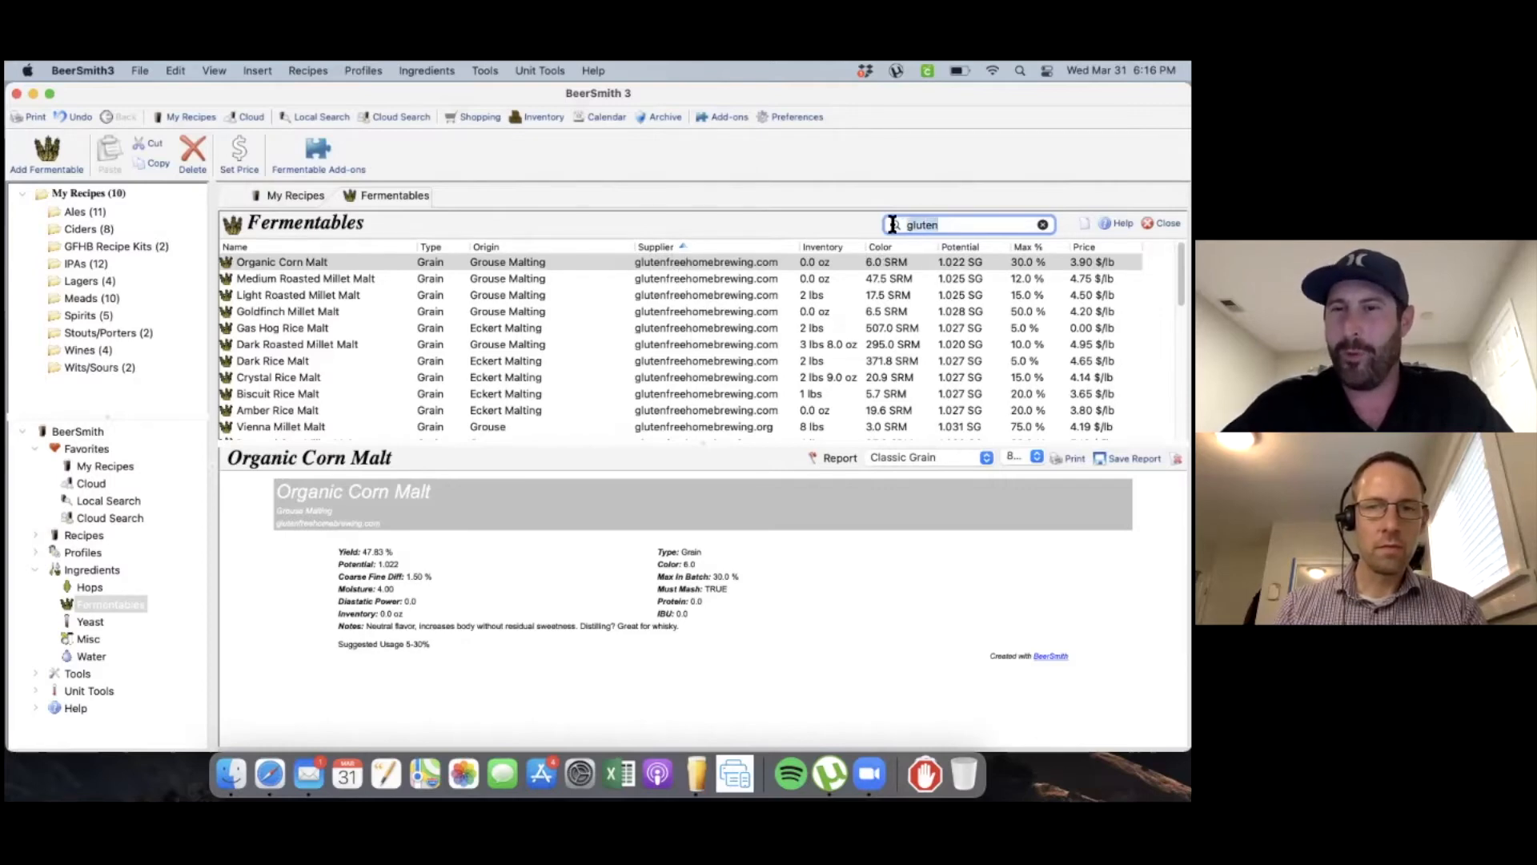
{"action": "scroll", "coordinate": [529, 276], "scroll_direction": "down", "scroll_amount": 10}
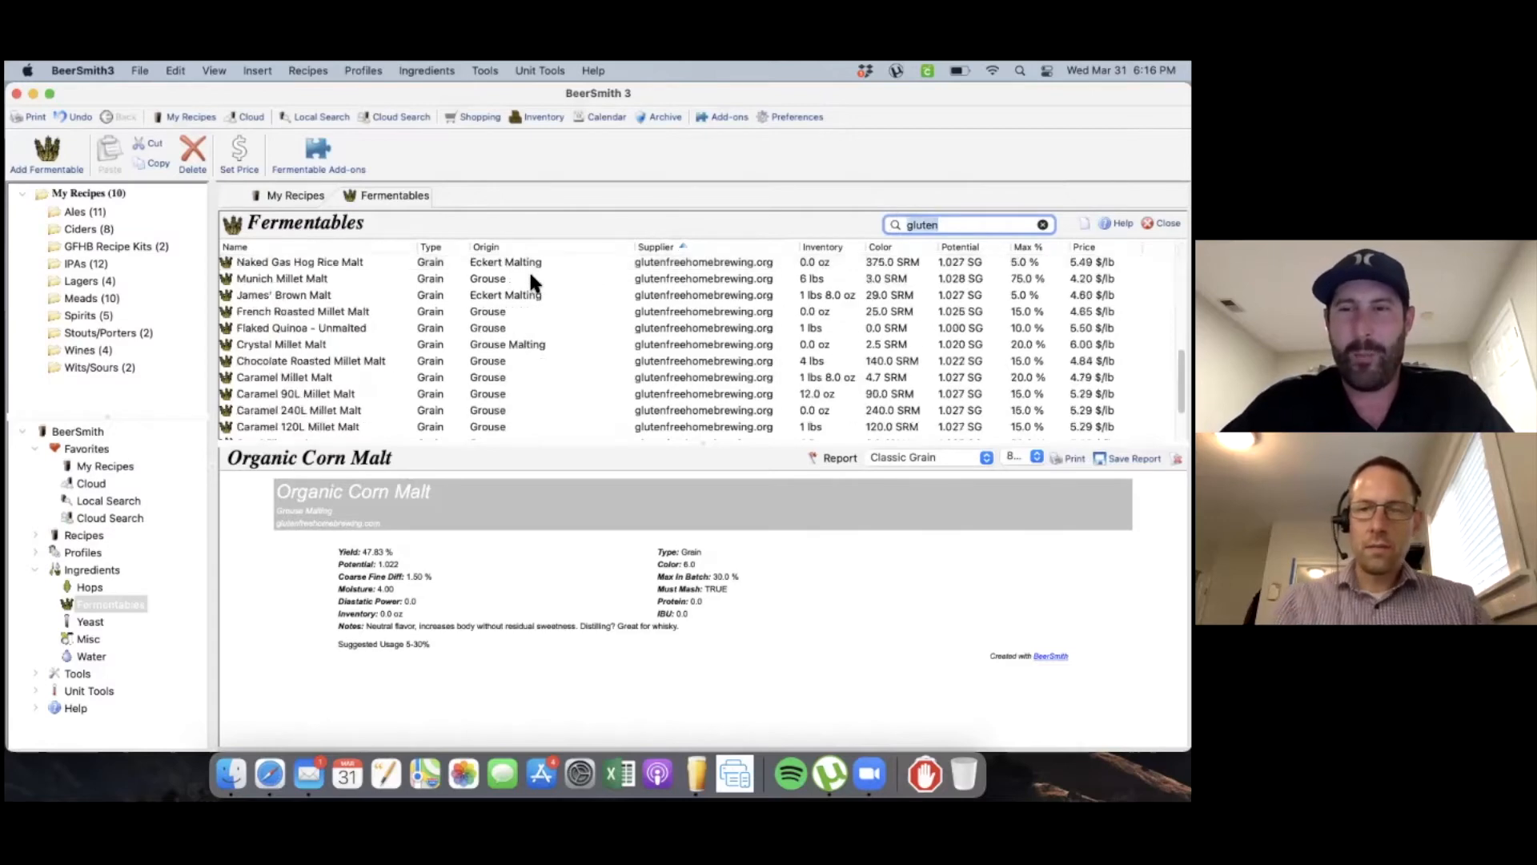
{"action": "scroll", "coordinate": [530, 276], "scroll_direction": "up", "scroll_amount": 10}
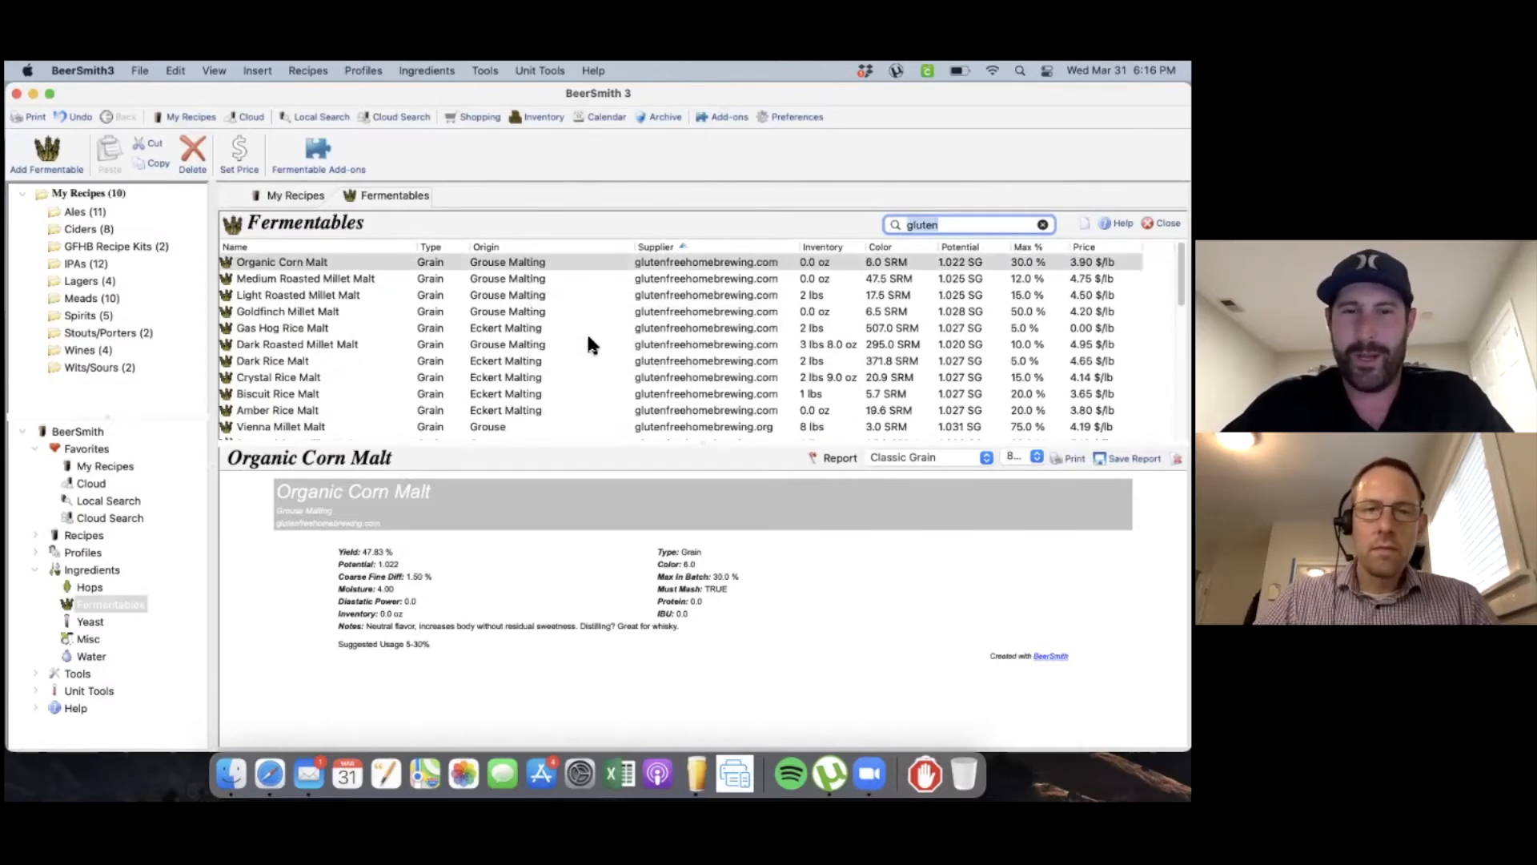
{"action": "scroll", "coordinate": [588, 342], "scroll_direction": "down", "scroll_amount": 1}
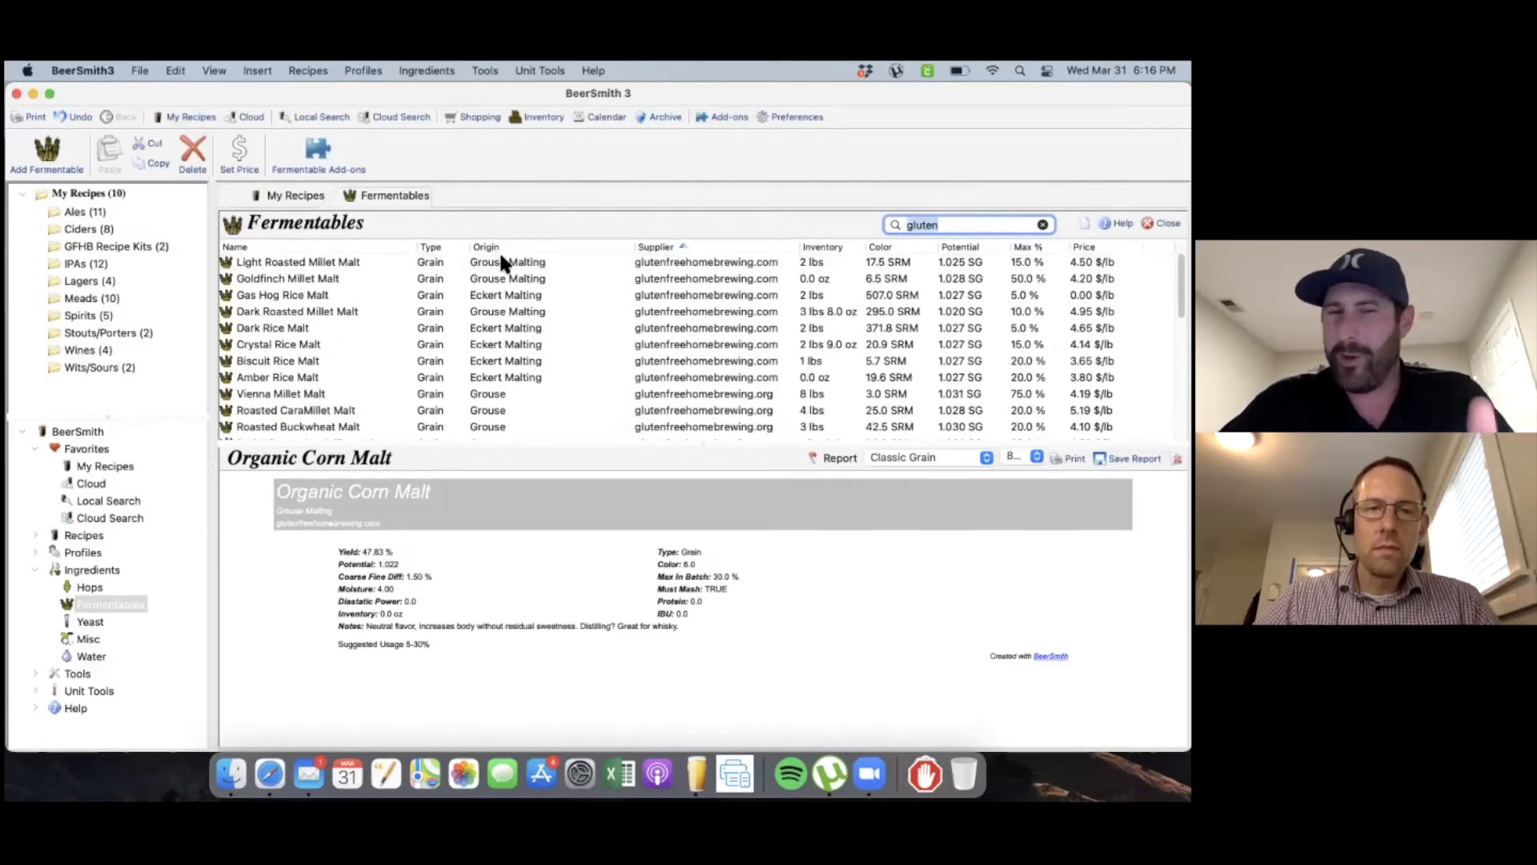
{"action": "left_click", "coordinate": [500, 273]}
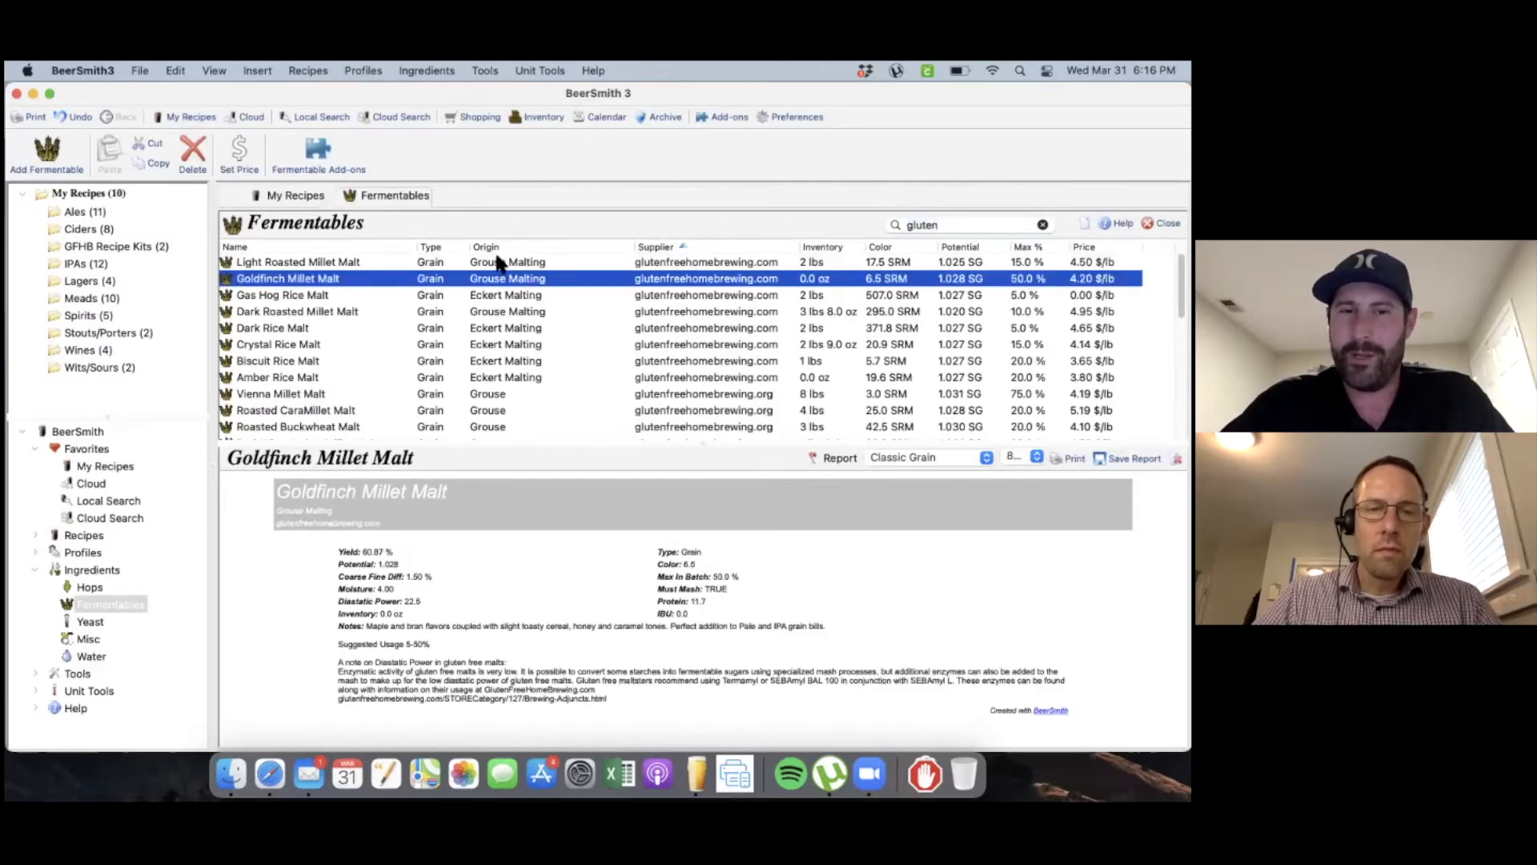
Step: View the details of Dark Roasted Millet Malt and Dark Rice Malt, and clear the fermentables search
{"action": "left_click", "coordinate": [501, 264]}
{"action": "left_click", "coordinate": [504, 310]}
{"action": "left_click", "coordinate": [504, 324]}
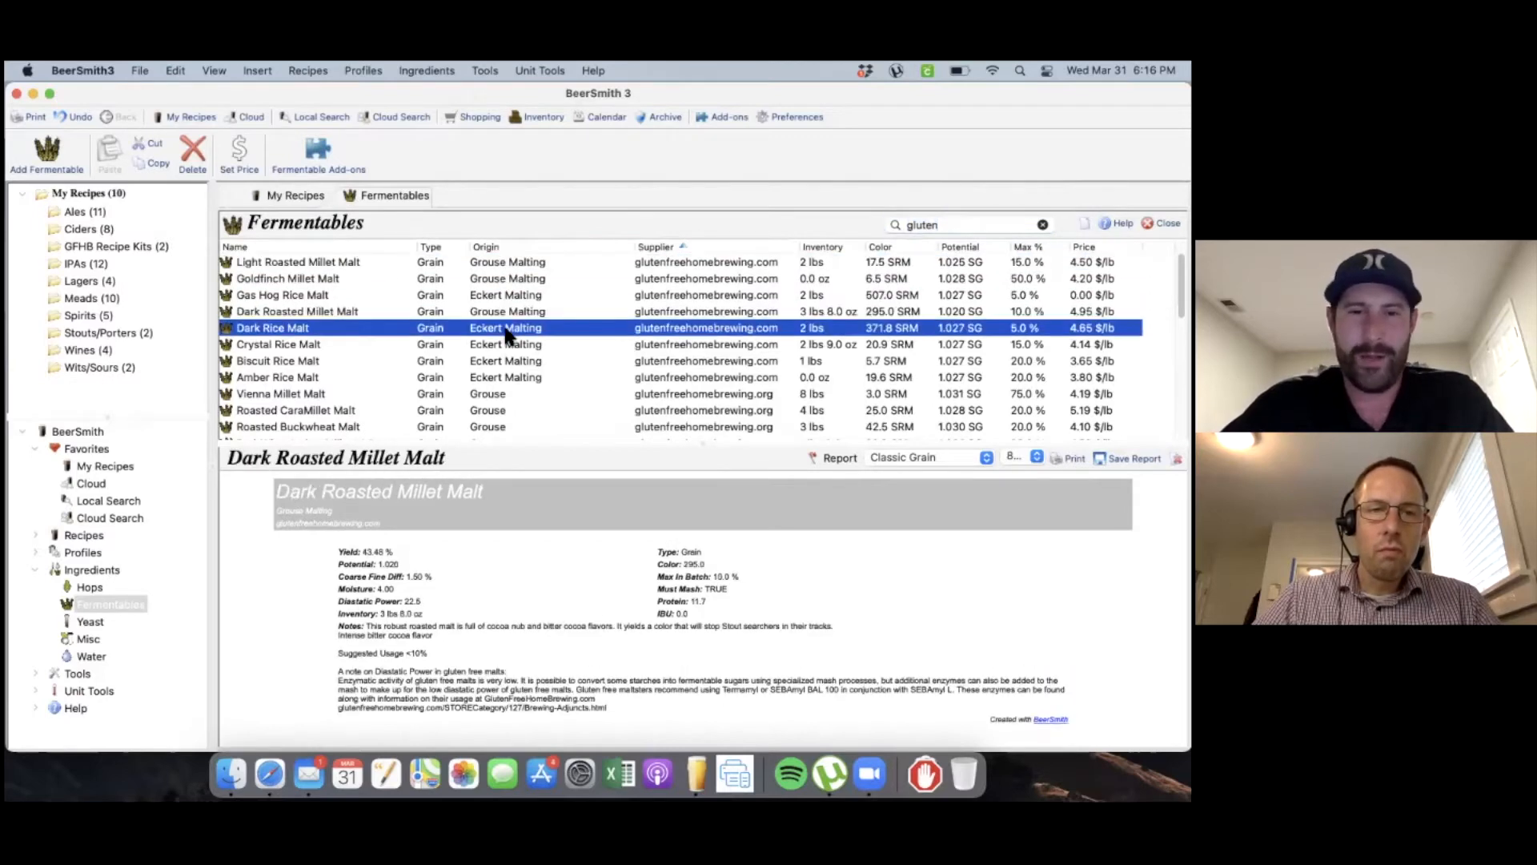
{"action": "scroll", "coordinate": [504, 327], "scroll_direction": "down", "scroll_amount": 10}
{"action": "scroll", "coordinate": [502, 323], "scroll_direction": "up", "scroll_amount": 8}
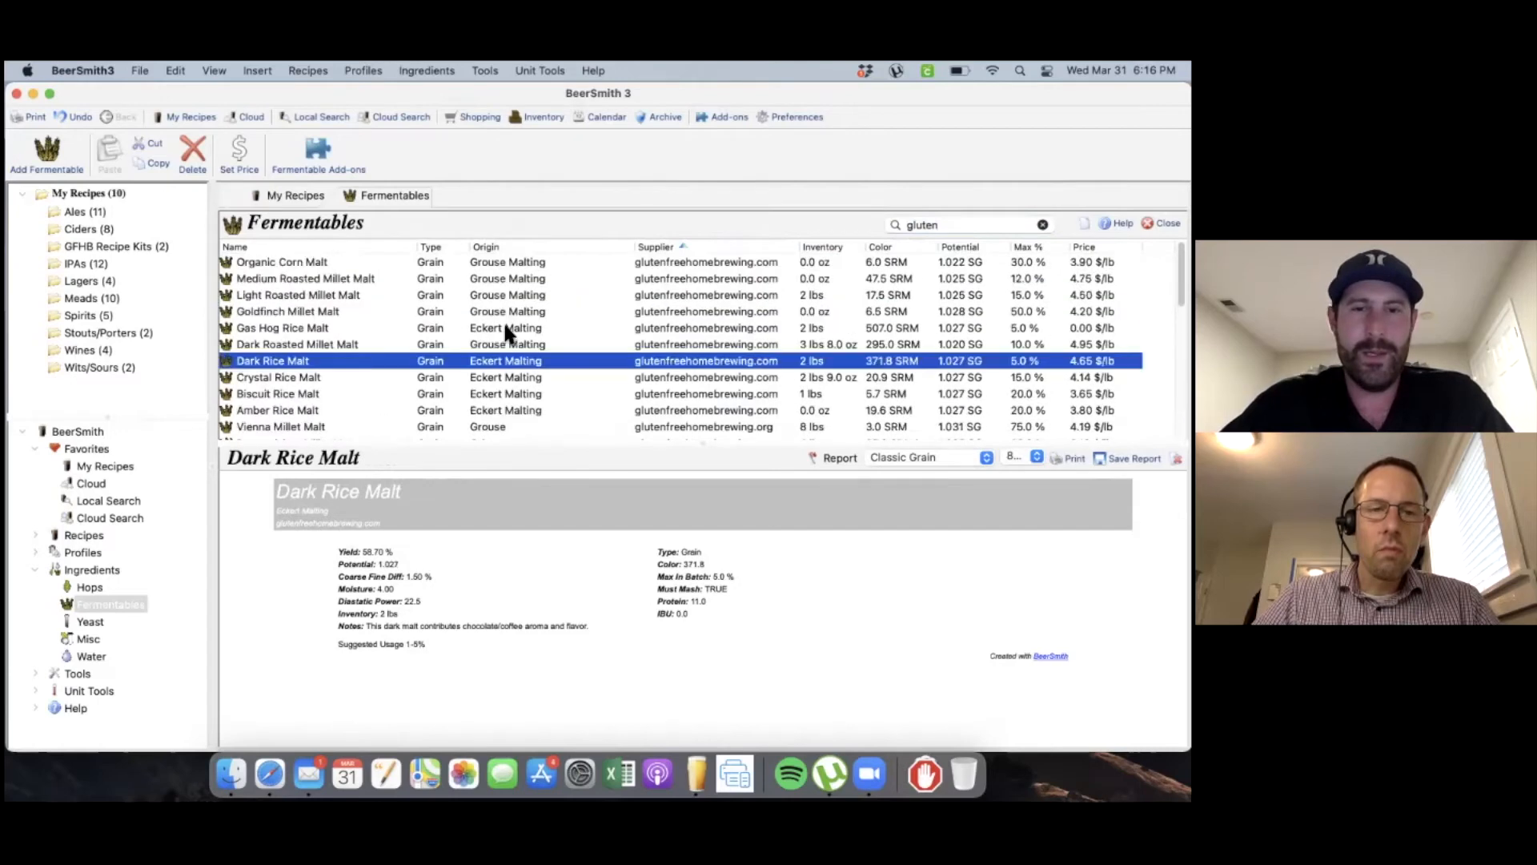
{"action": "left_click", "coordinate": [1042, 225]}
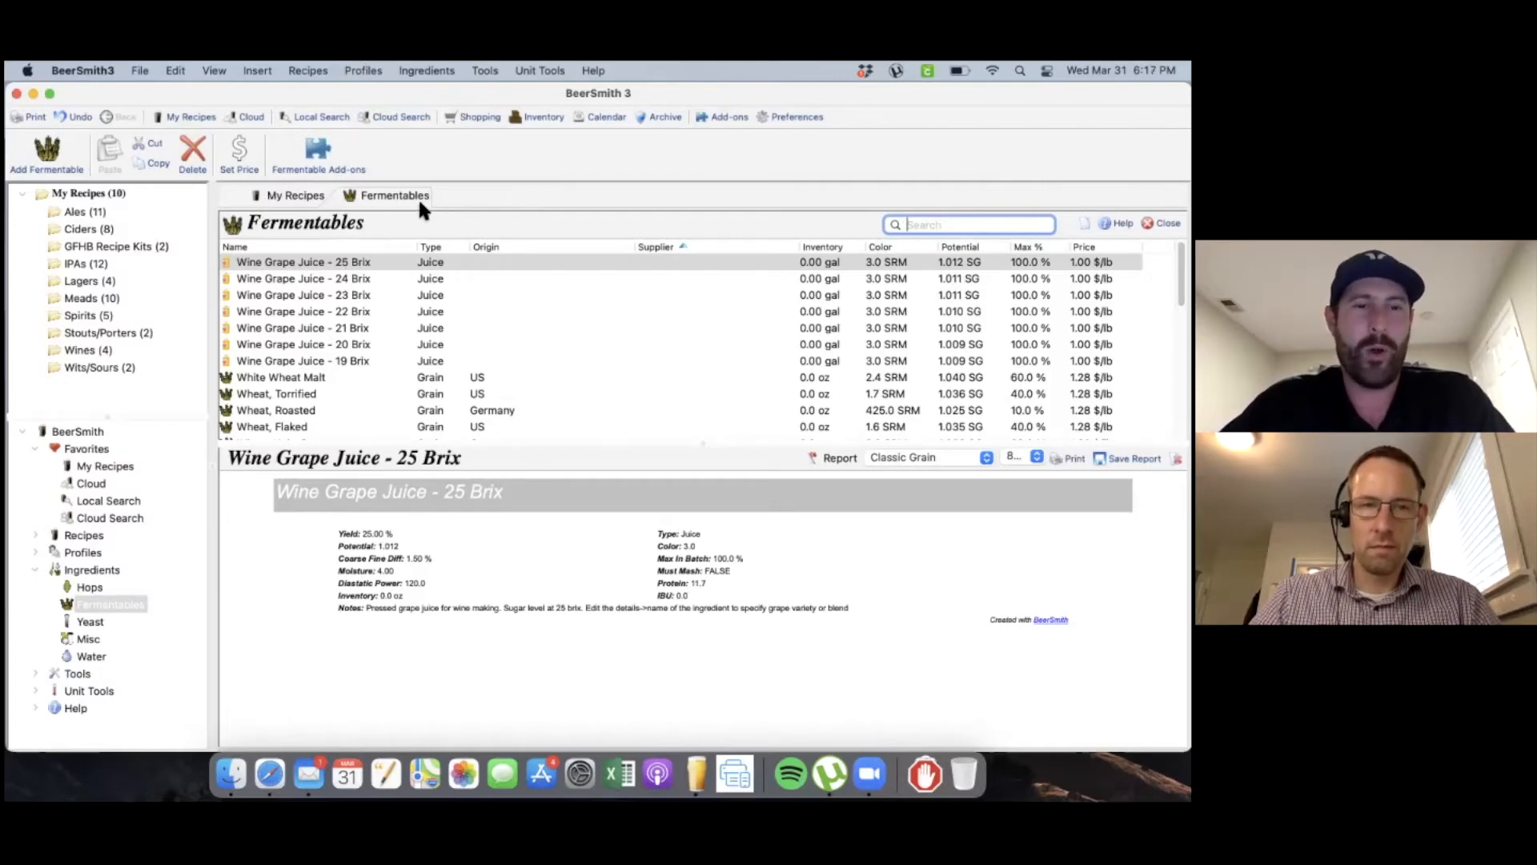
Step: Create a new fermentable named "New Malt" with the type Grain, leaving its origin and supplier blank
{"action": "left_click", "coordinate": [96, 606]}
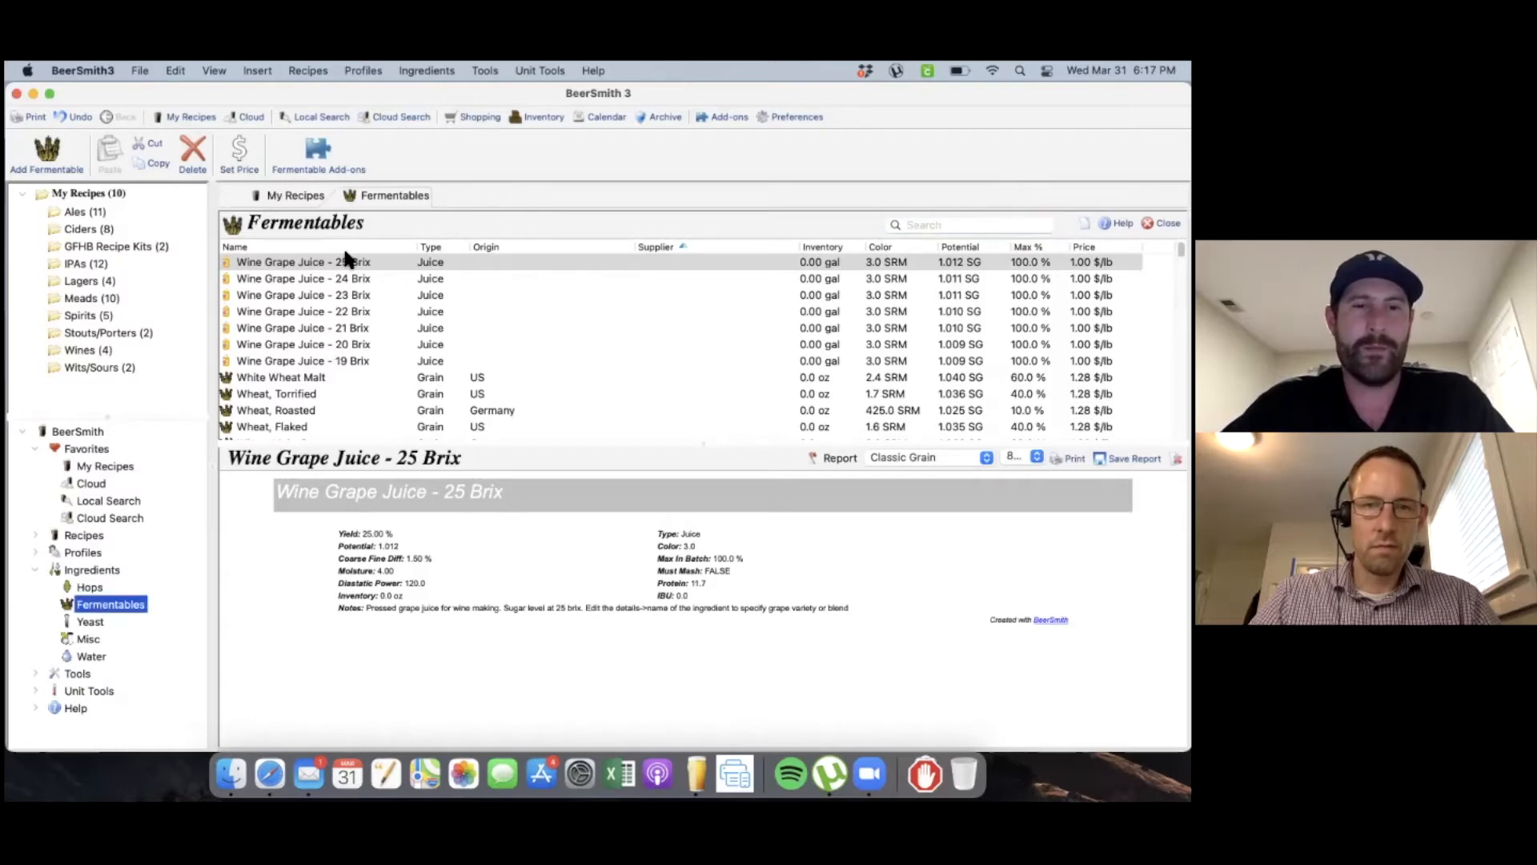
{"action": "left_click", "coordinate": [48, 160]}
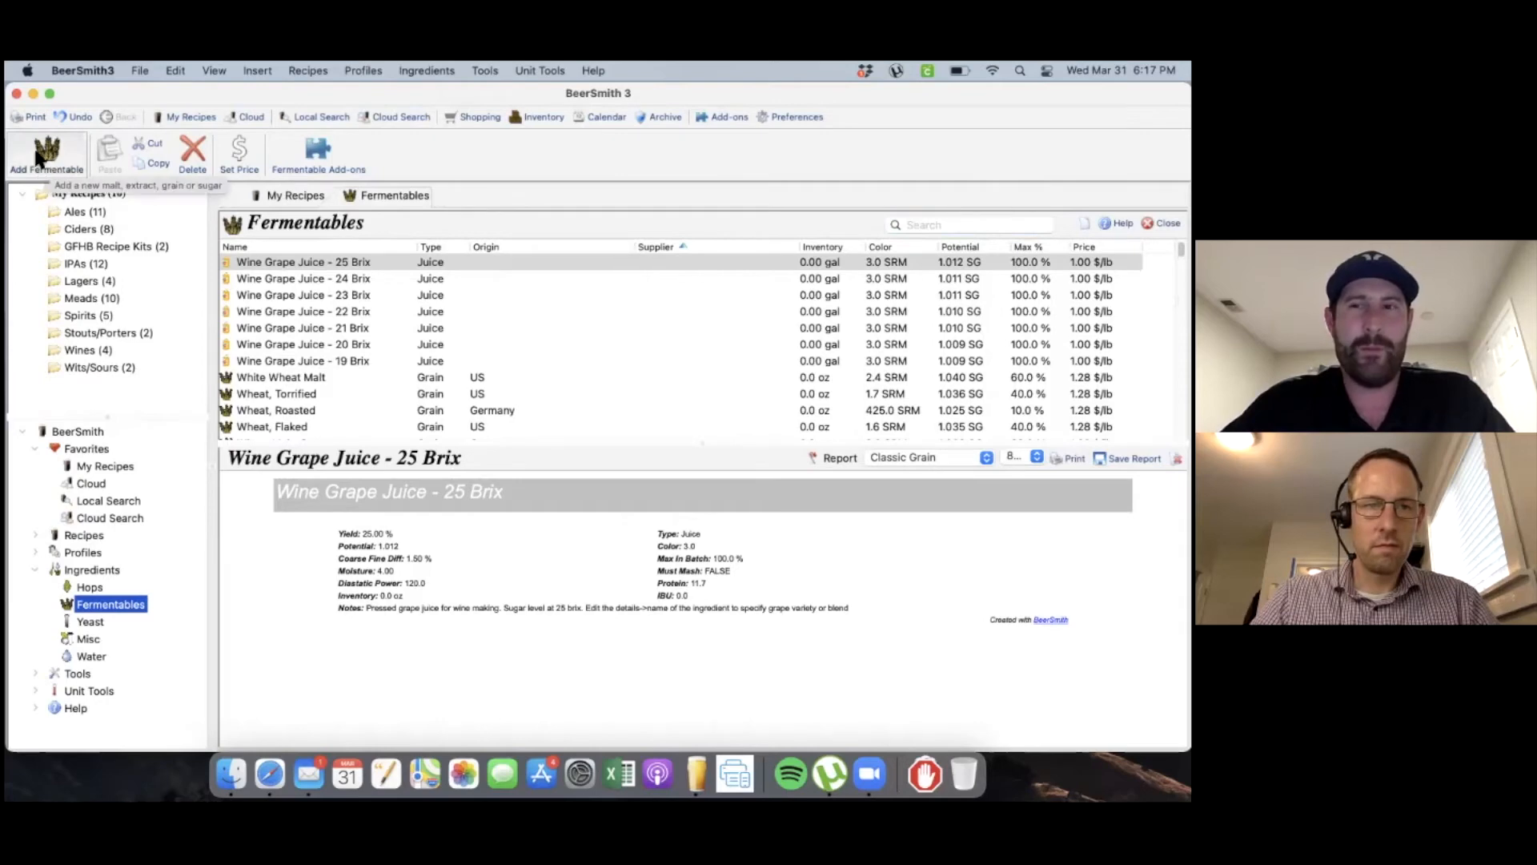
{"action": "left_click", "coordinate": [56, 155]}
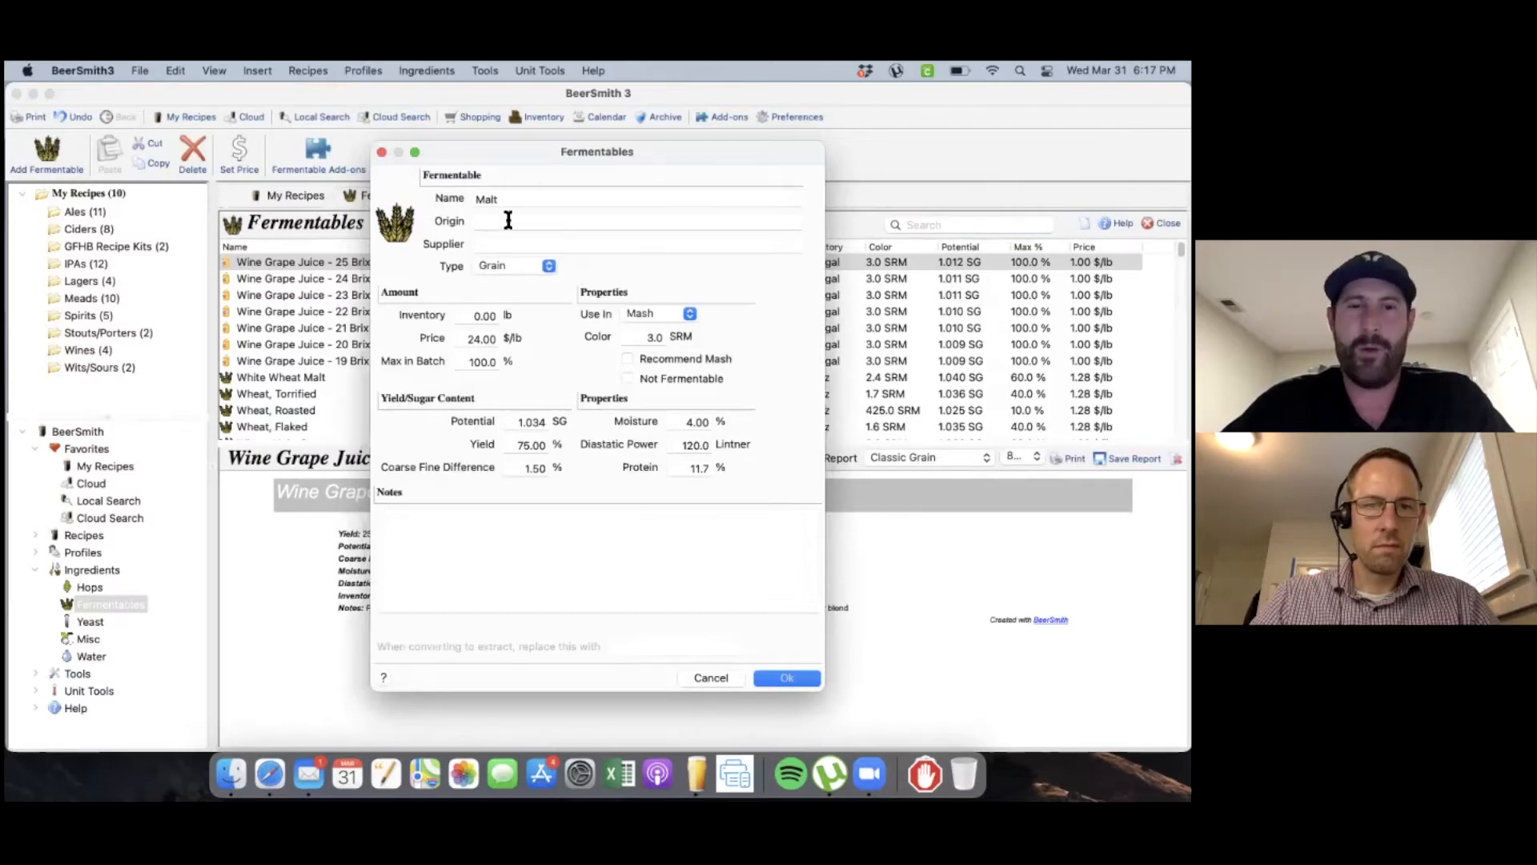
{"action": "left_click", "coordinate": [479, 200]}
{"action": "type", "text": "New"}
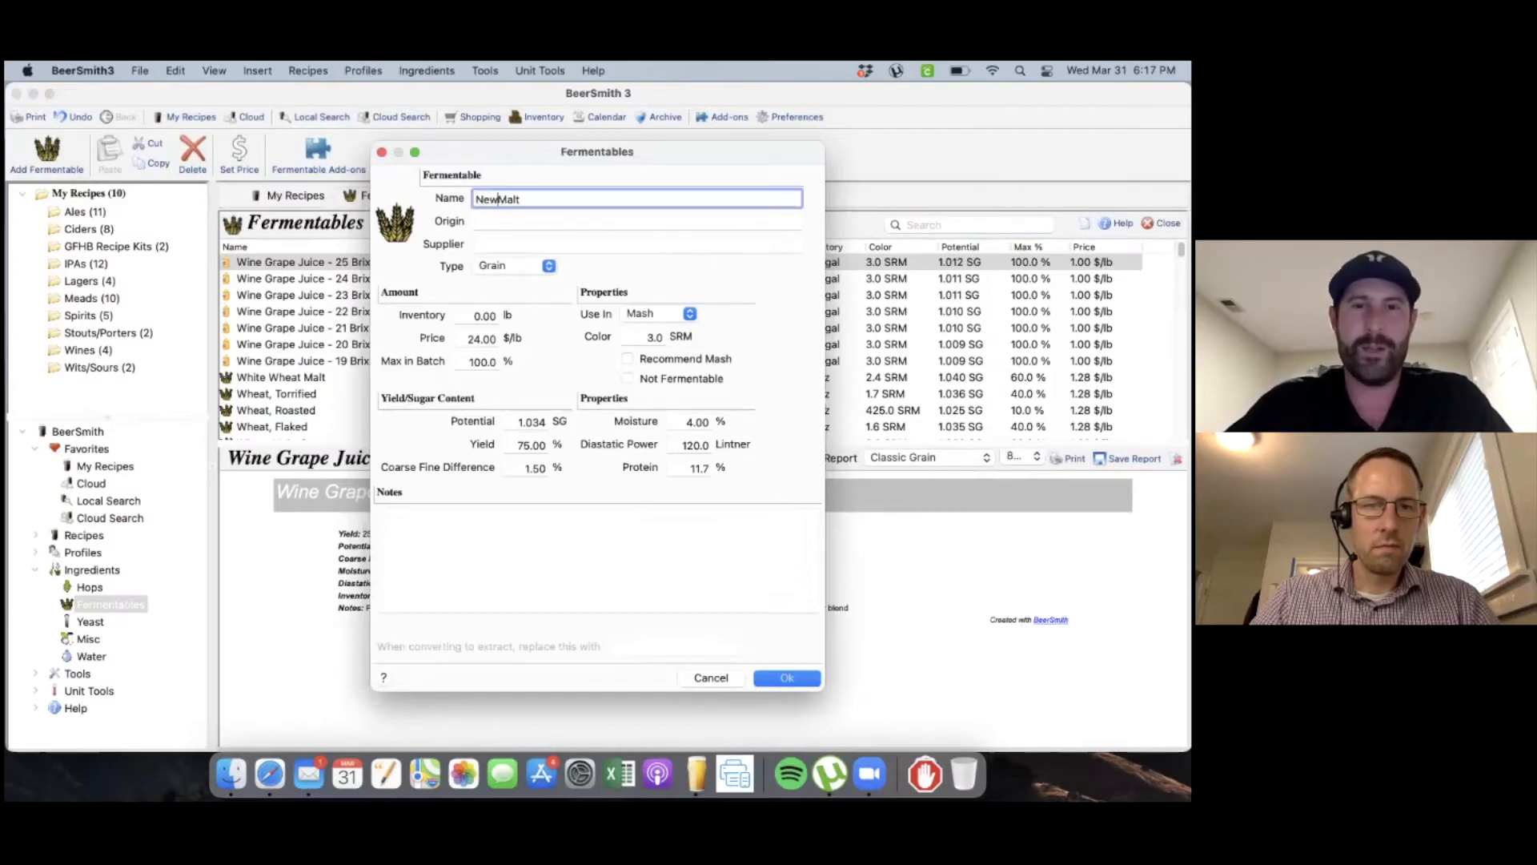
{"action": "left_click", "coordinate": [495, 217]}
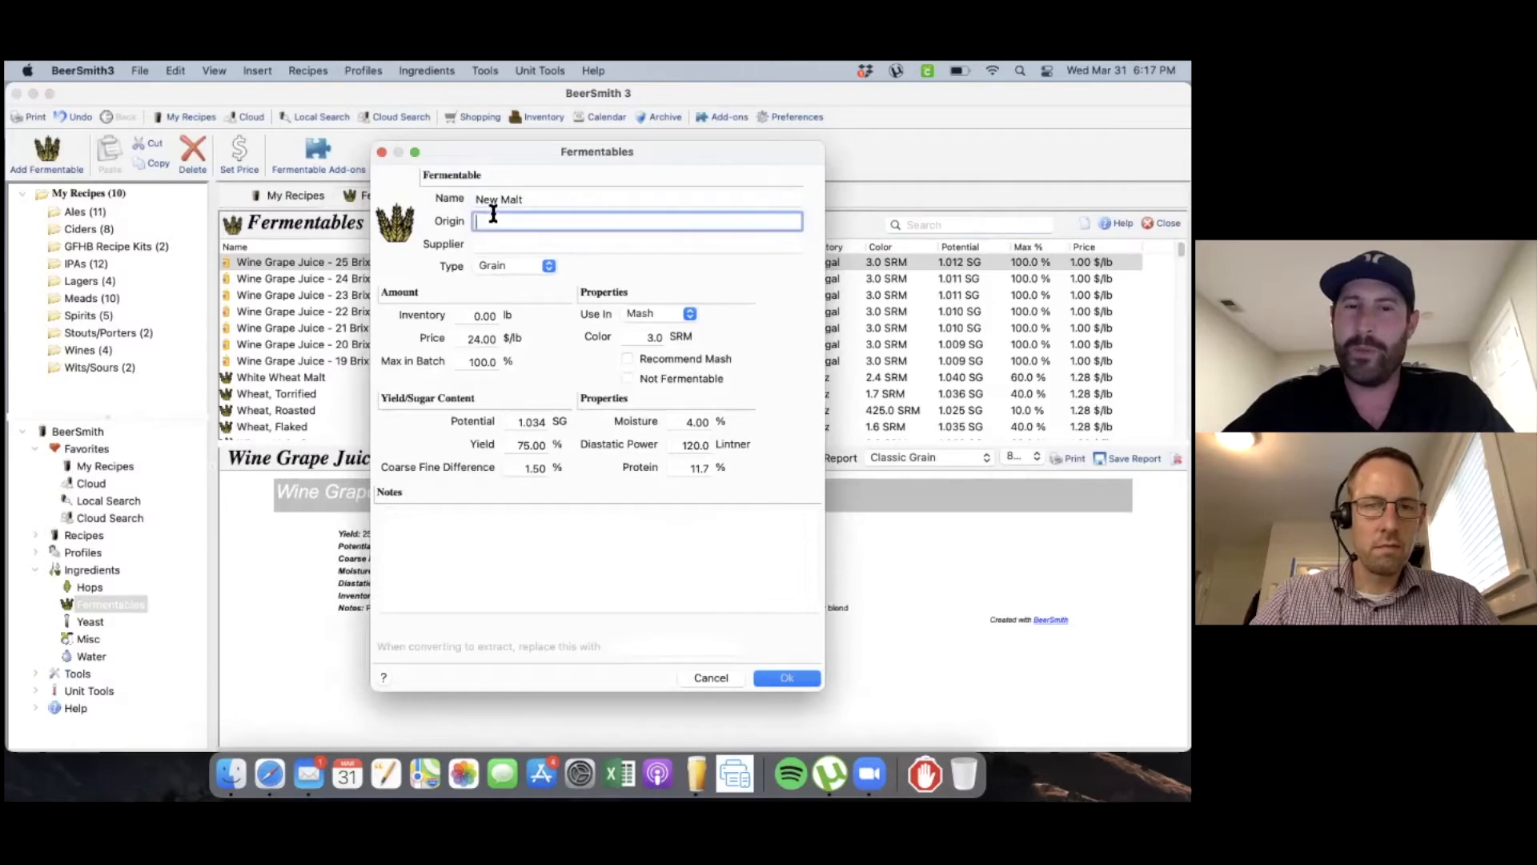
{"action": "left_click", "coordinate": [516, 246]}
{"action": "left_click", "coordinate": [548, 267]}
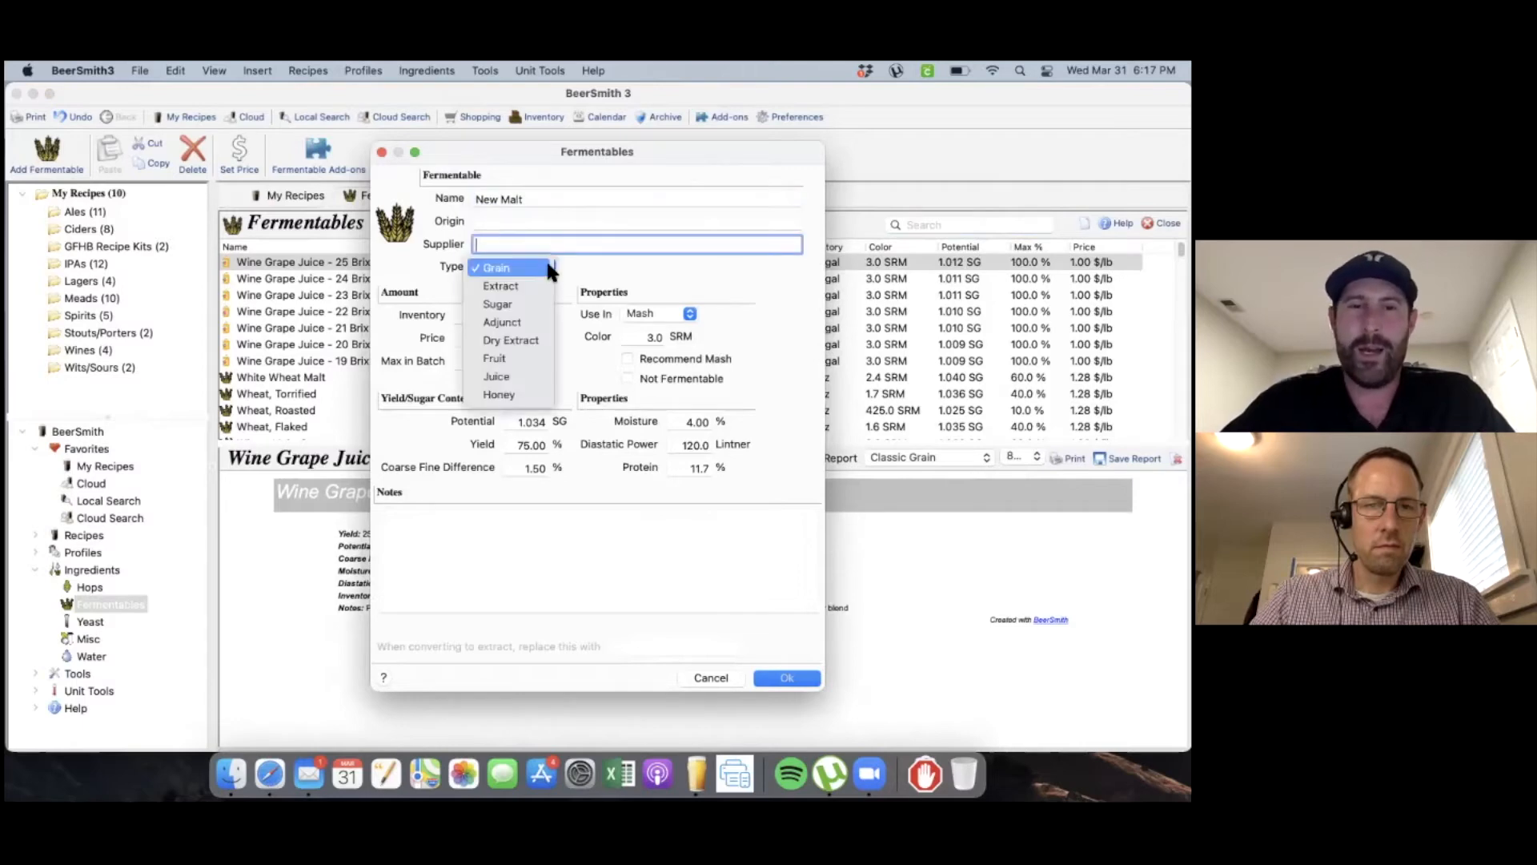
{"action": "left_click", "coordinate": [522, 269]}
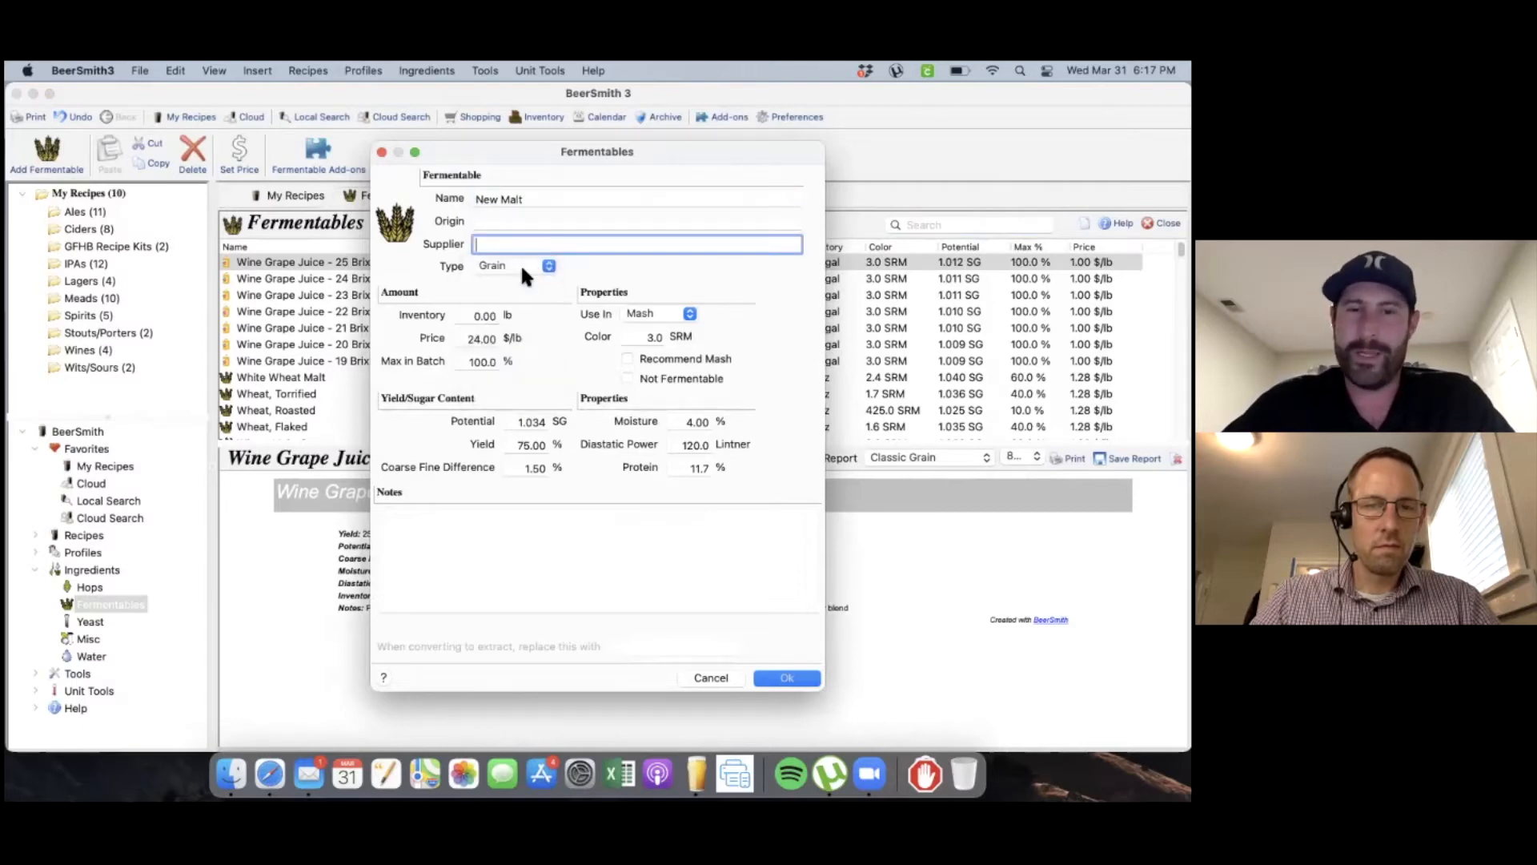
Step: Set the new malt's inventory to 5 lb, keep its use as Mash, and save it to the fermentables list
{"action": "left_click", "coordinate": [472, 317]}
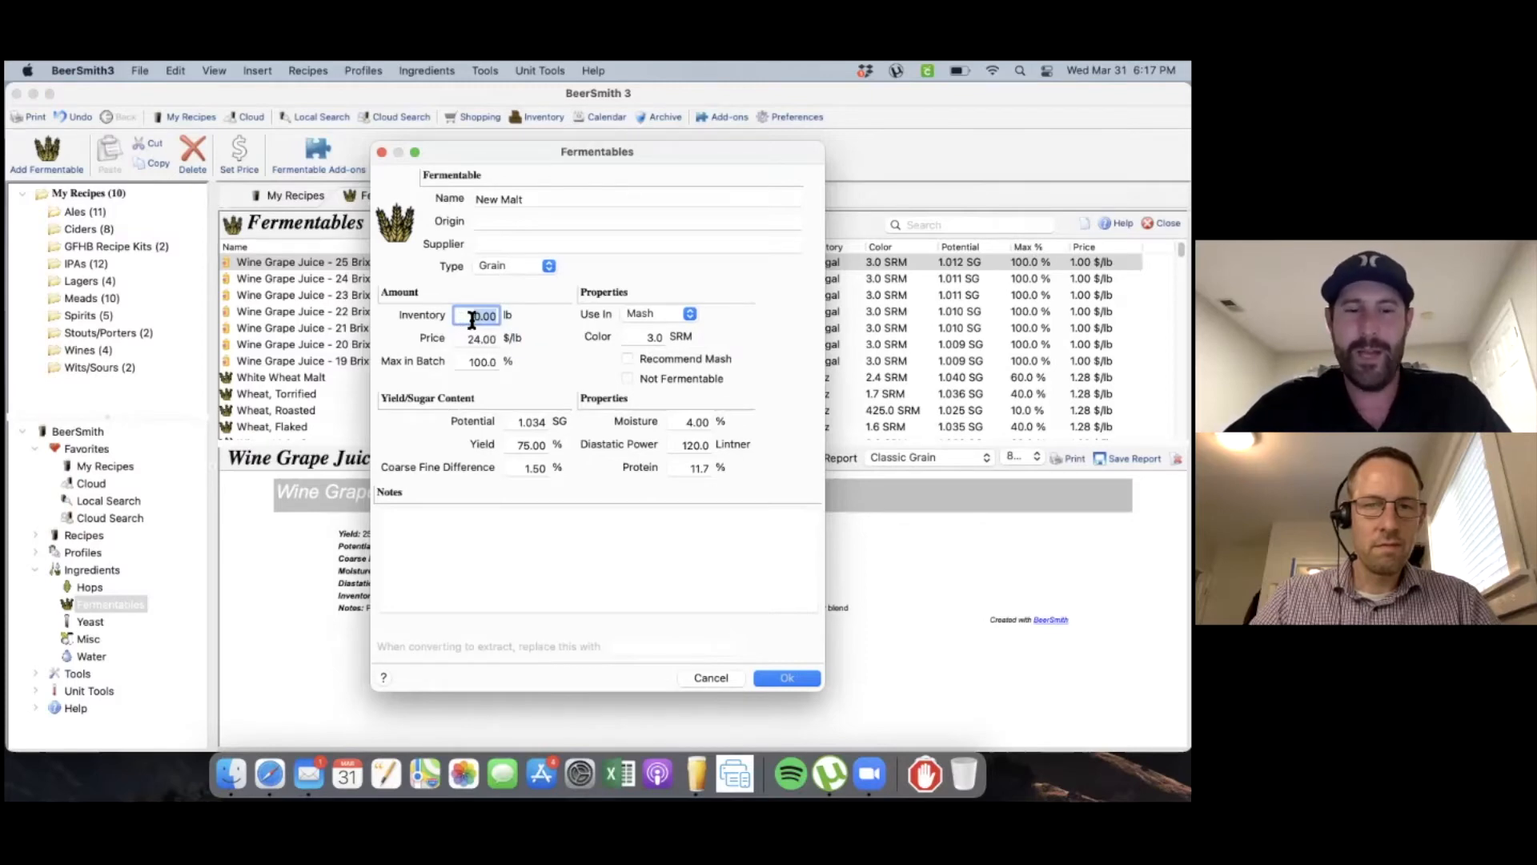
{"action": "type", "text": "5"}
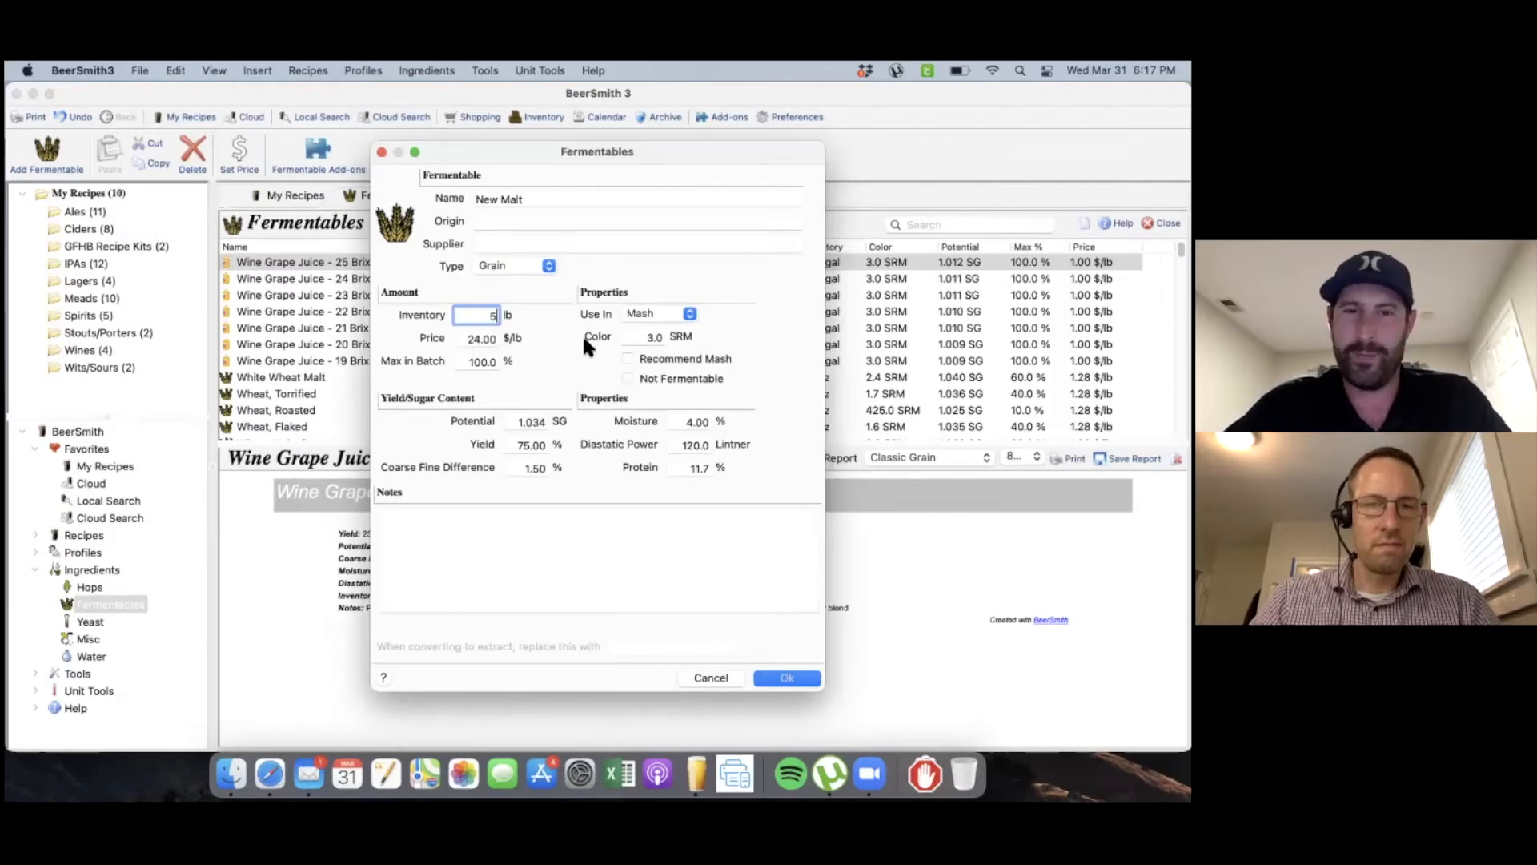
{"action": "left_click", "coordinate": [690, 311]}
{"action": "left_click", "coordinate": [679, 314]}
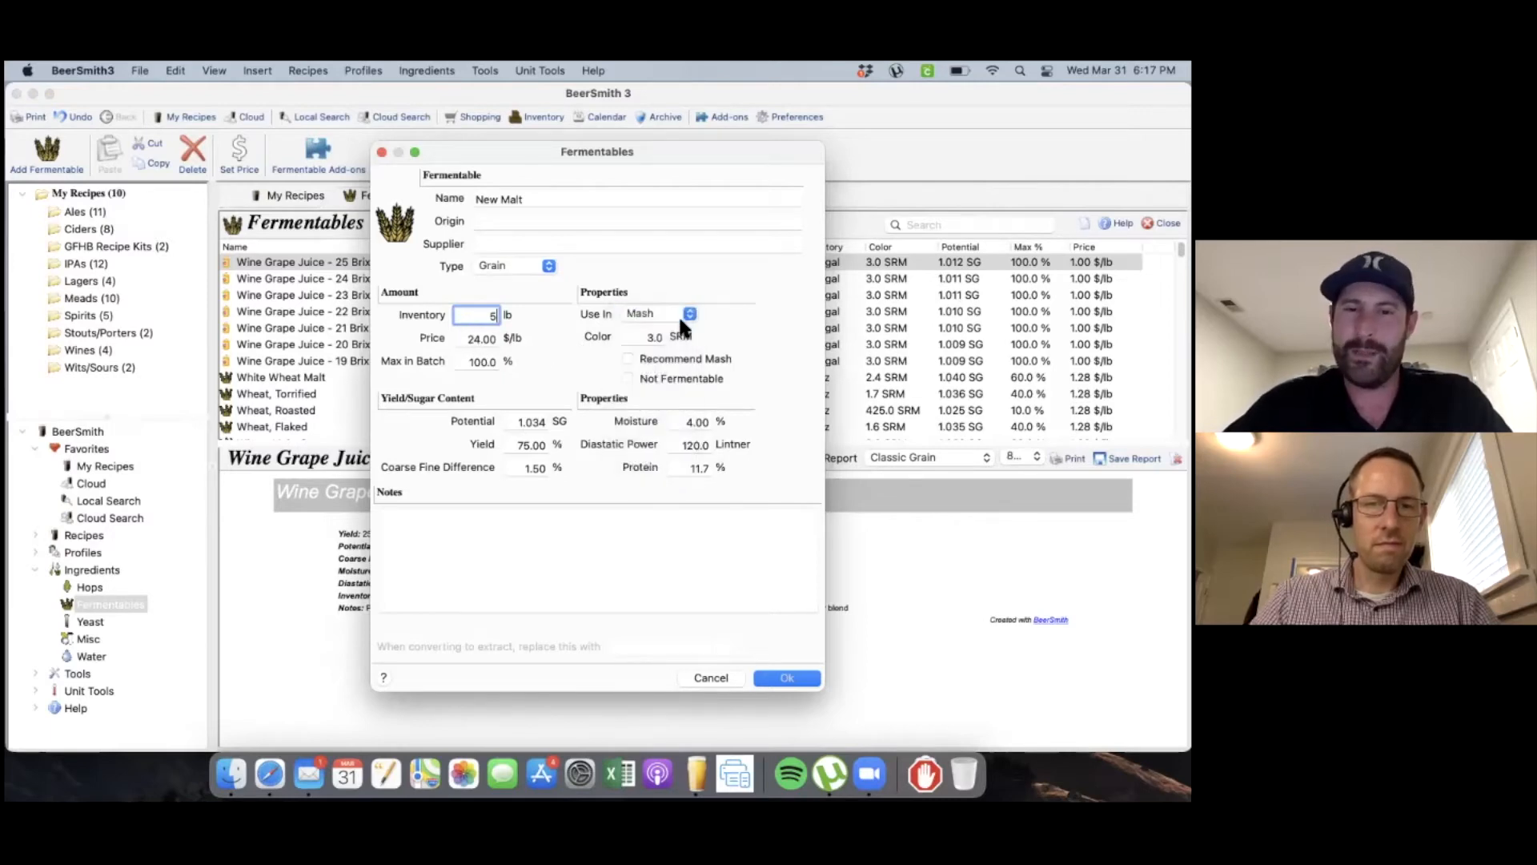
{"action": "left_click", "coordinate": [655, 336]}
{"action": "left_click", "coordinate": [733, 342]}
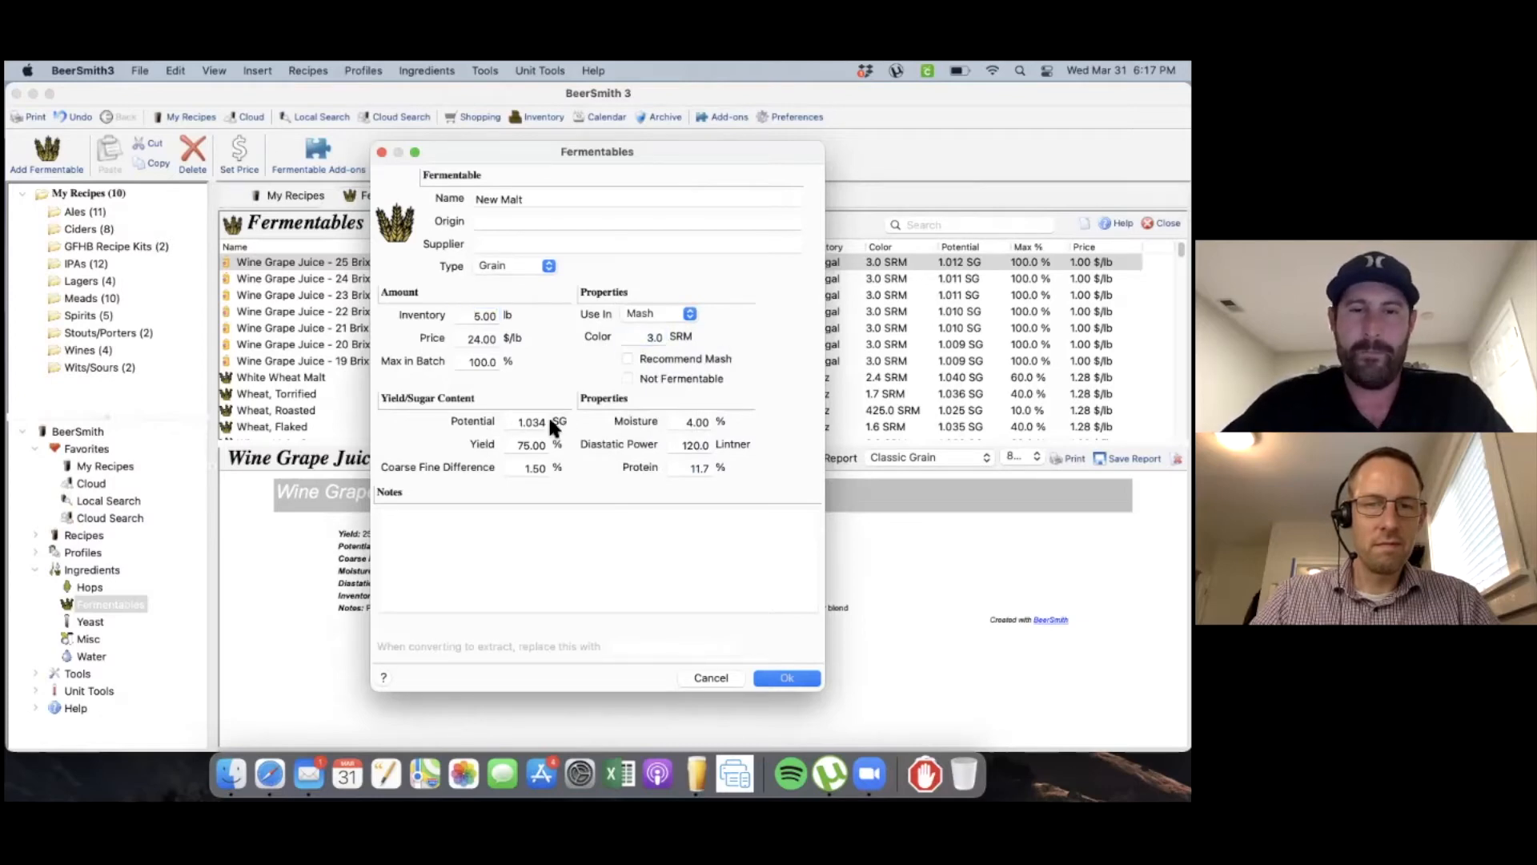
{"action": "left_click", "coordinate": [786, 678]}
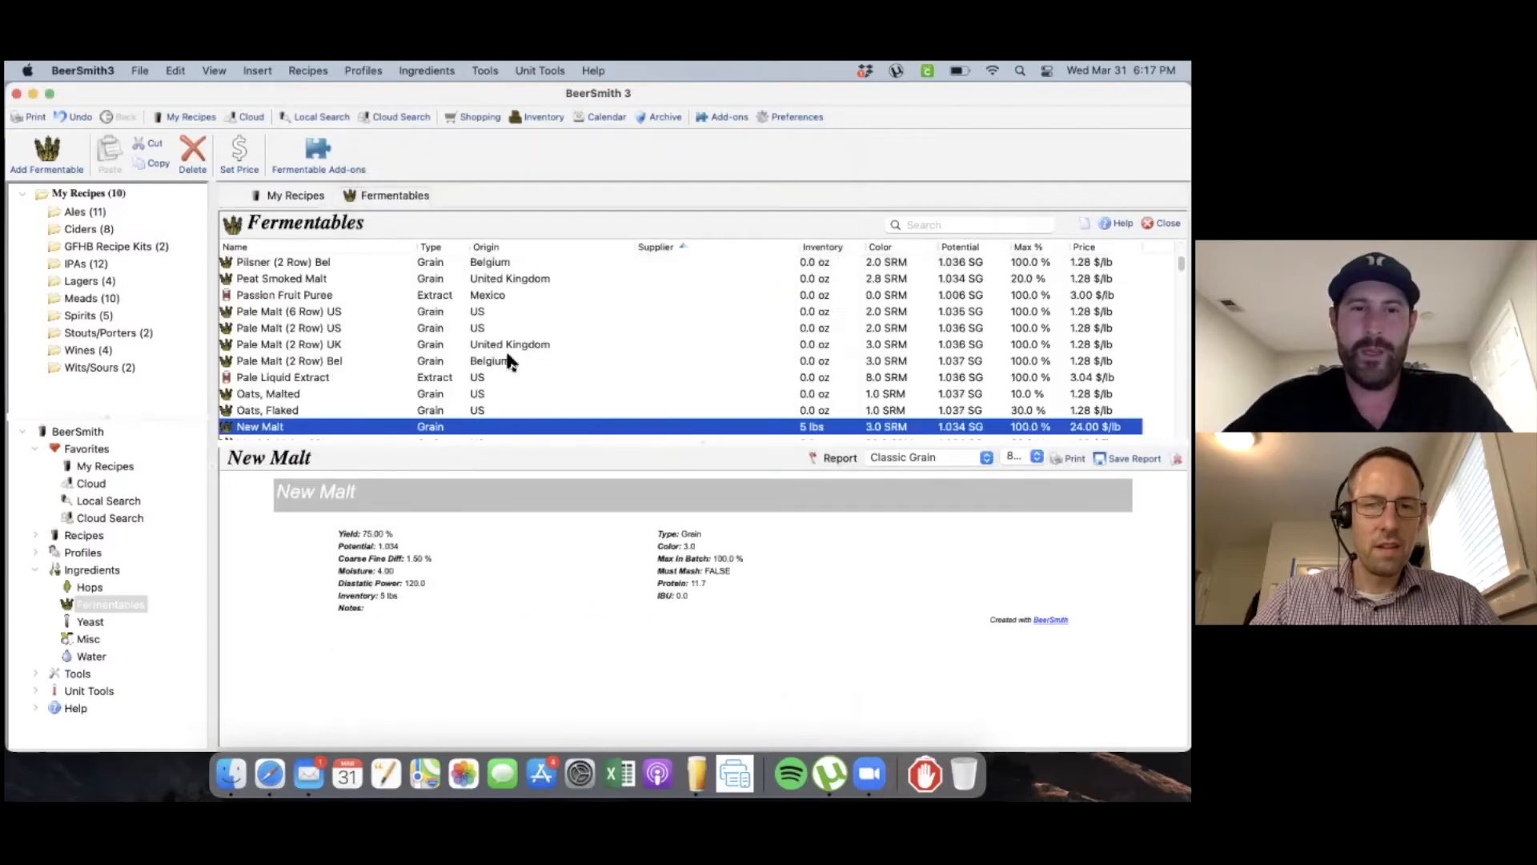
{"action": "scroll", "coordinate": [501, 370], "scroll_direction": "down", "scroll_amount": 1}
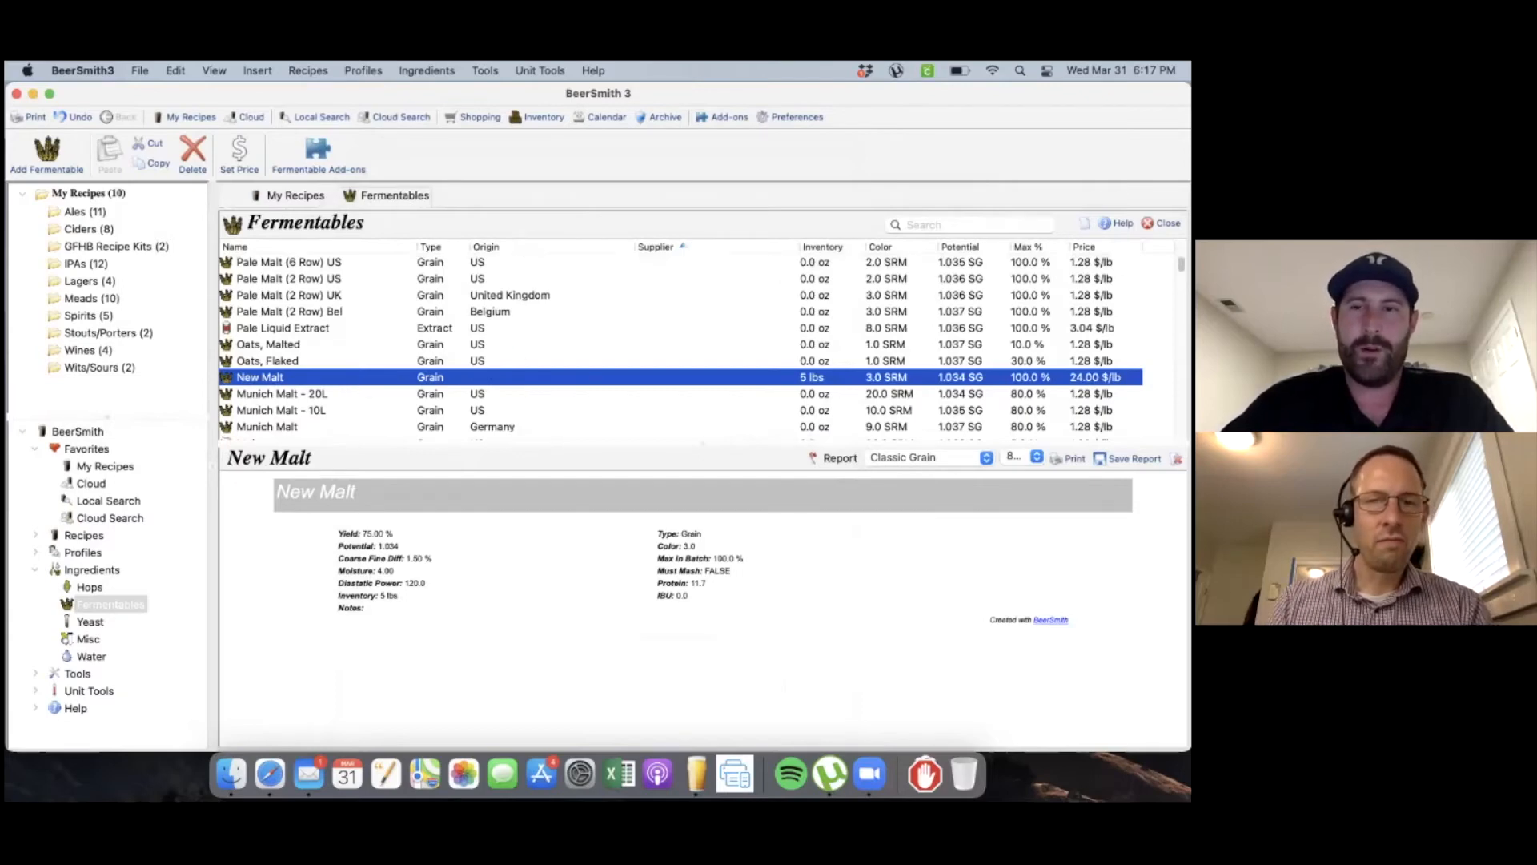
Step: Close and reopen the Fermentables ingredient list, and search it for "grouse"
{"action": "left_click", "coordinate": [1162, 223]}
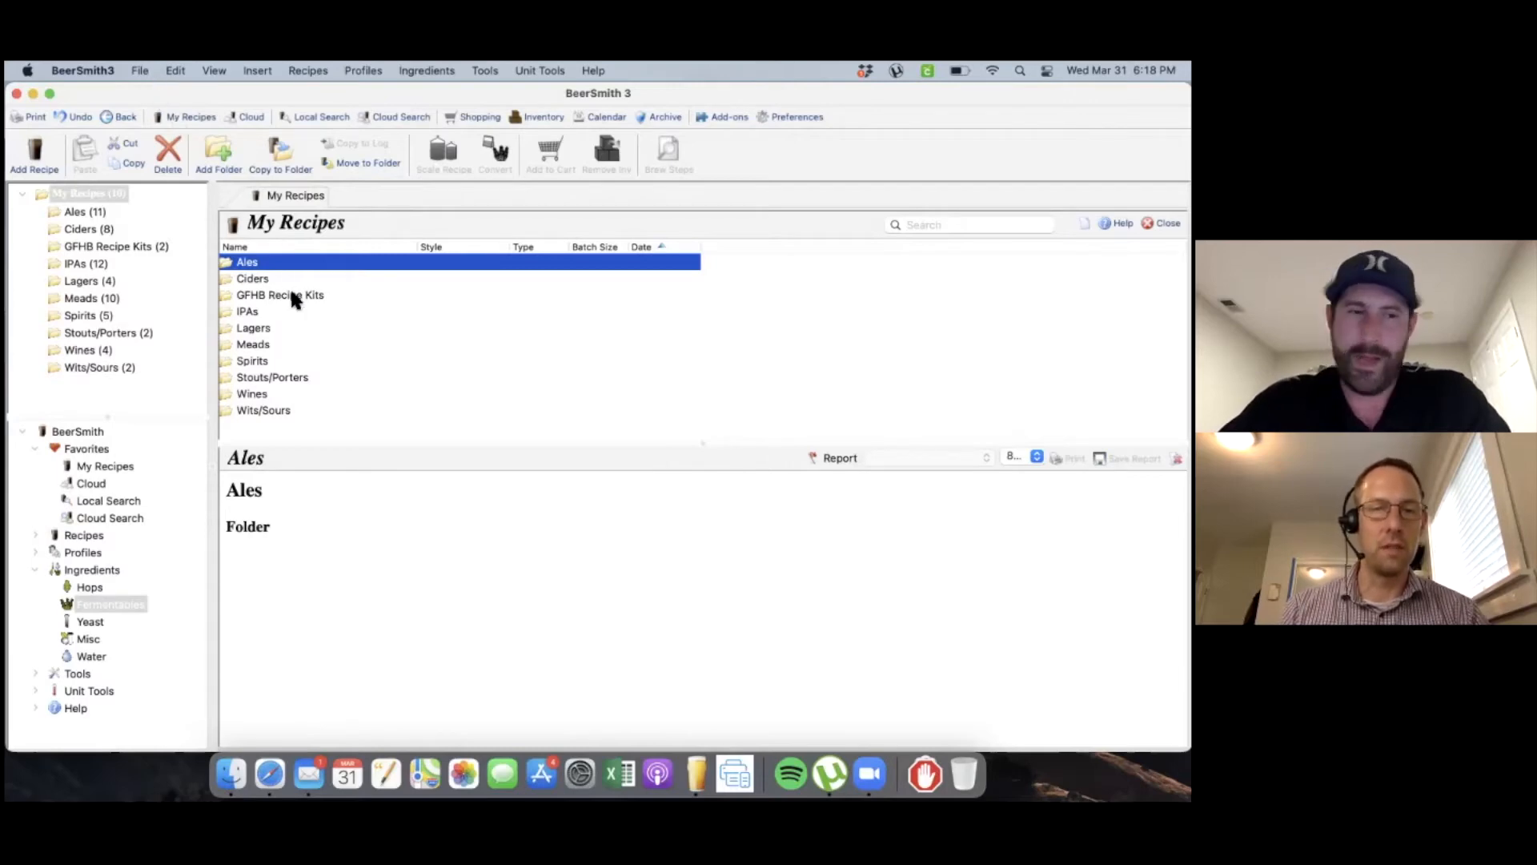
{"action": "left_click", "coordinate": [104, 606]}
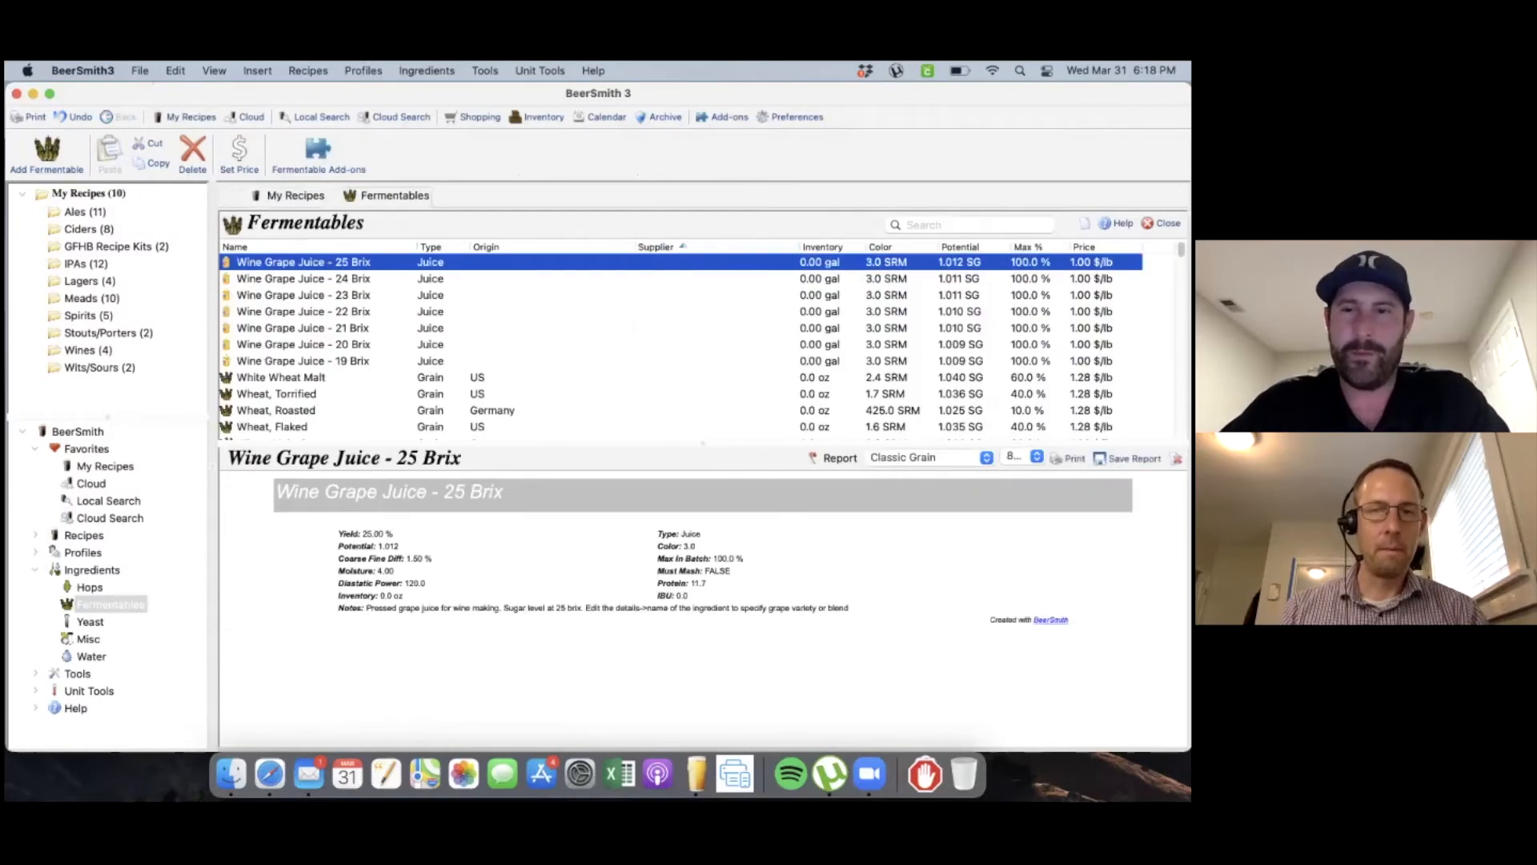
{"action": "left_click", "coordinate": [945, 225]}
{"action": "type", "text": "groiuse"}
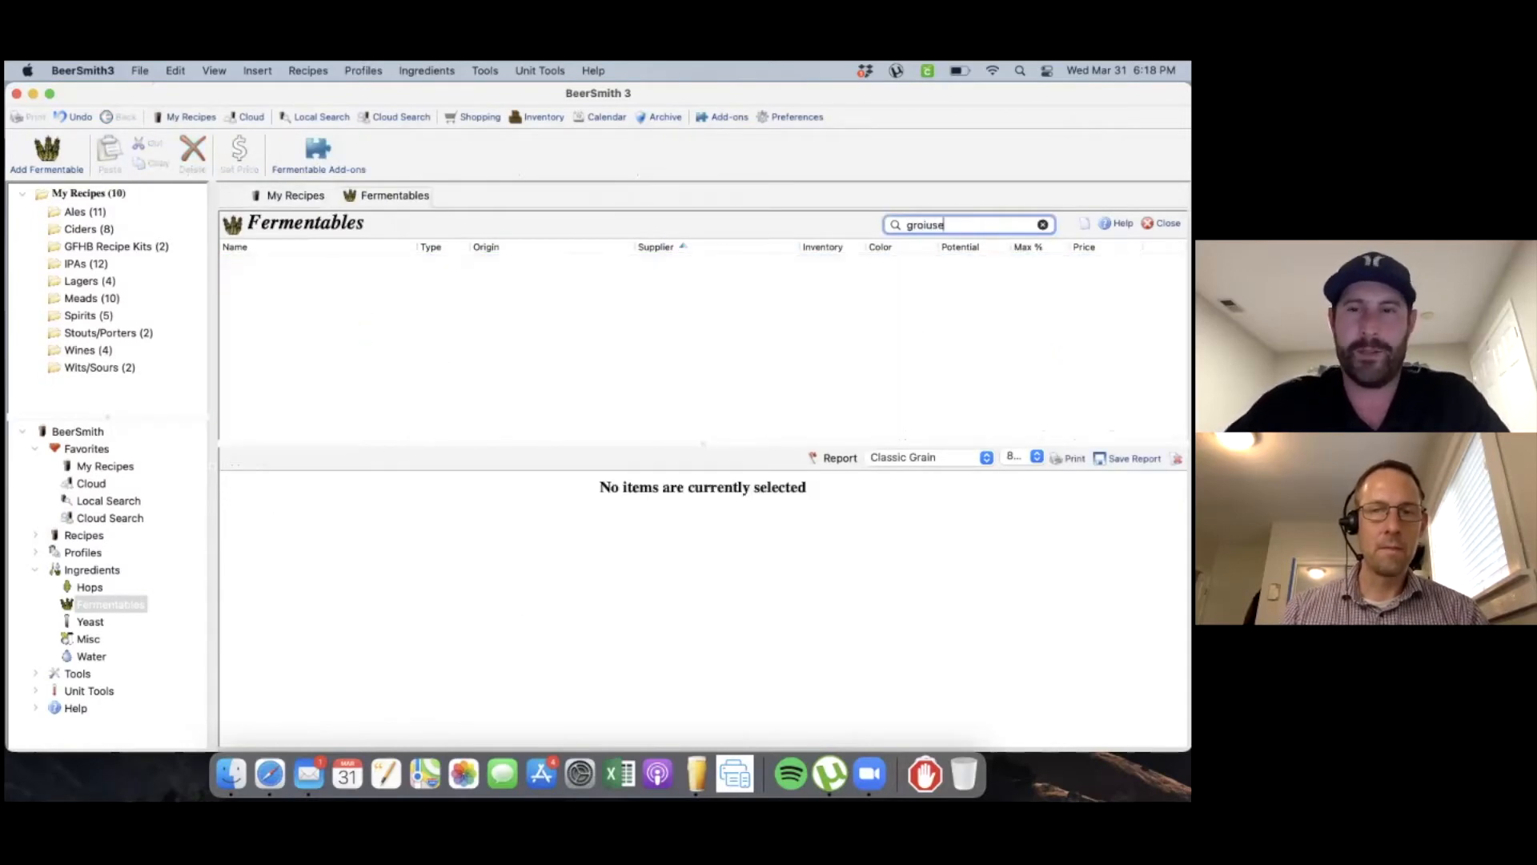
{"action": "key", "text": "BackSpace"}
{"action": "key", "text": "BackSpace"}
{"action": "key", "text": "BackSpace"}
{"action": "key", "text": "BackSpace"}
{"action": "type", "text": "use"}
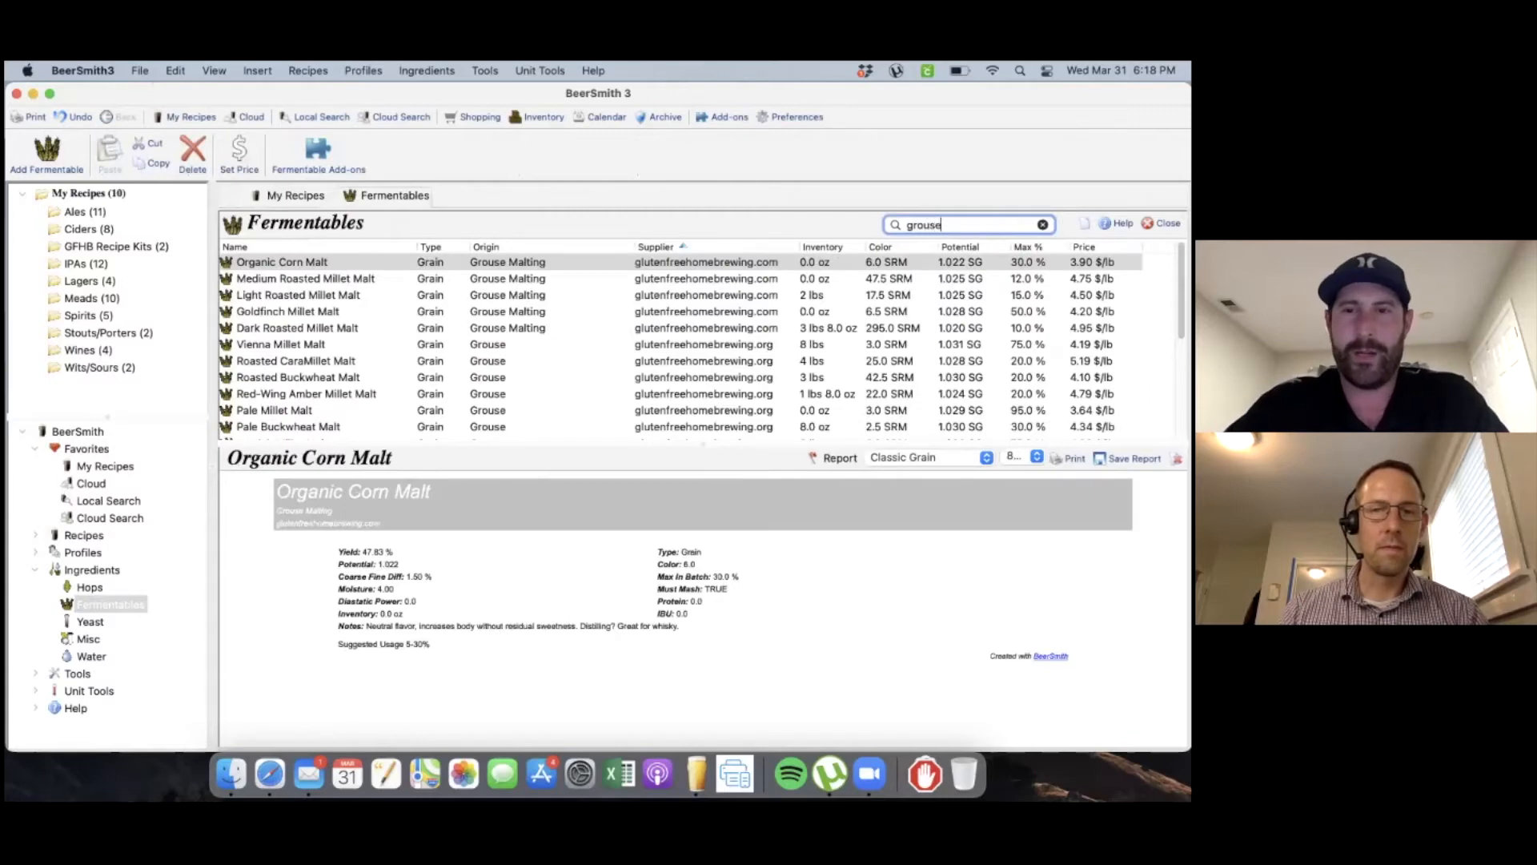
Step: Look through the Grouse malts in the filtered fermentables list
{"action": "scroll", "coordinate": [402, 277], "scroll_direction": "down", "scroll_amount": 3}
{"action": "scroll", "coordinate": [402, 277], "scroll_direction": "up", "scroll_amount": 3}
{"action": "scroll", "coordinate": [509, 327], "scroll_direction": "down", "scroll_amount": 3}
{"action": "scroll", "coordinate": [509, 328], "scroll_direction": "up", "scroll_amount": 3}
{"action": "scroll", "coordinate": [400, 291], "scroll_direction": "down", "scroll_amount": 8}
{"action": "scroll", "coordinate": [400, 291], "scroll_direction": "up", "scroll_amount": 2}
{"action": "scroll", "coordinate": [567, 372], "scroll_direction": "up", "scroll_amount": 6}
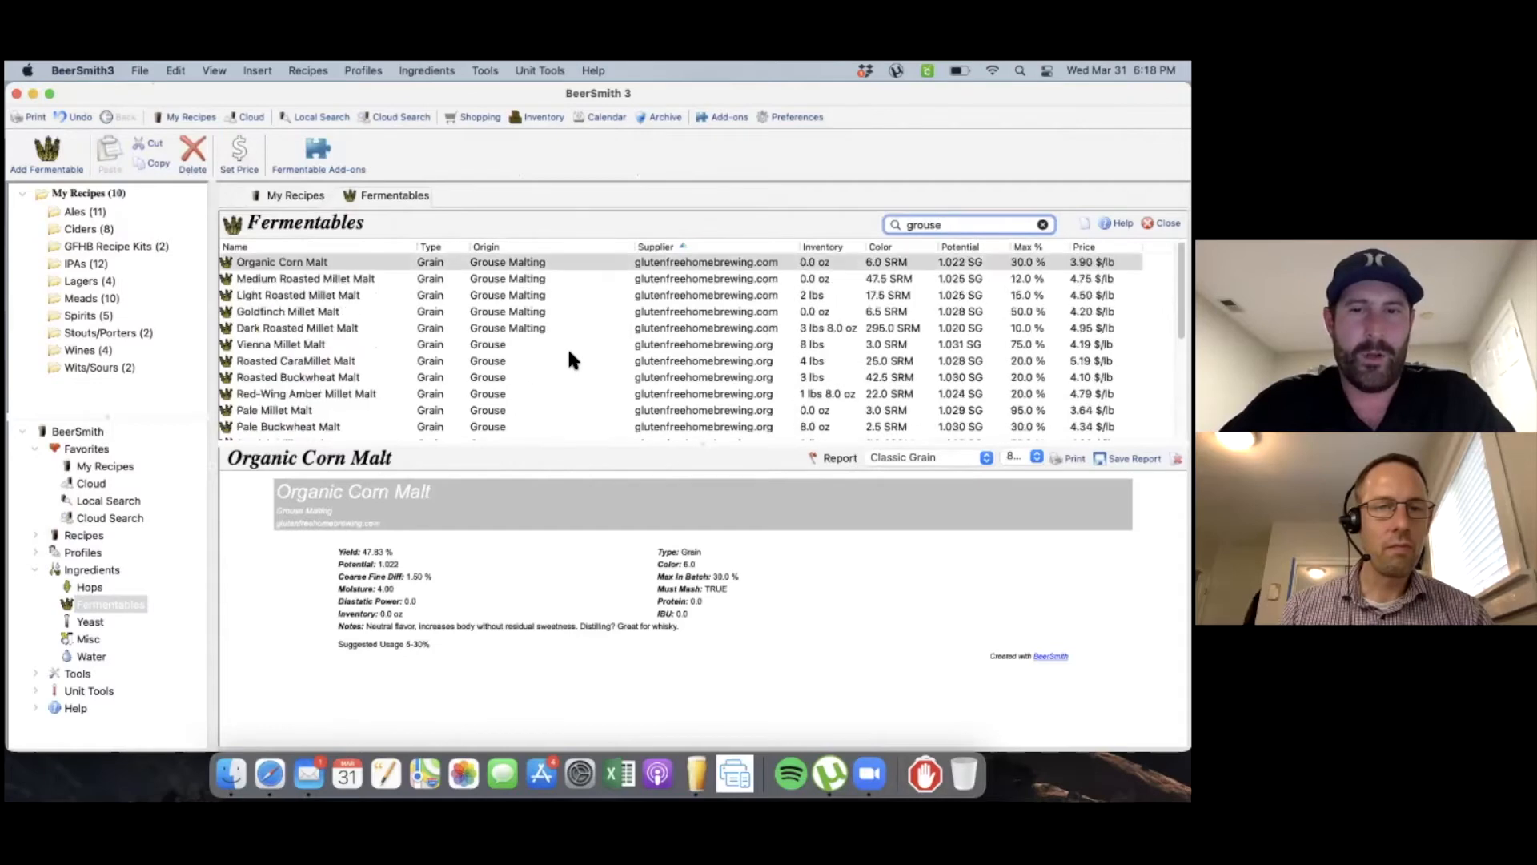
{"action": "scroll", "coordinate": [301, 346], "scroll_direction": "down", "scroll_amount": 4}
Step: Open Pale Millet Malt for editing, enter a color of 4 SRM, and cancel the change
{"action": "left_click", "coordinate": [296, 345]}
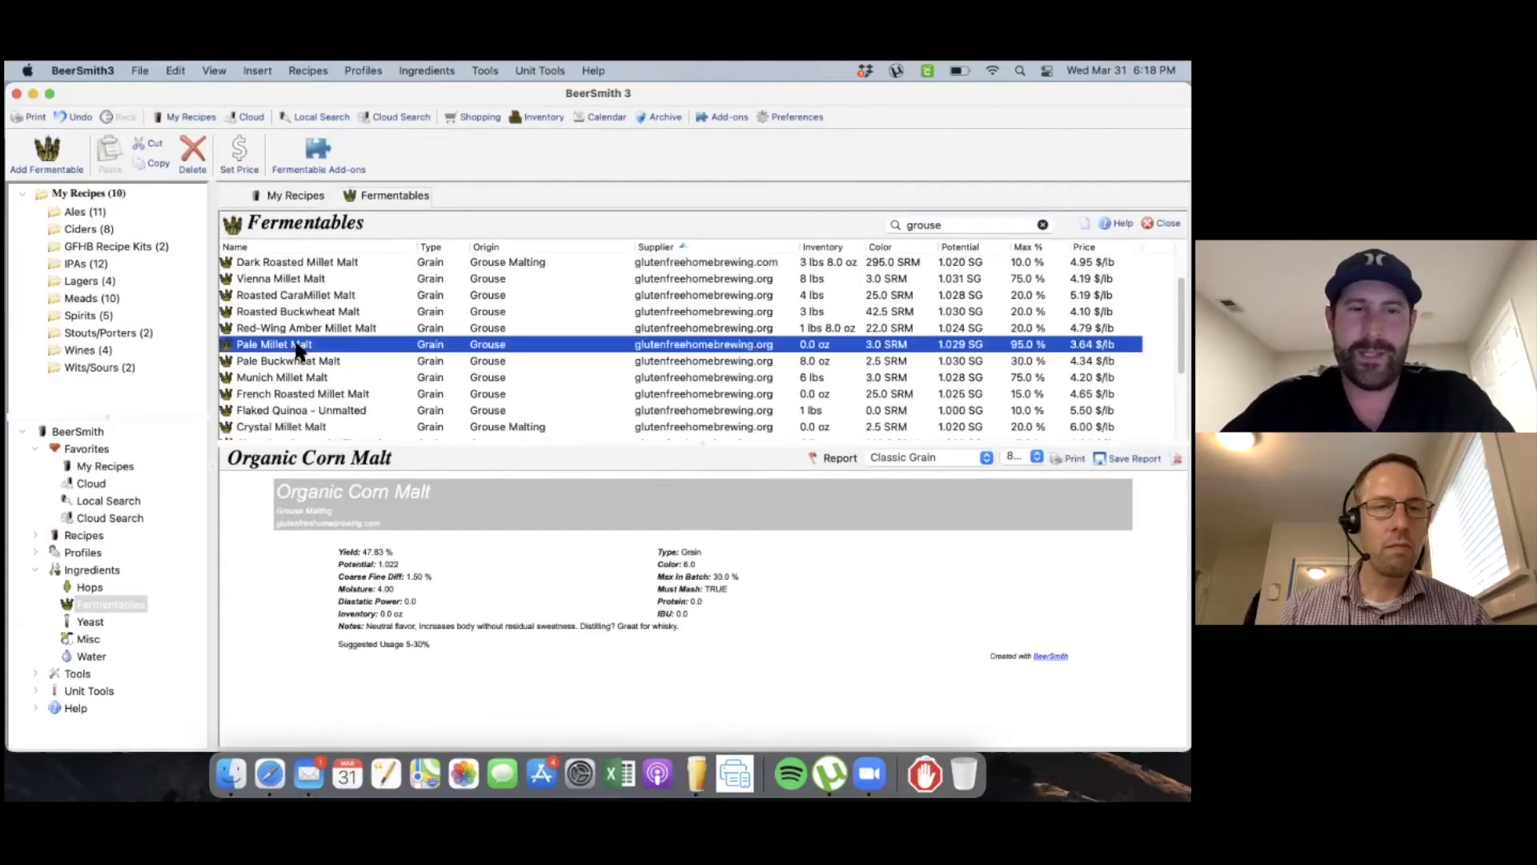
{"action": "double_click", "coordinate": [296, 345]}
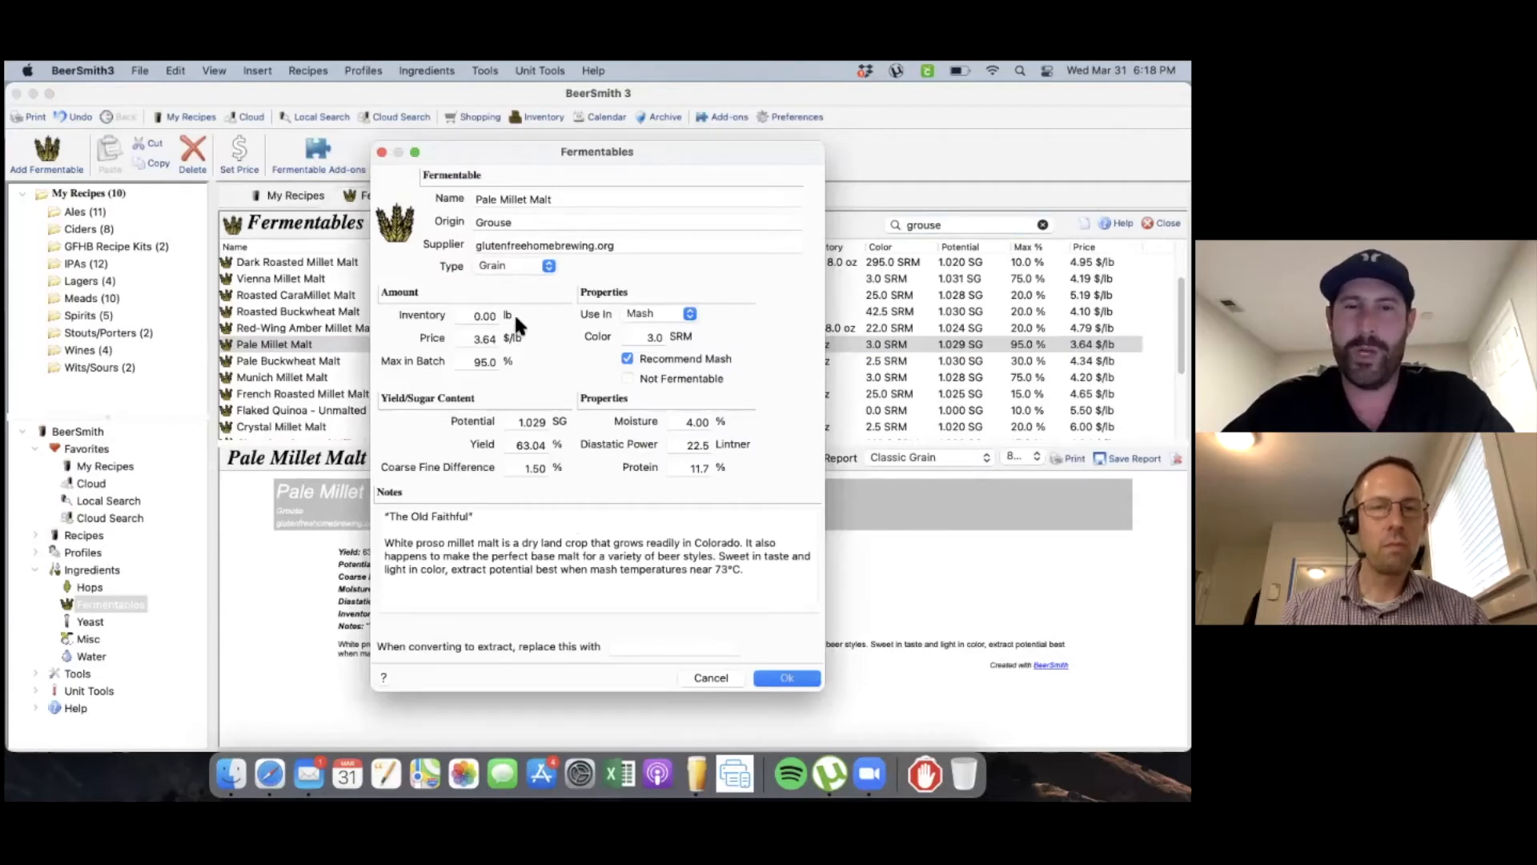
{"action": "left_click", "coordinate": [650, 336]}
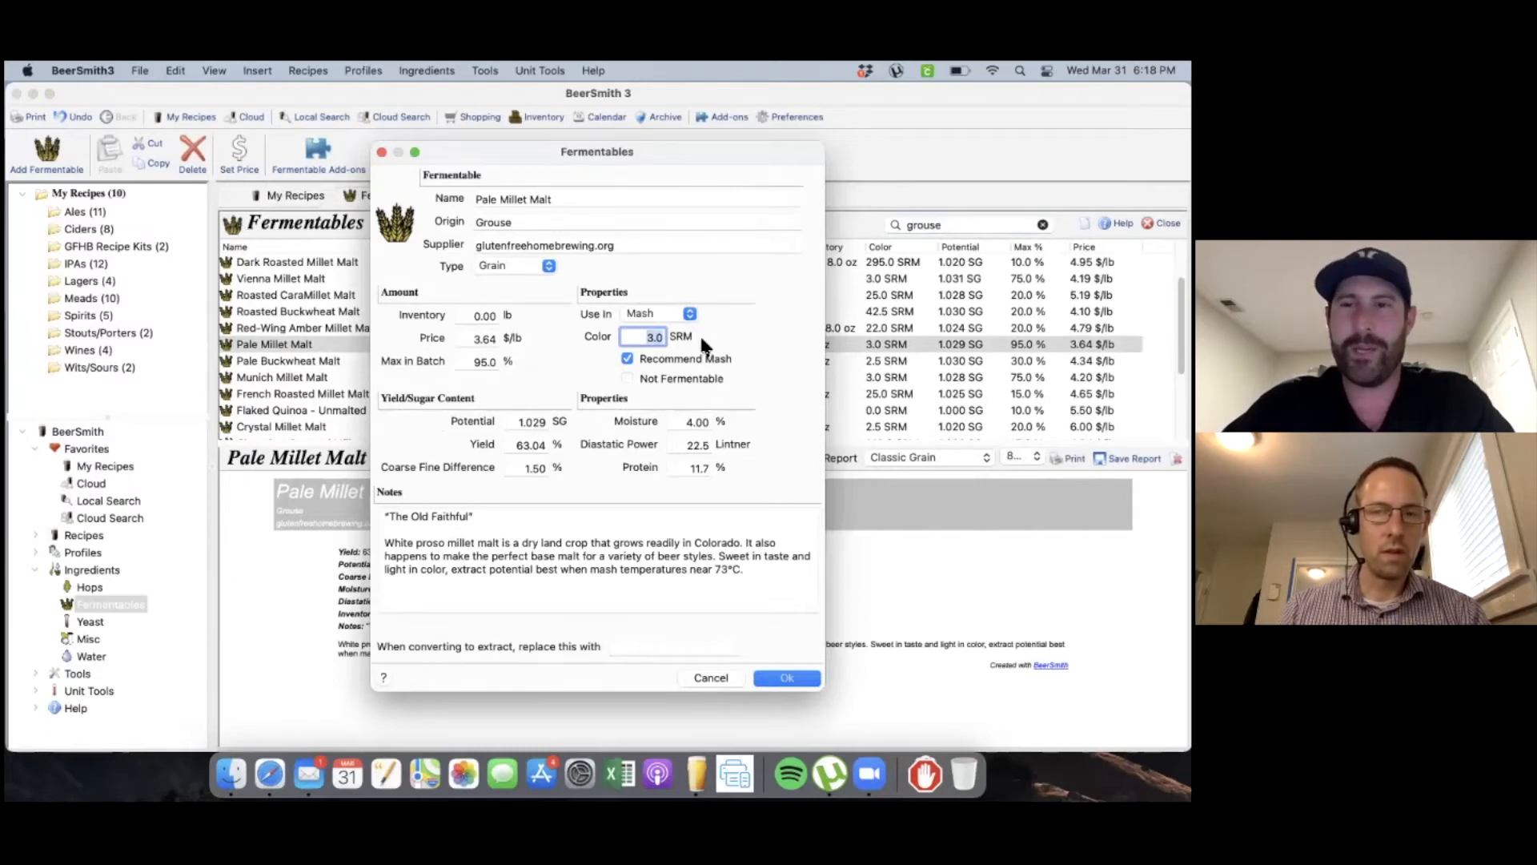
{"action": "type", "text": "4"}
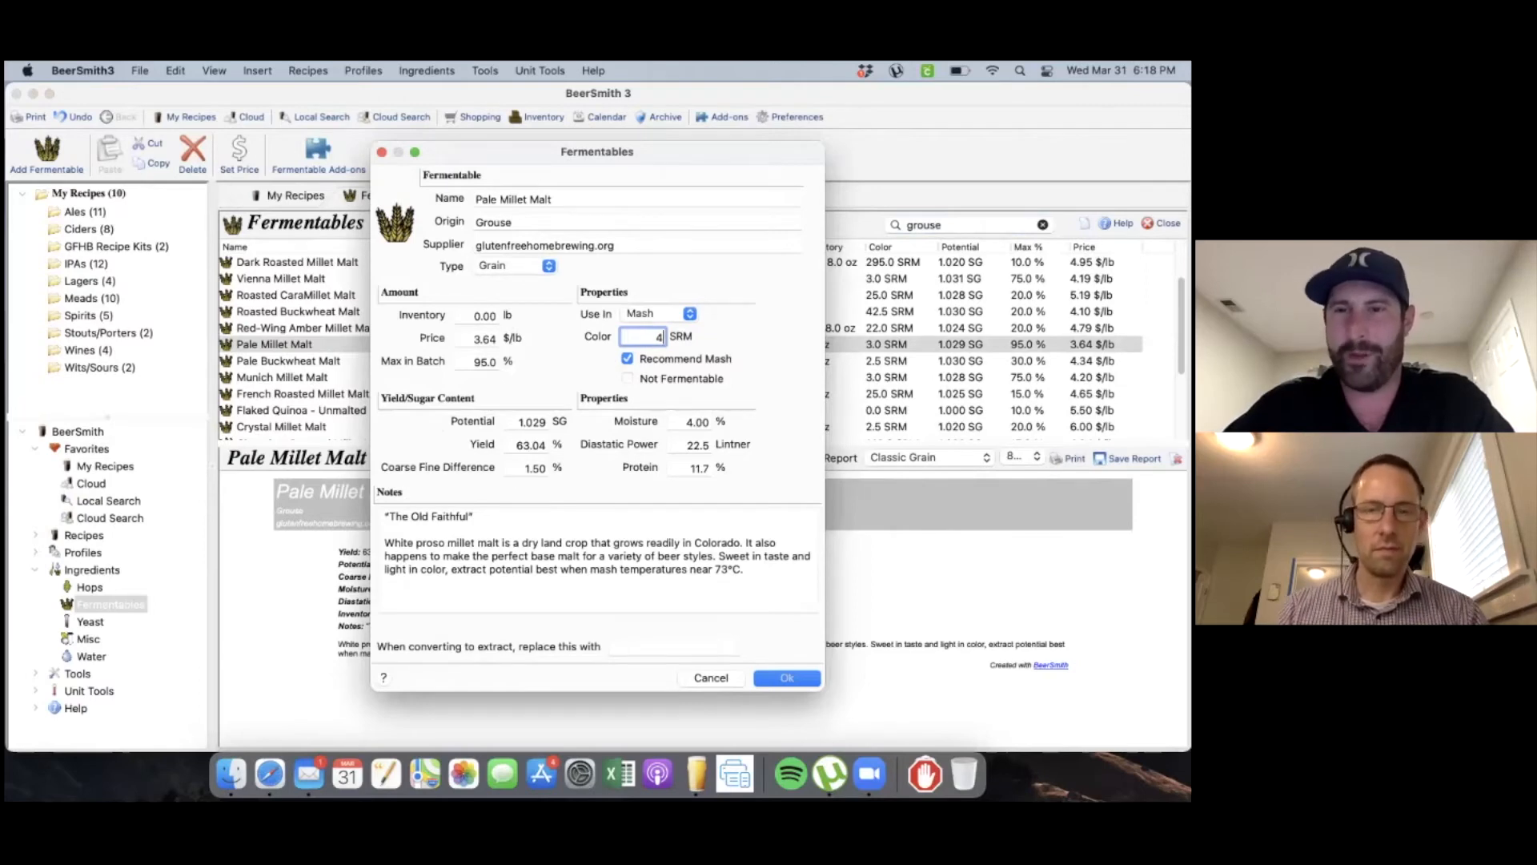
{"action": "left_click", "coordinate": [718, 674]}
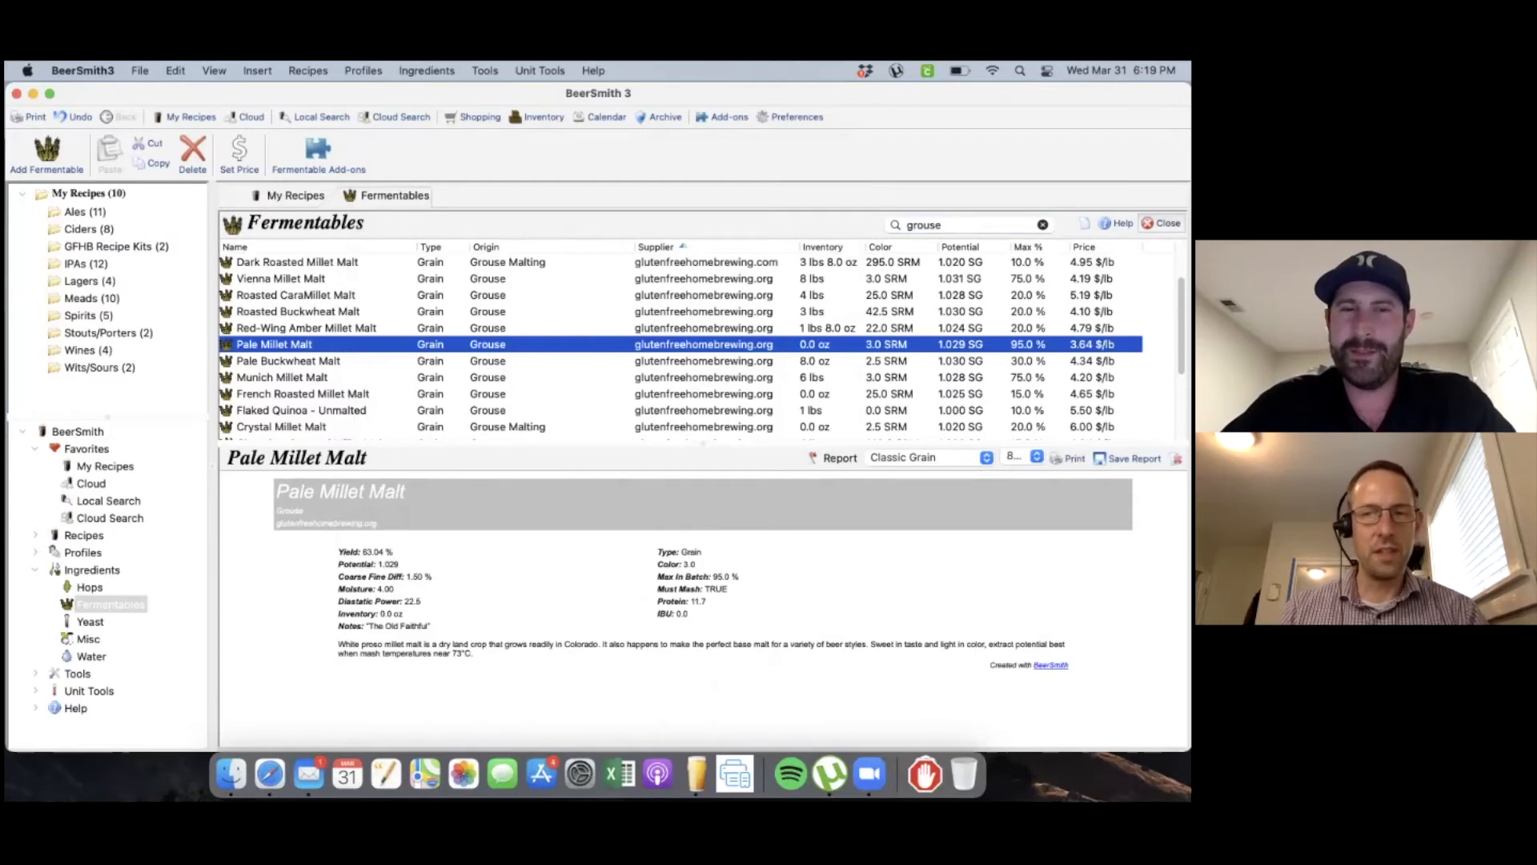
Step: Replace the fermentables search term with "pale mille"
{"action": "scroll", "coordinate": [596, 320], "scroll_direction": "up", "scroll_amount": 3}
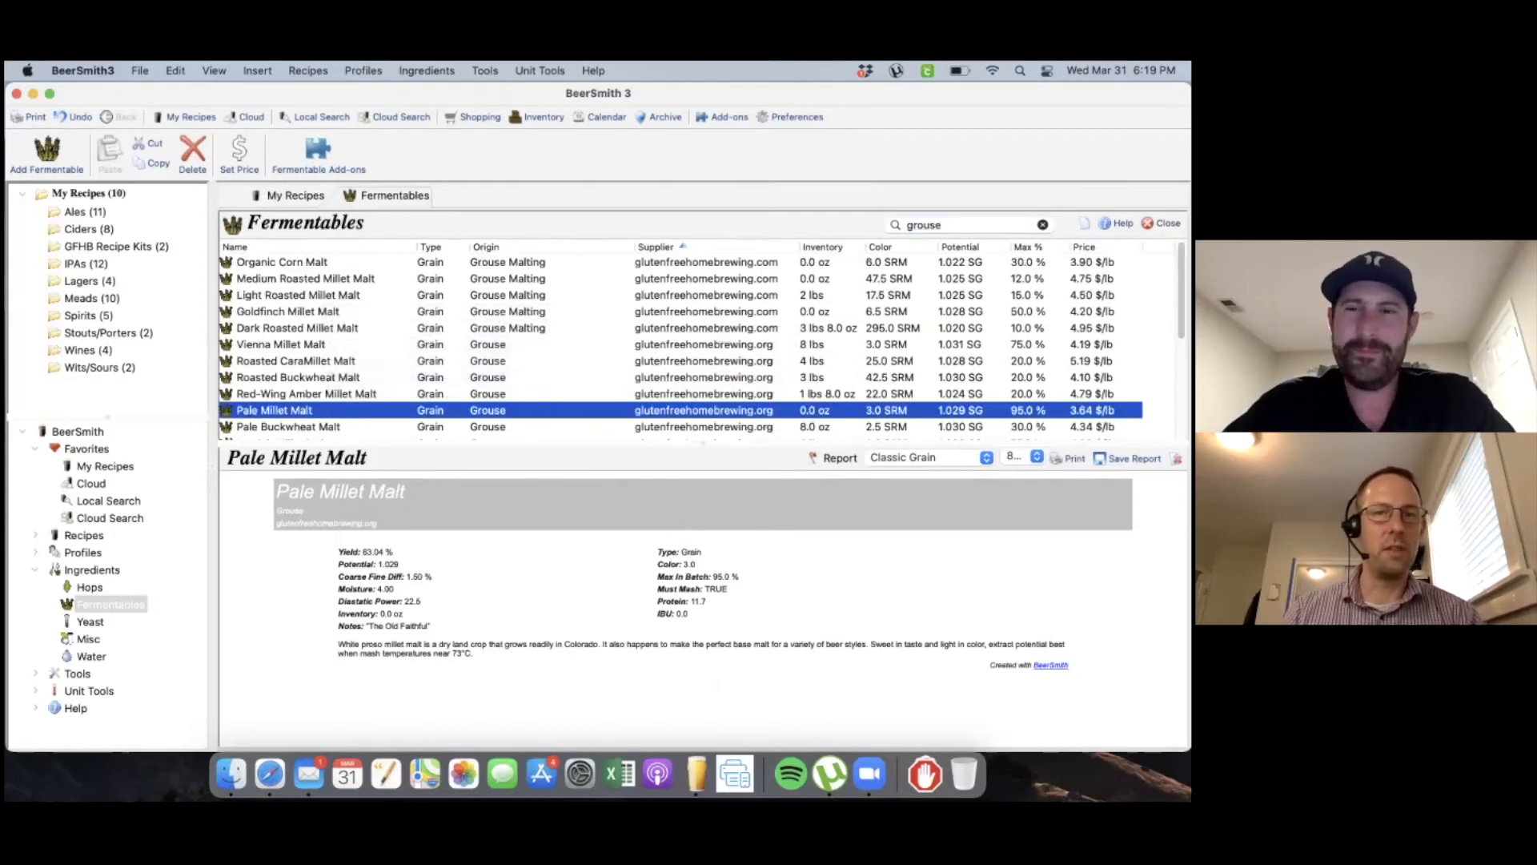
{"action": "left_click", "coordinate": [891, 225]}
{"action": "type", "text": "p"}
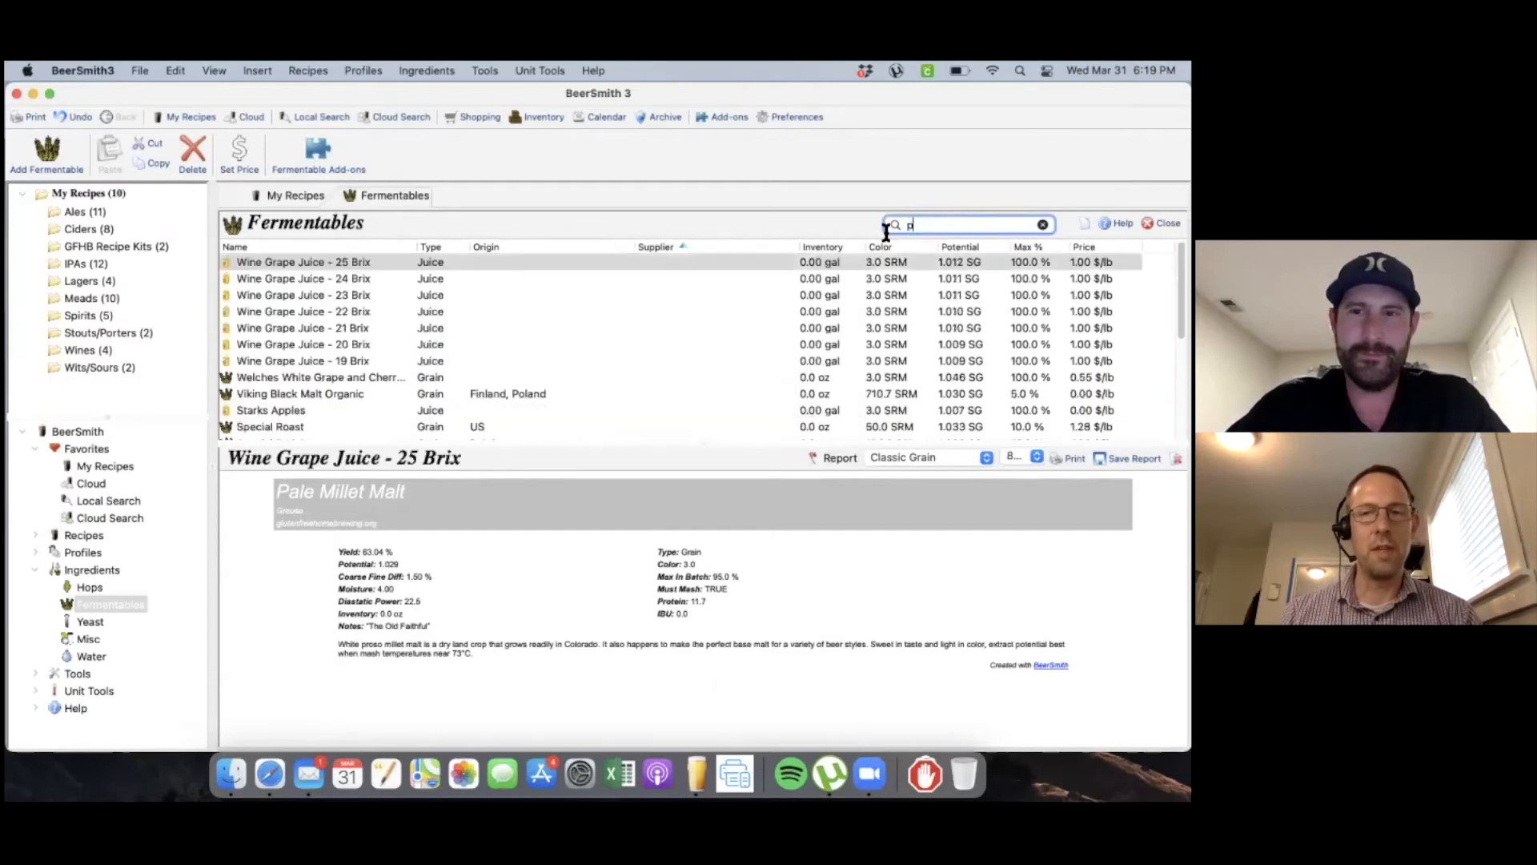
{"action": "type", "text": "ale mille"}
Step: Open Pale Millet Malt's properties, examine its Potential value, and close them without saving
{"action": "double_click", "coordinate": [616, 263]}
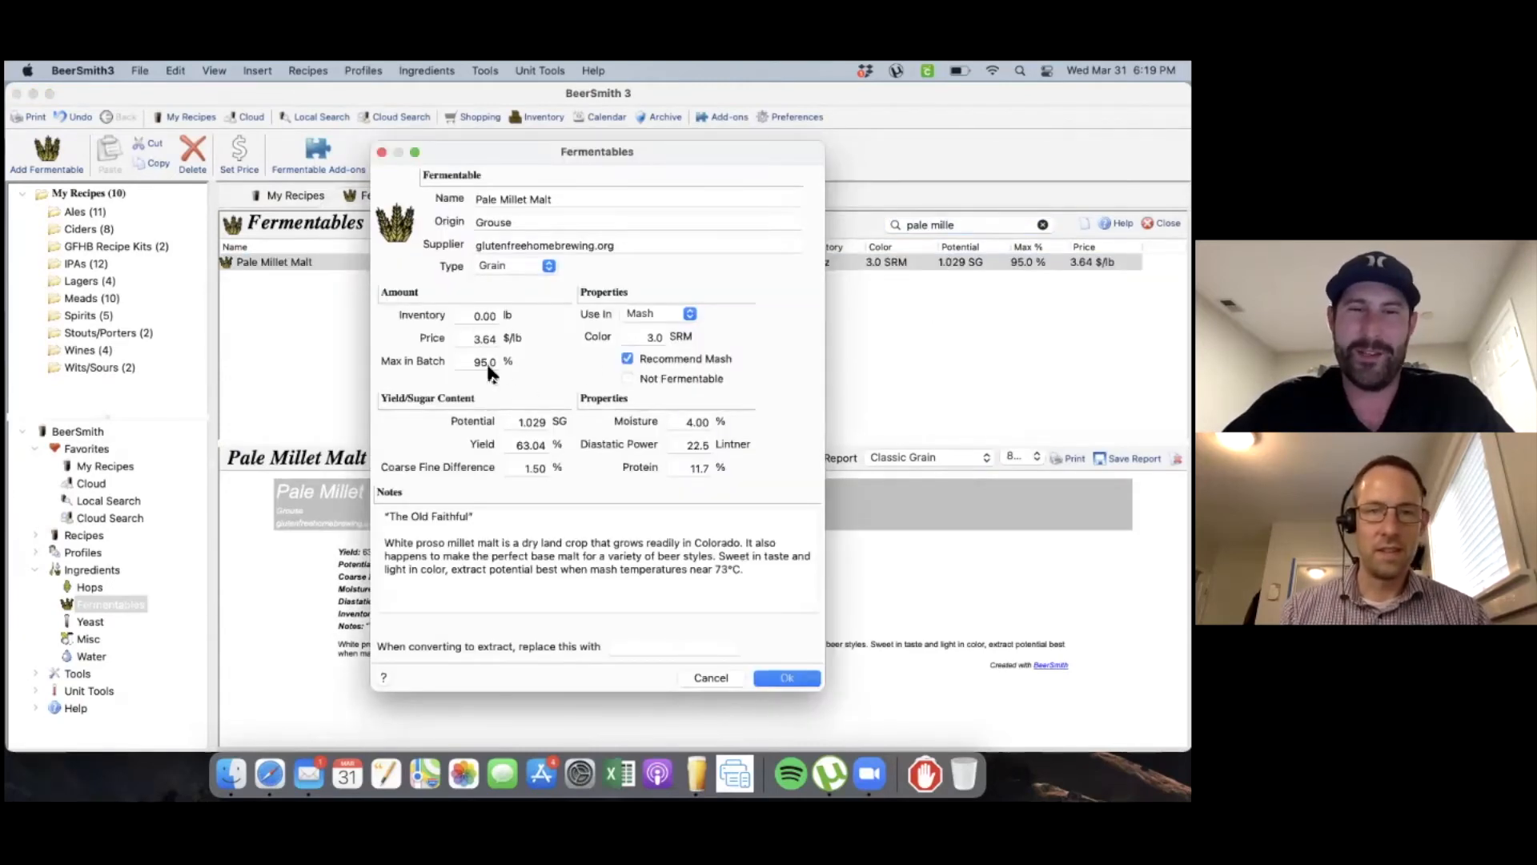
{"action": "left_click_drag", "start_coordinate": [521, 426], "coordinate": [560, 428]}
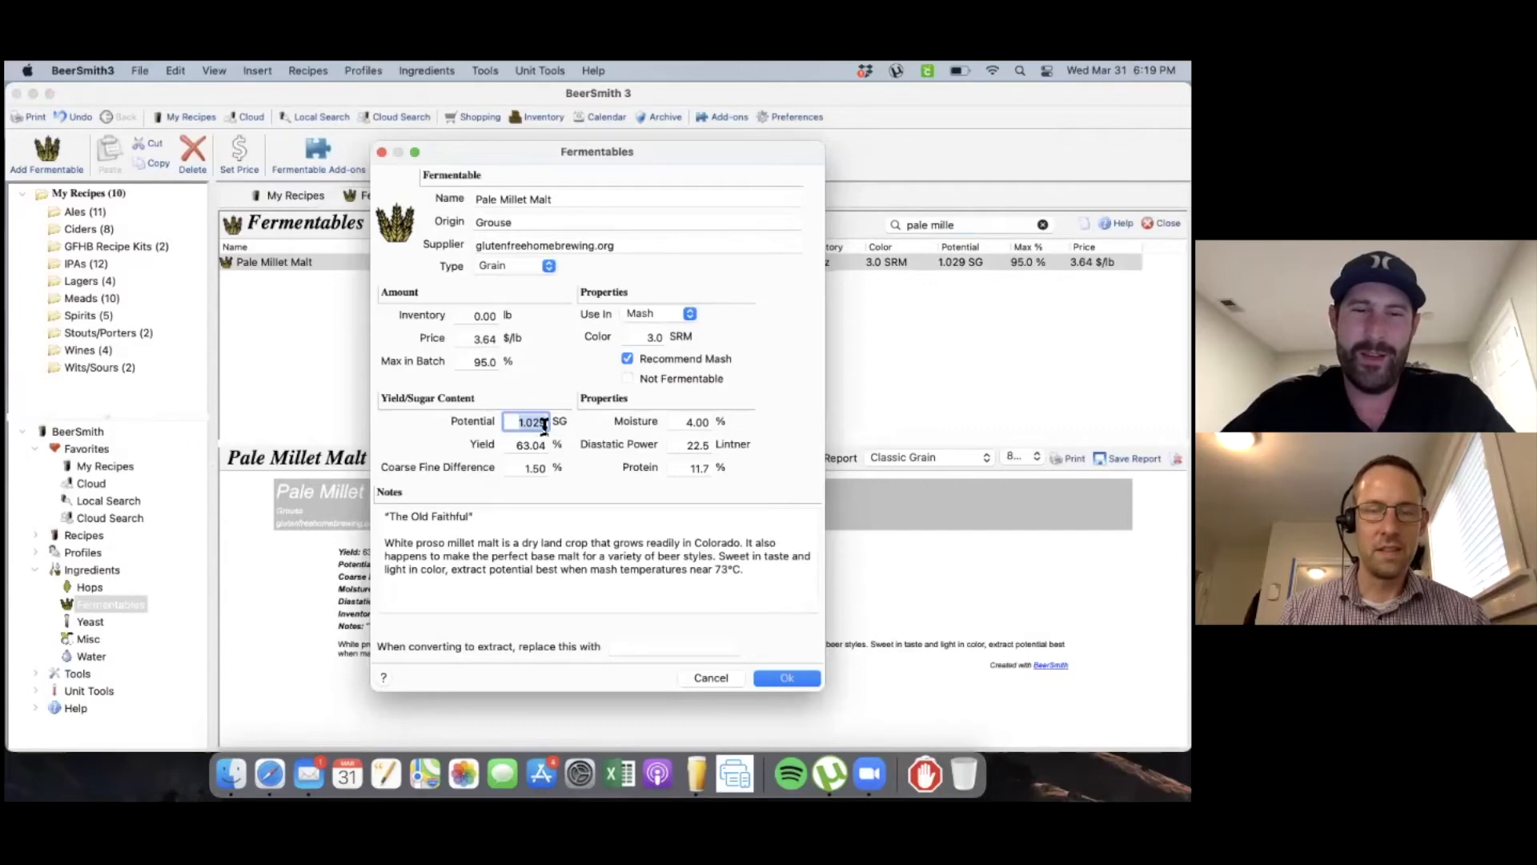
{"action": "left_click", "coordinate": [541, 426]}
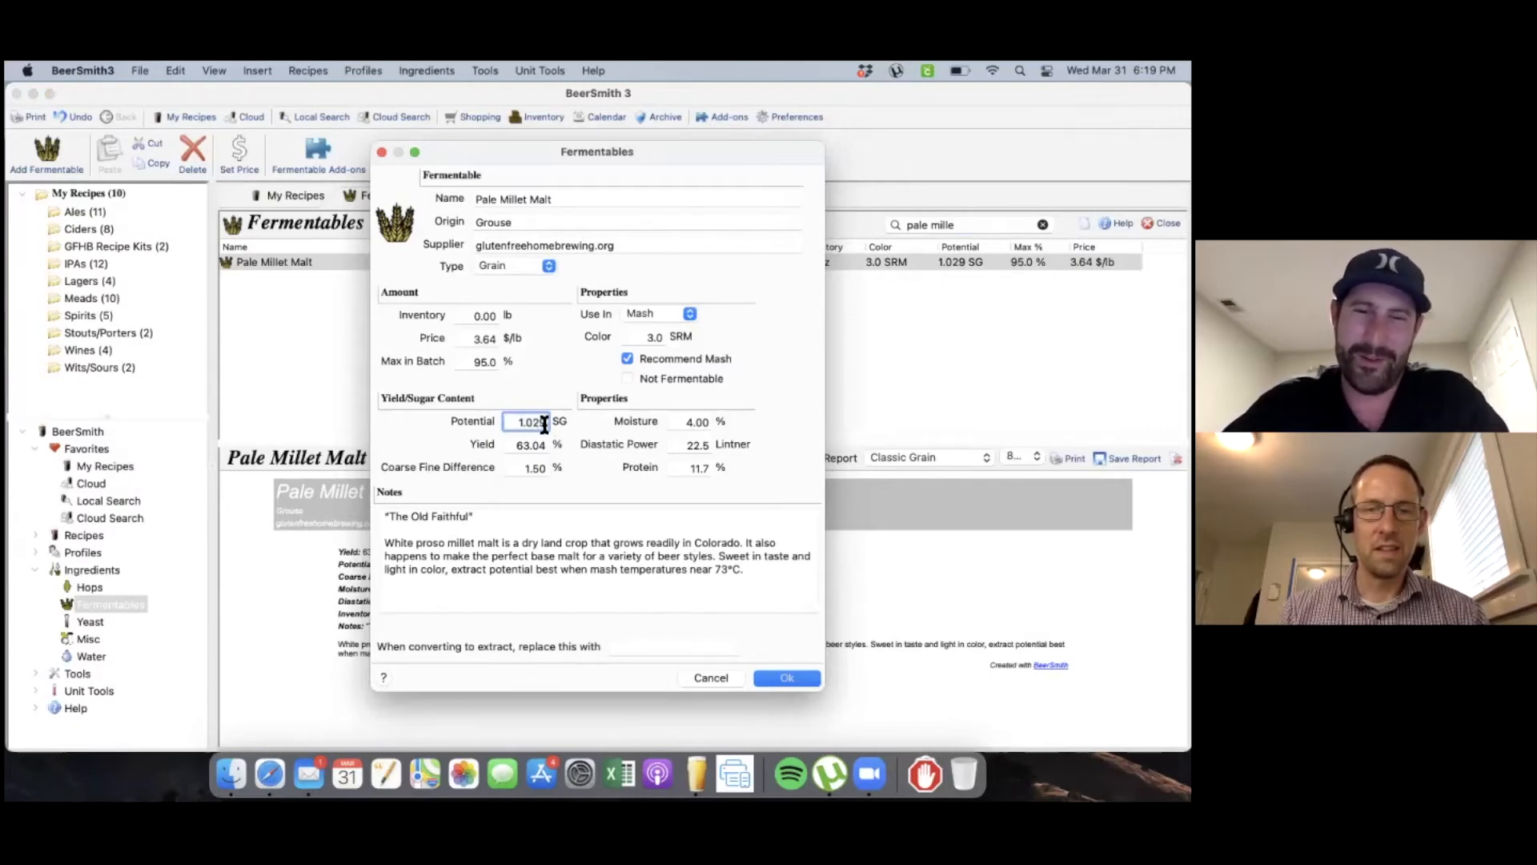
{"action": "left_click", "coordinate": [710, 676]}
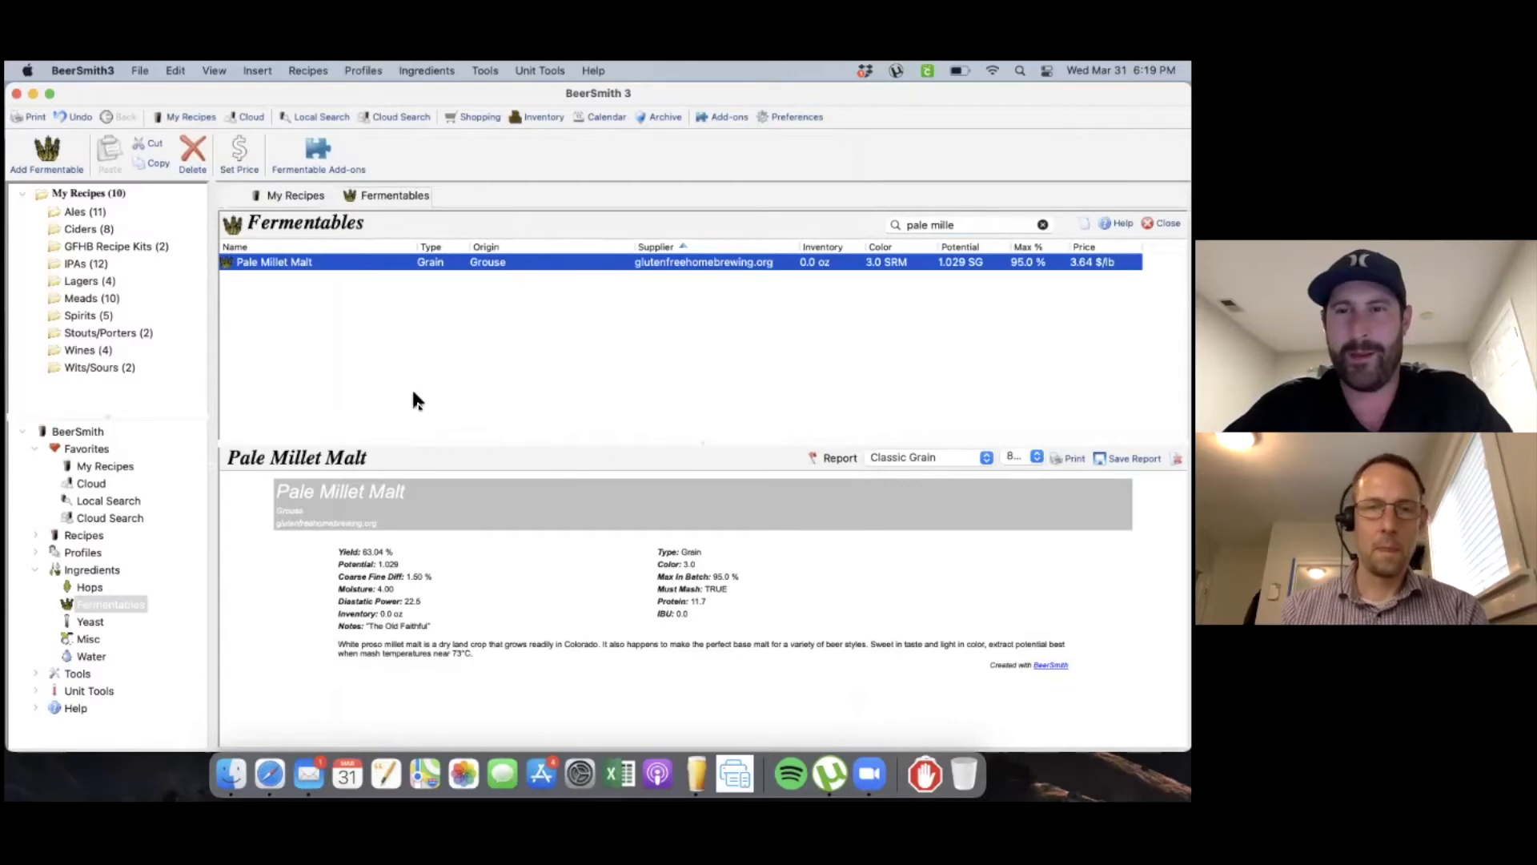
Step: Close the Fermentables list and create a new recipe named "Demo Beer"
{"action": "left_click", "coordinate": [1161, 223]}
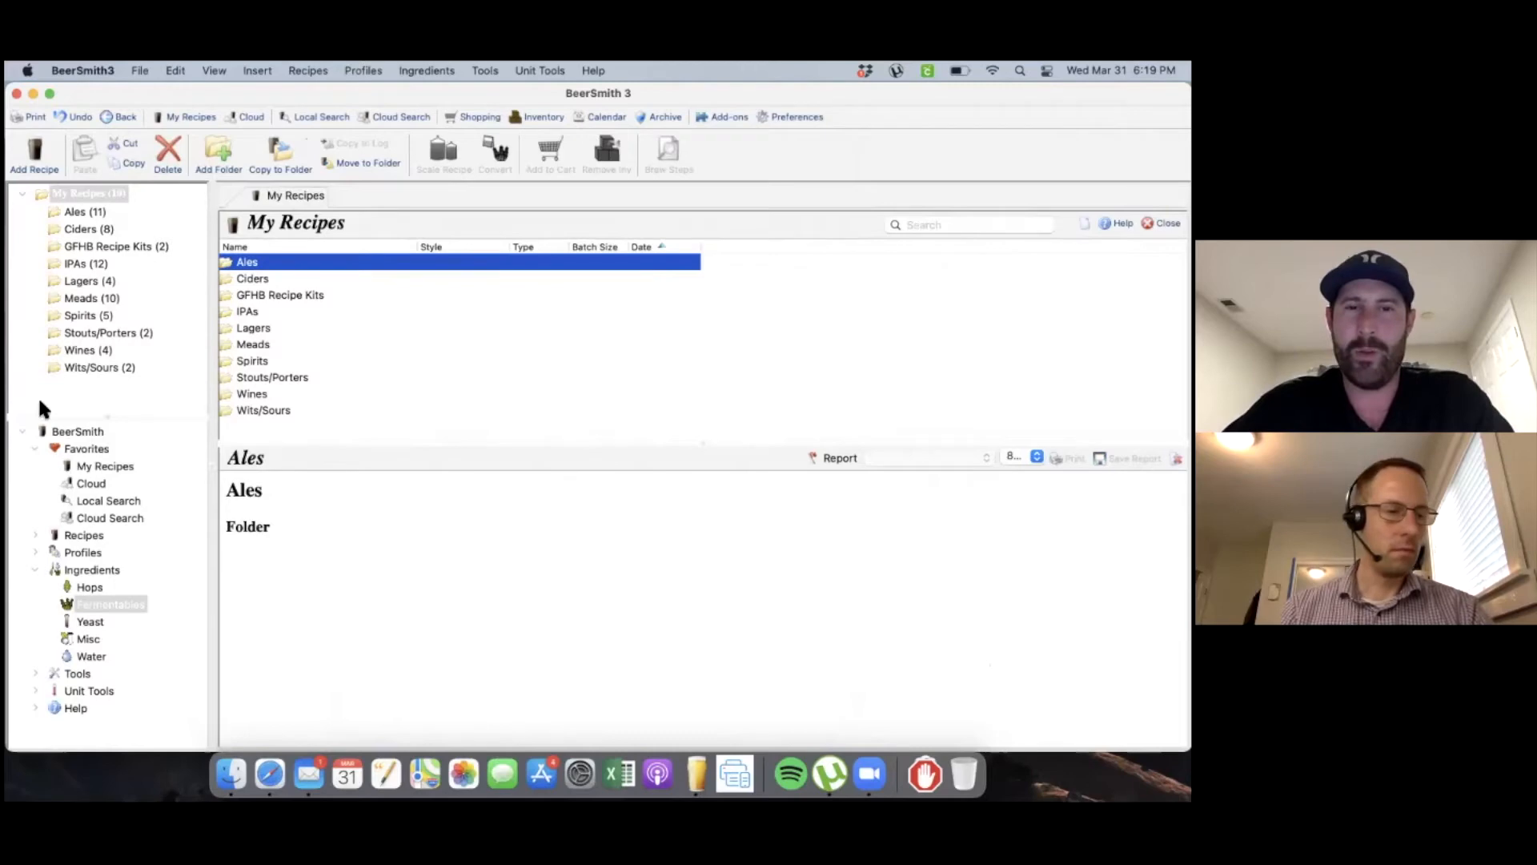
{"action": "left_click", "coordinate": [36, 162]}
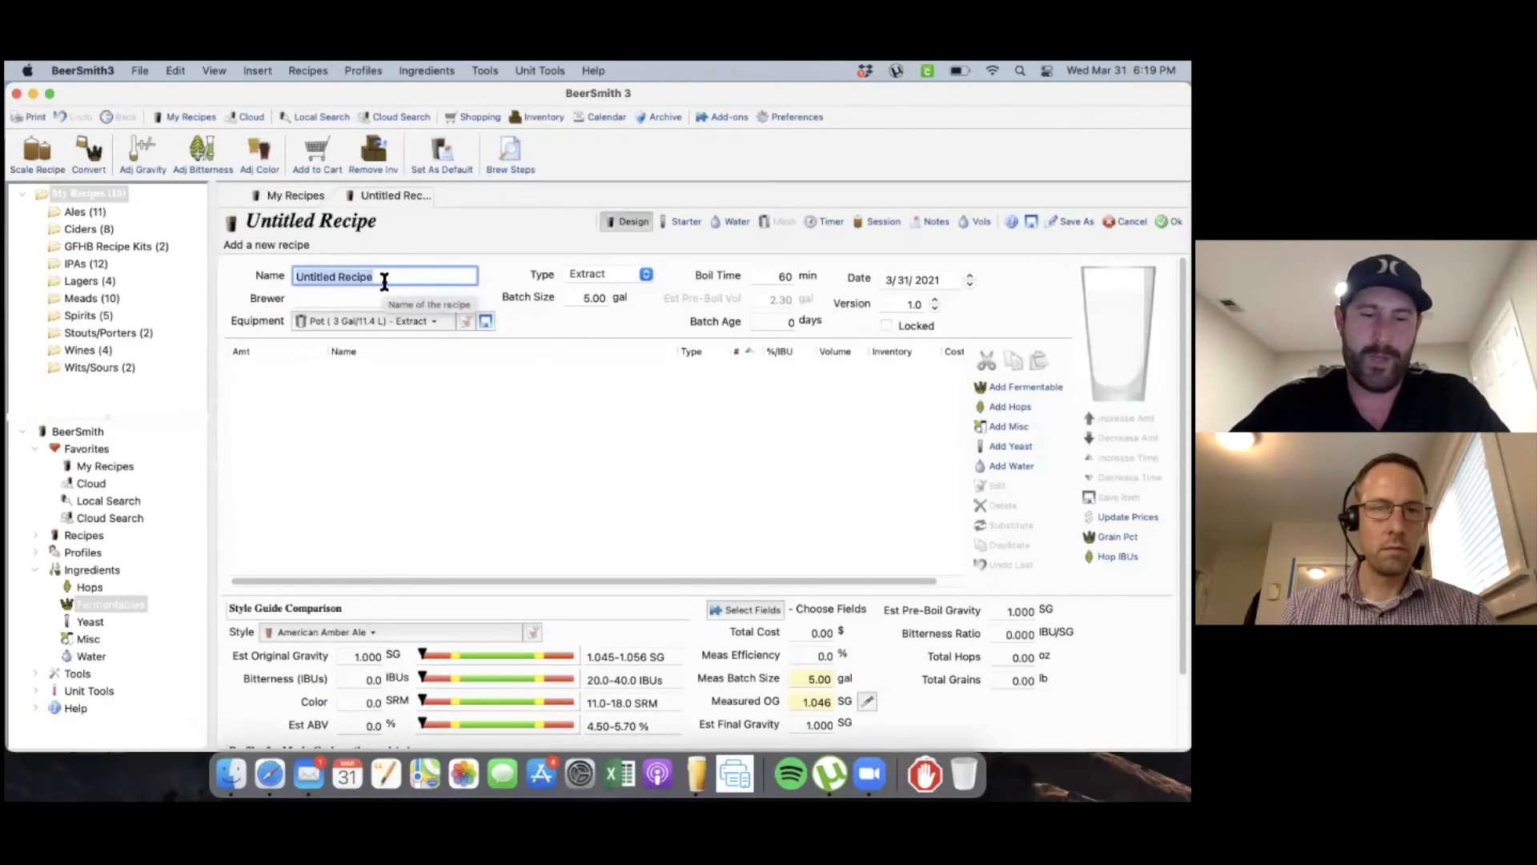
{"action": "type", "text": "Demo Beer"}
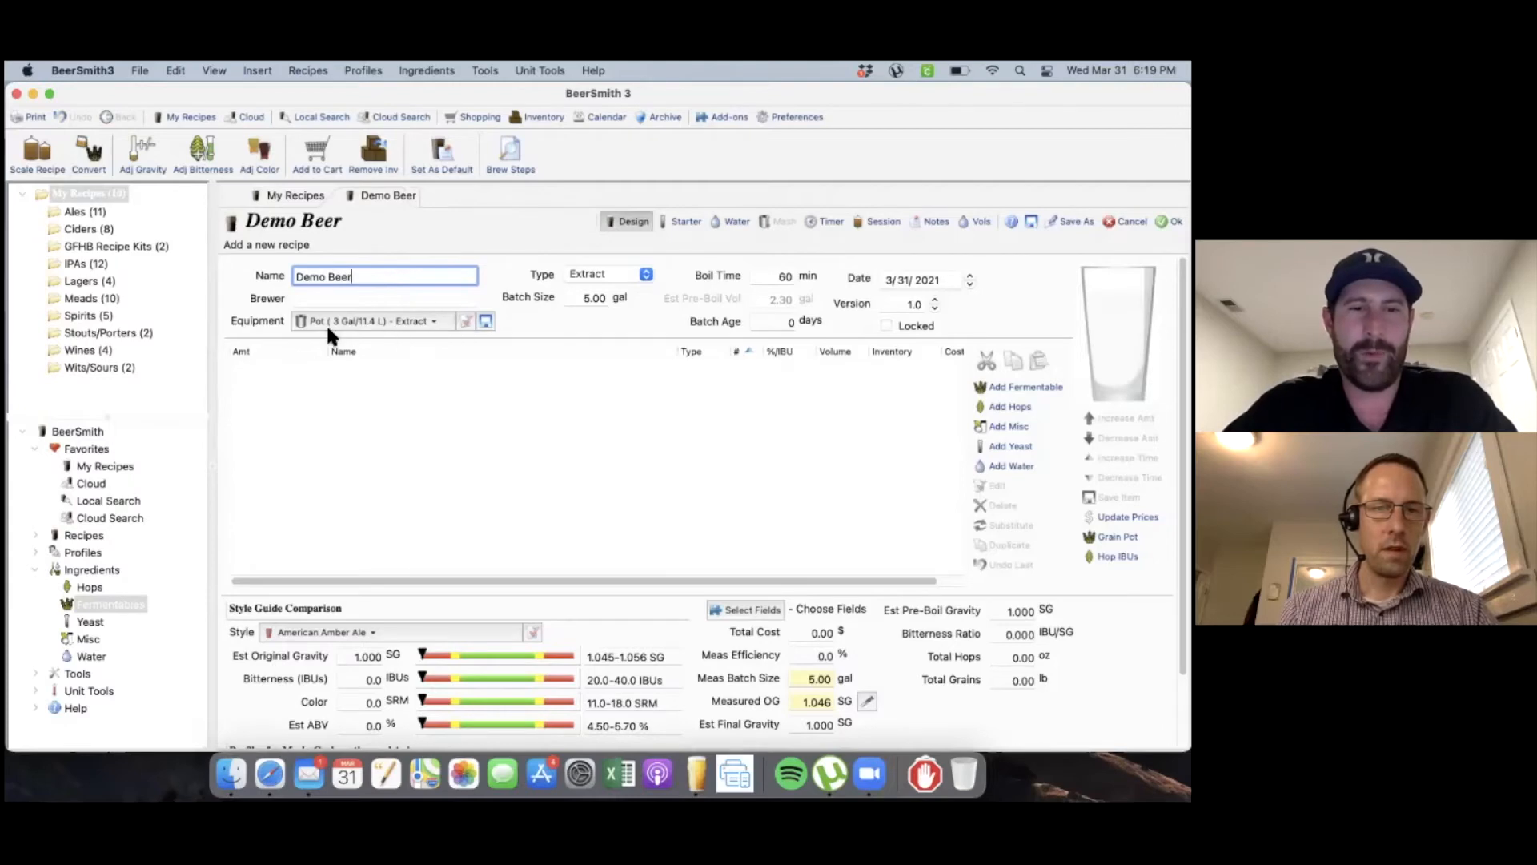
Step: Assign the "My Euipment - 5.5 gal Beer" equipment profile to the Demo Beer recipe and set its type to All Grain
{"action": "left_click", "coordinate": [437, 318]}
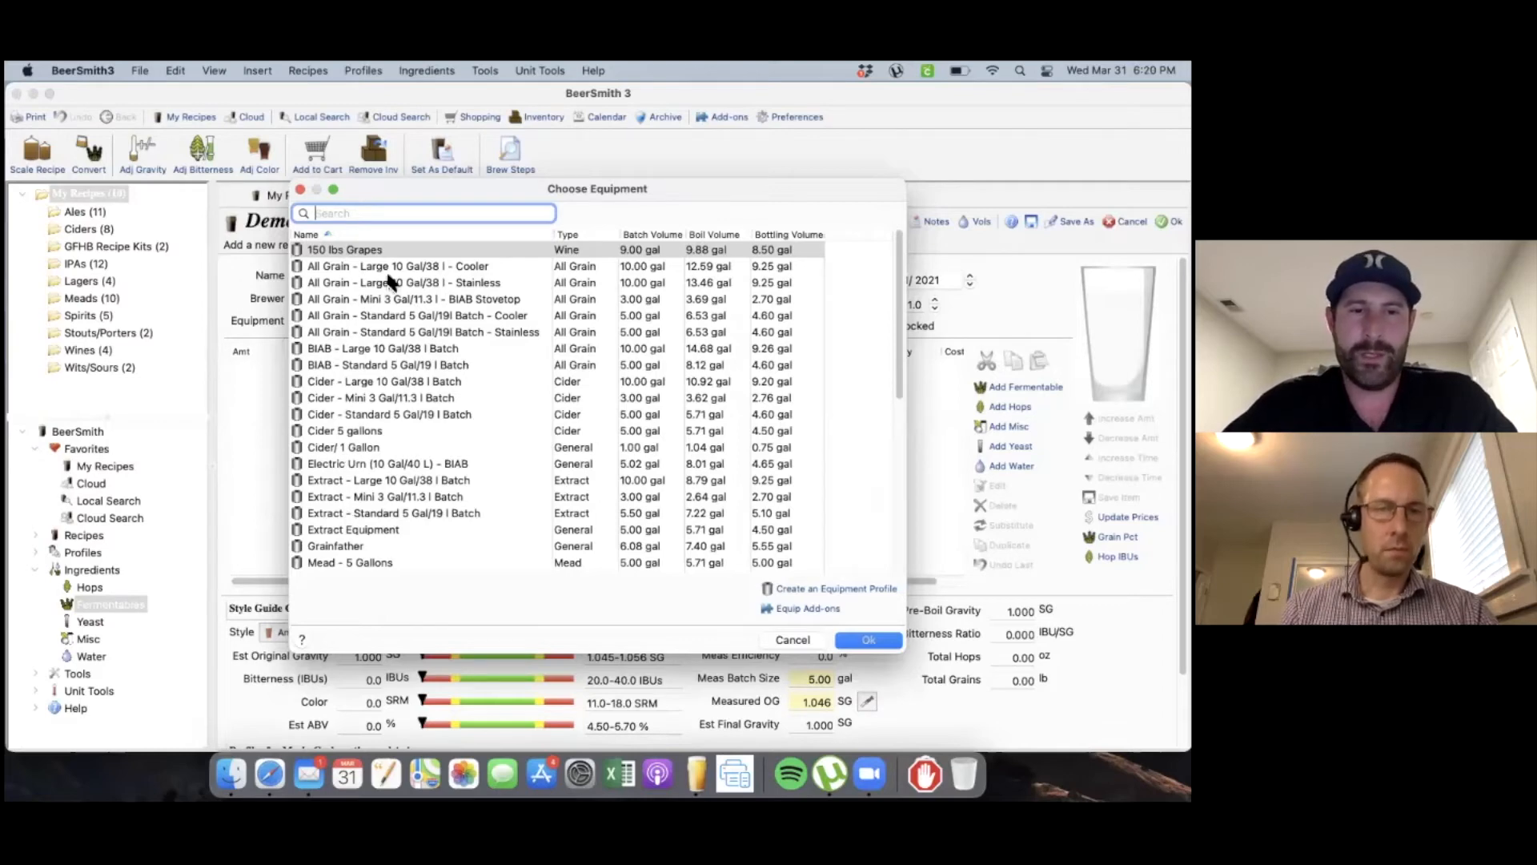
{"action": "scroll", "coordinate": [349, 258], "scroll_direction": "down", "scroll_amount": 10}
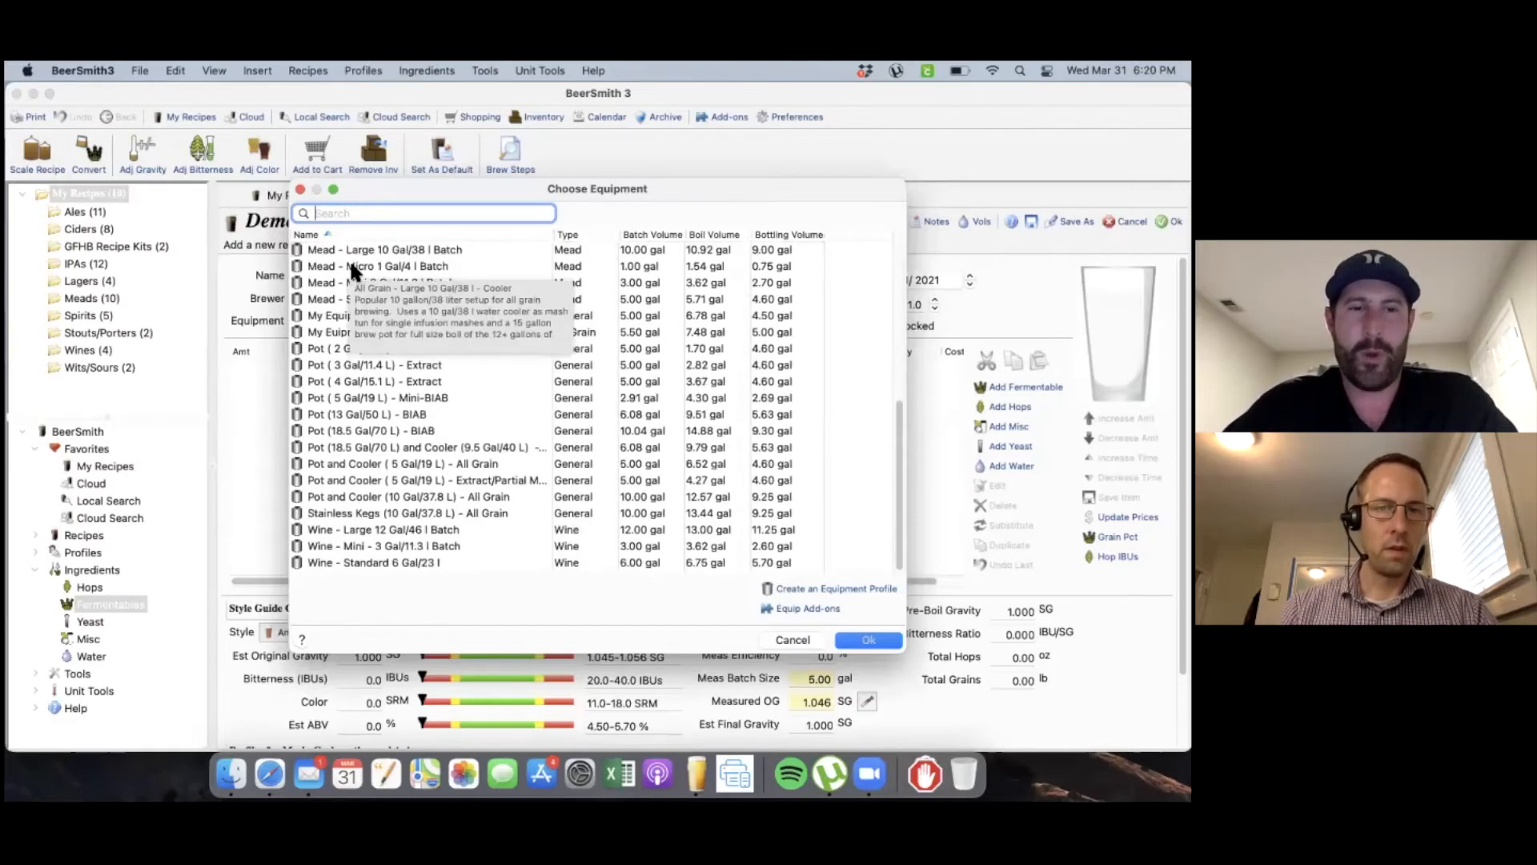
{"action": "scroll", "coordinate": [357, 401], "scroll_direction": "up", "scroll_amount": 10}
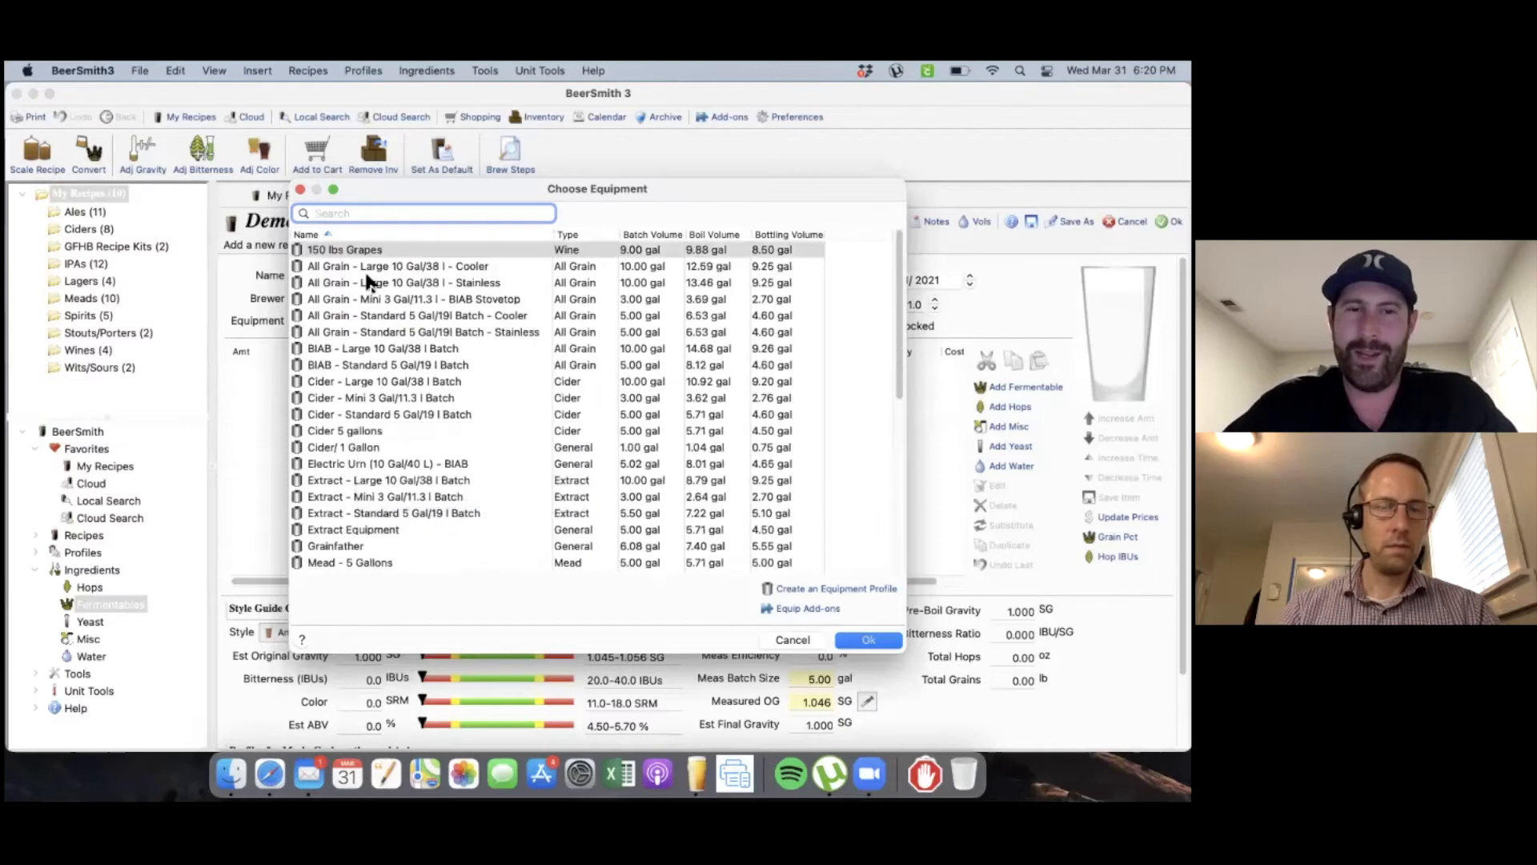
{"action": "scroll", "coordinate": [374, 376], "scroll_direction": "down", "scroll_amount": 1}
{"action": "scroll", "coordinate": [373, 372], "scroll_direction": "up", "scroll_amount": 1}
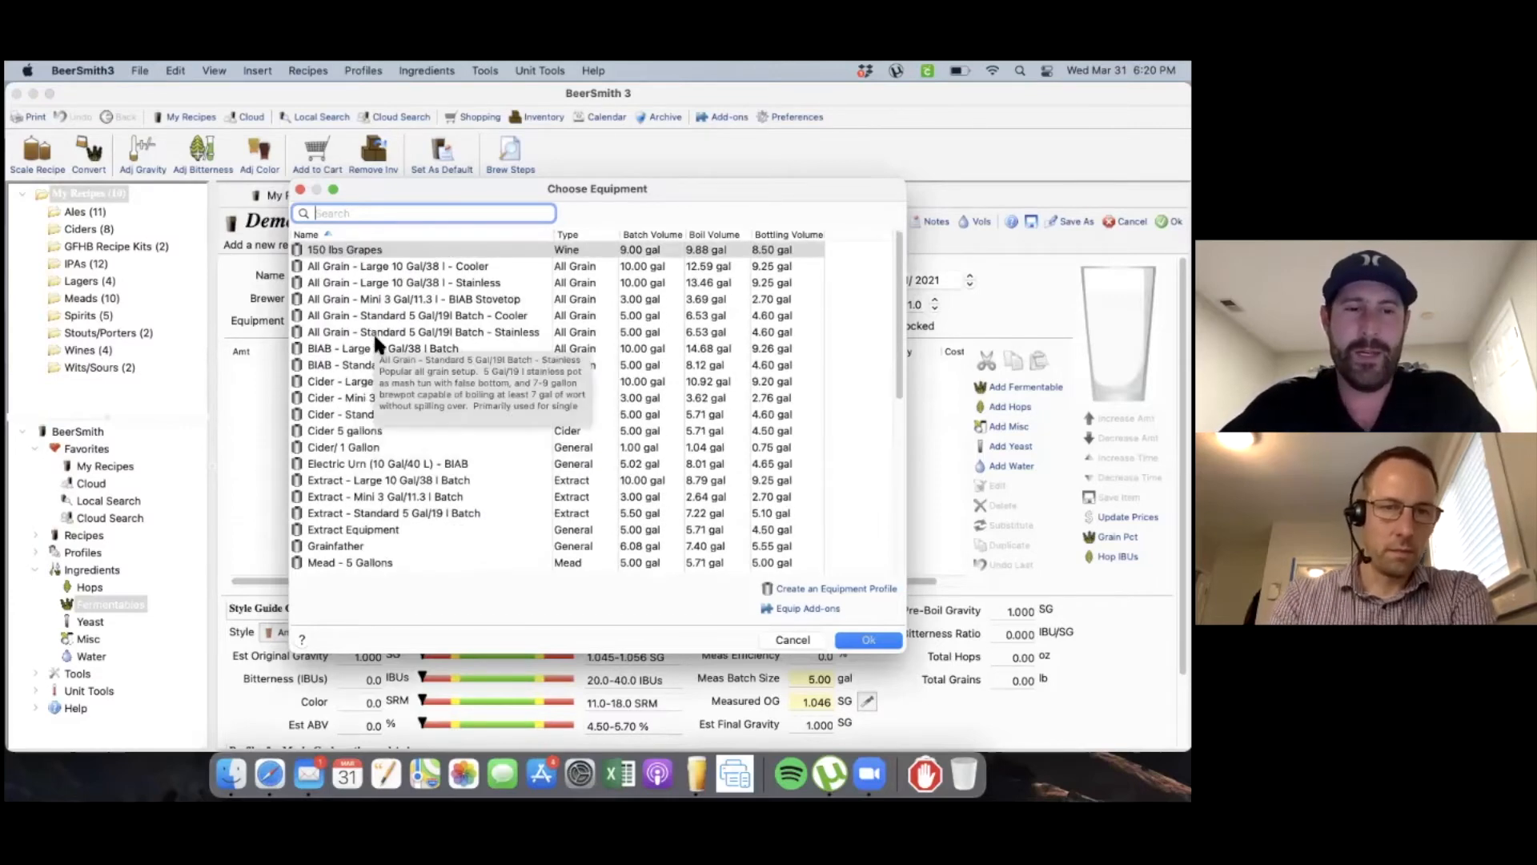
{"action": "scroll", "coordinate": [373, 331], "scroll_direction": "down", "scroll_amount": 2}
{"action": "scroll", "coordinate": [373, 340], "scroll_direction": "down", "scroll_amount": 3}
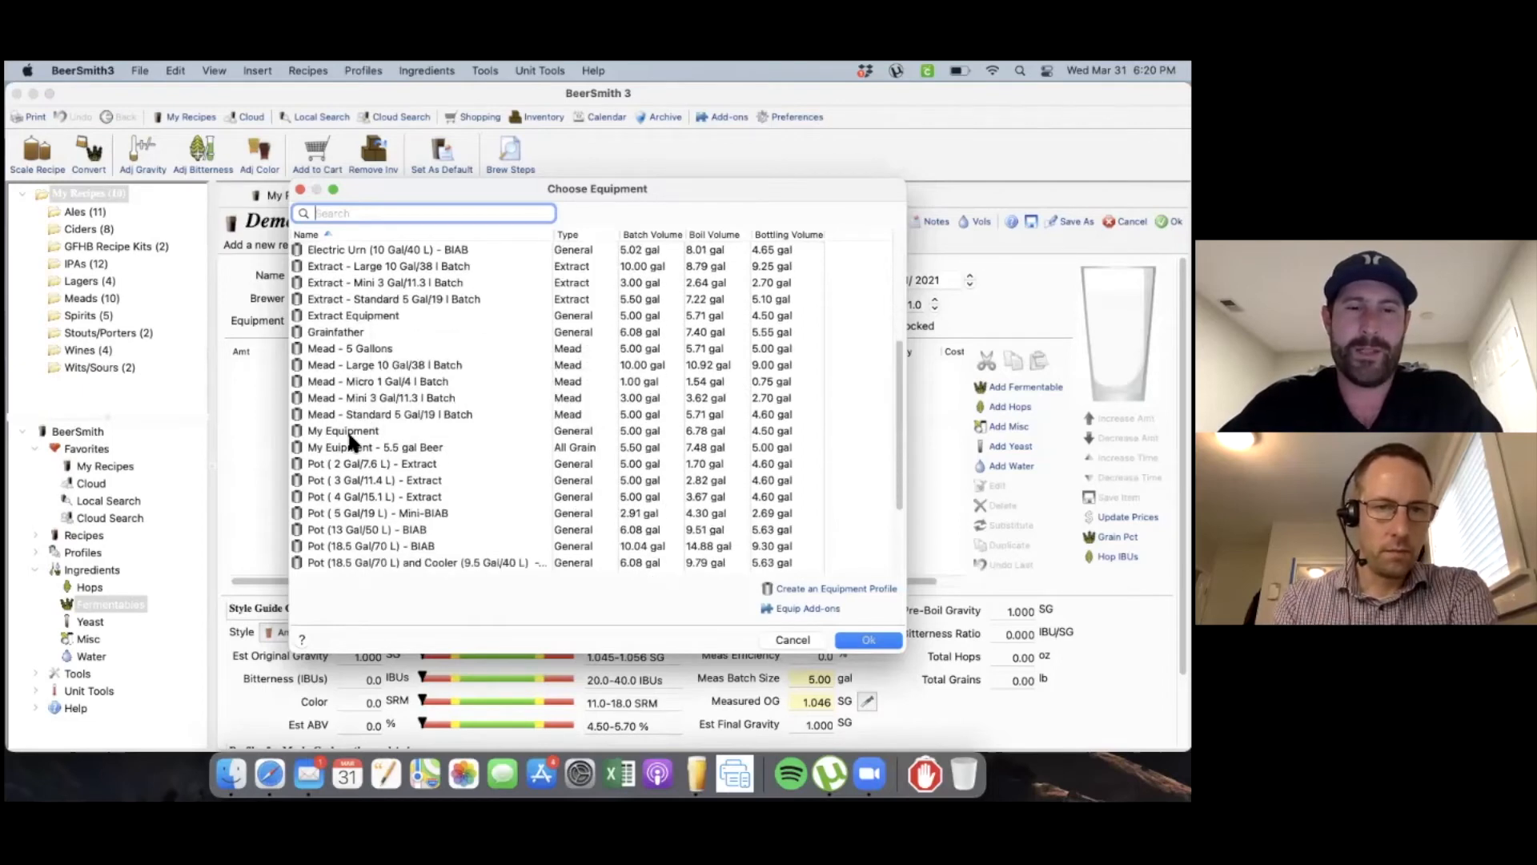
{"action": "left_click", "coordinate": [357, 447]}
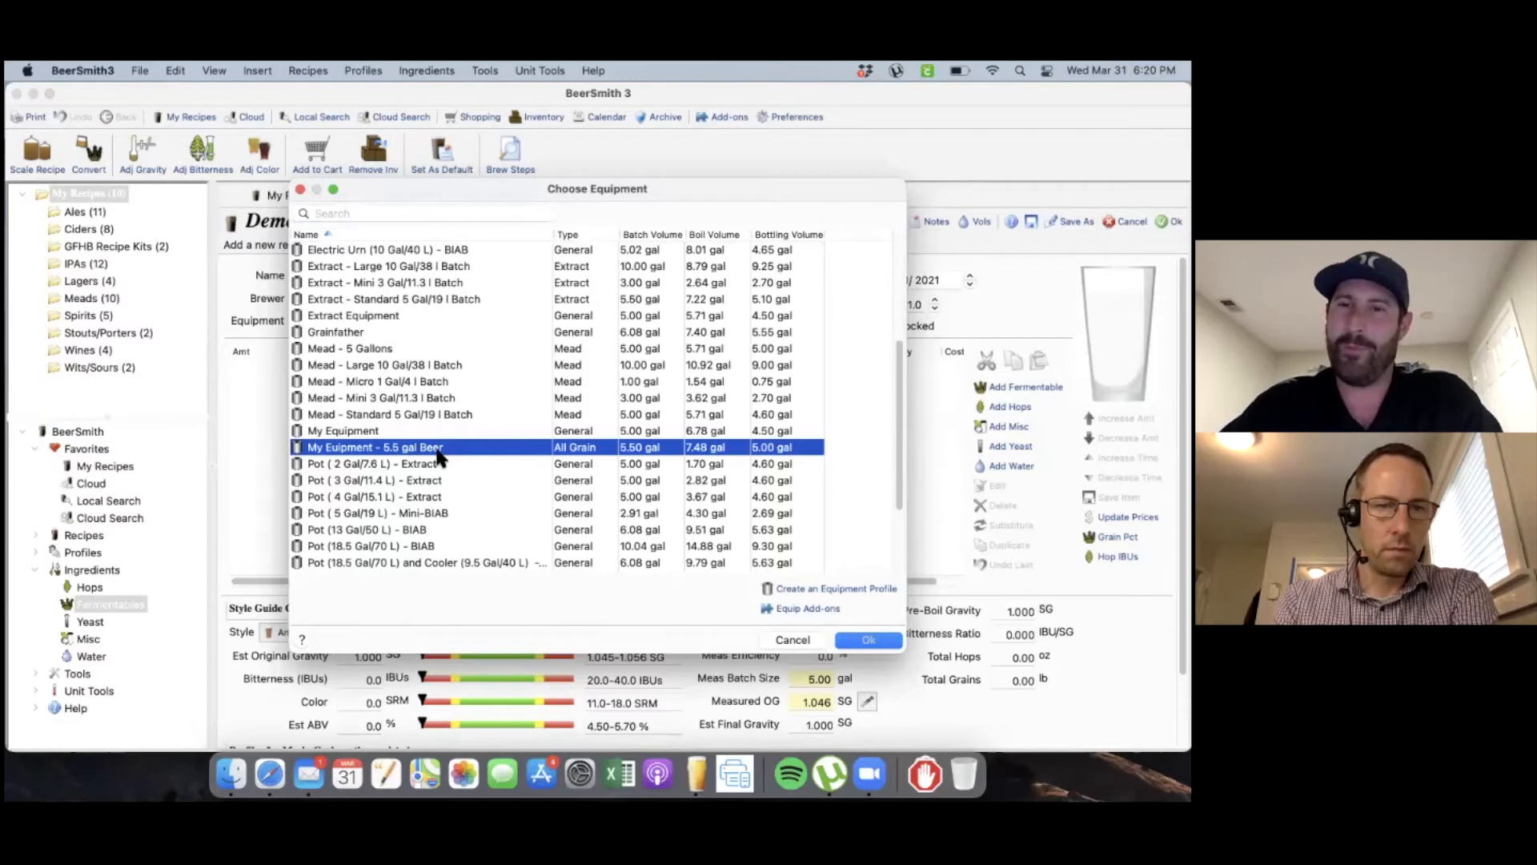
{"action": "left_click", "coordinate": [865, 637]}
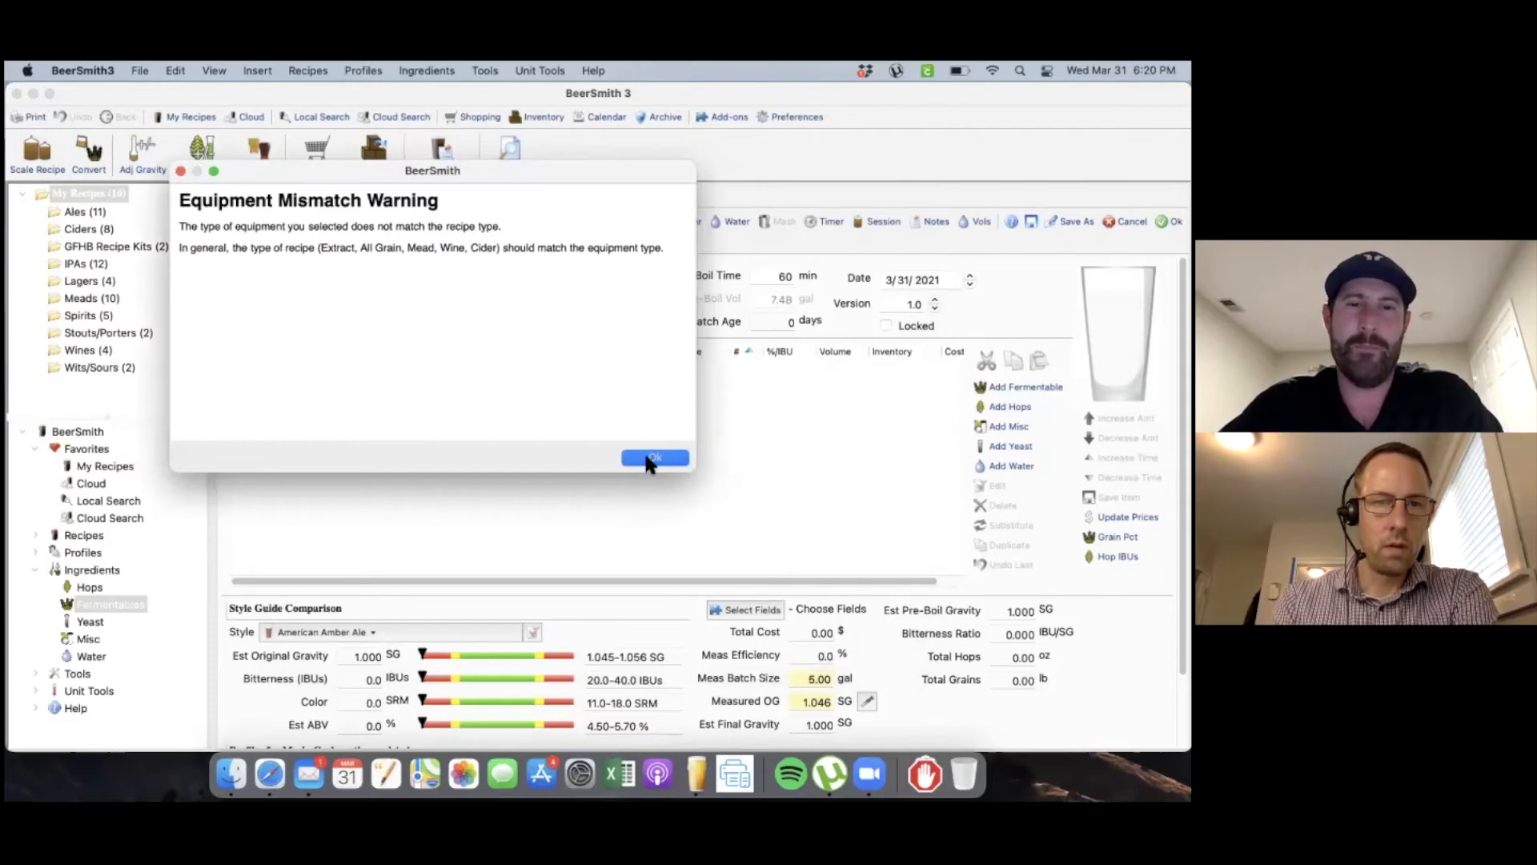
{"action": "left_click", "coordinate": [647, 457]}
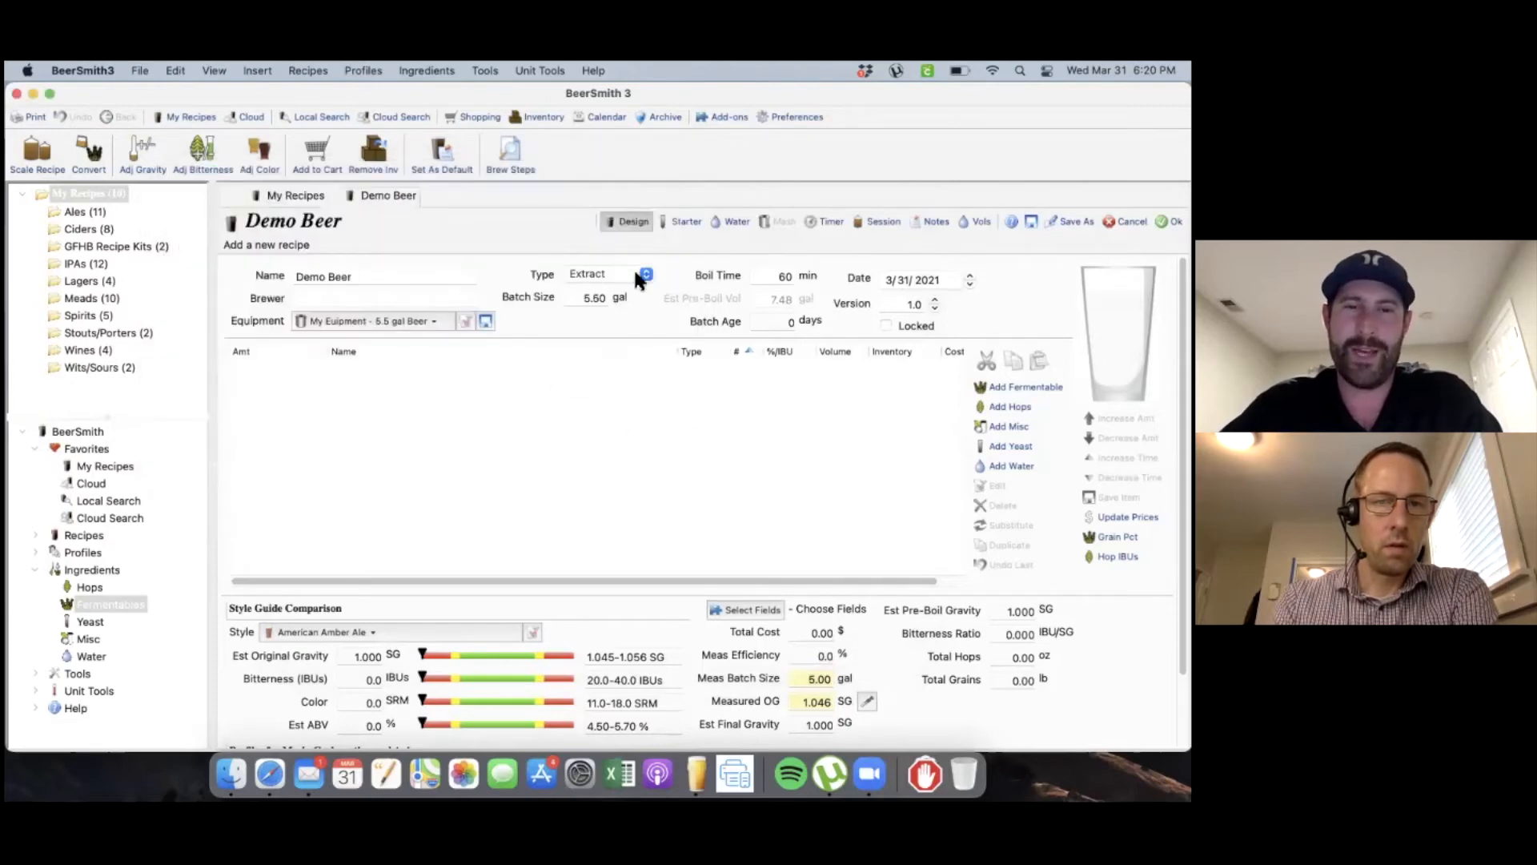
{"action": "left_click", "coordinate": [638, 273]}
{"action": "left_click", "coordinate": [624, 307]}
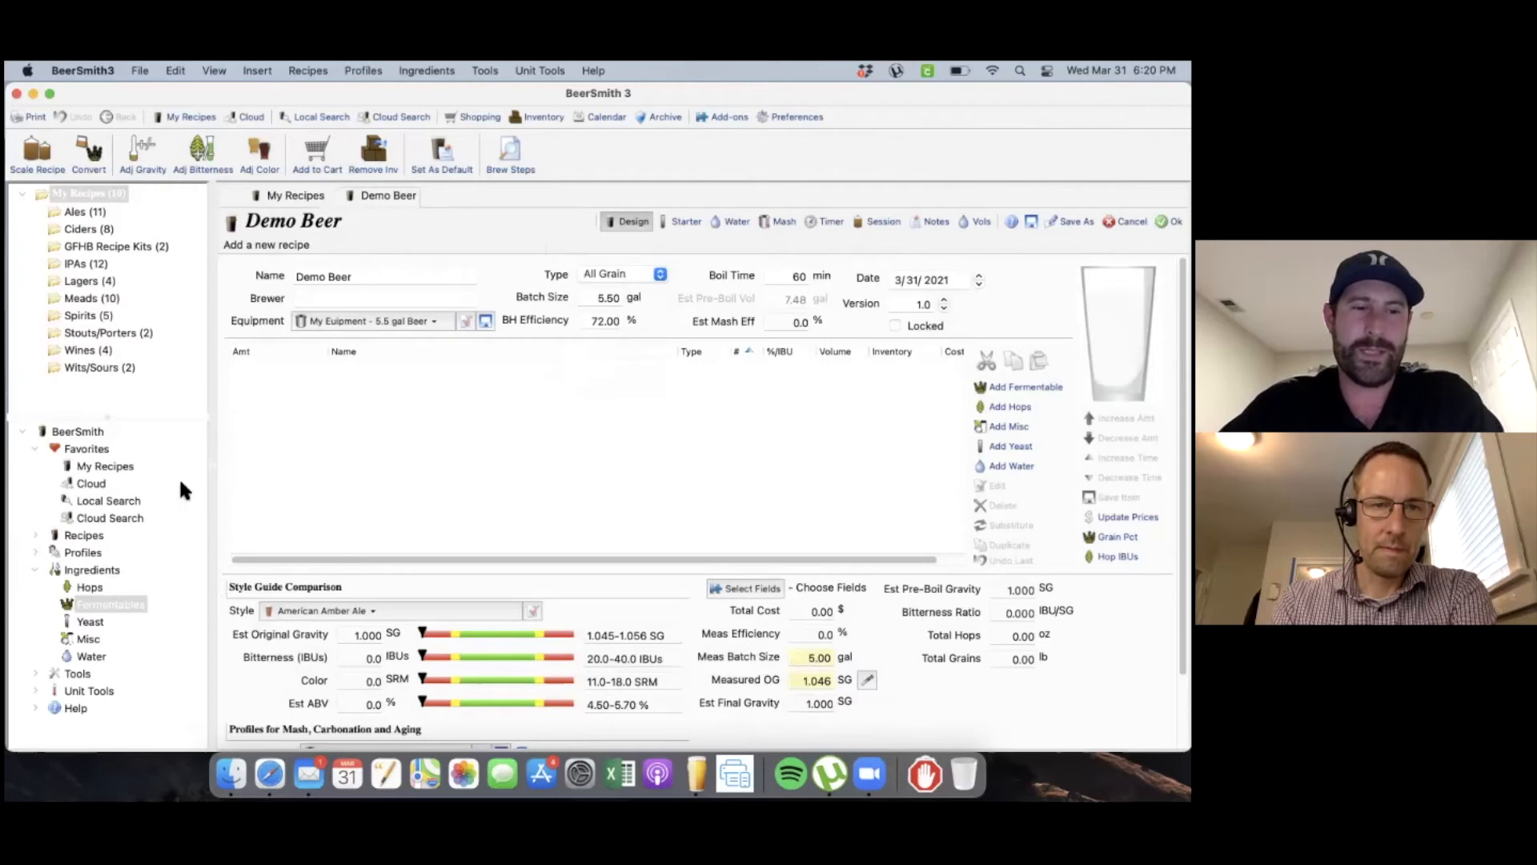
Step: Open a blank new equipment profile from the Equipment list, examine its settings, and close both without saving
{"action": "left_click", "coordinate": [35, 550]}
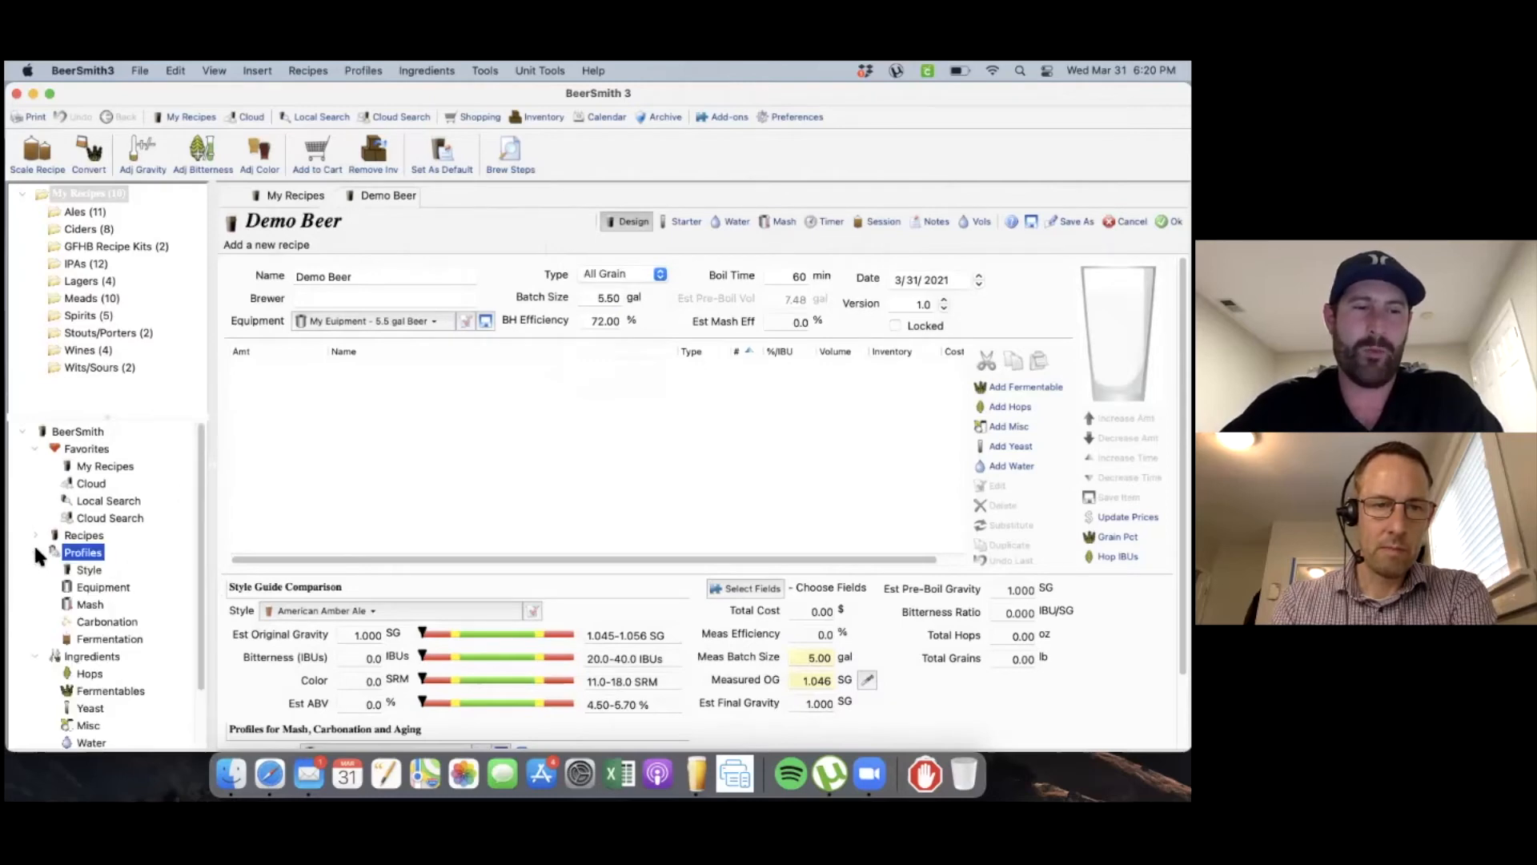
{"action": "left_click", "coordinate": [75, 583]}
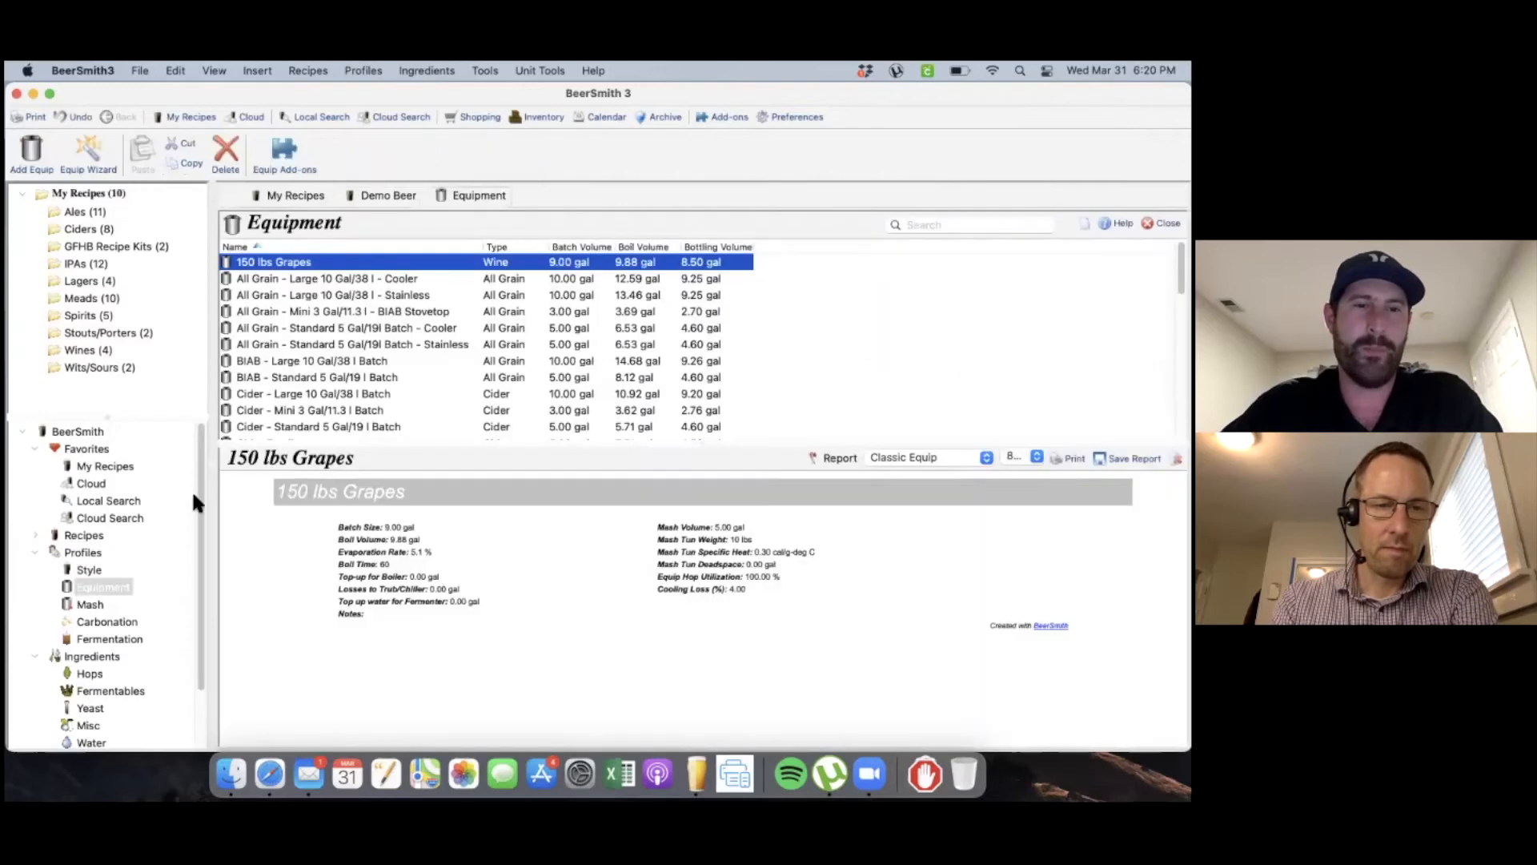
{"action": "left_click", "coordinate": [31, 157]}
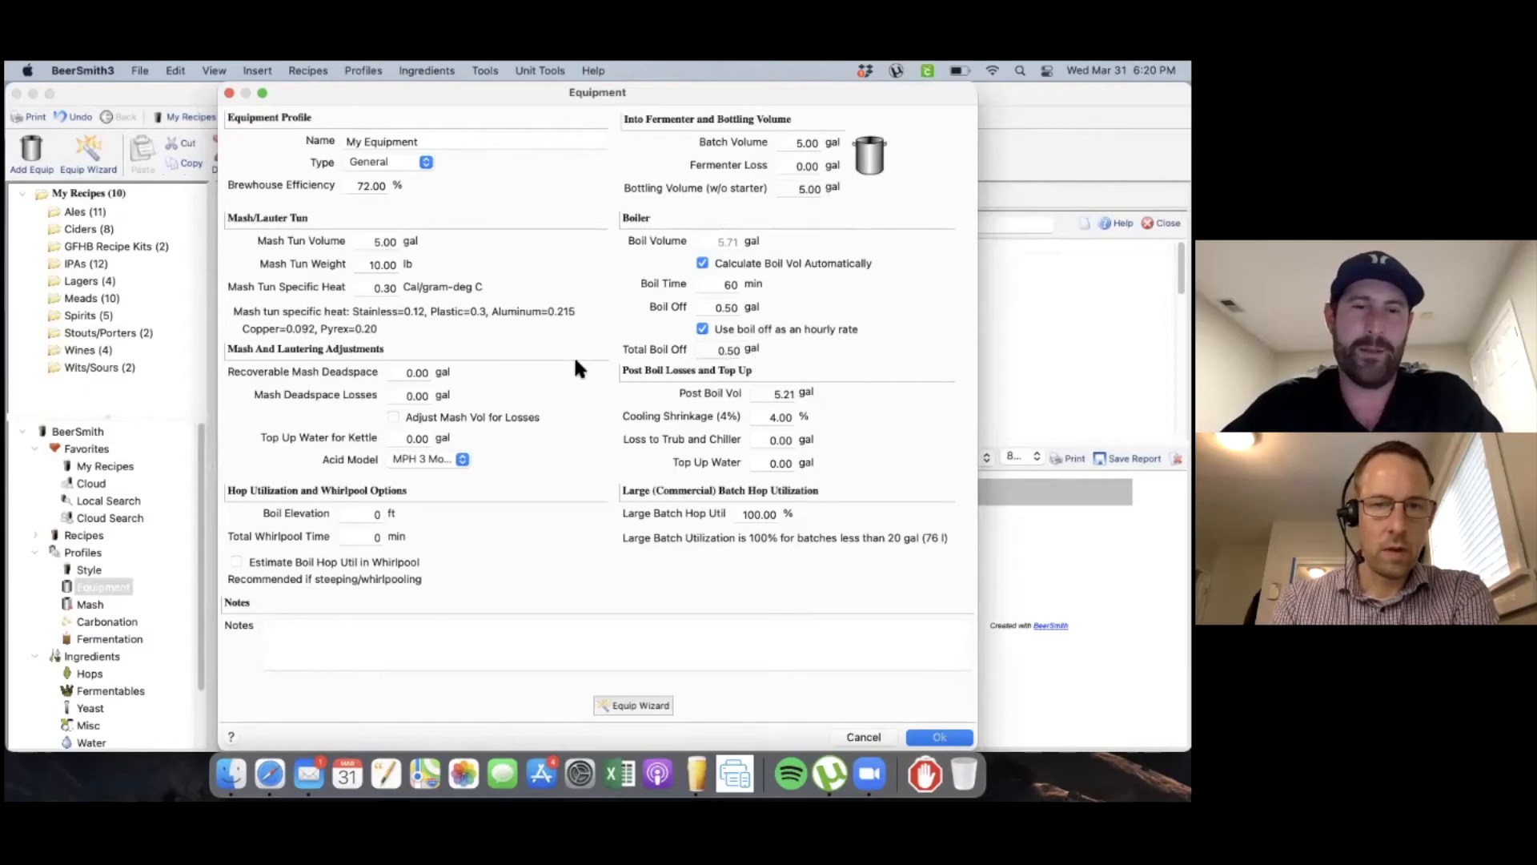
{"action": "left_click", "coordinate": [230, 94]}
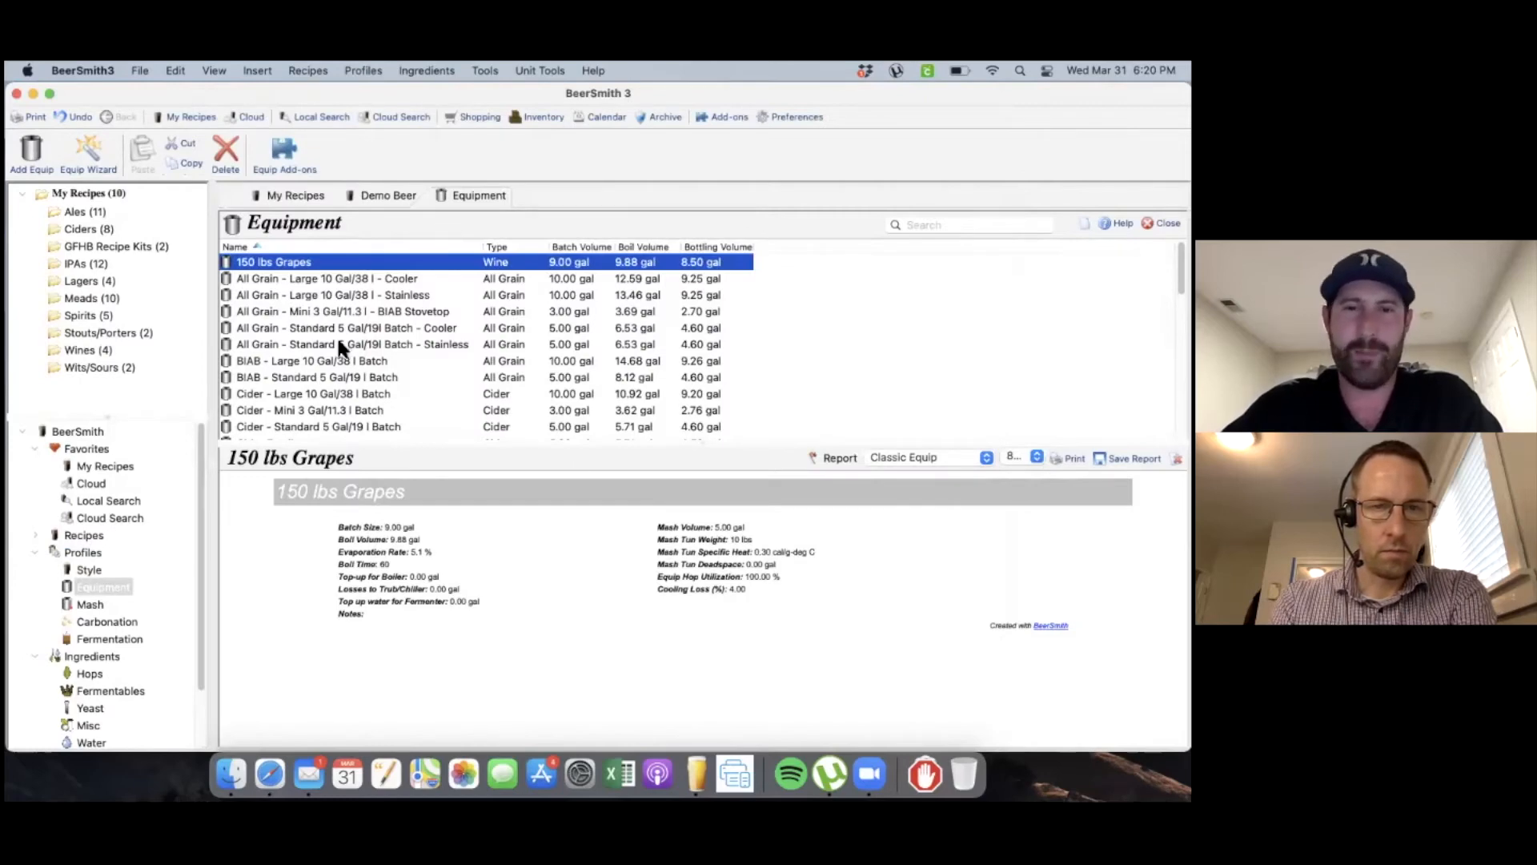
{"action": "left_click", "coordinate": [1161, 224]}
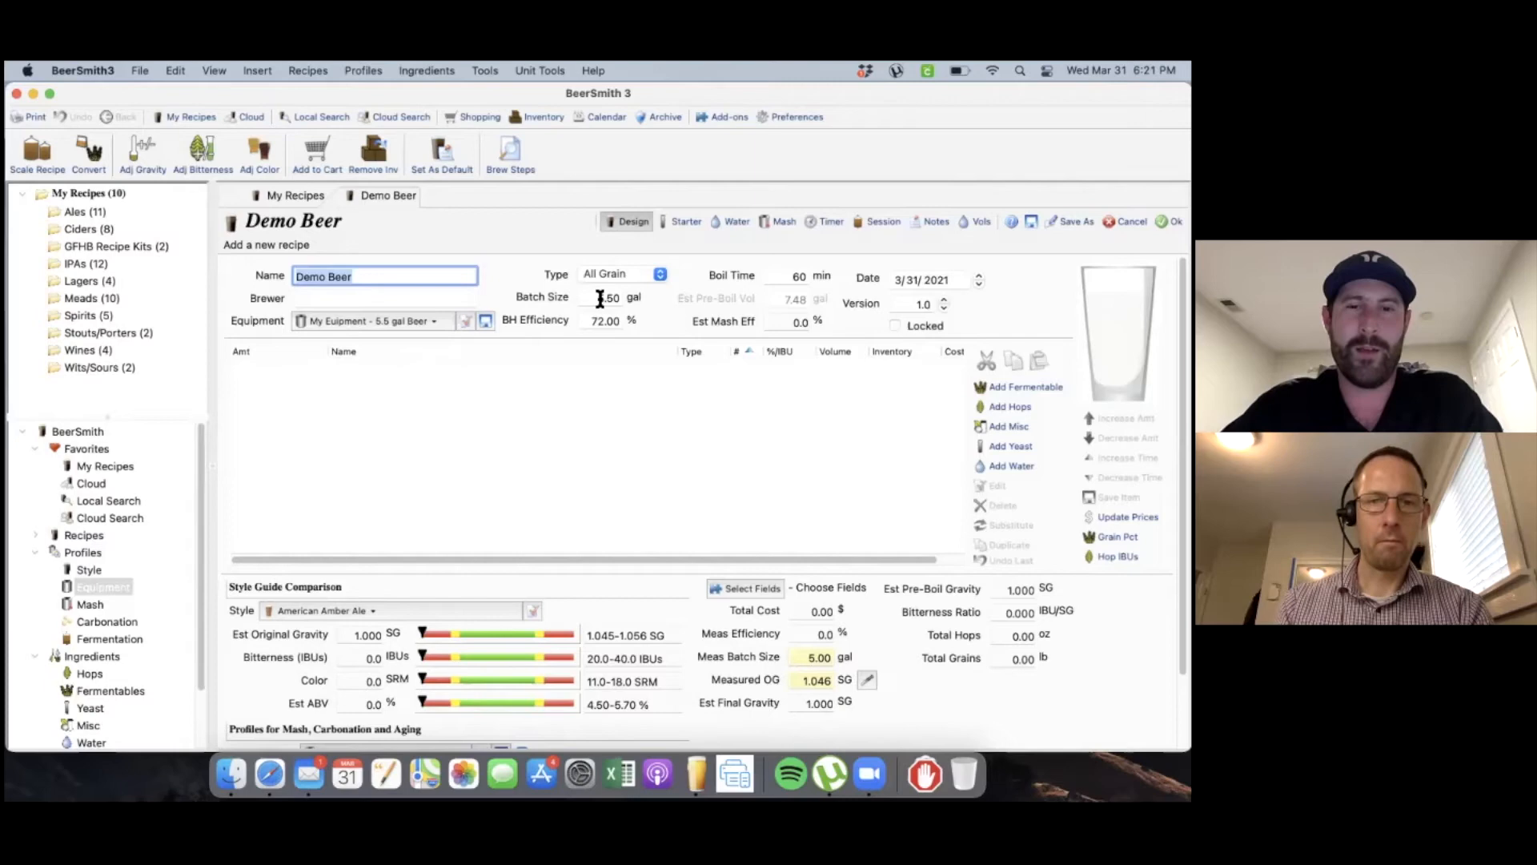
{"action": "left_click", "coordinate": [616, 322]}
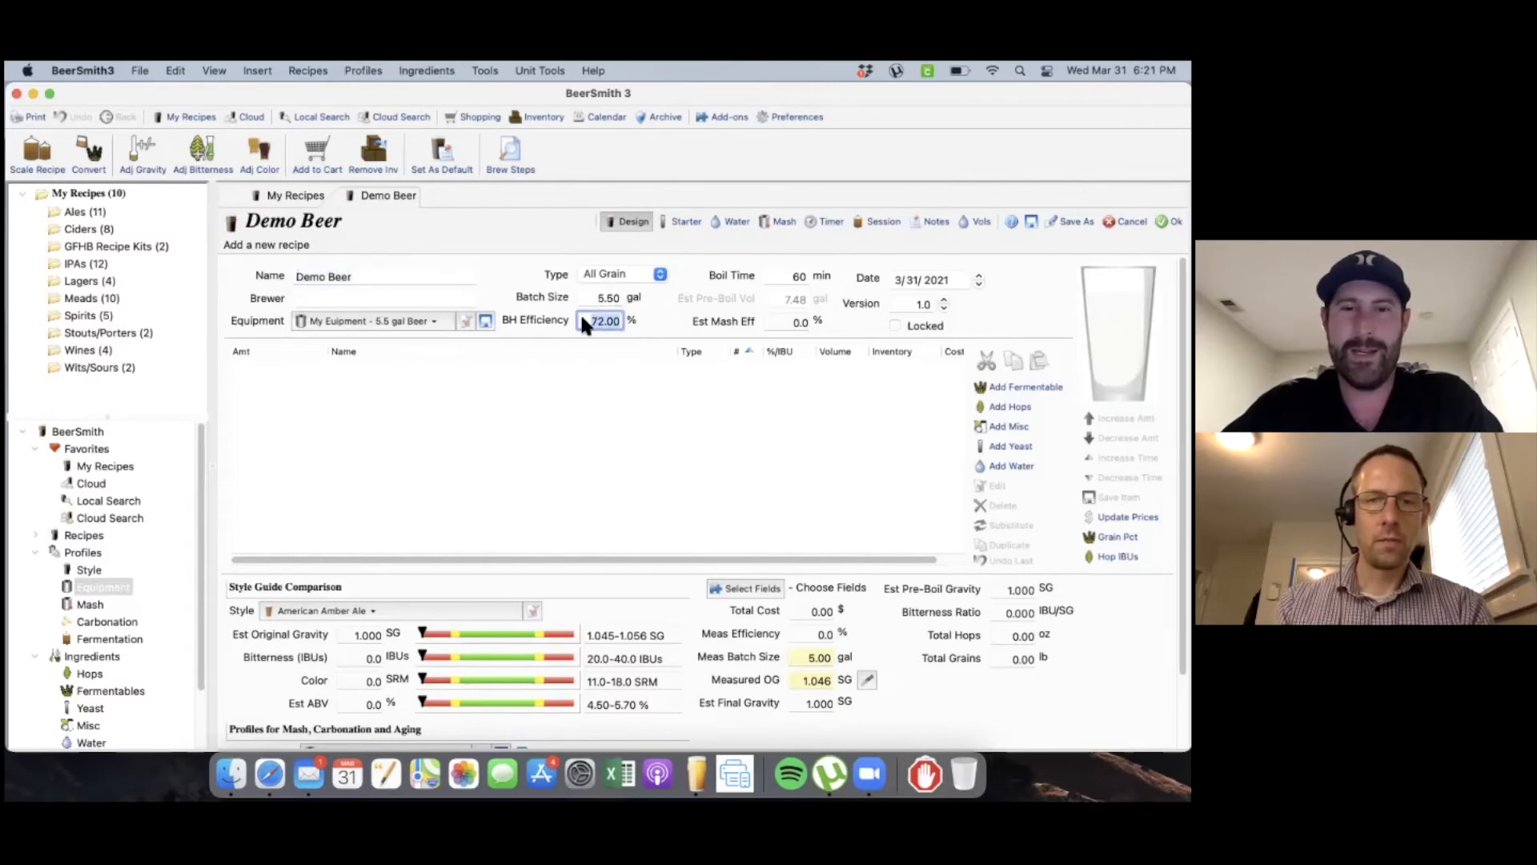
{"action": "left_click", "coordinate": [647, 318]}
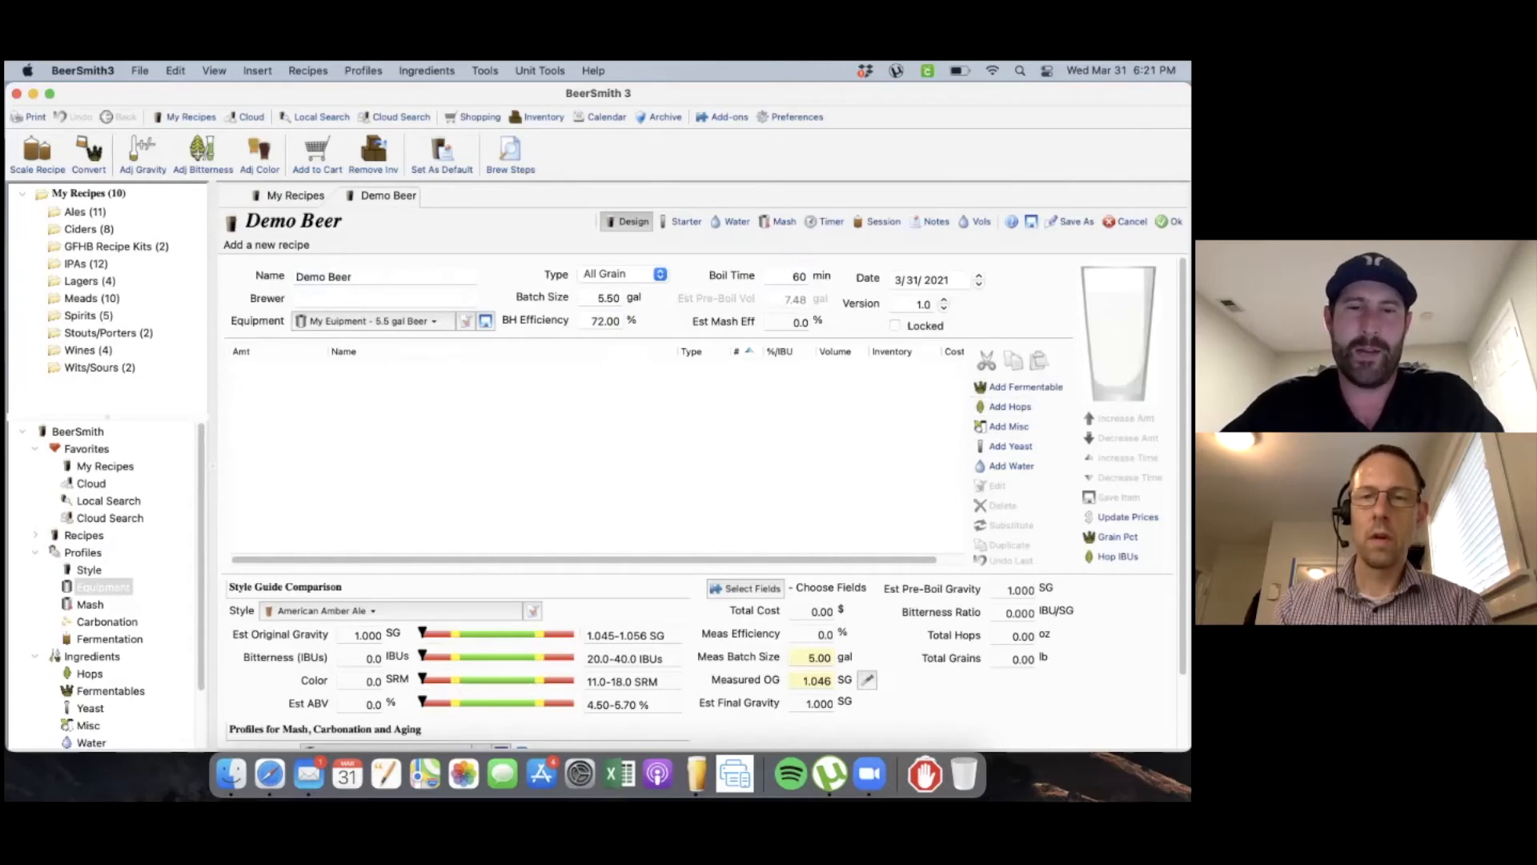
Step: Find Pale Millet Malt by searching "pale mil" and add 7 lb of it to the recipe as a mash fermentable
{"action": "left_click", "coordinate": [1025, 386]}
{"action": "scroll", "coordinate": [467, 348], "scroll_direction": "down", "scroll_amount": 2}
{"action": "scroll", "coordinate": [473, 320], "scroll_direction": "up", "scroll_amount": 2}
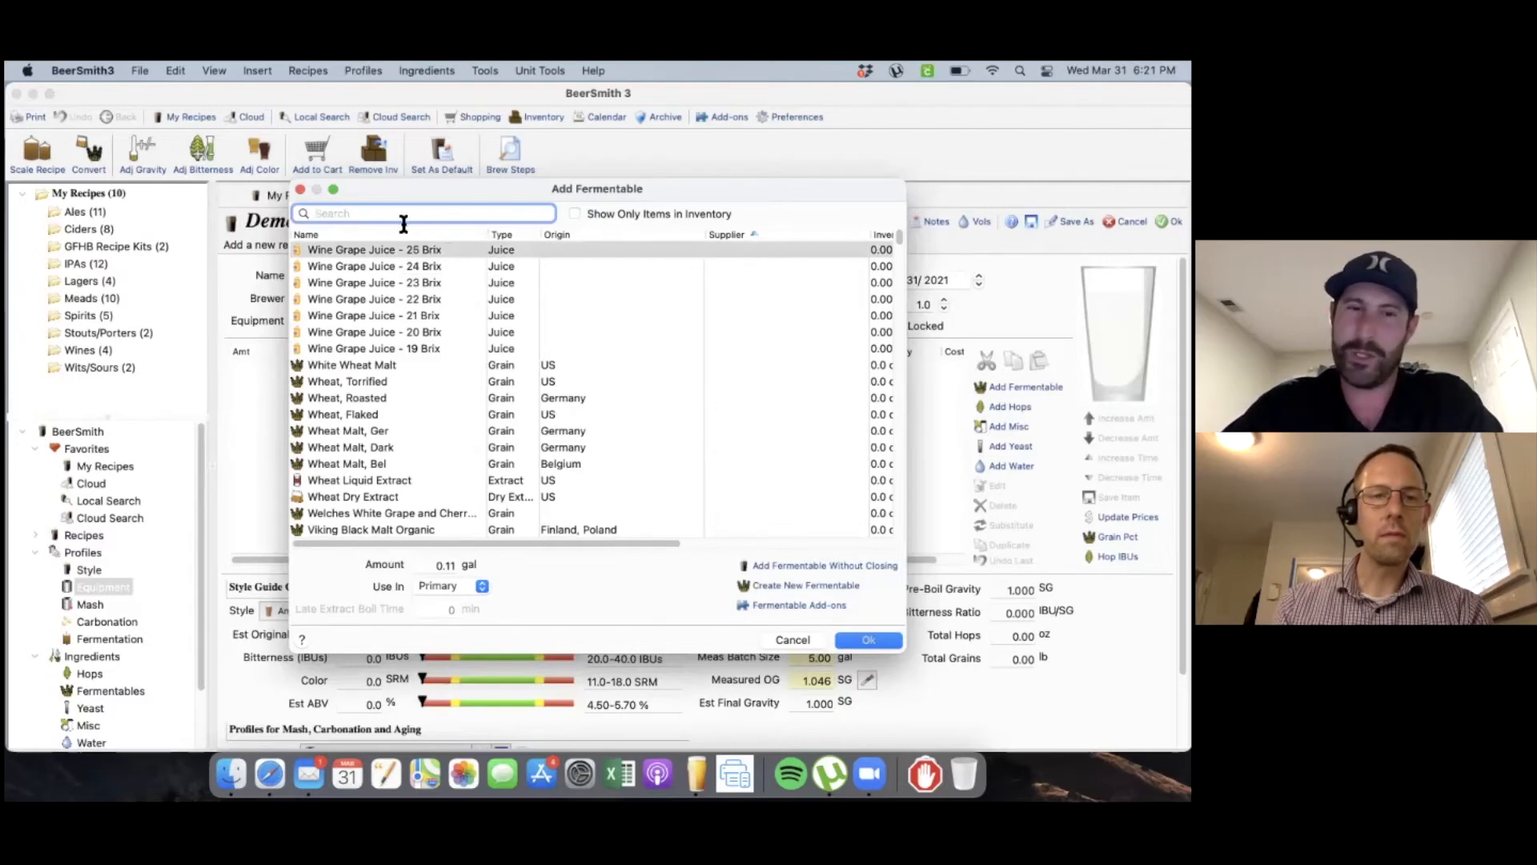
{"action": "type", "text": "pal"}
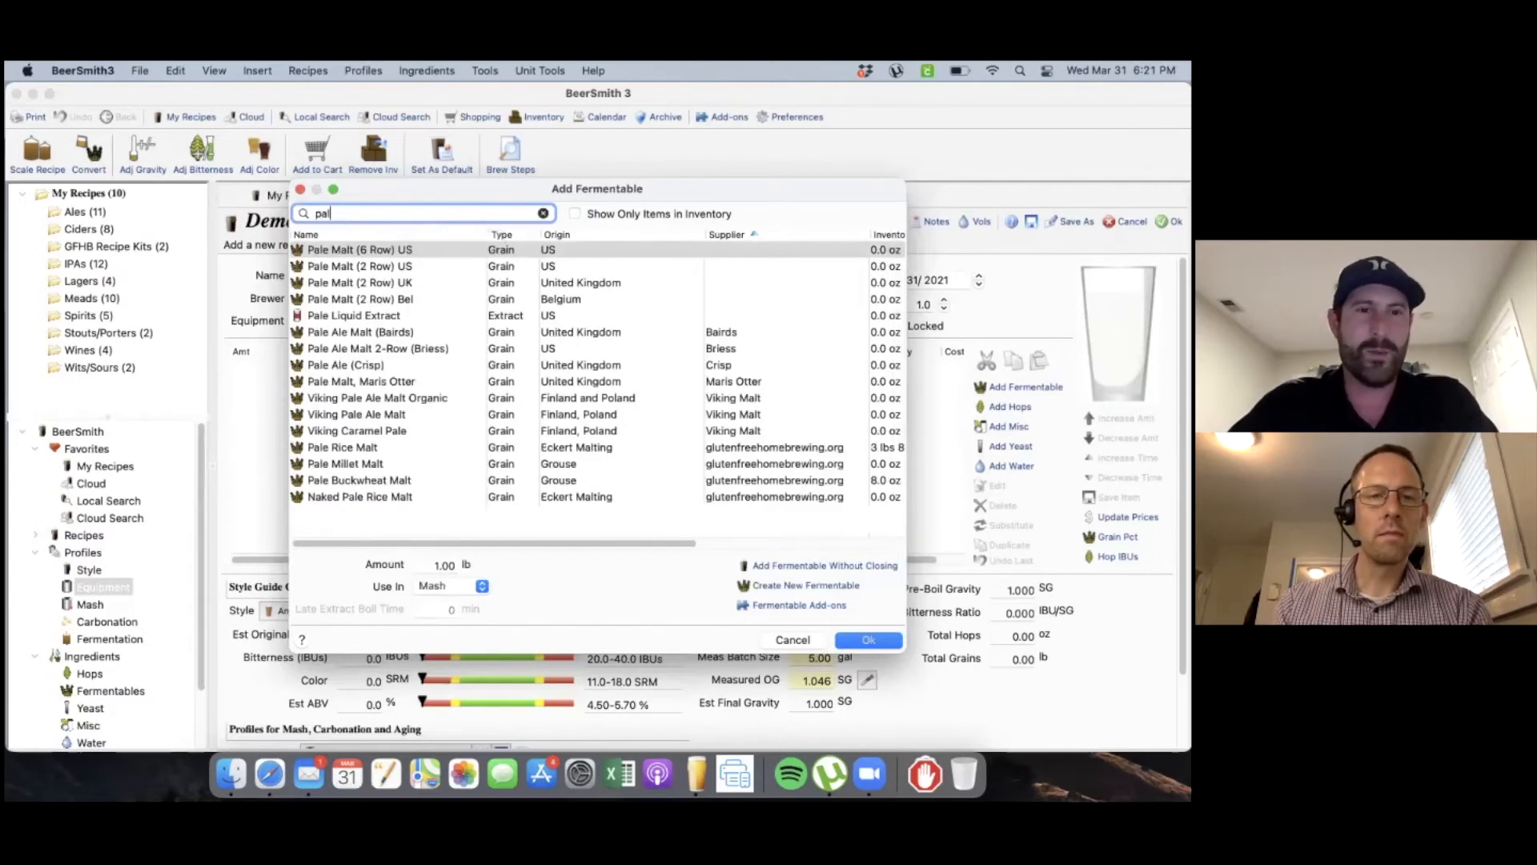
{"action": "type", "text": "e mil"}
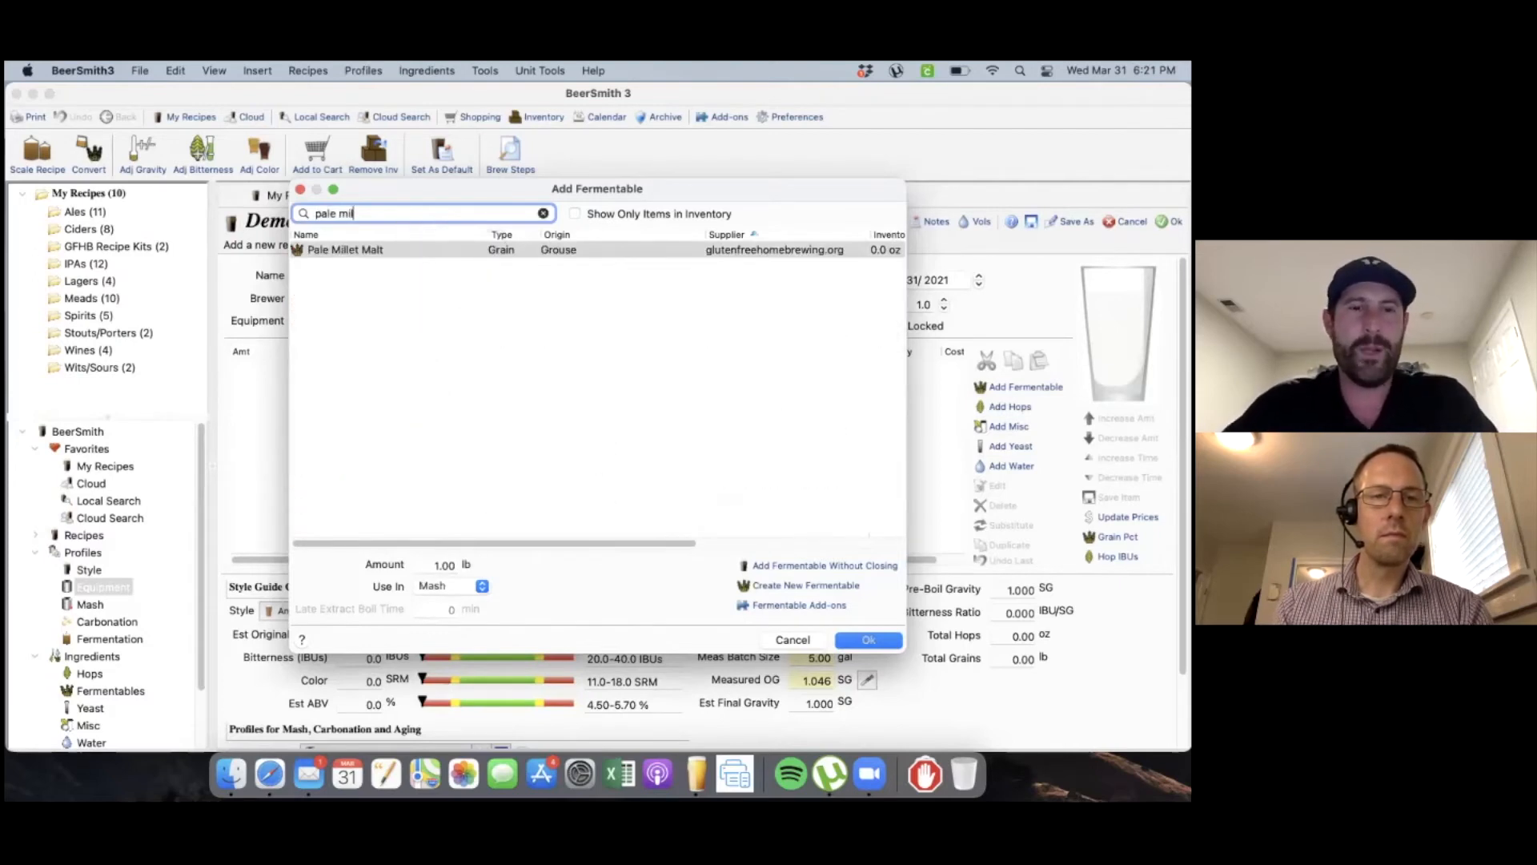
{"action": "left_click", "coordinate": [425, 568]}
{"action": "type", "text": "7"}
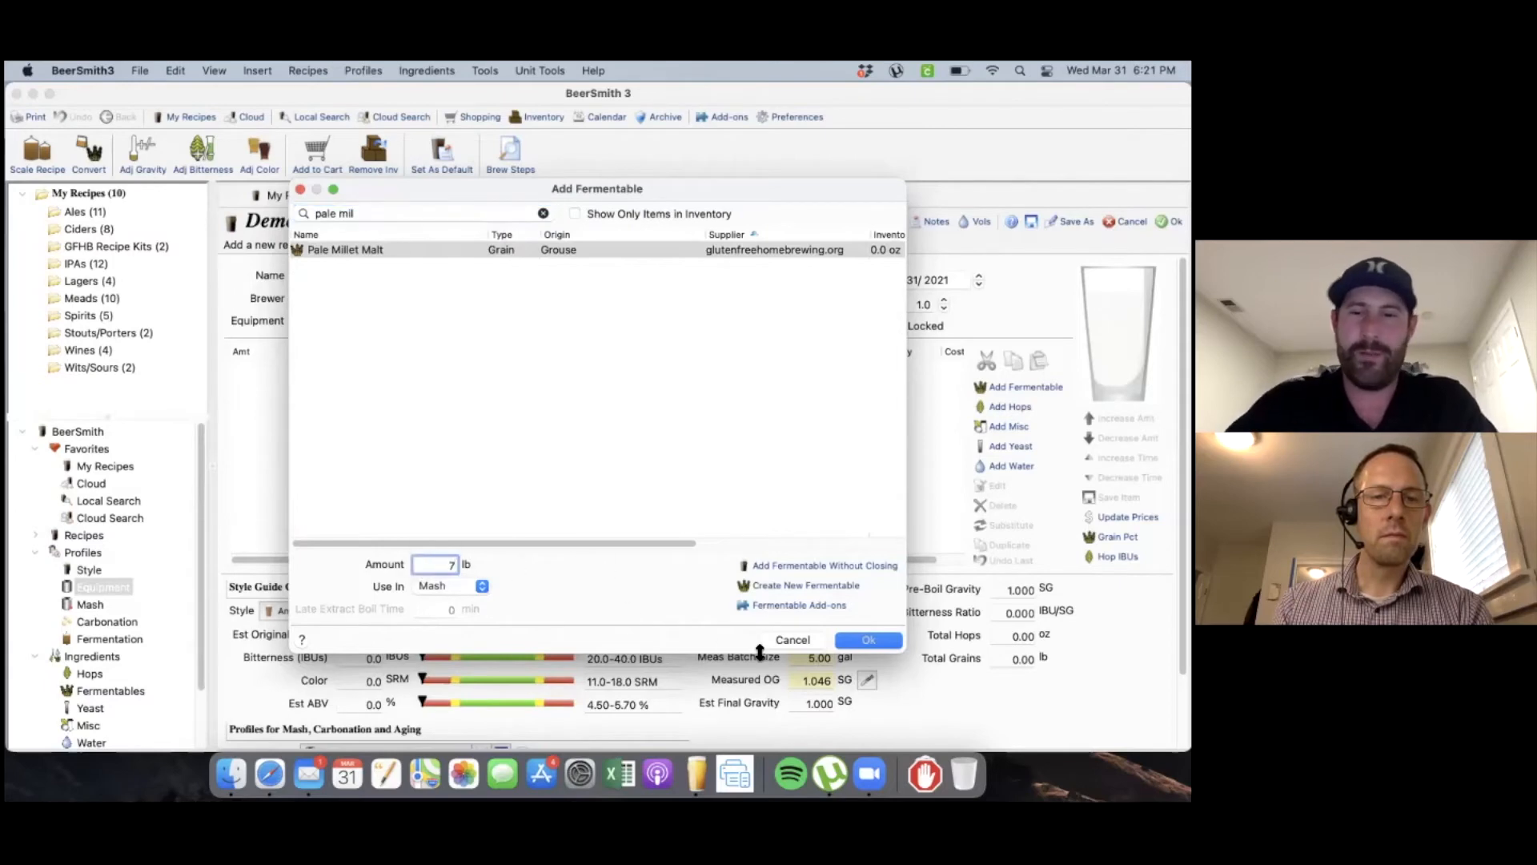
{"action": "left_click", "coordinate": [869, 640]}
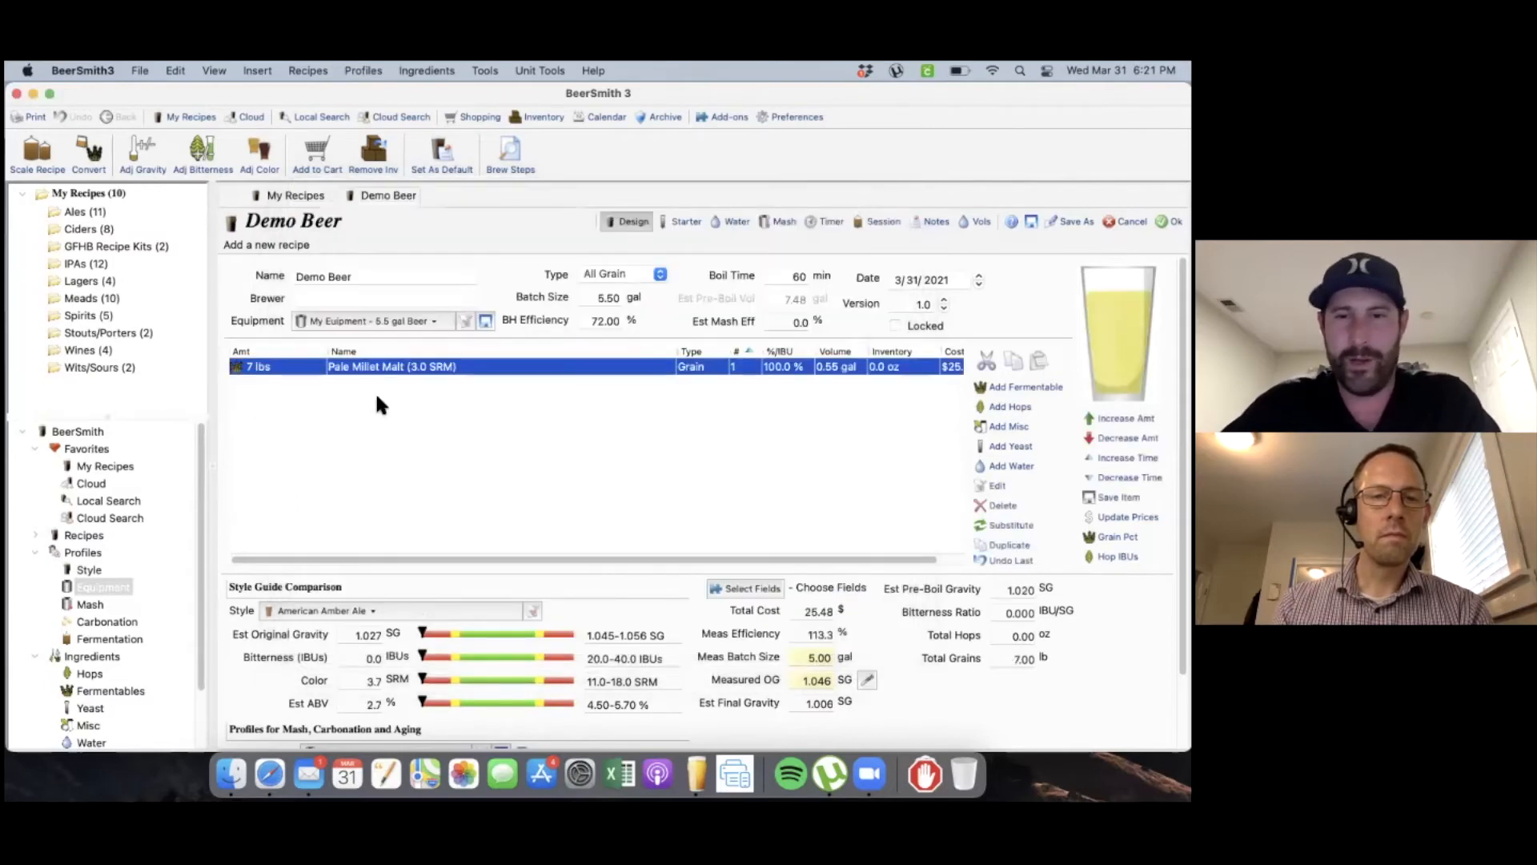
Step: Search the fermentables for "new" and add 1 lb of New Malt to the recipe
{"action": "left_click", "coordinate": [1024, 386]}
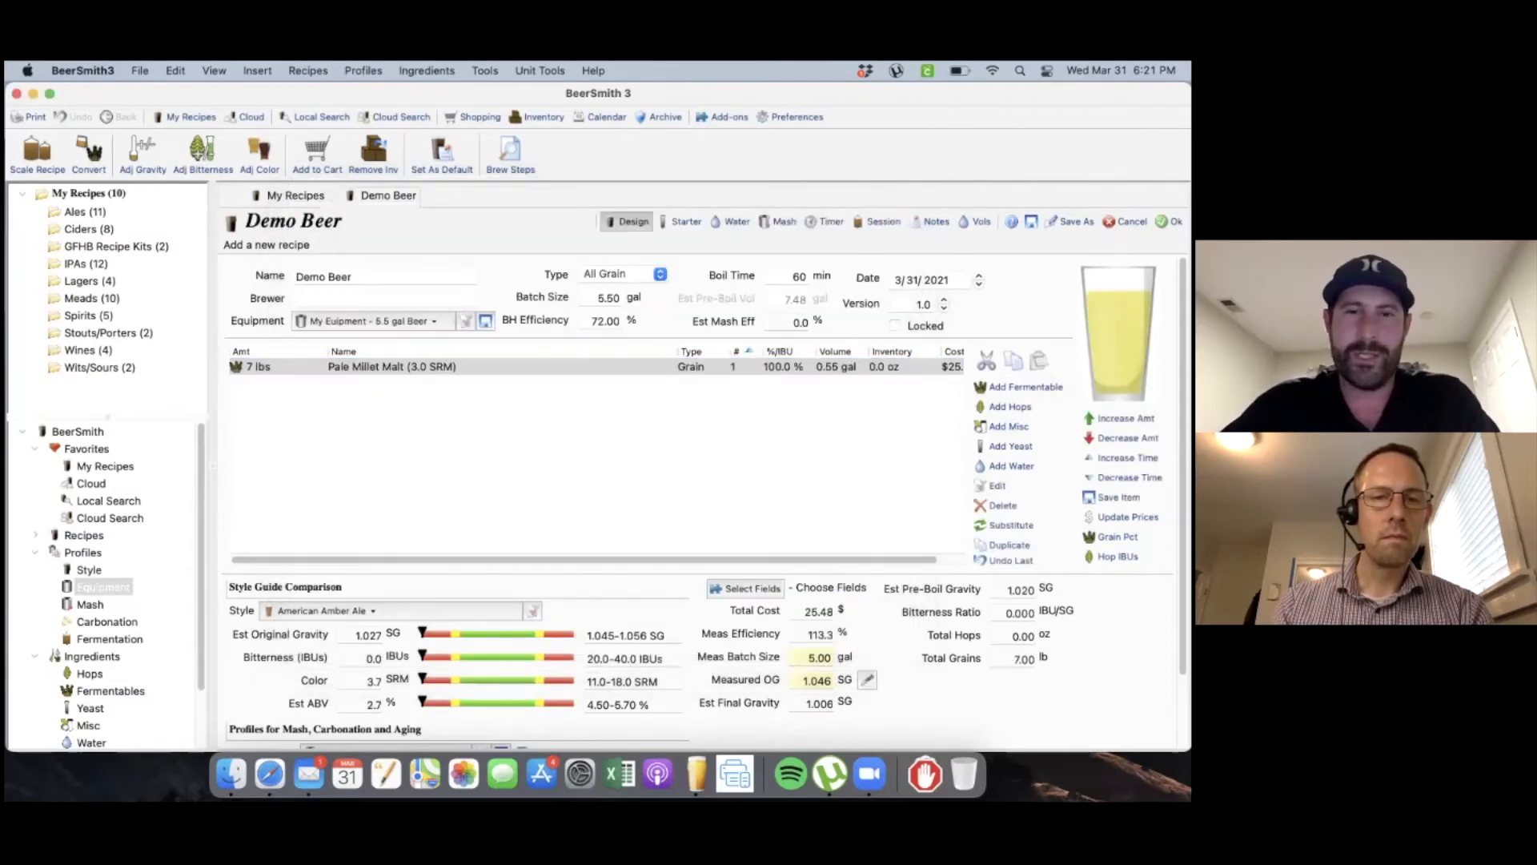
{"action": "type", "text": "new"}
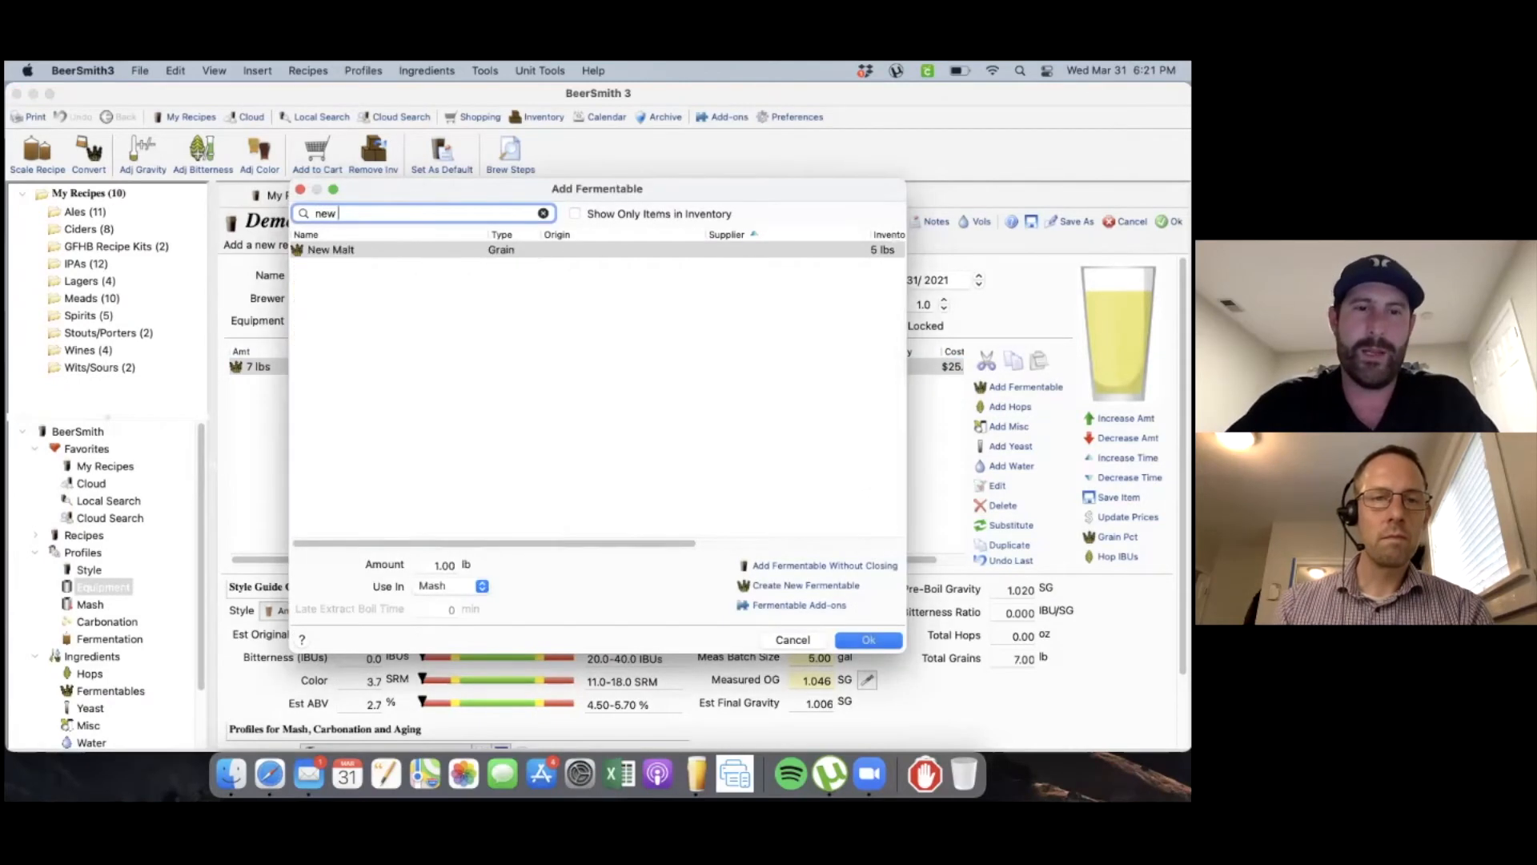
{"action": "left_click", "coordinate": [867, 639]}
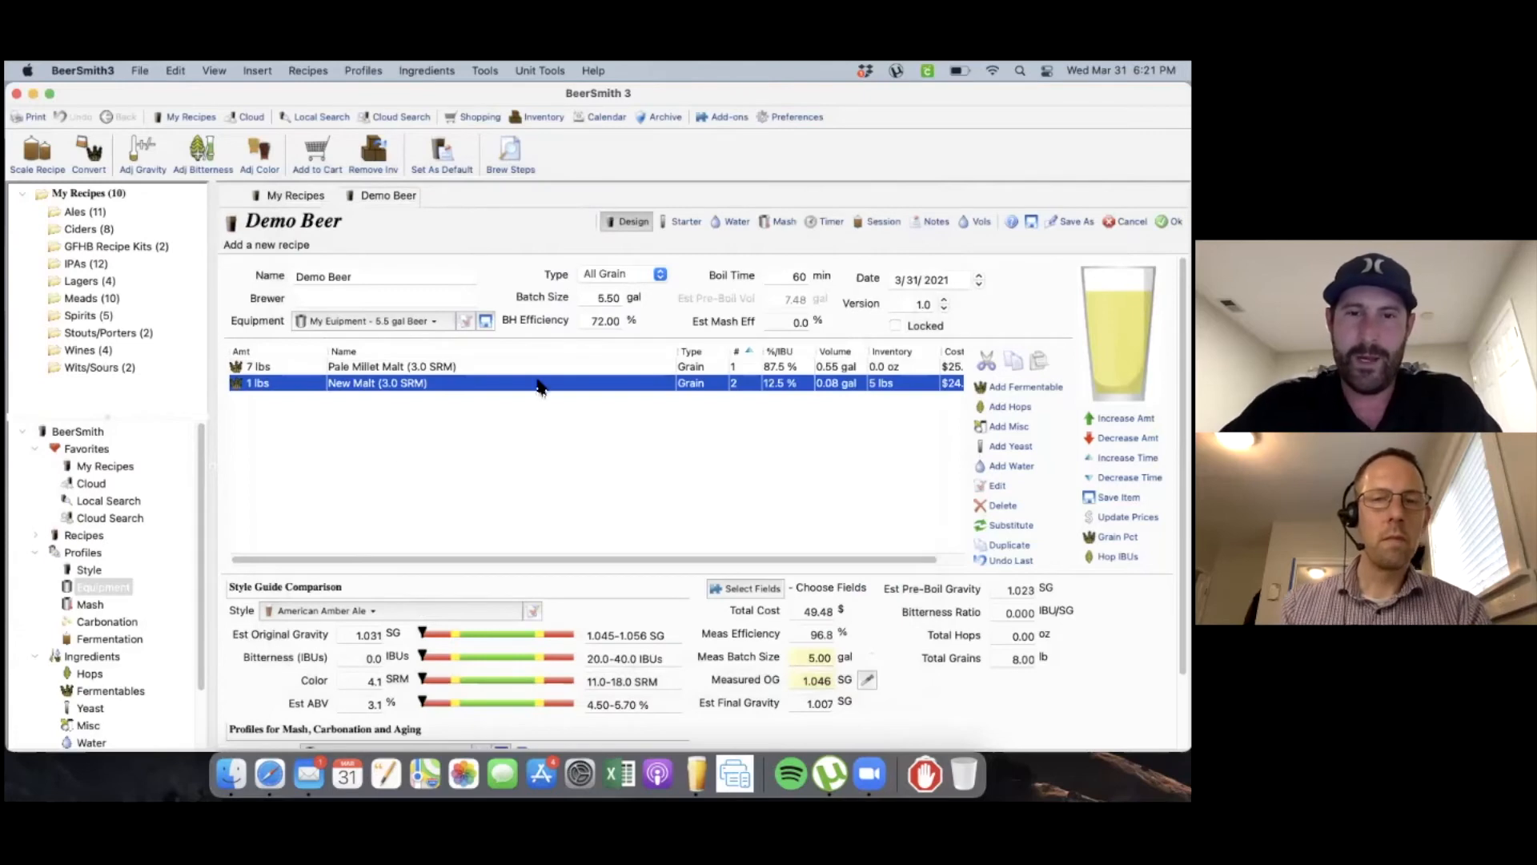
Step: Add 8.44 gal of Distilled Water to the recipe's water profile, check it in the design ingredient list, and return to the water profile
{"action": "left_click", "coordinate": [684, 221]}
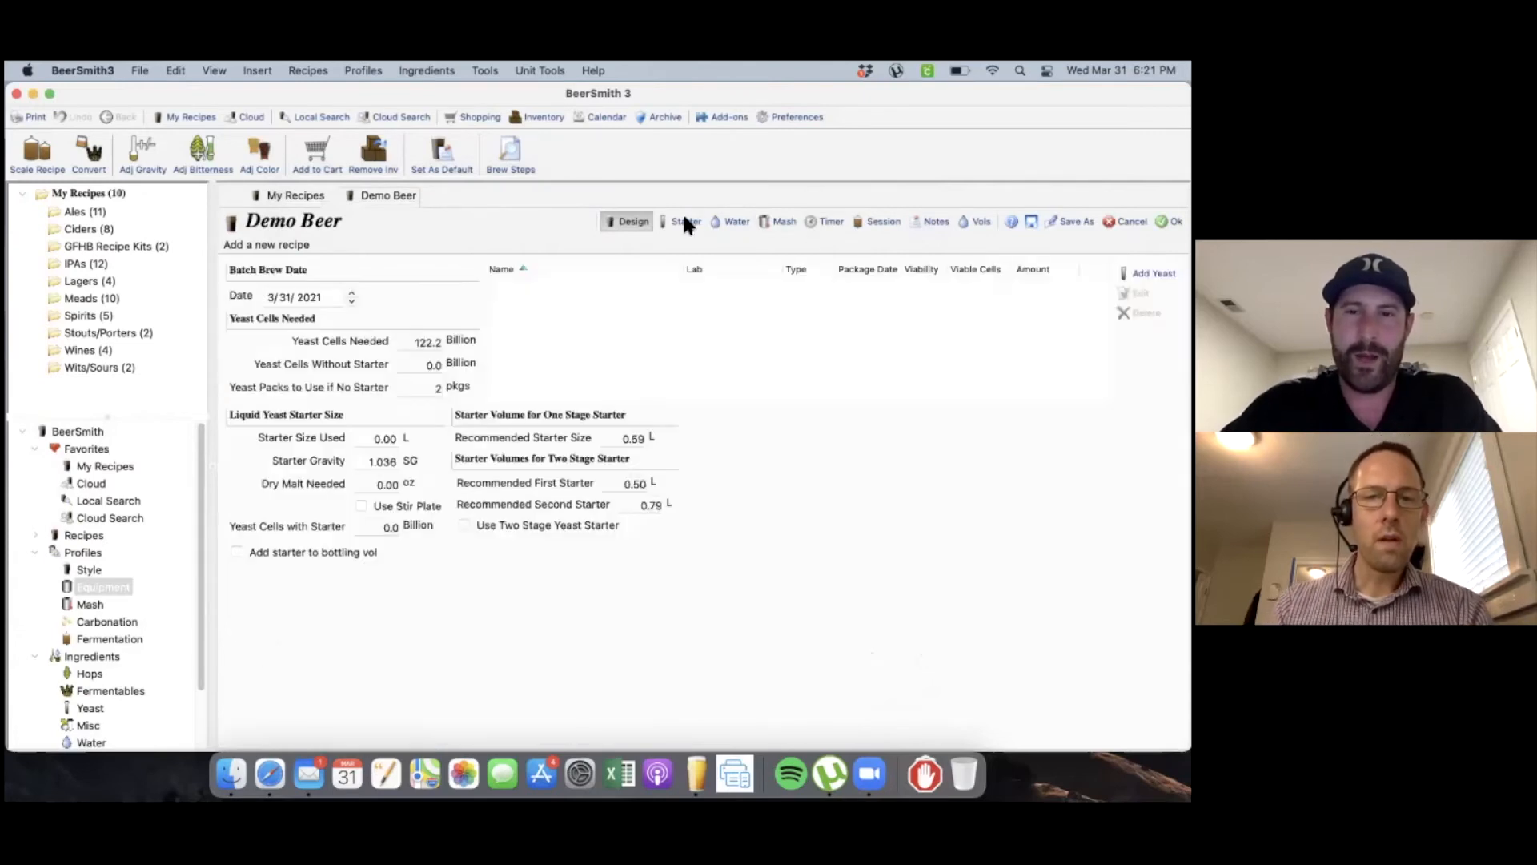
{"action": "left_click", "coordinate": [737, 223]}
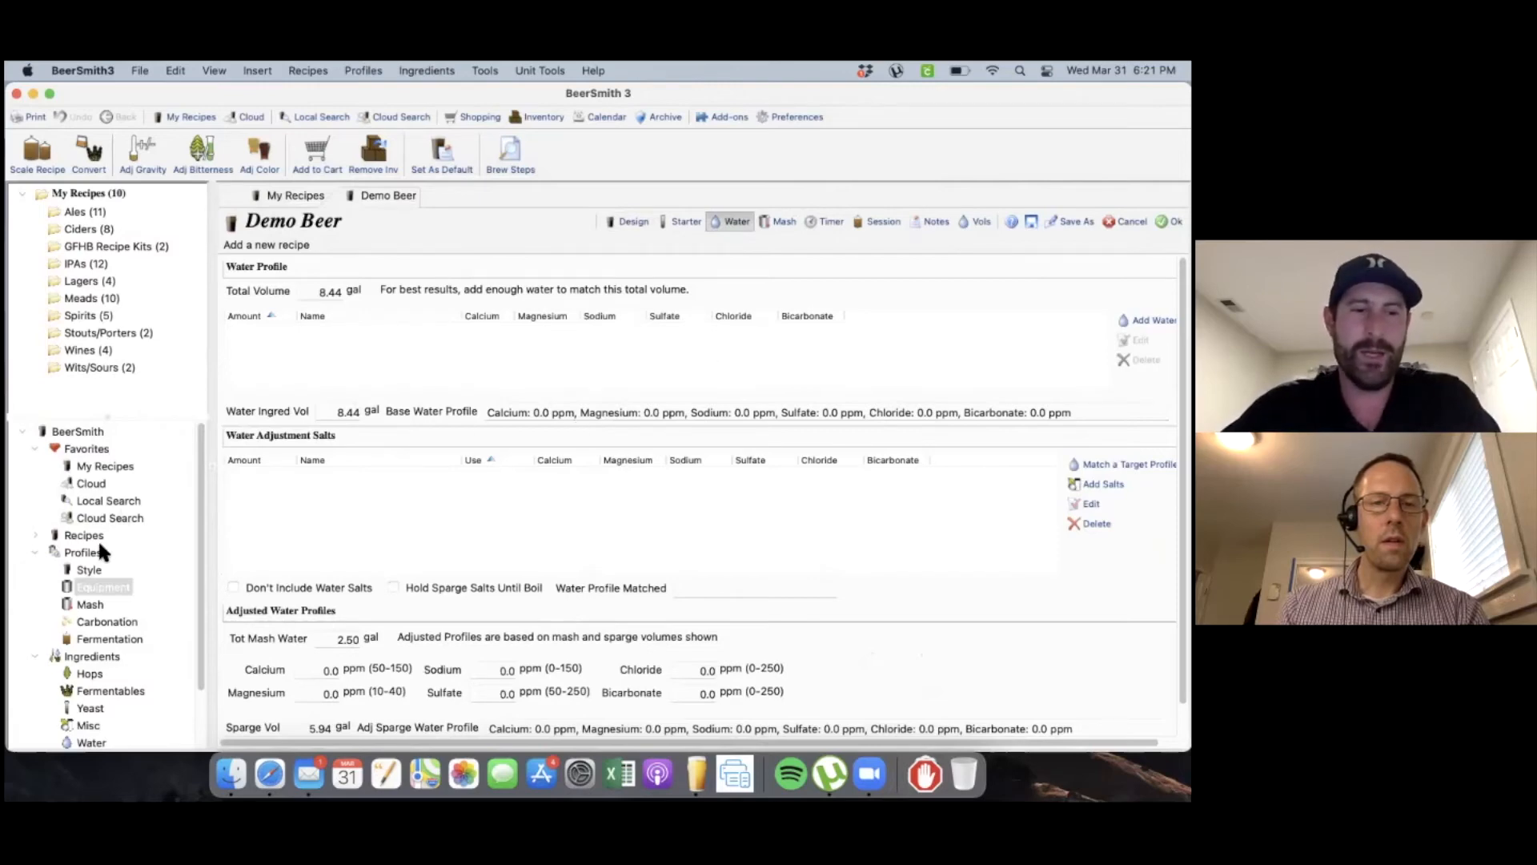
{"action": "scroll", "coordinate": [97, 540], "scroll_direction": "down", "scroll_amount": 2}
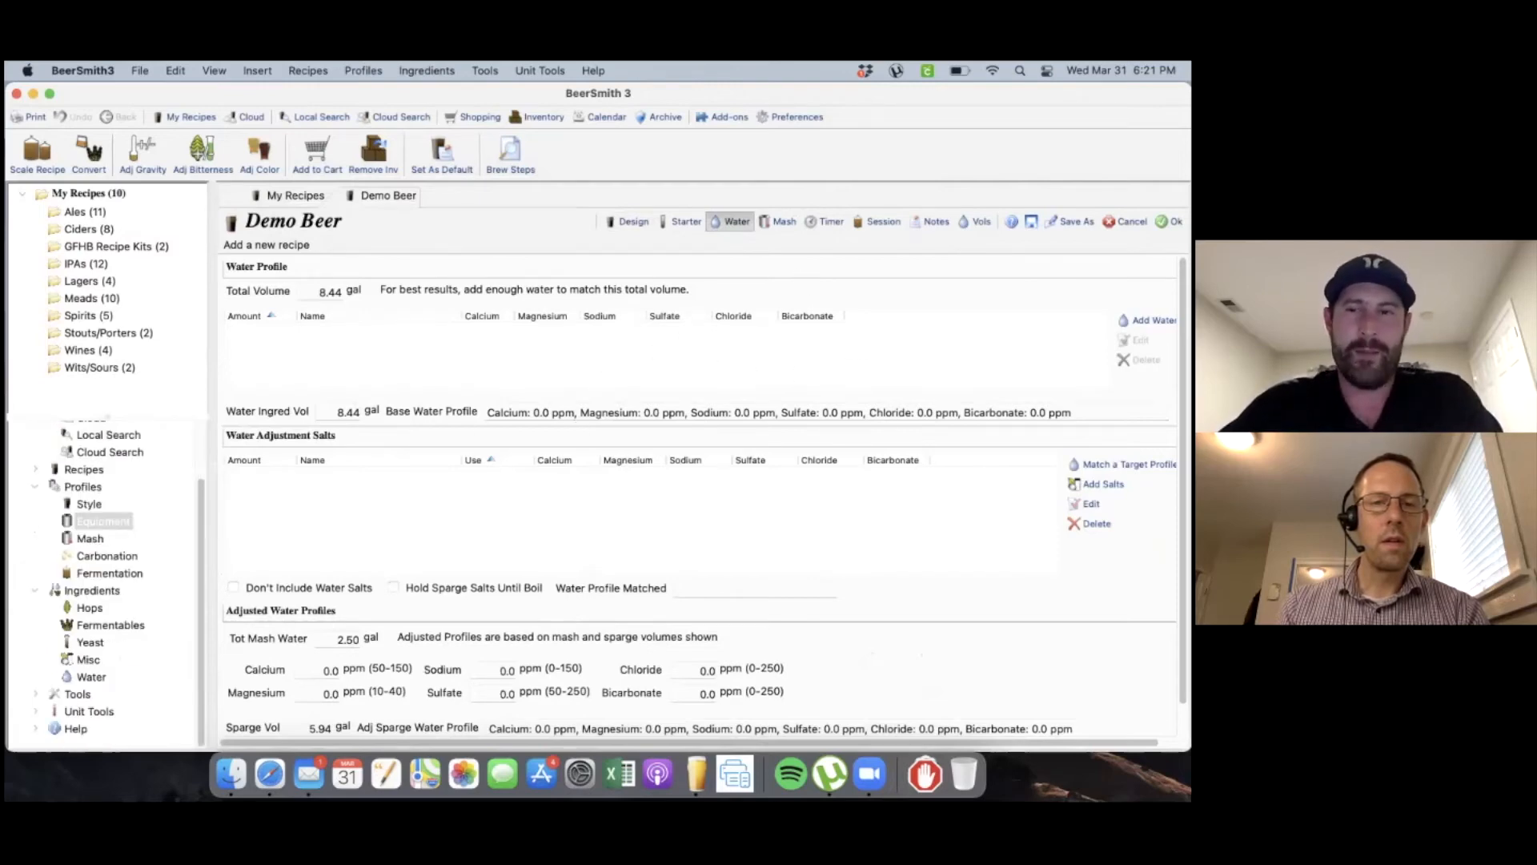
{"action": "left_click", "coordinate": [1146, 320]}
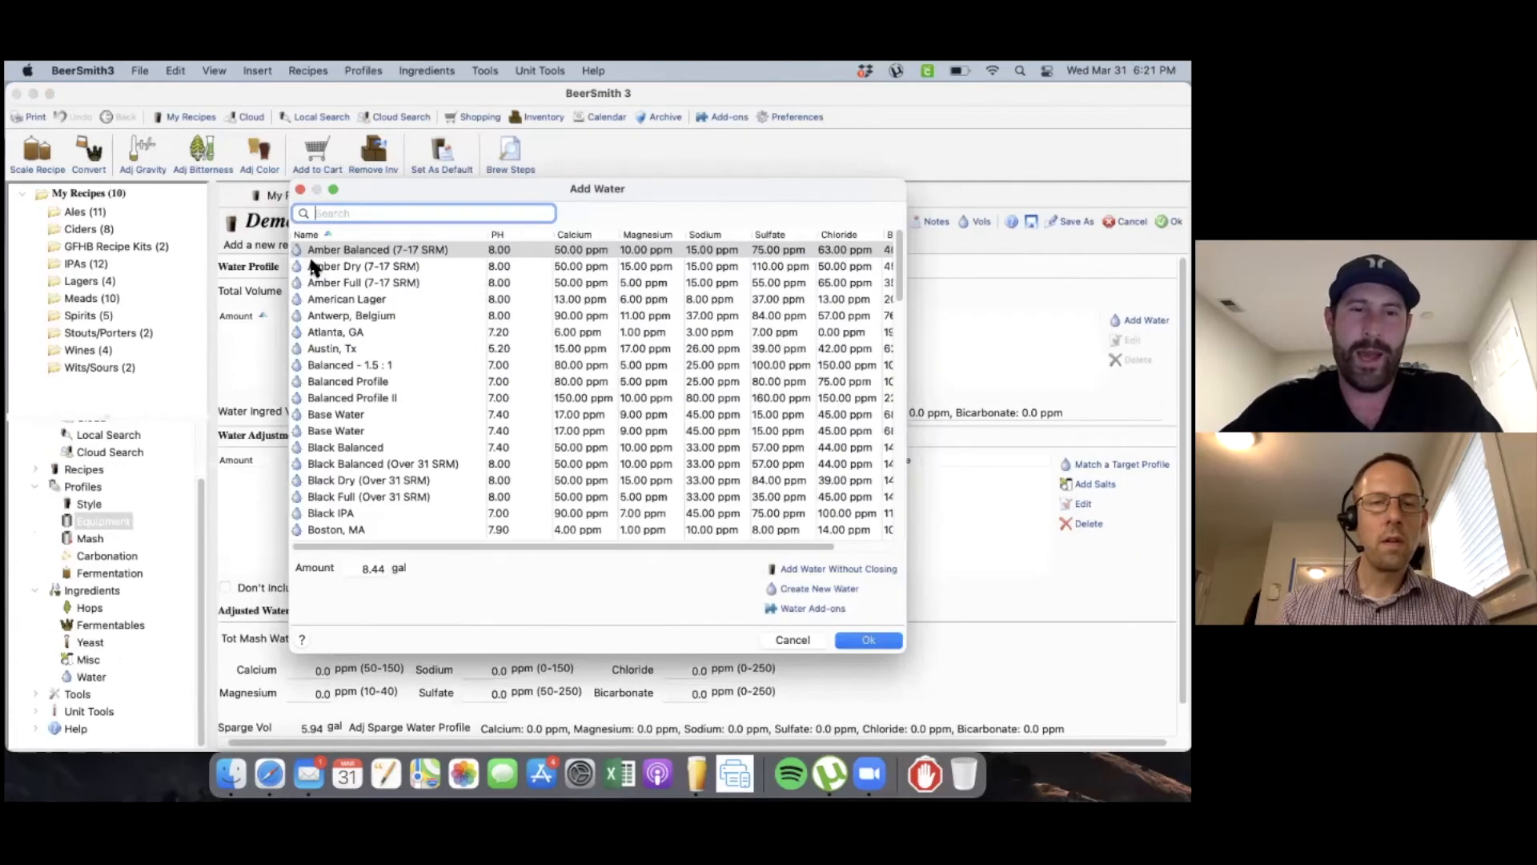
{"action": "scroll", "coordinate": [421, 276], "scroll_direction": "down", "scroll_amount": 10}
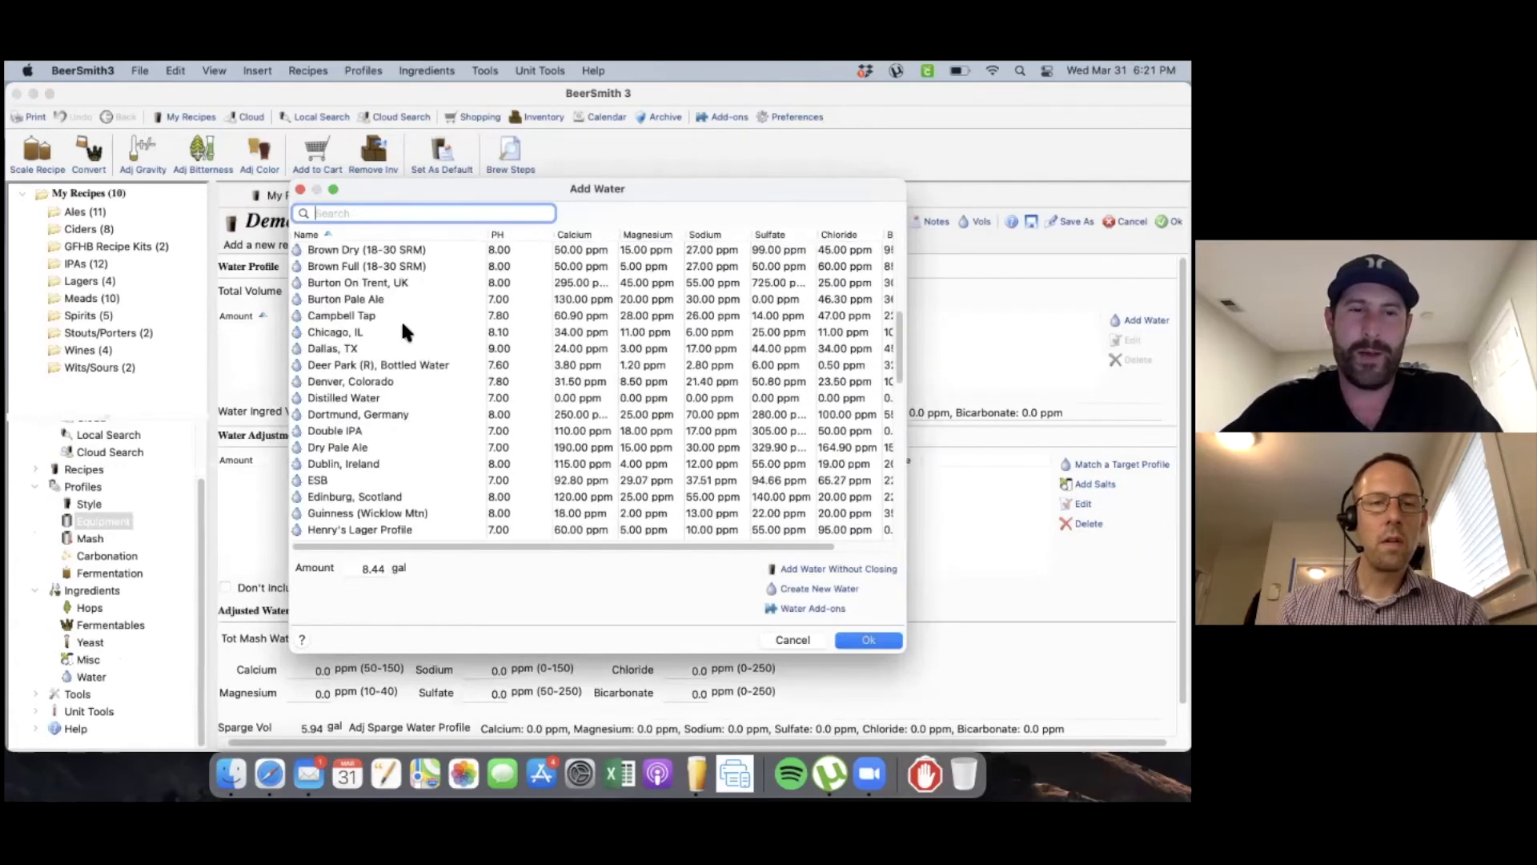
{"action": "scroll", "coordinate": [403, 331], "scroll_direction": "down", "scroll_amount": 6}
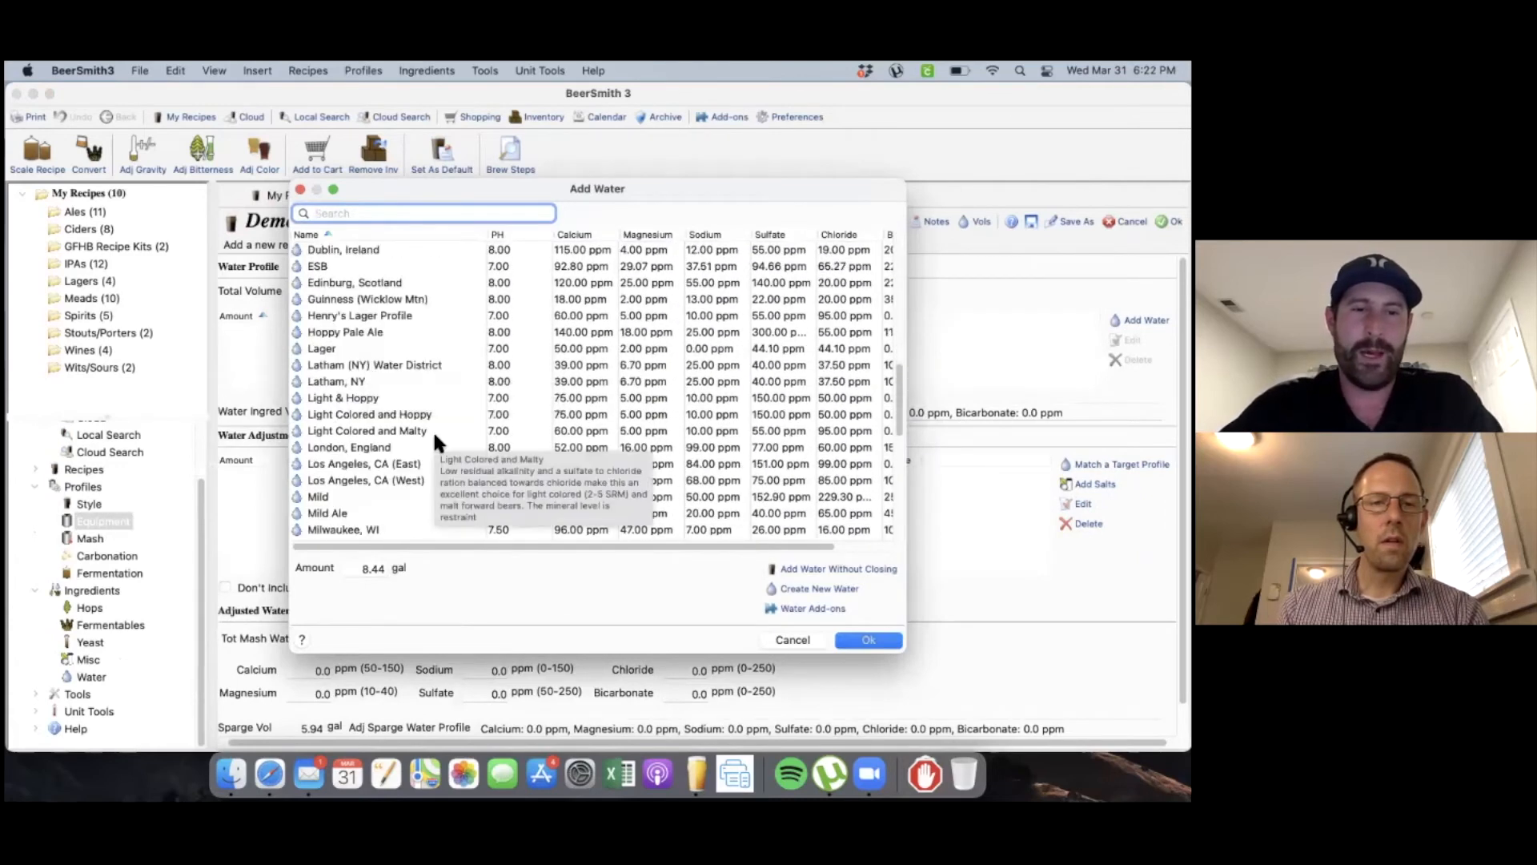
{"action": "scroll", "coordinate": [435, 436], "scroll_direction": "up", "scroll_amount": 15}
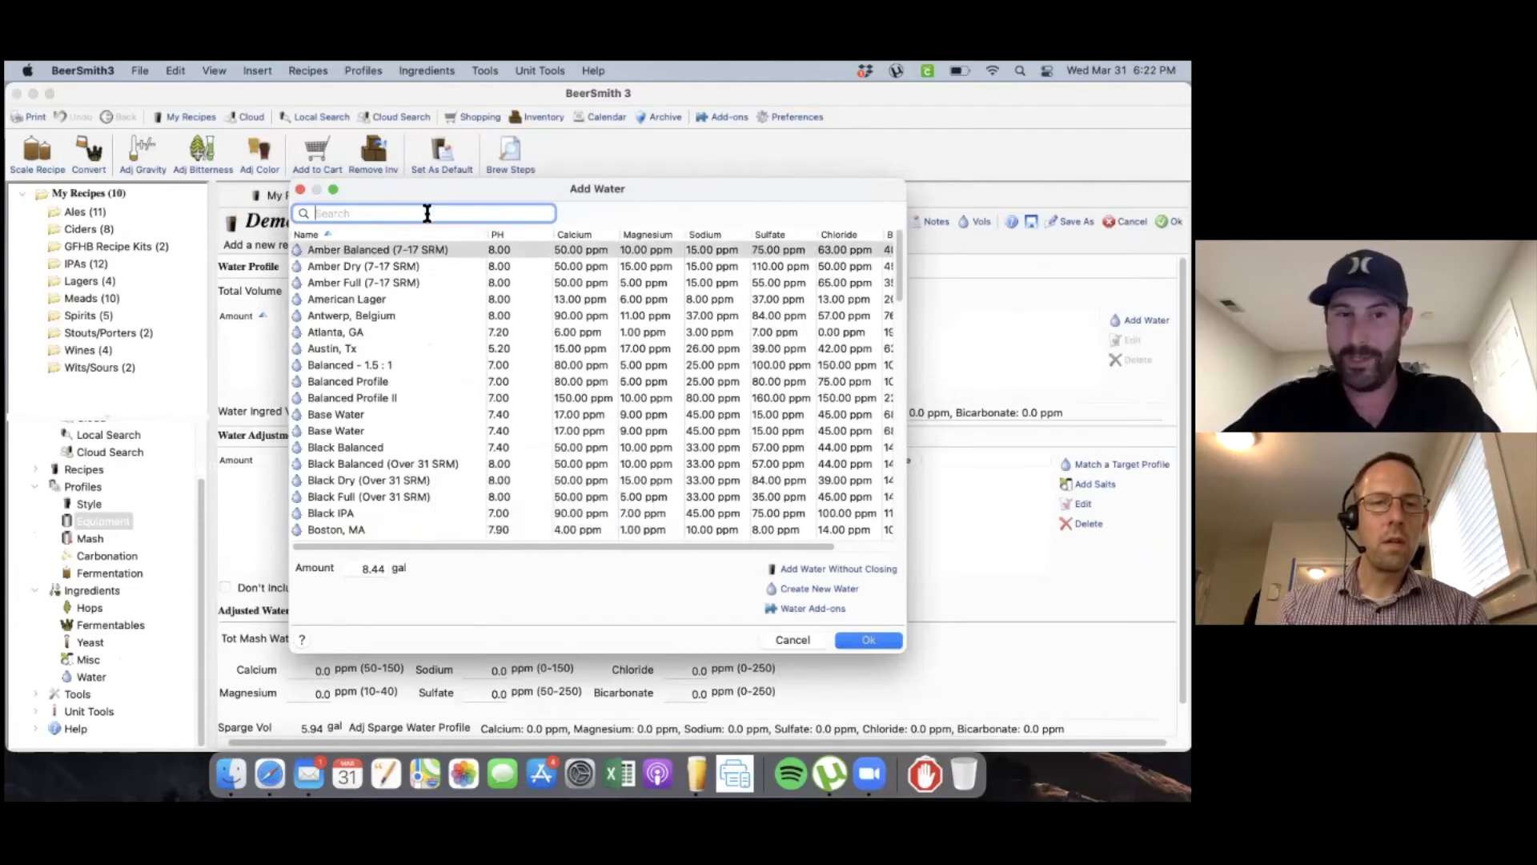
{"action": "type", "text": "dis"}
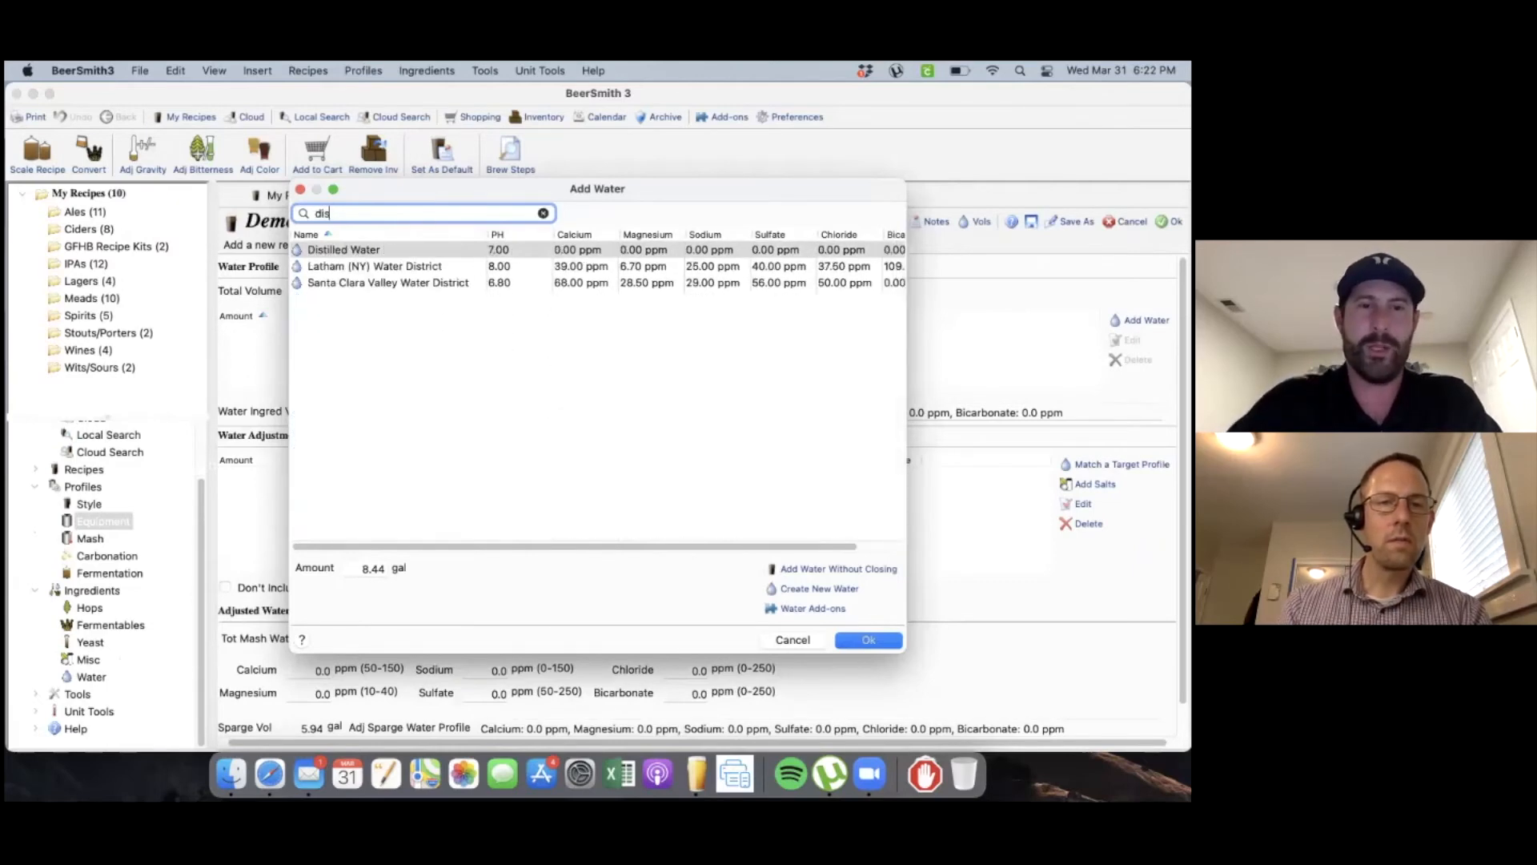
{"action": "left_click", "coordinate": [433, 248]}
{"action": "left_click", "coordinate": [865, 642]}
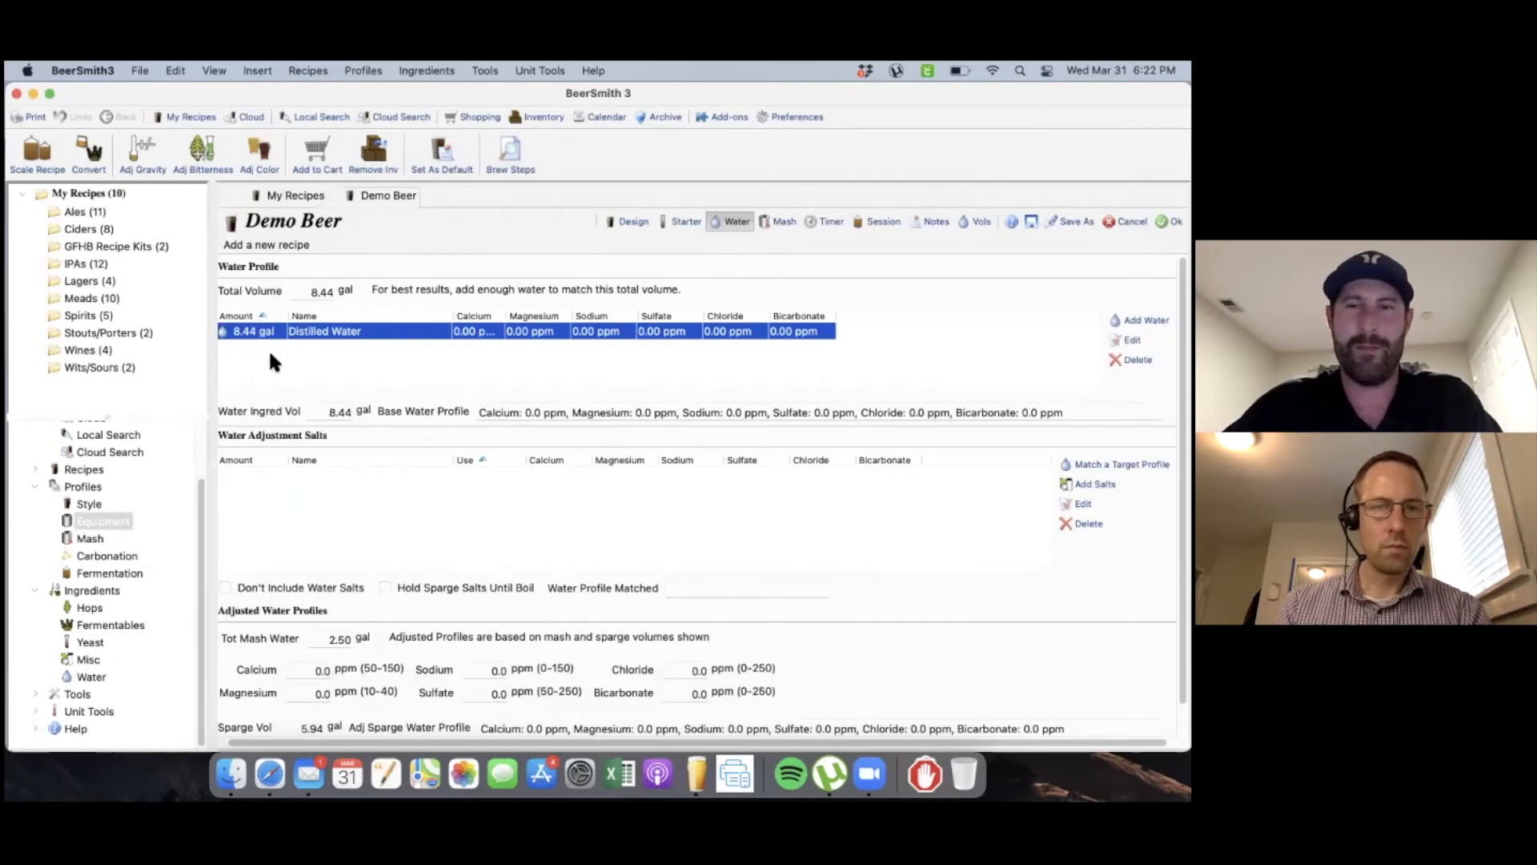
{"action": "left_click", "coordinate": [628, 220]}
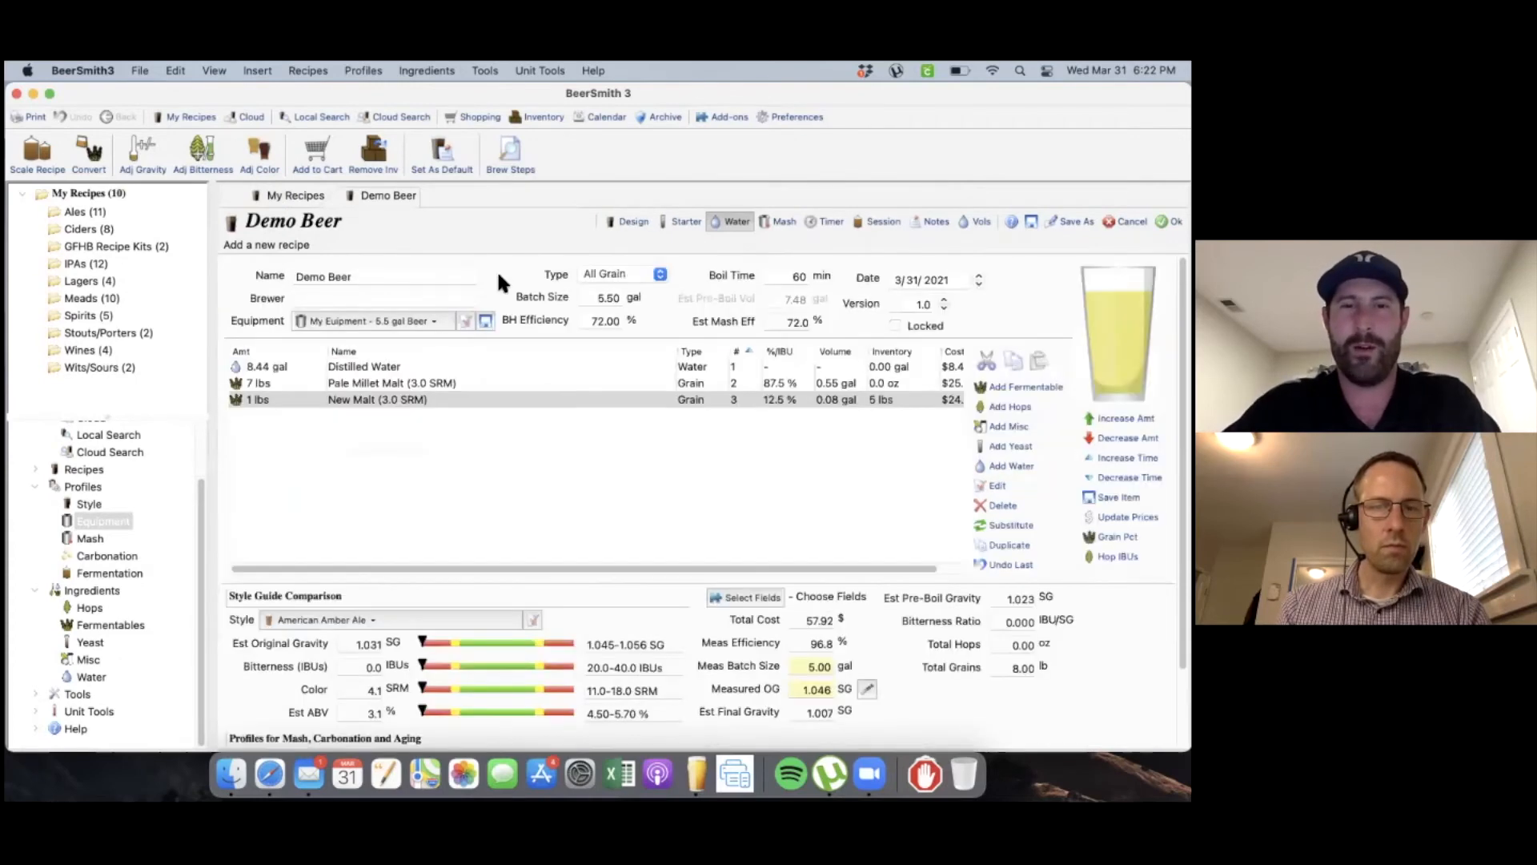
{"action": "left_click", "coordinate": [744, 222]}
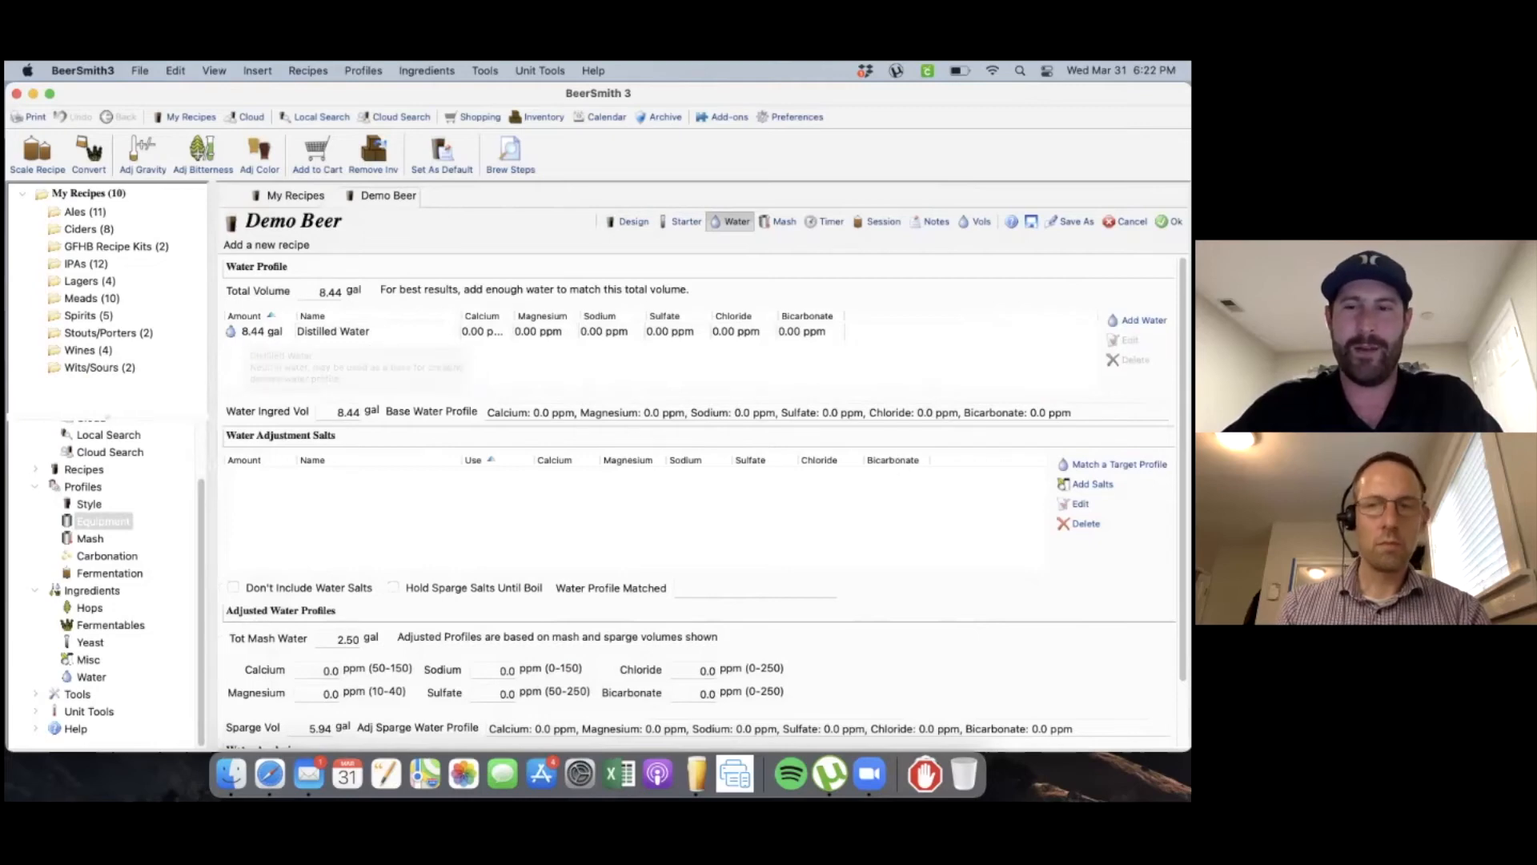
Step: Start matching the recipe's water to a target profile and open the list of available target profiles
{"action": "left_click", "coordinate": [1113, 465]}
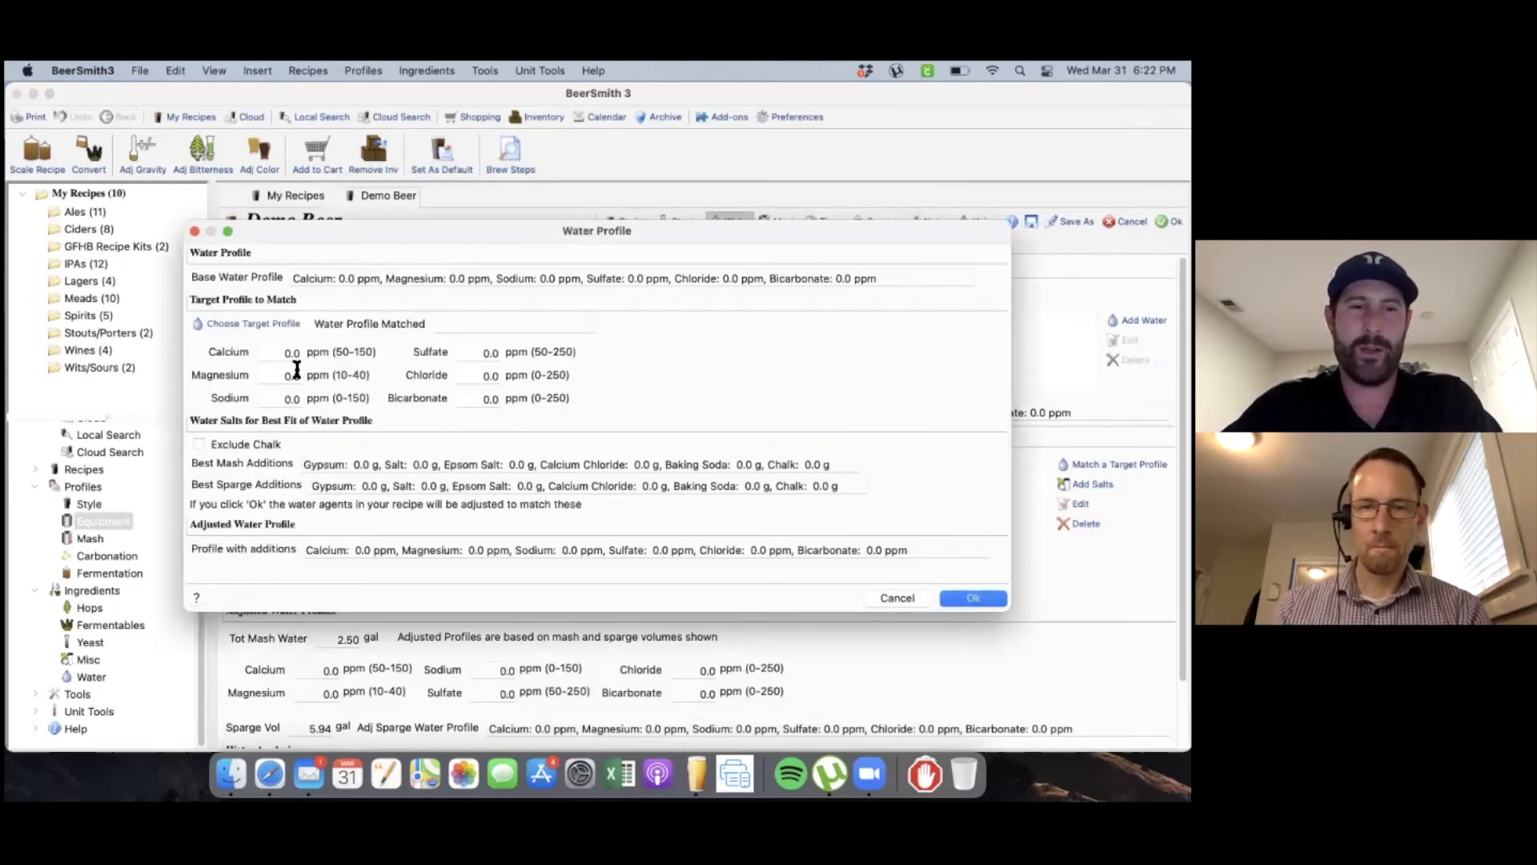
{"action": "left_click", "coordinate": [259, 324]}
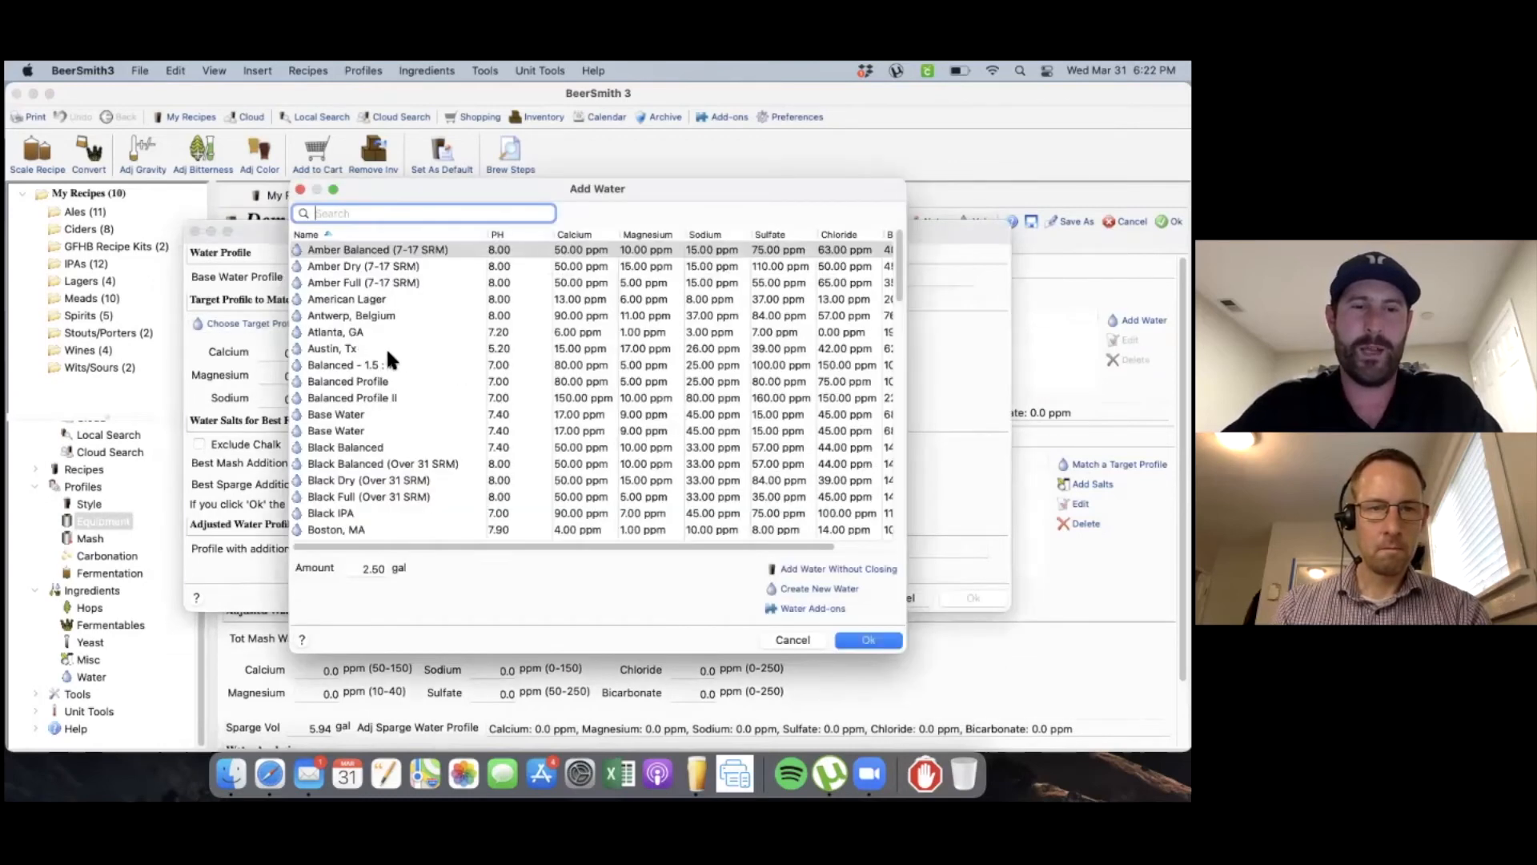
{"action": "scroll", "coordinate": [386, 360], "scroll_direction": "down", "scroll_amount": 2}
{"action": "type", "text": "neip"}
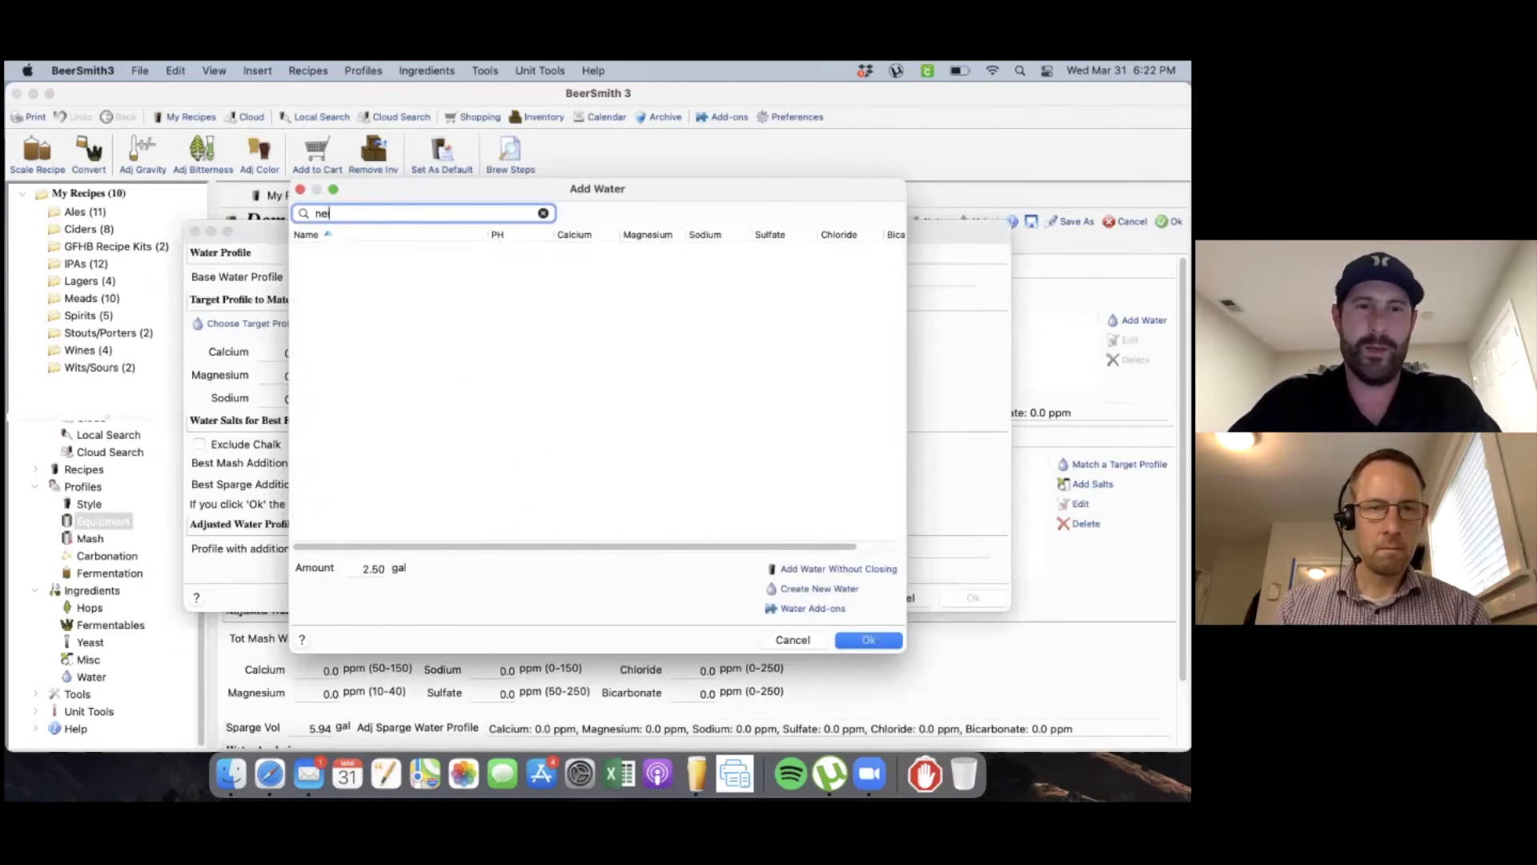
{"action": "key", "text": "BackSpace"}
{"action": "key", "text": "BackSpace"}
{"action": "key", "text": "BackSpace"}
{"action": "key", "text": "BackSpace"}
{"action": "type", "text": "new"}
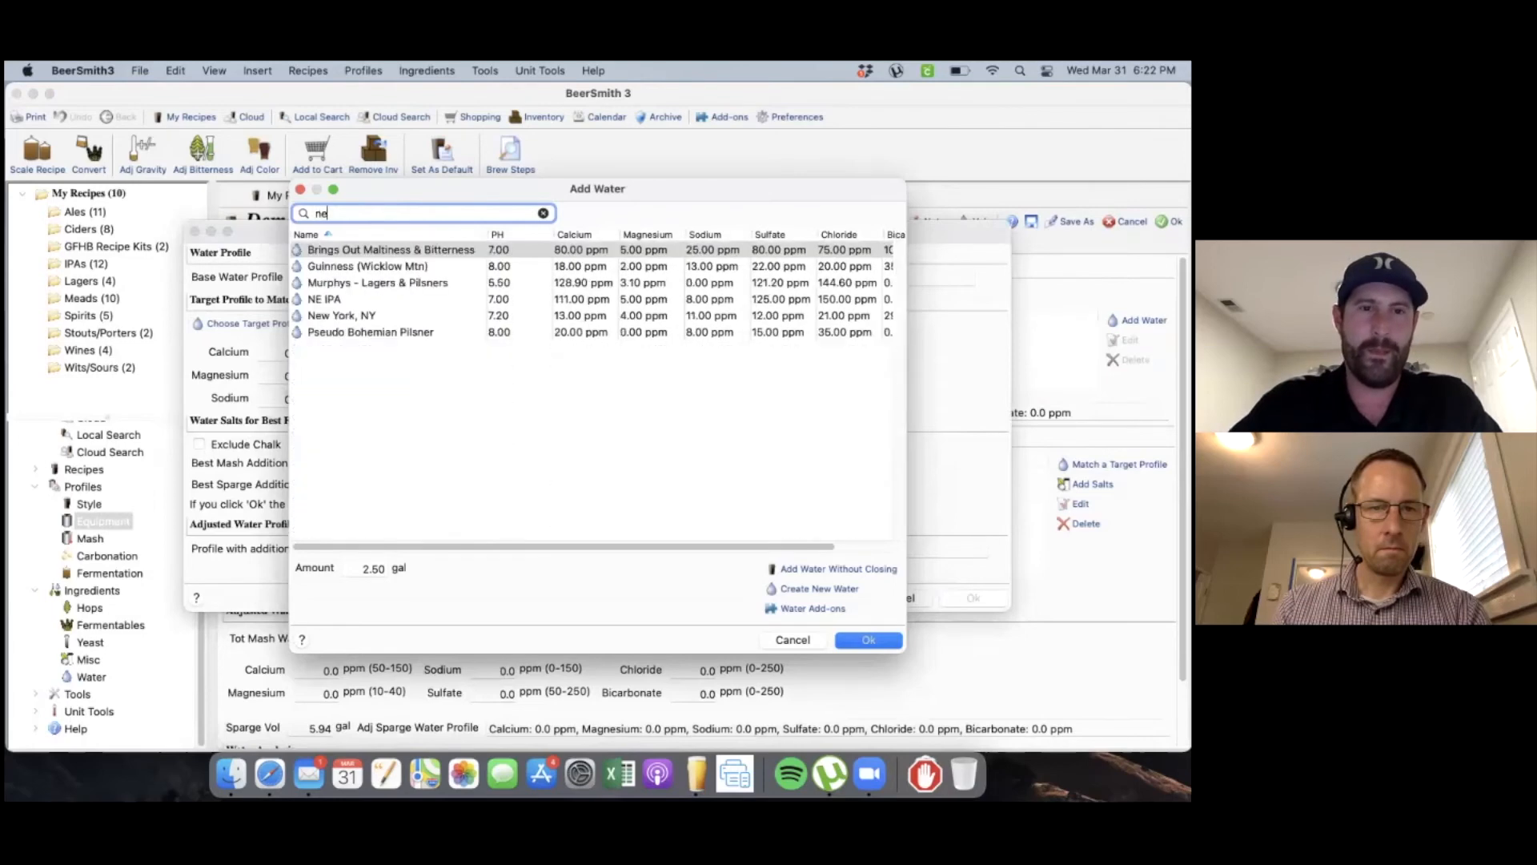
{"action": "key", "text": "BackSpace"}
{"action": "key", "text": "BackSpace"}
{"action": "key", "text": "BackSpace"}
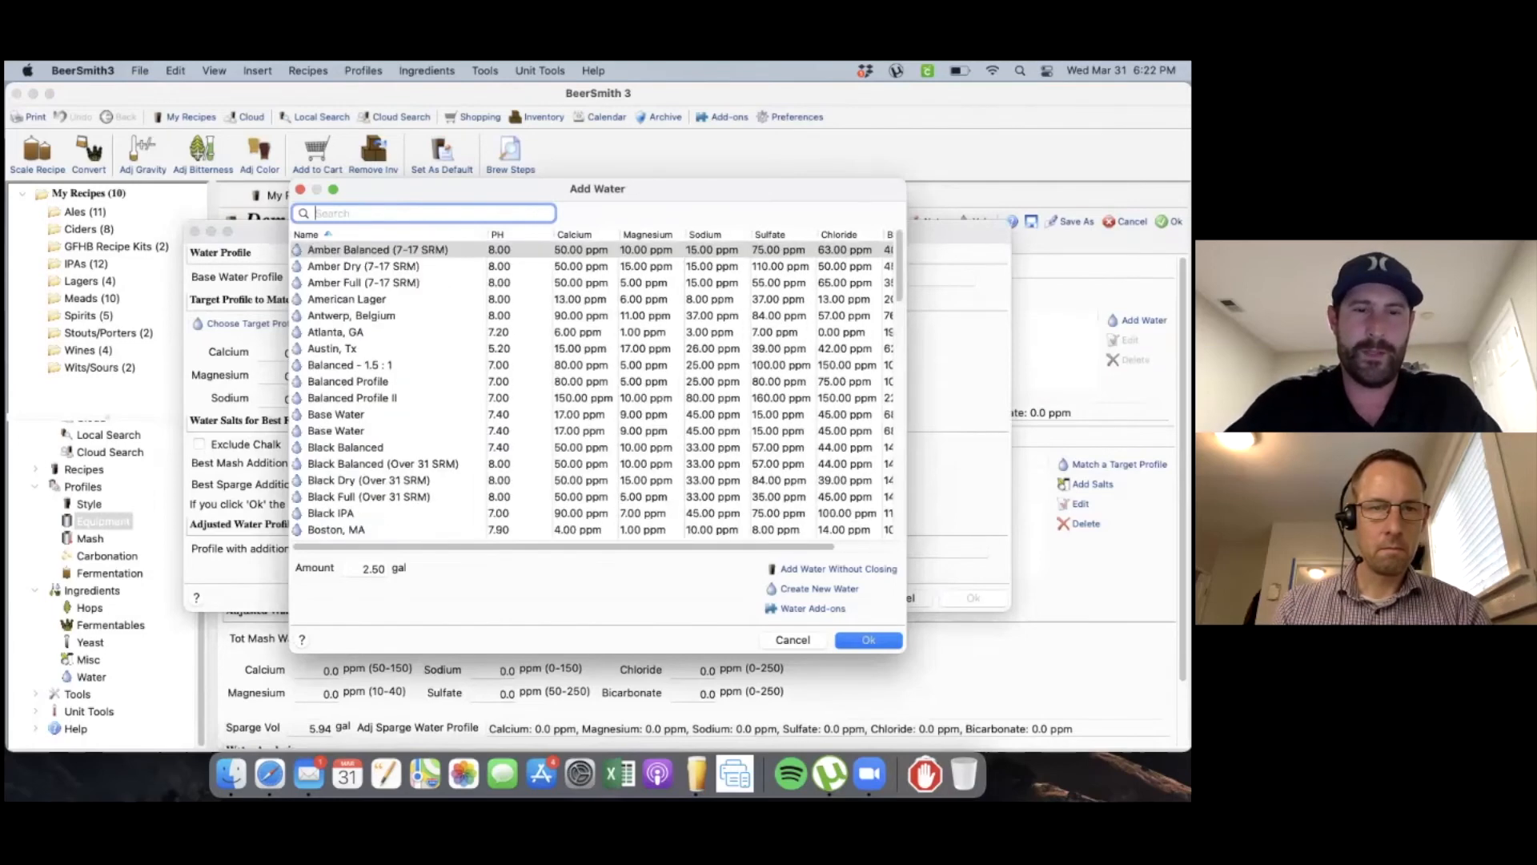
Step: Choose NE IPA as the target water profile and apply the calculated salt additions to the recipe
{"action": "scroll", "coordinate": [358, 448], "scroll_direction": "down", "scroll_amount": 4}
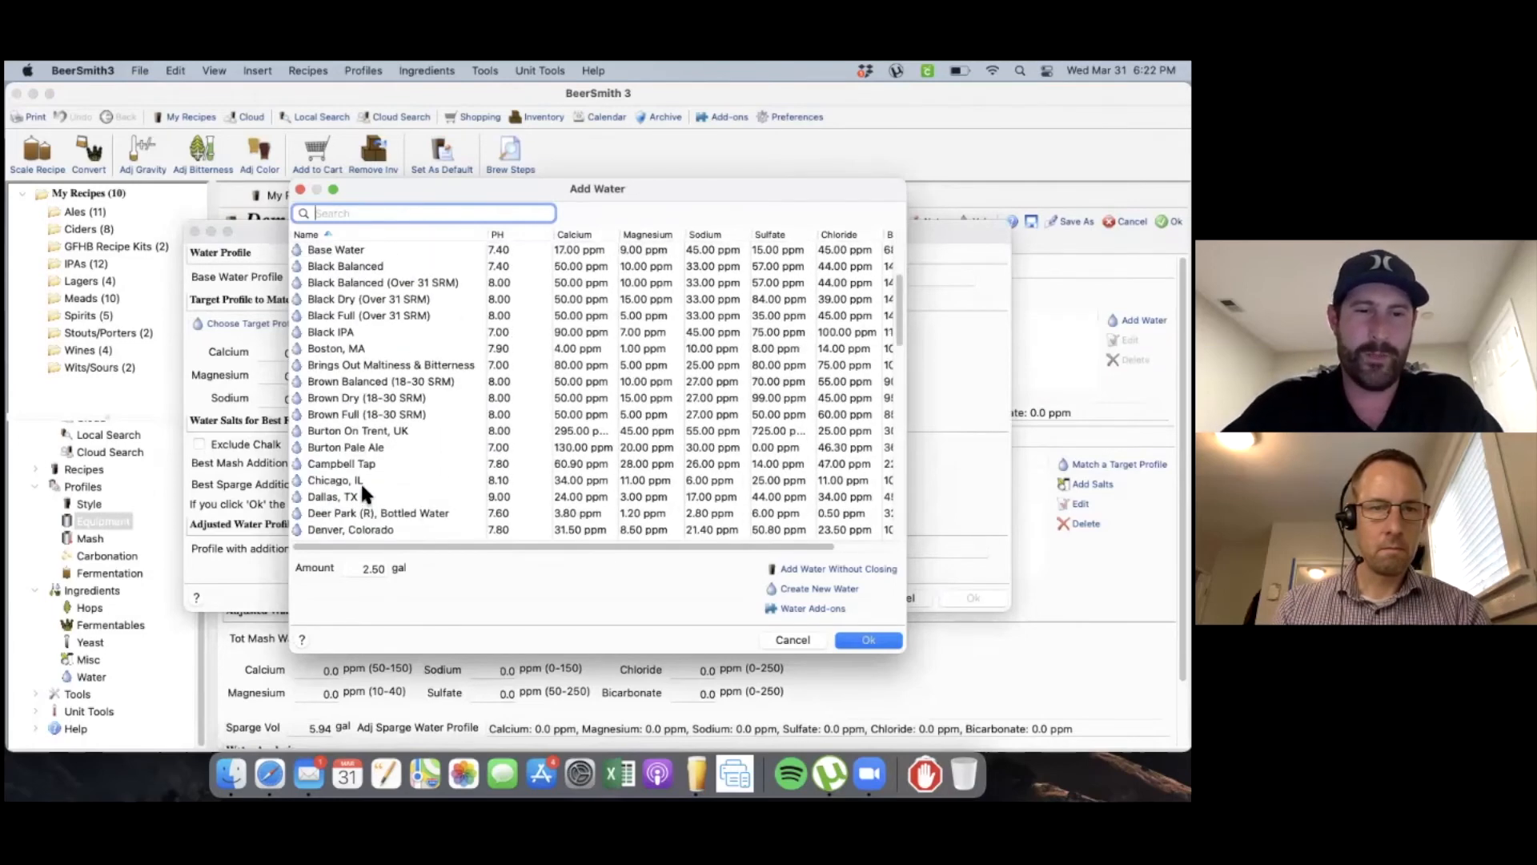
{"action": "scroll", "coordinate": [360, 473], "scroll_direction": "down", "scroll_amount": 5}
{"action": "left_click", "coordinate": [340, 397]}
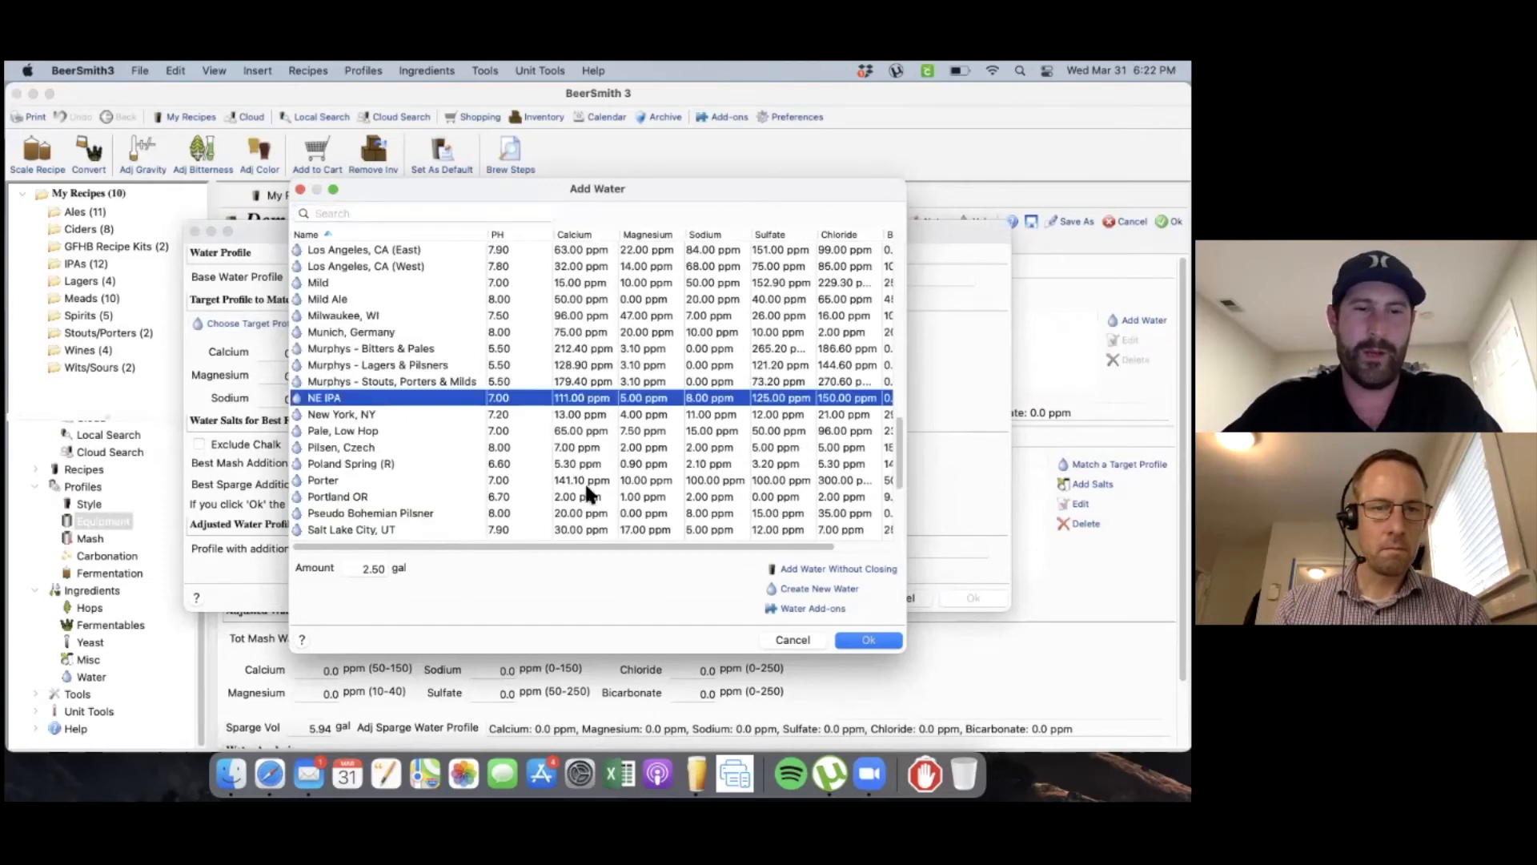
{"action": "left_click", "coordinate": [860, 641]}
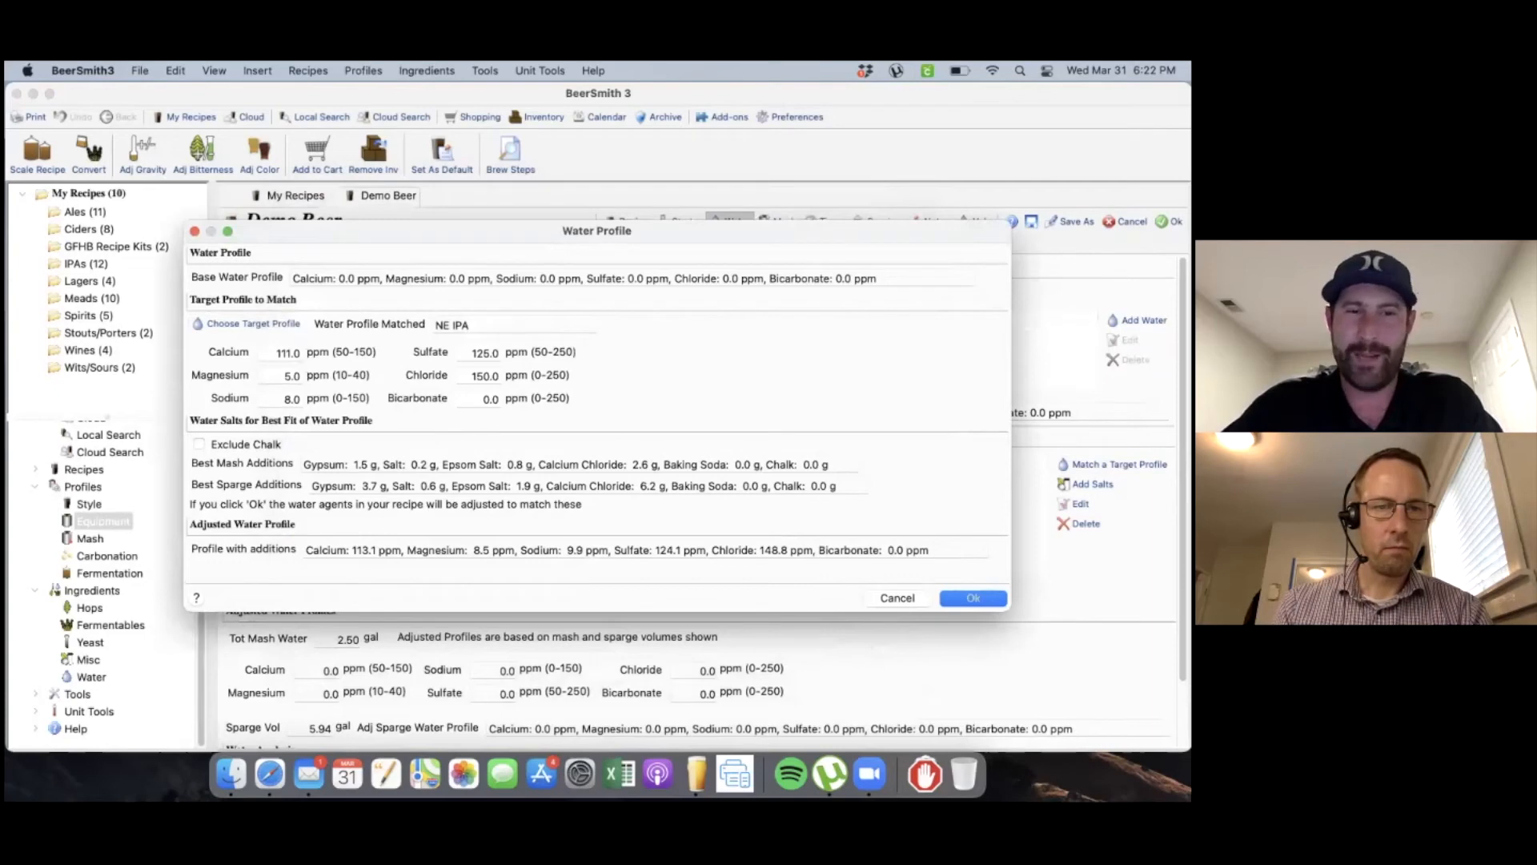
{"action": "key", "text": "Return"}
Step: Review the mash and sparge entries in the water adjustment salts, along with the adjusted profiles and water analysis
{"action": "scroll", "coordinate": [563, 480], "scroll_direction": "down", "scroll_amount": 2}
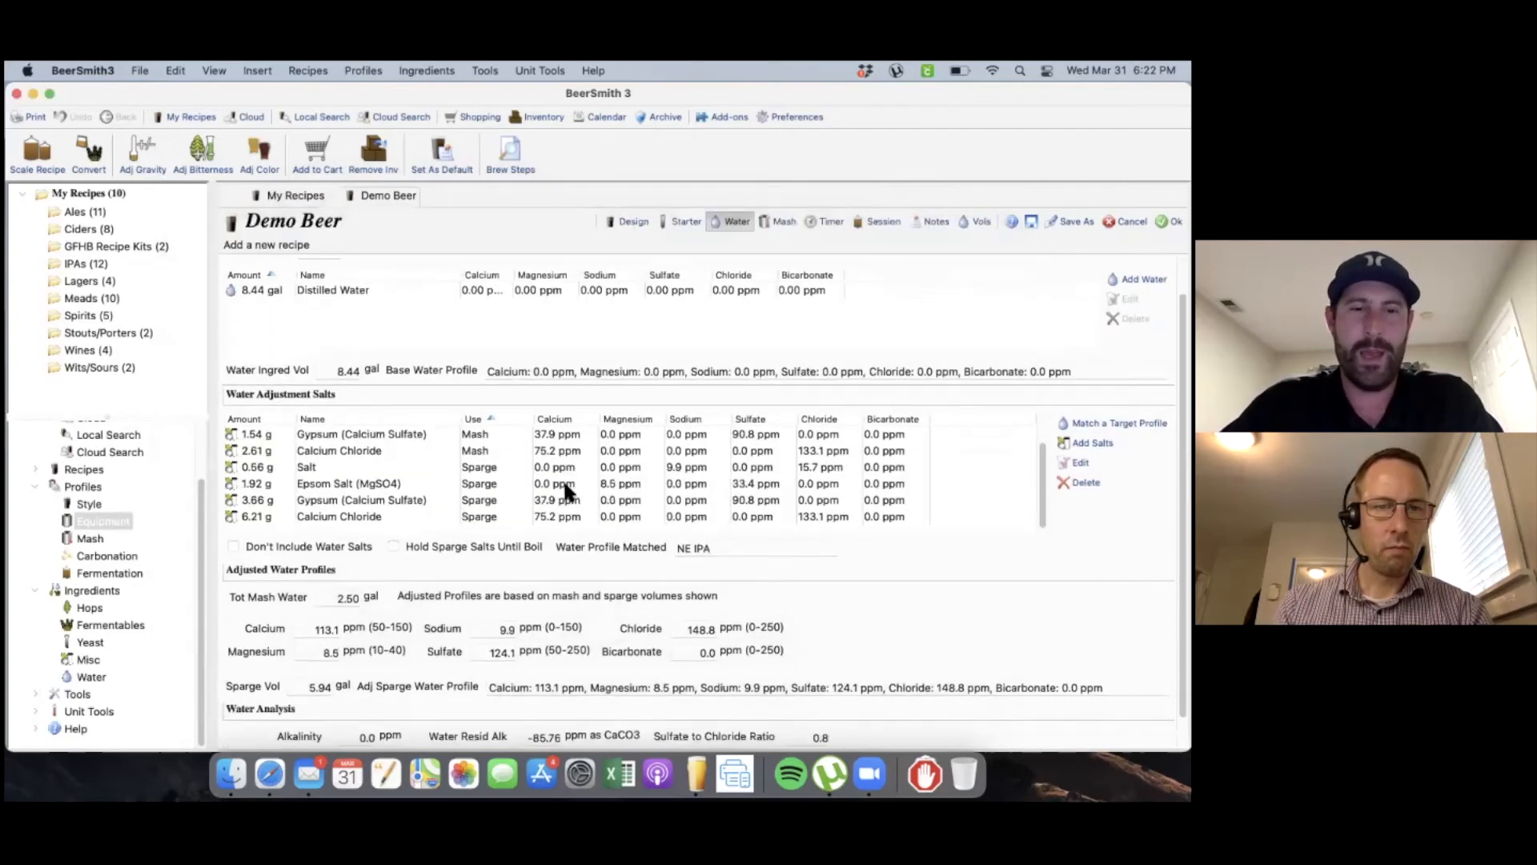
{"action": "left_click", "coordinate": [494, 460]}
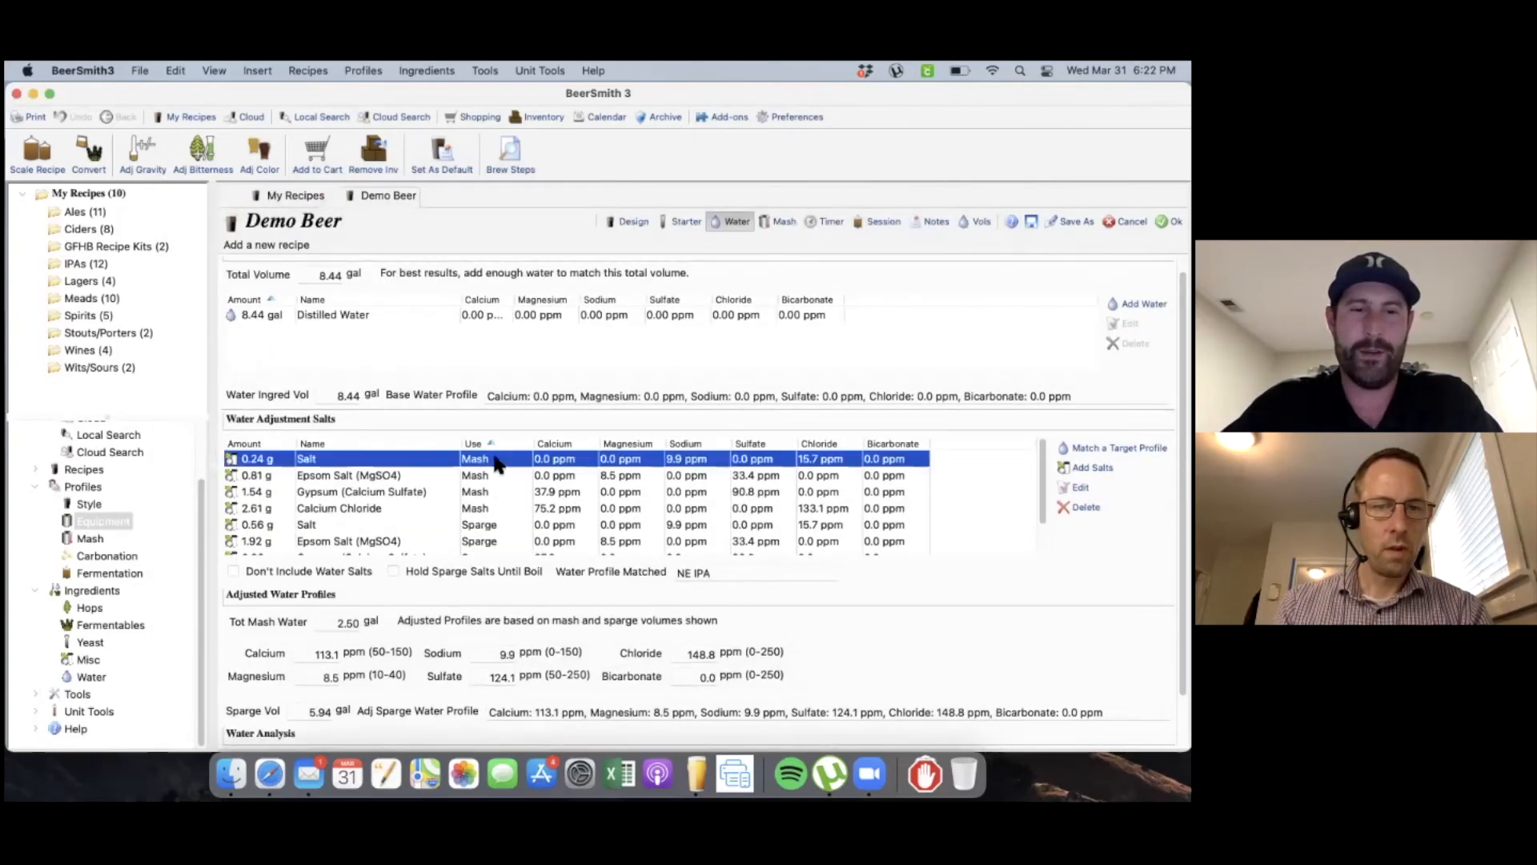
{"action": "left_click", "coordinate": [494, 475]}
{"action": "left_click", "coordinate": [492, 491]}
{"action": "left_click", "coordinate": [492, 507]}
{"action": "scroll", "coordinate": [496, 516], "scroll_direction": "down", "scroll_amount": 2}
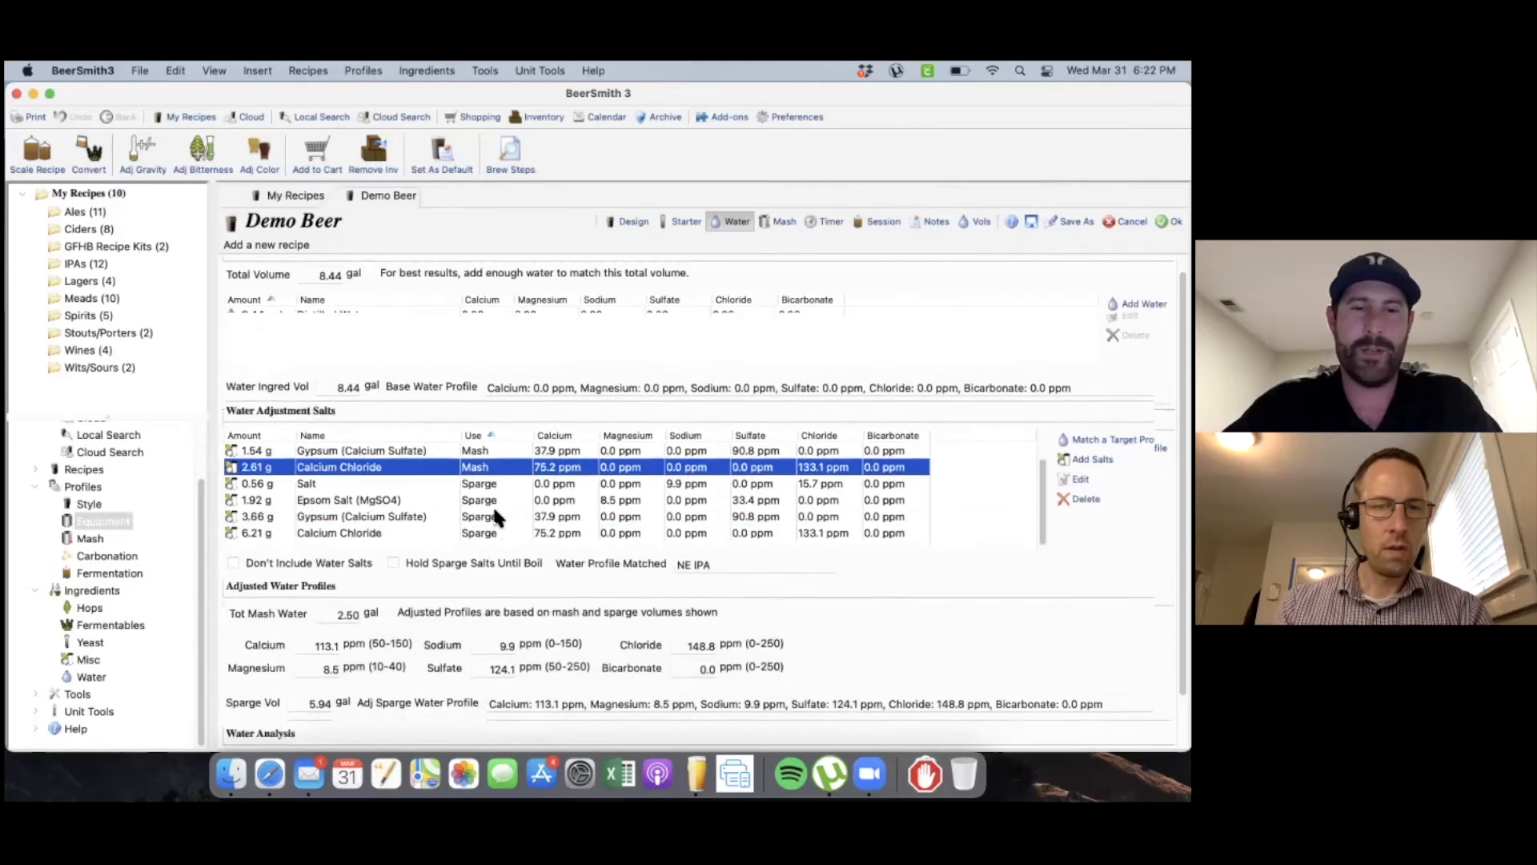
{"action": "scroll", "coordinate": [494, 512], "scroll_direction": "down", "scroll_amount": 1}
{"action": "left_click", "coordinate": [495, 459]}
{"action": "left_click", "coordinate": [495, 476]}
{"action": "left_click", "coordinate": [496, 492]}
{"action": "left_click", "coordinate": [496, 507]}
{"action": "scroll", "coordinate": [497, 506], "scroll_direction": "down", "scroll_amount": 1}
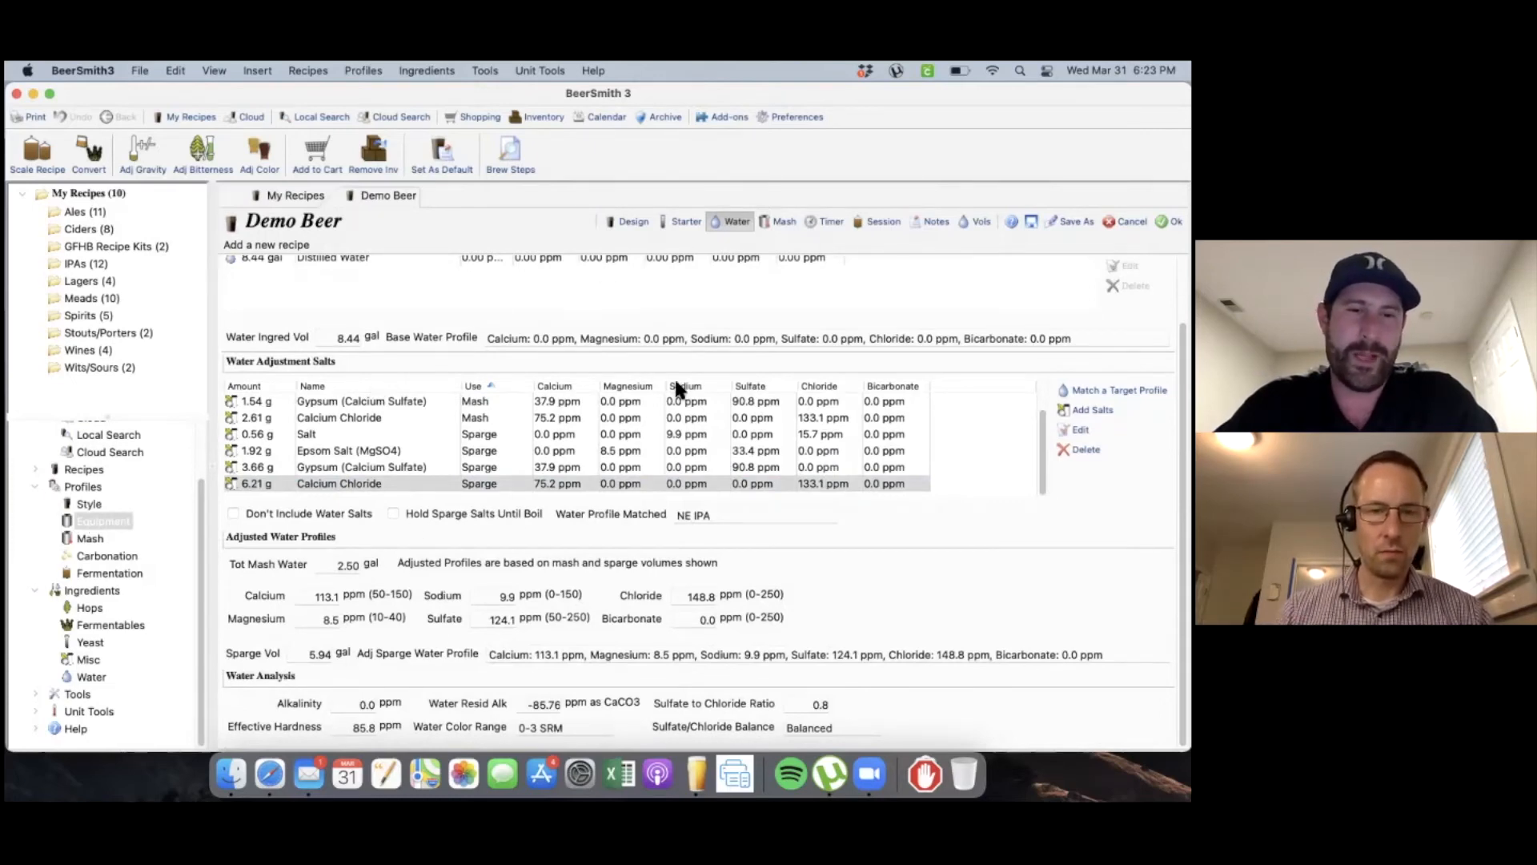
Step: Browse the Water ingredient list, search it for "camp" and examine the Campbell Tap profile
{"action": "left_click", "coordinate": [90, 677]}
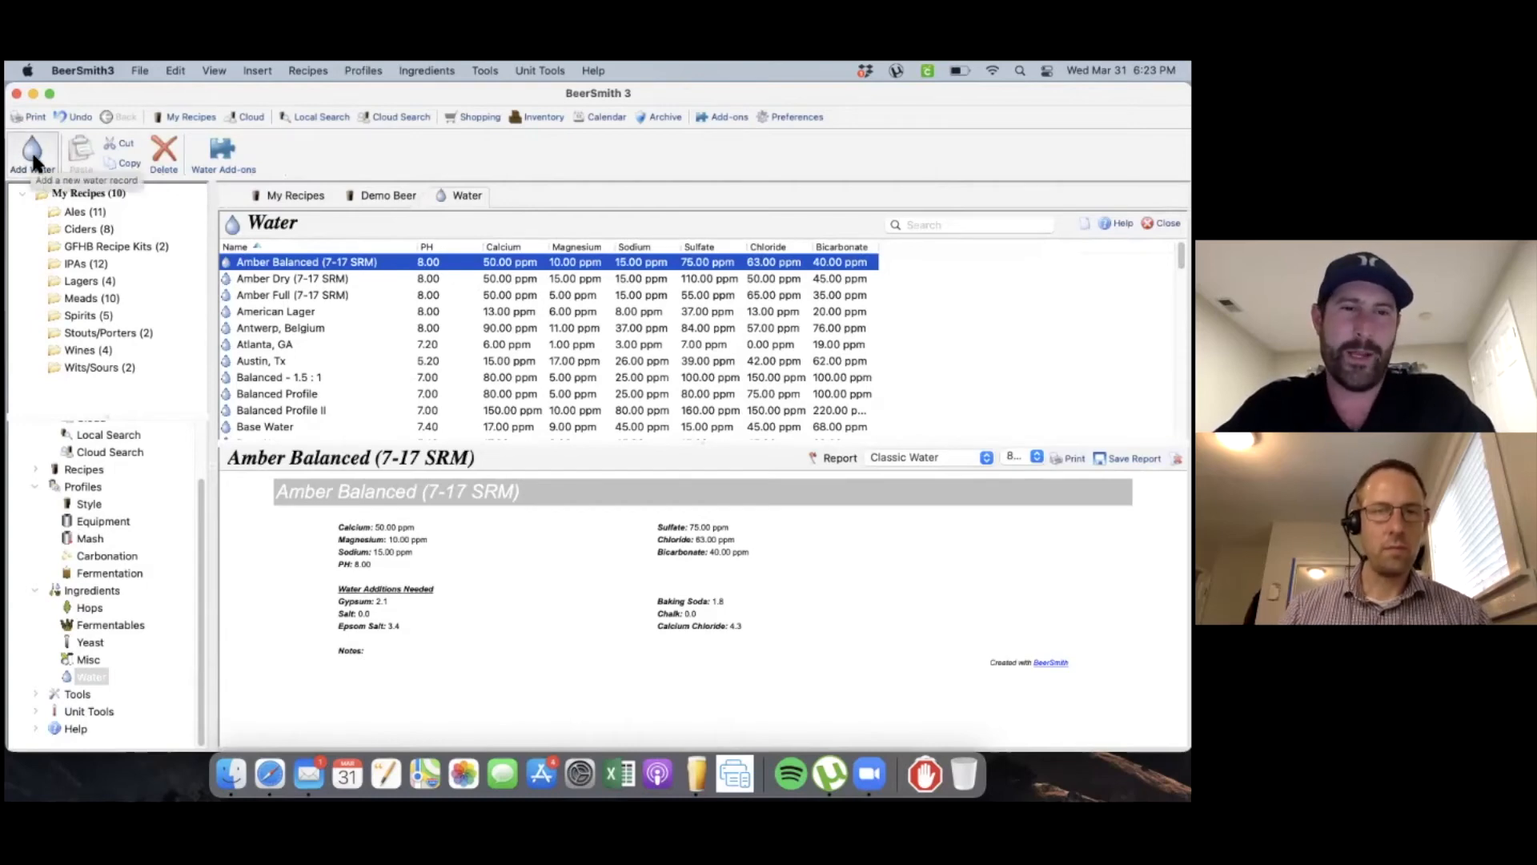
{"action": "scroll", "coordinate": [382, 303], "scroll_direction": "down", "scroll_amount": 5}
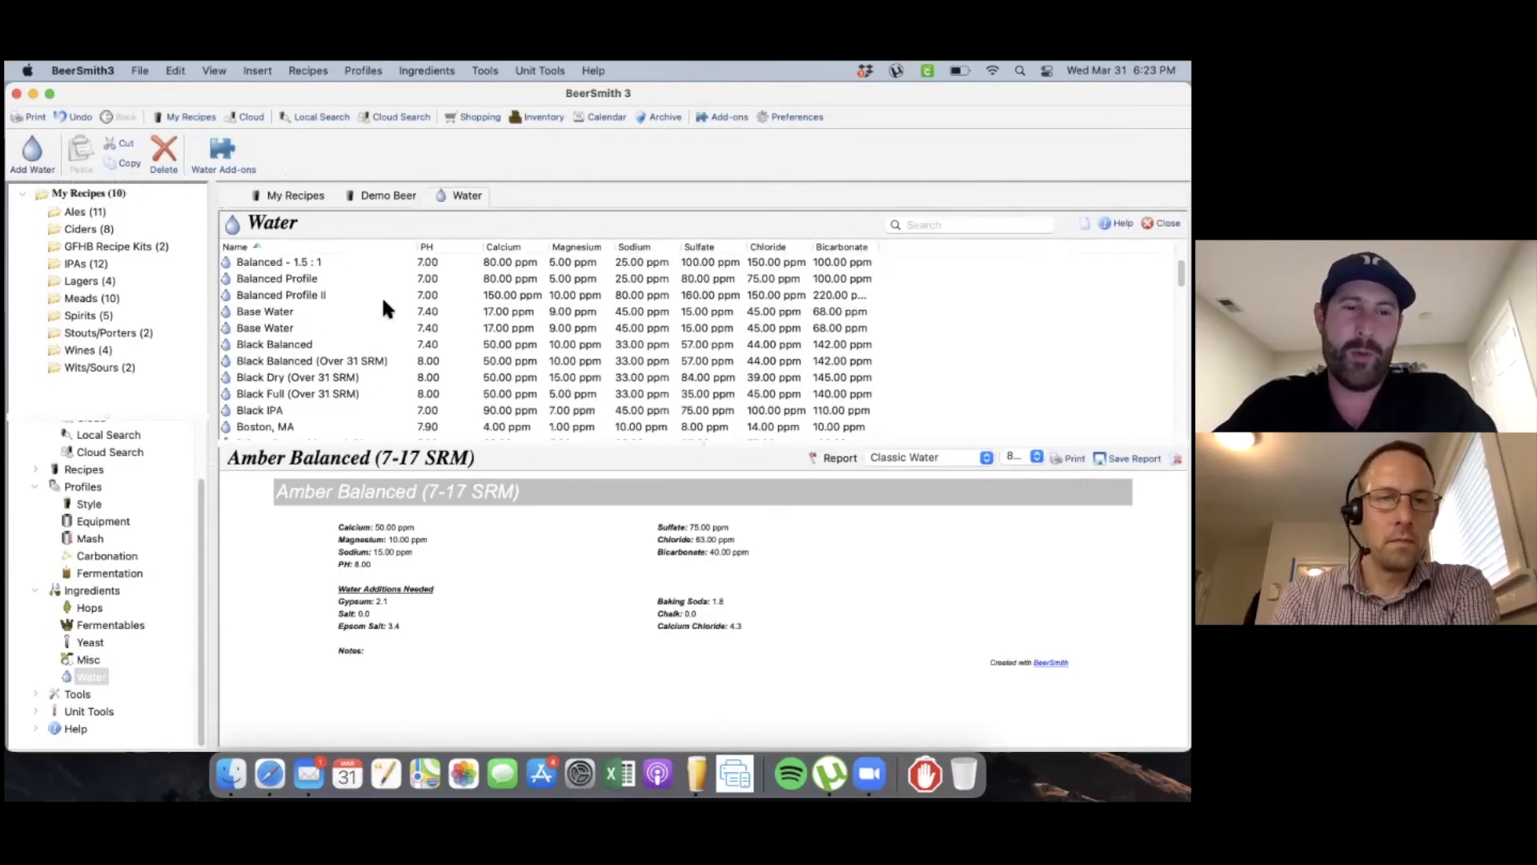
{"action": "scroll", "coordinate": [382, 304], "scroll_direction": "down", "scroll_amount": 5}
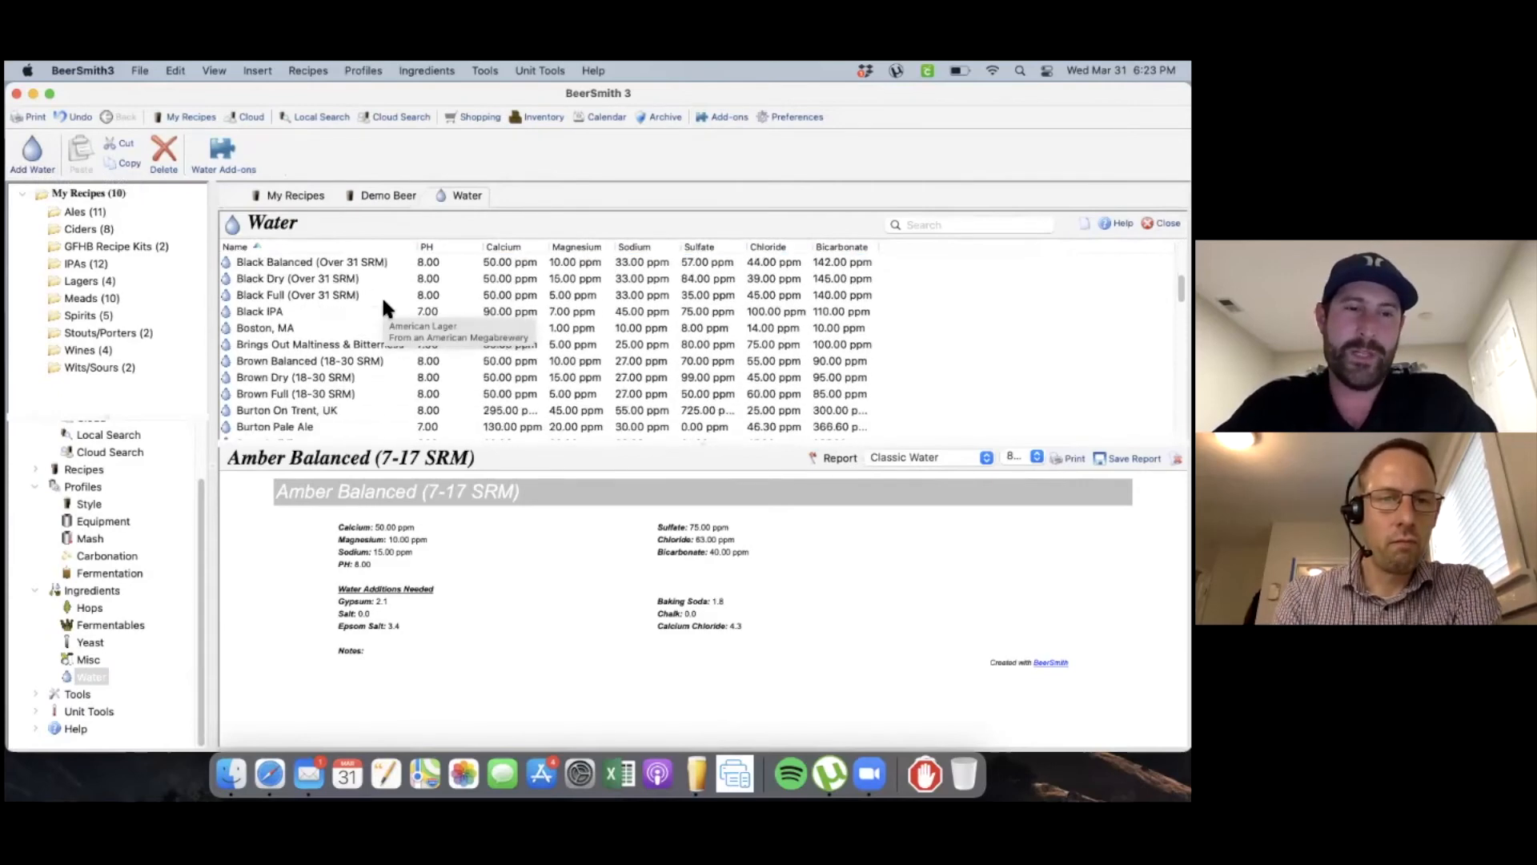
{"action": "scroll", "coordinate": [382, 304], "scroll_direction": "down", "scroll_amount": 4}
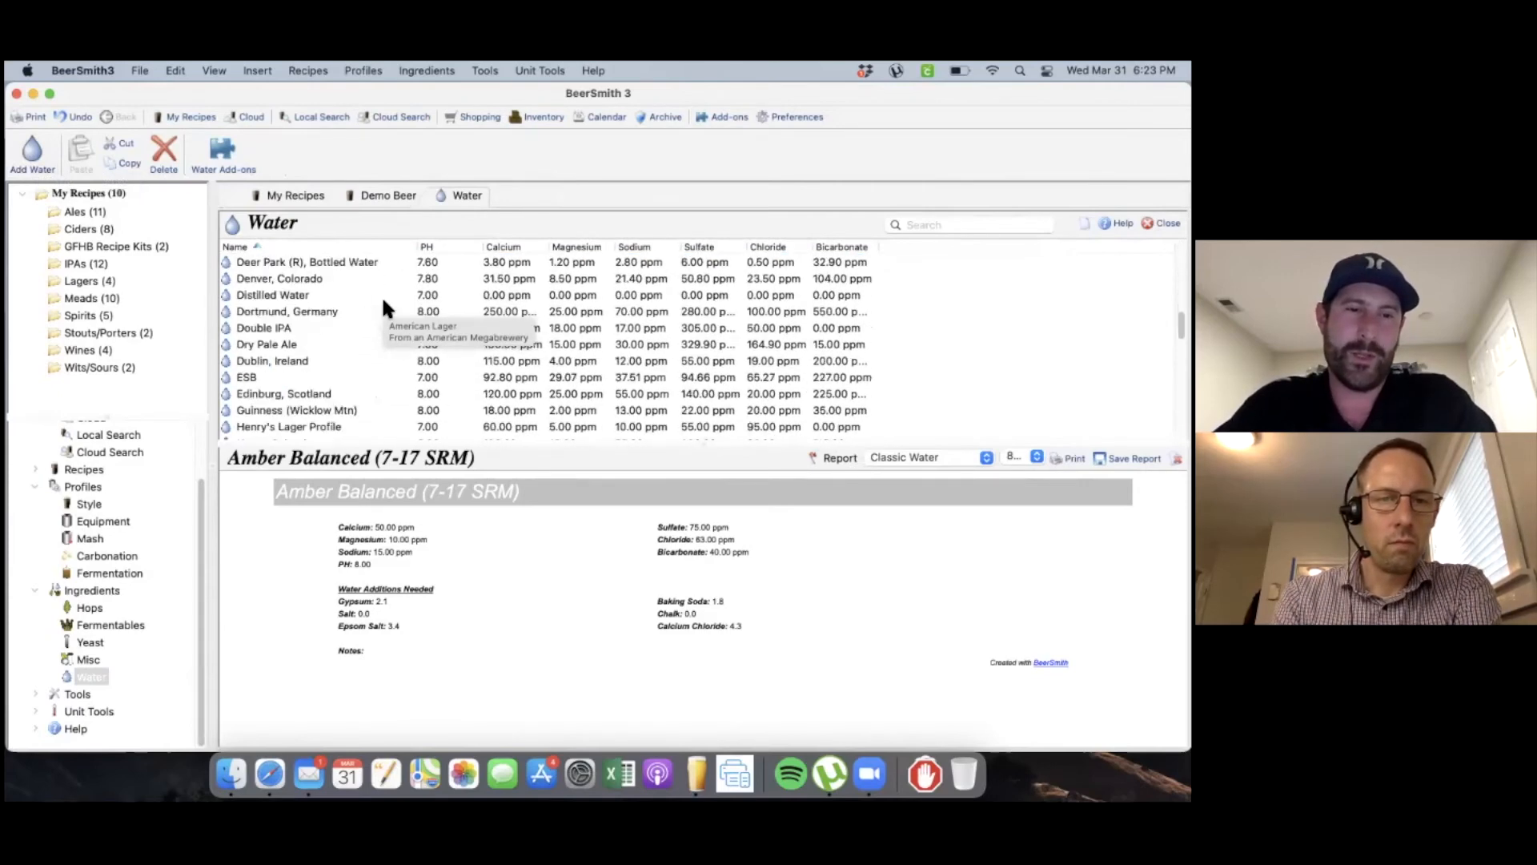
{"action": "left_click", "coordinate": [940, 224]}
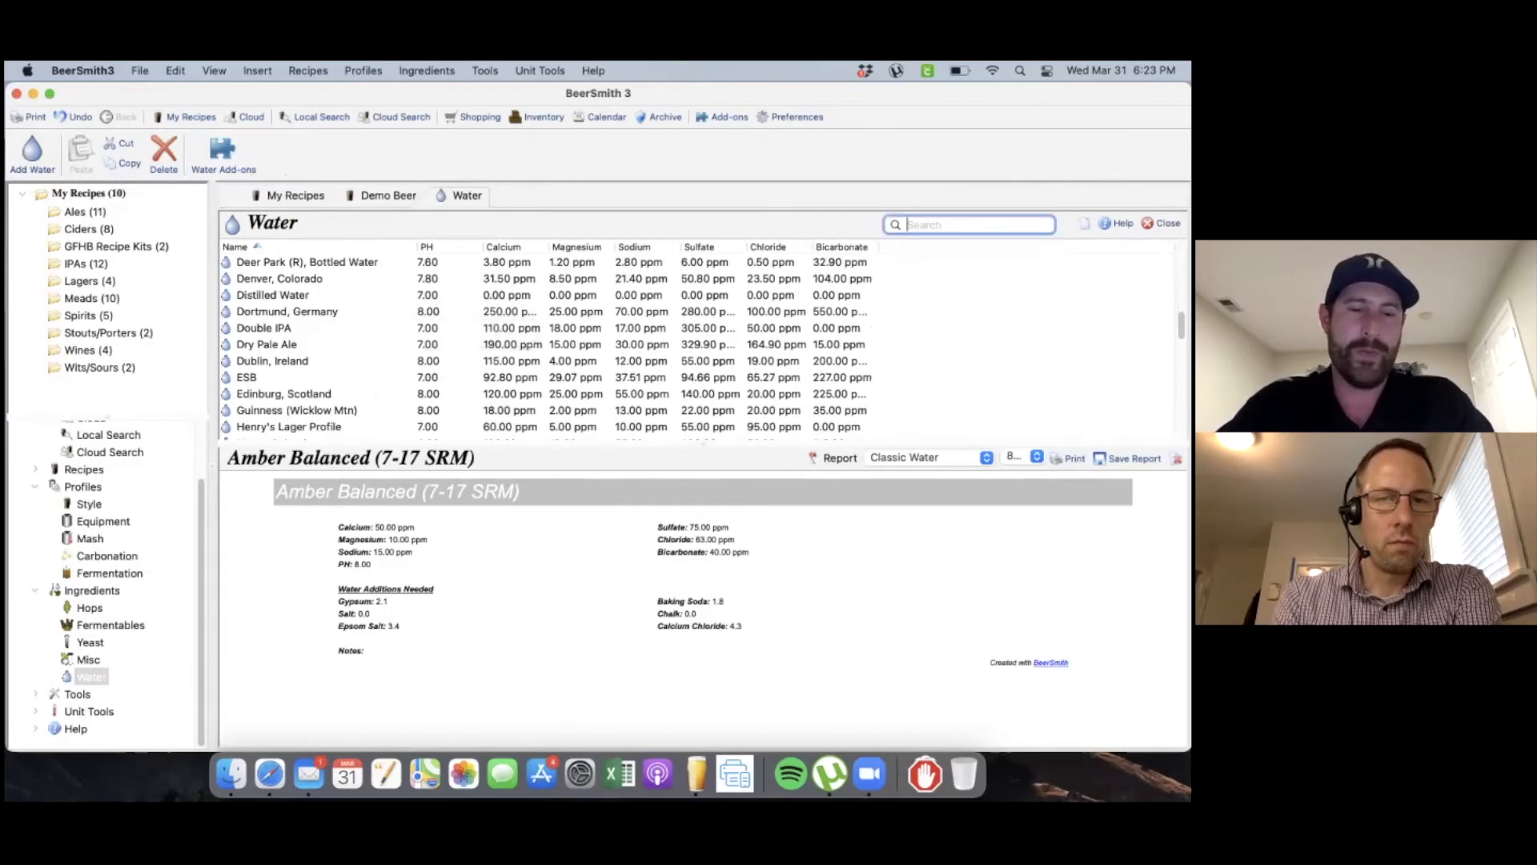
{"action": "type", "text": "camp"}
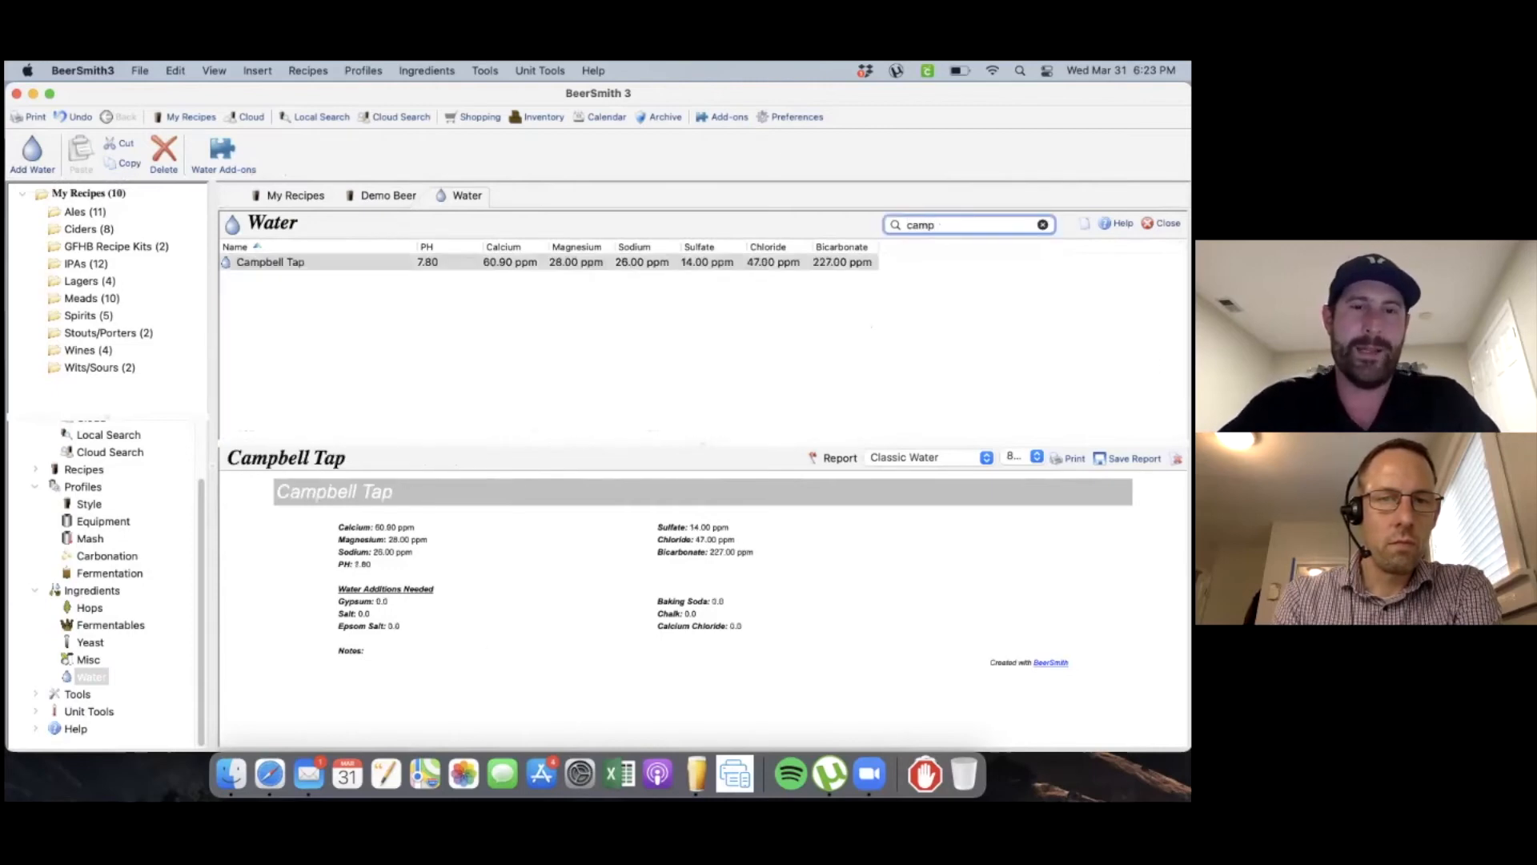
{"action": "left_click", "coordinate": [479, 264]}
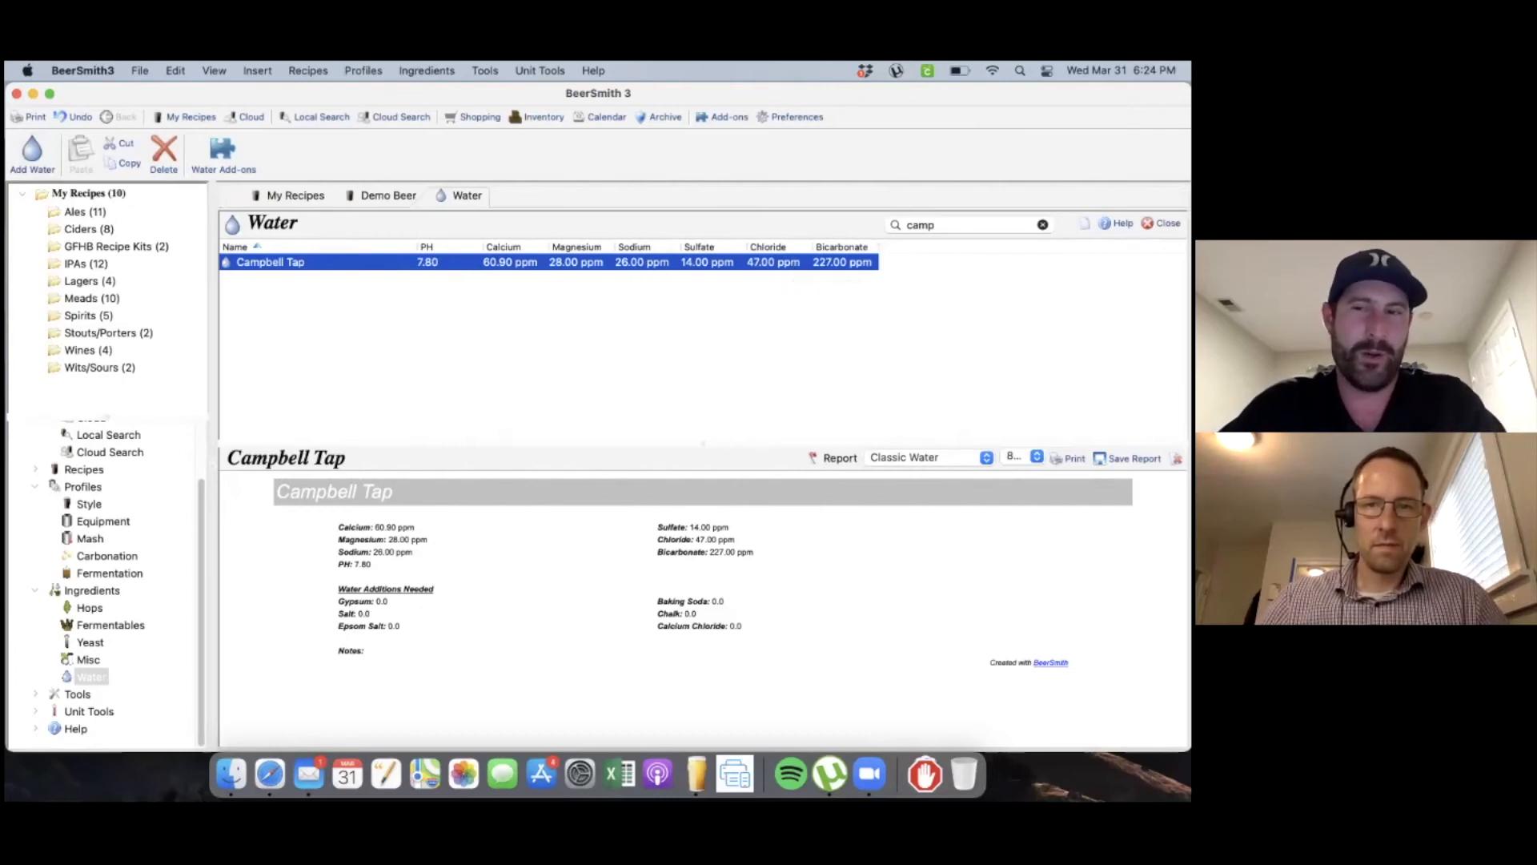
{"action": "left_click", "coordinate": [1042, 225]}
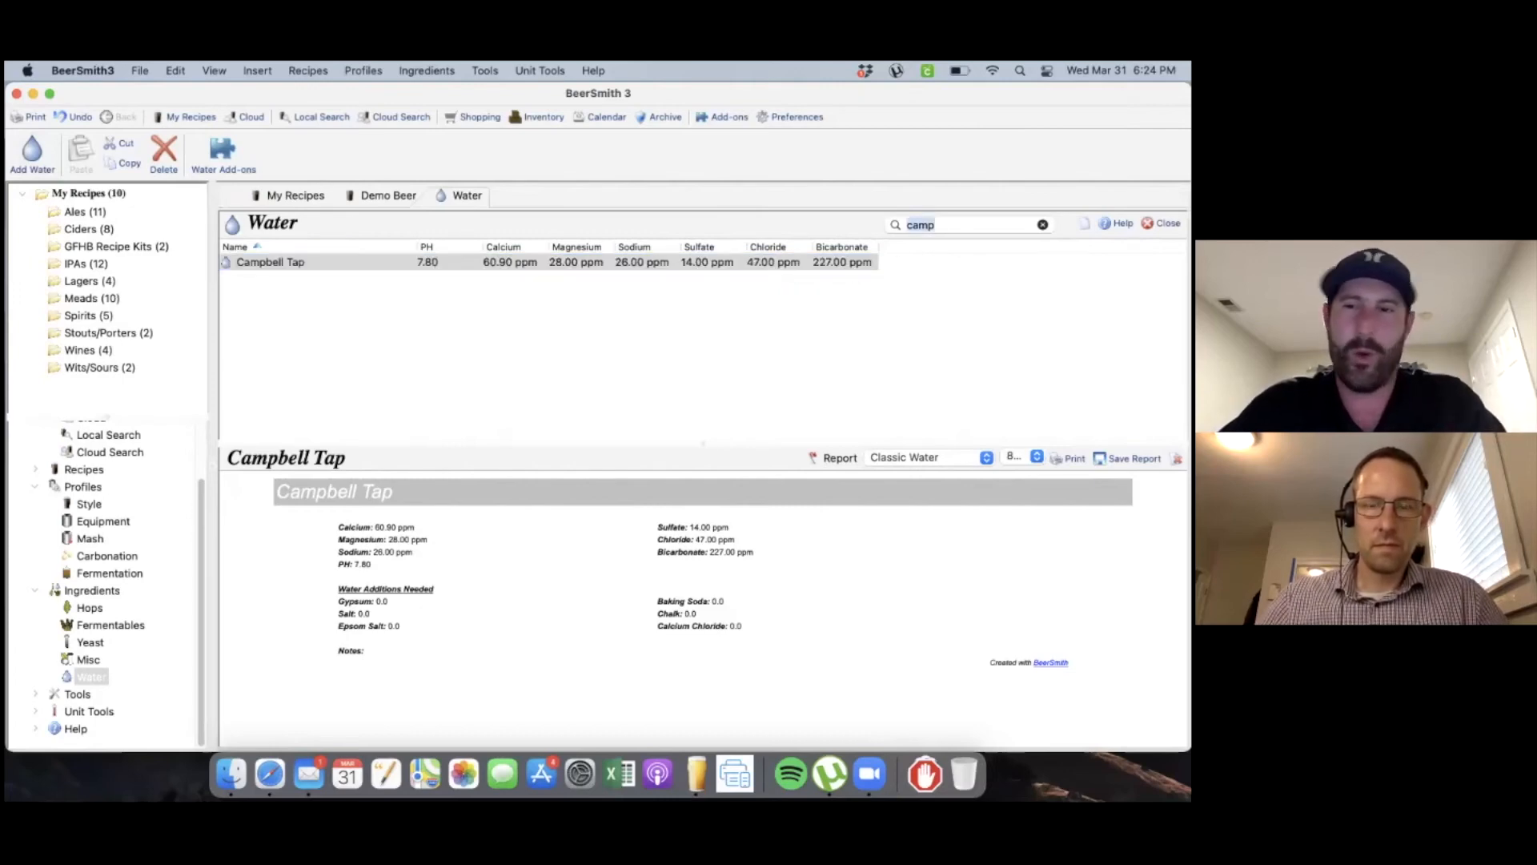
Step: Return to the Demo Beer recipe, open its mash profile's details for review, and close them
{"action": "left_click", "coordinate": [349, 198]}
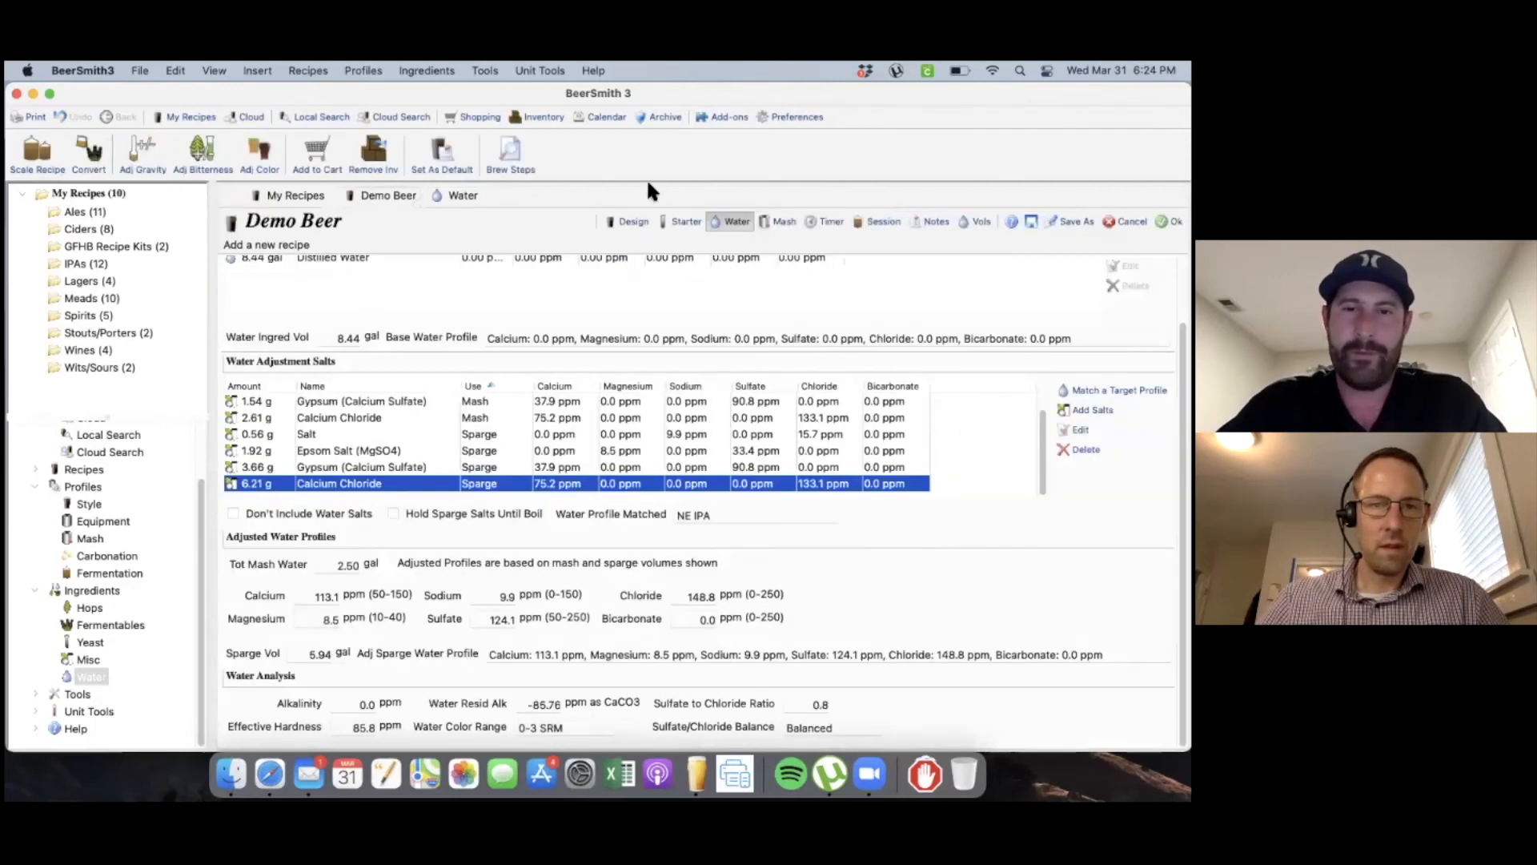
{"action": "left_click", "coordinate": [785, 219]}
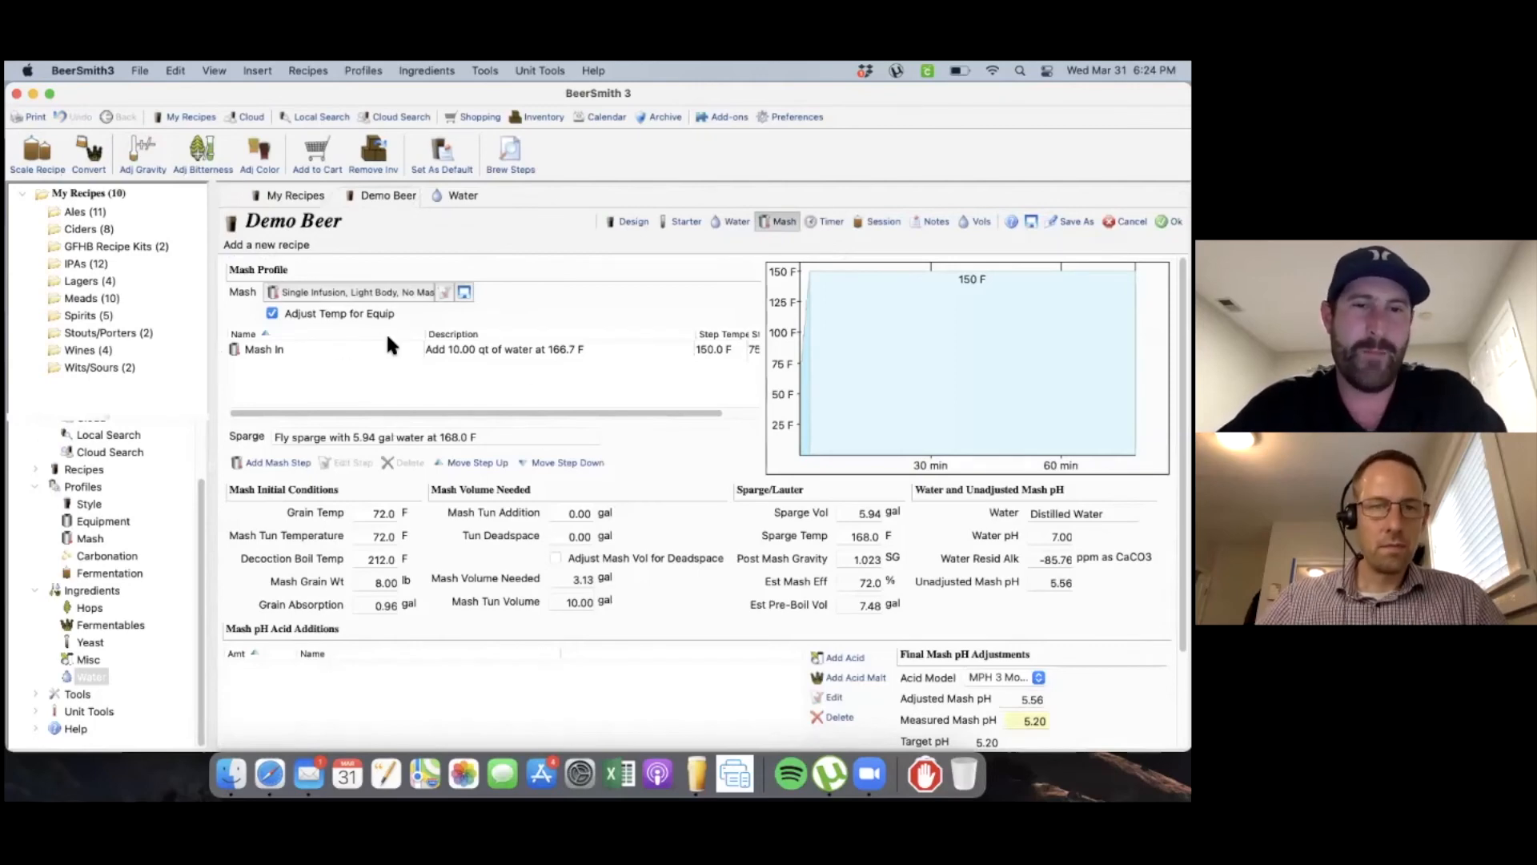
{"action": "left_click", "coordinate": [446, 292]}
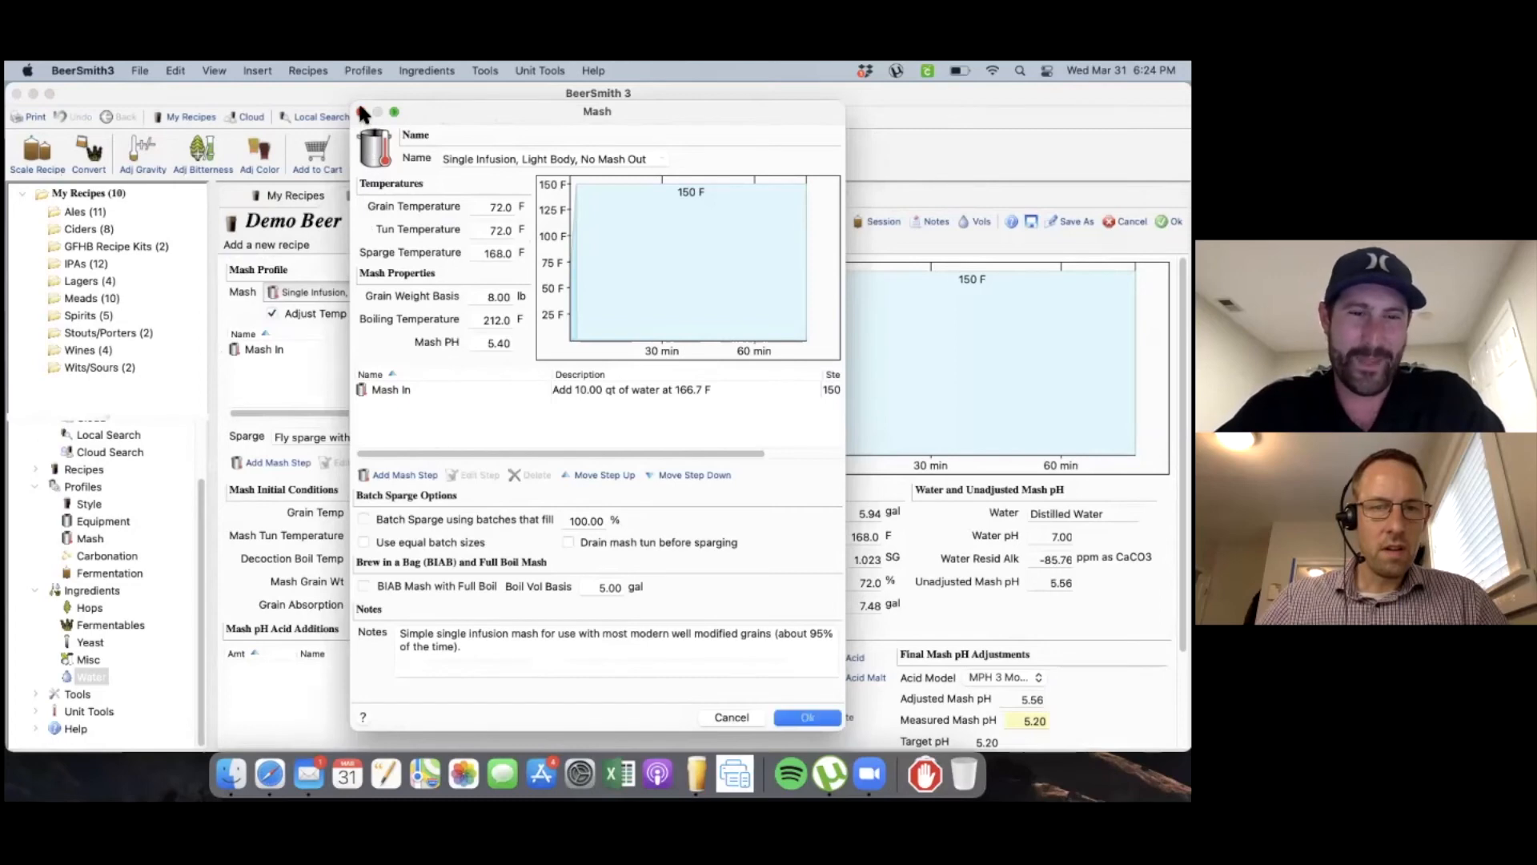
{"action": "key", "text": "Return"}
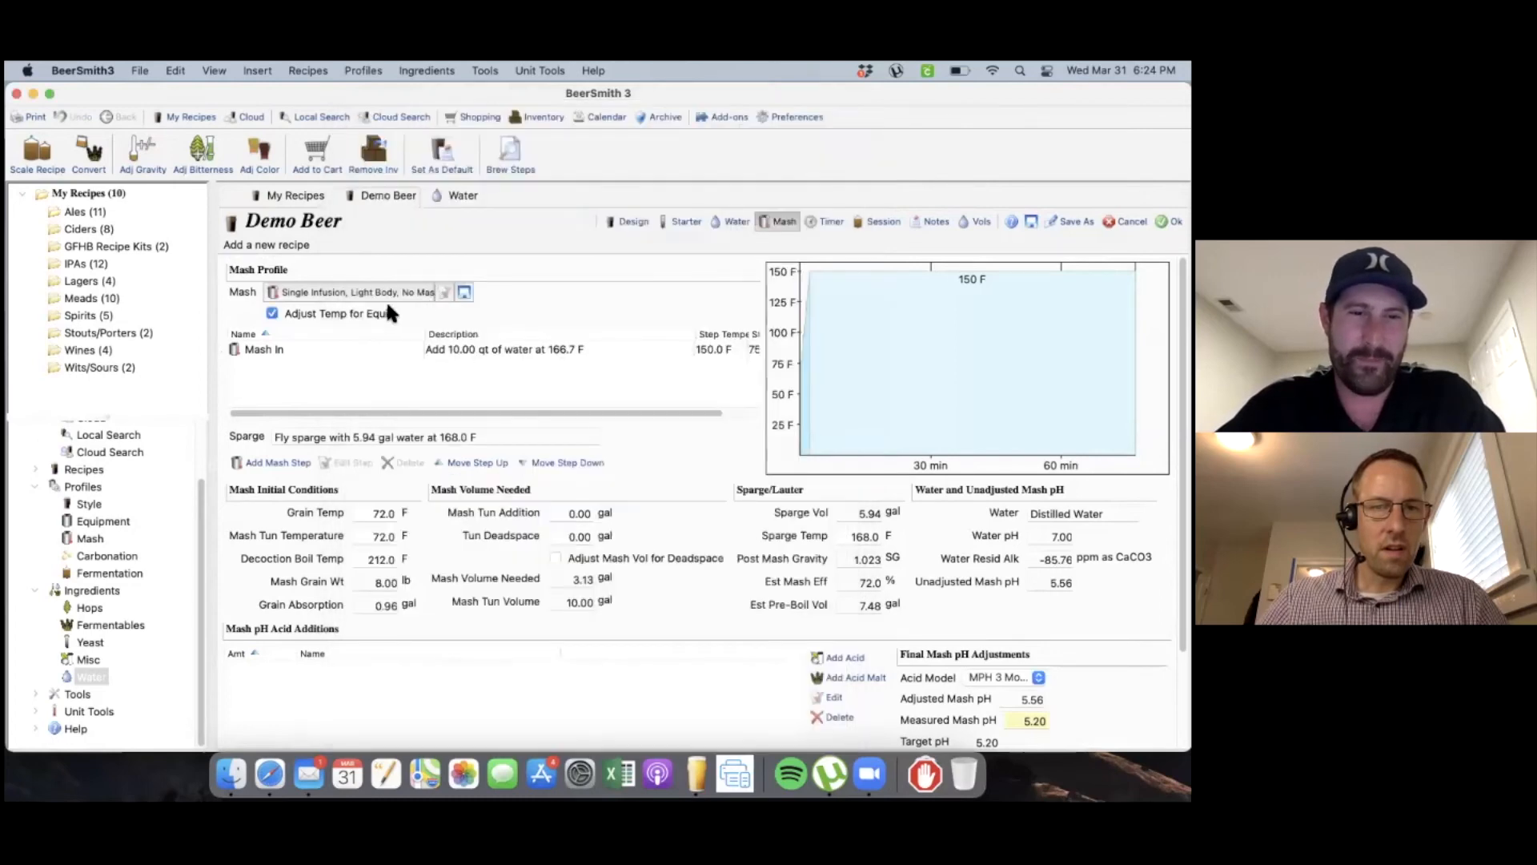
Step: Replace the recipe's mash profile with the third GF Mash entry
{"action": "left_click", "coordinate": [320, 291]}
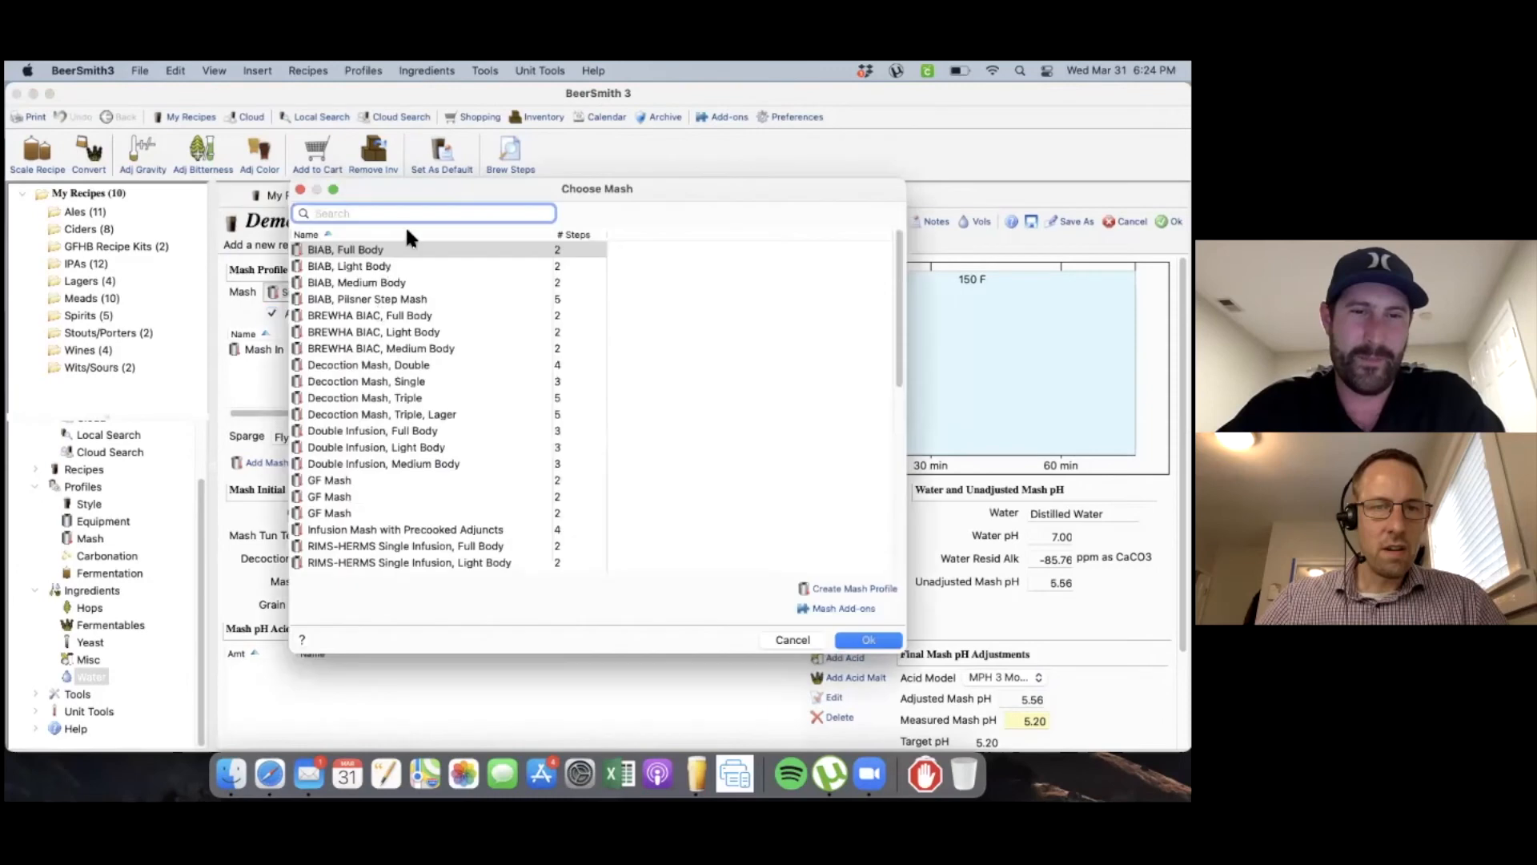
{"action": "left_click", "coordinate": [336, 513]}
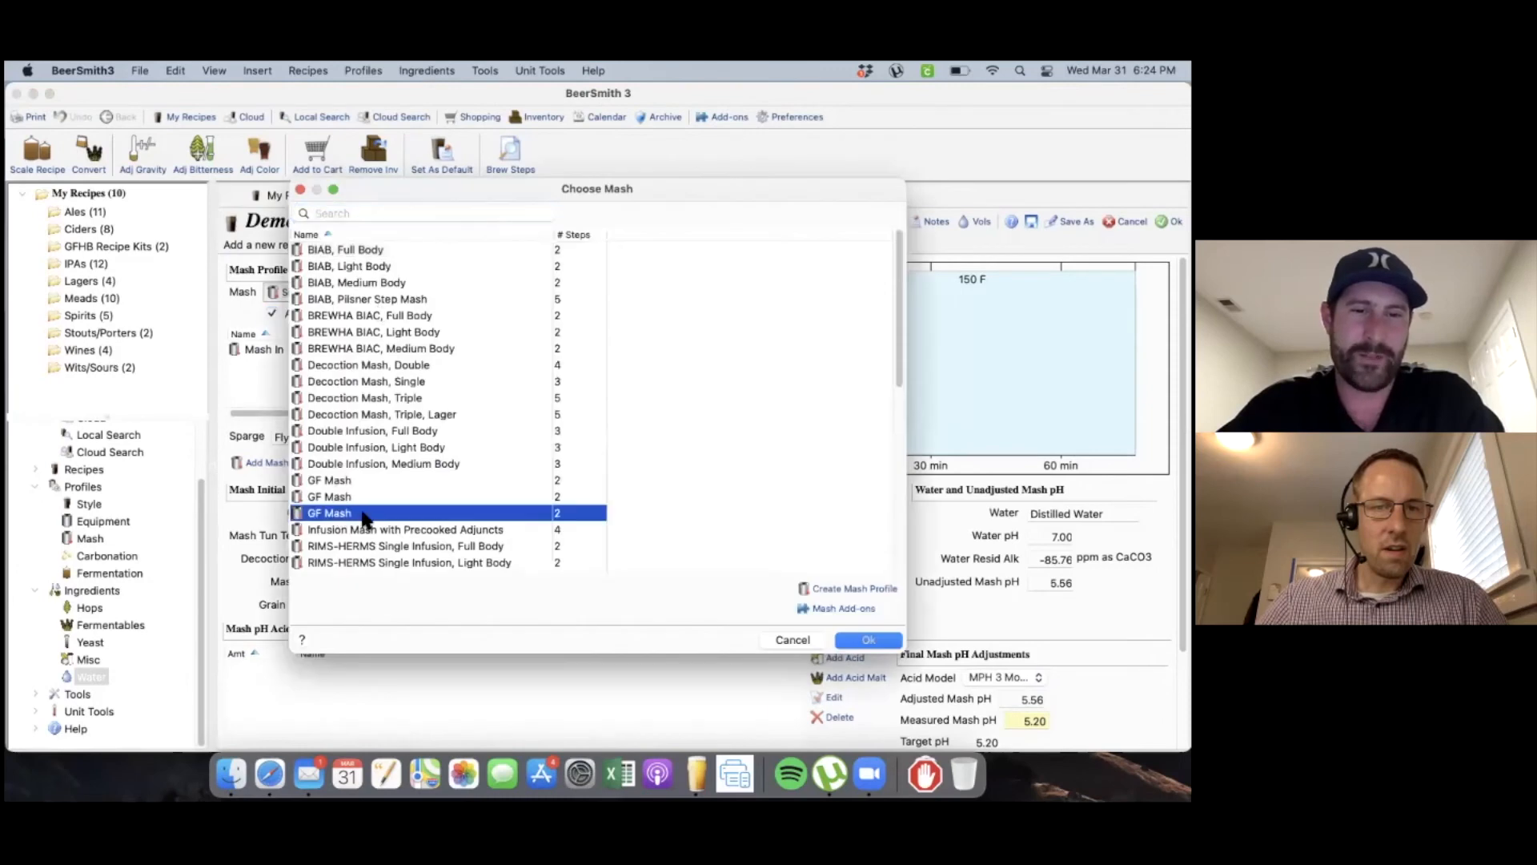
{"action": "left_click", "coordinate": [865, 640]}
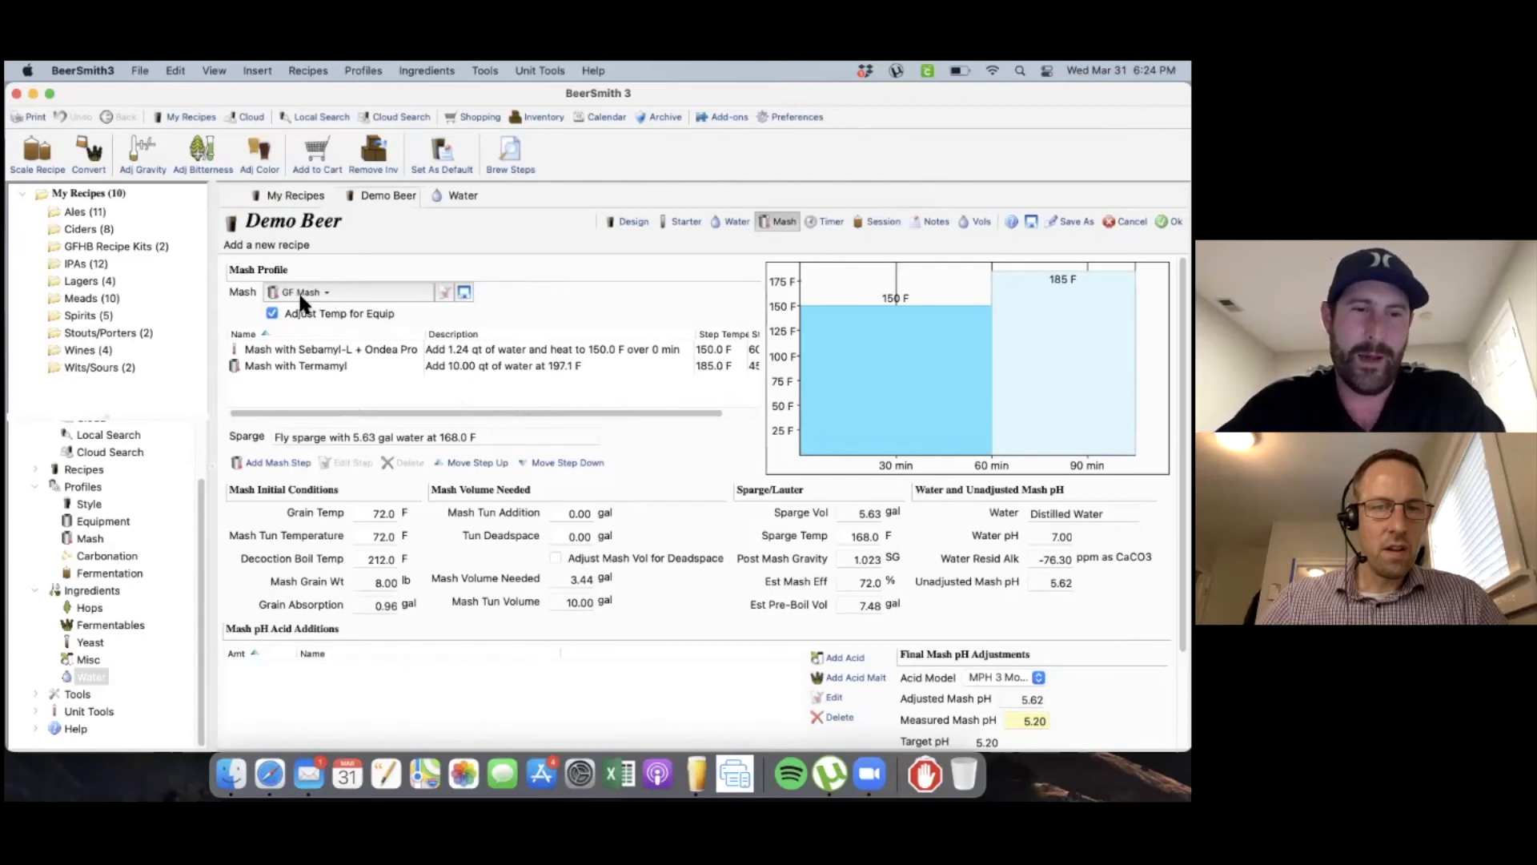
Step: Move the Mash with Termamyl step ahead of the Mash with Sebamyl-L + Ondea Pro step
{"action": "left_click", "coordinate": [294, 364]}
{"action": "left_click", "coordinate": [302, 351]}
{"action": "left_click", "coordinate": [305, 368]}
{"action": "left_click", "coordinate": [311, 352]}
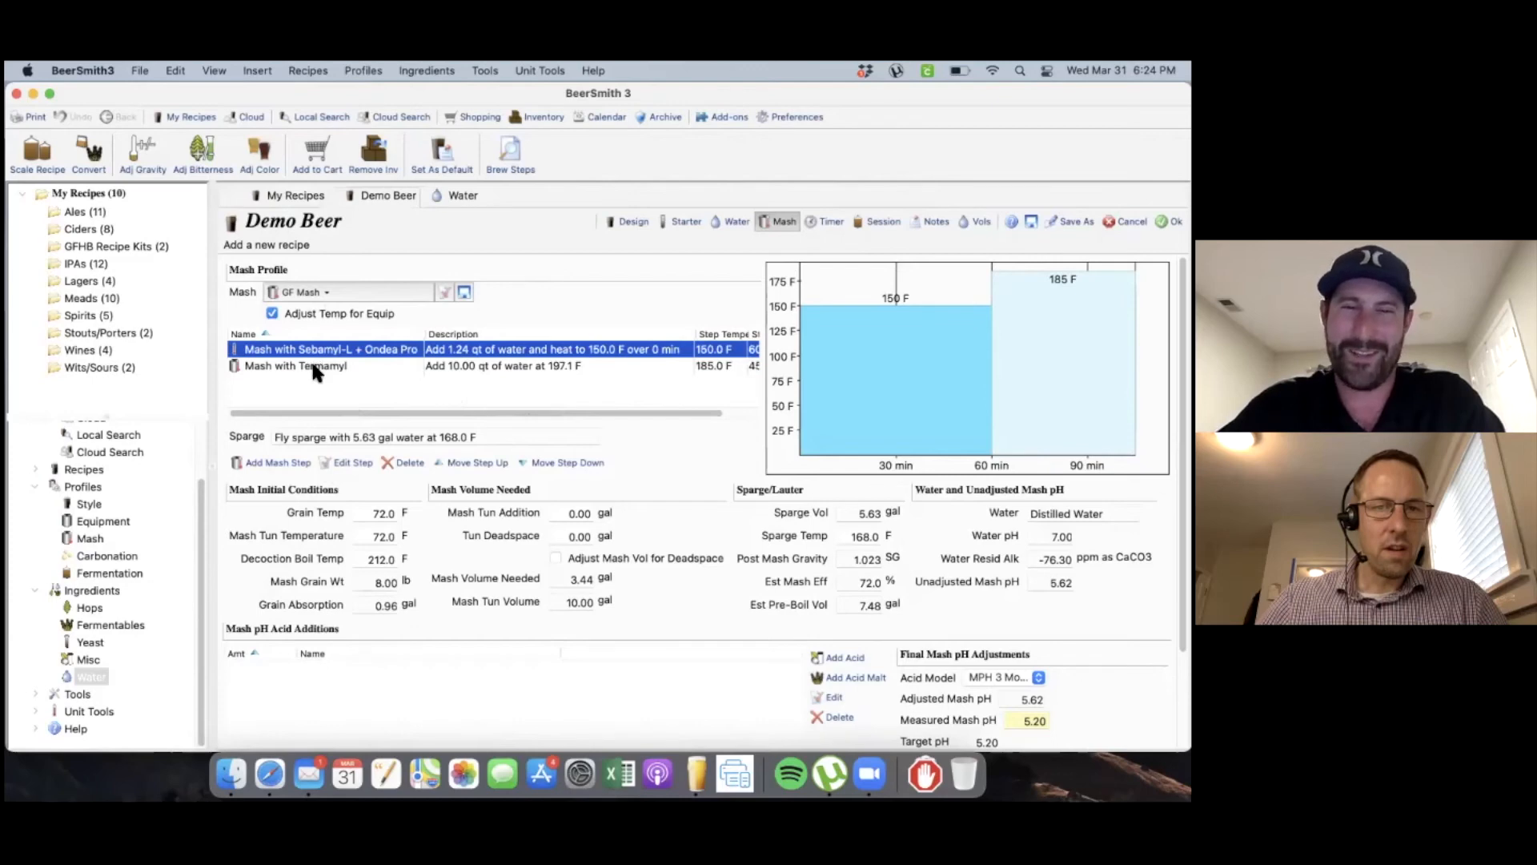
{"action": "left_click", "coordinate": [314, 365]}
{"action": "left_click", "coordinate": [318, 354]}
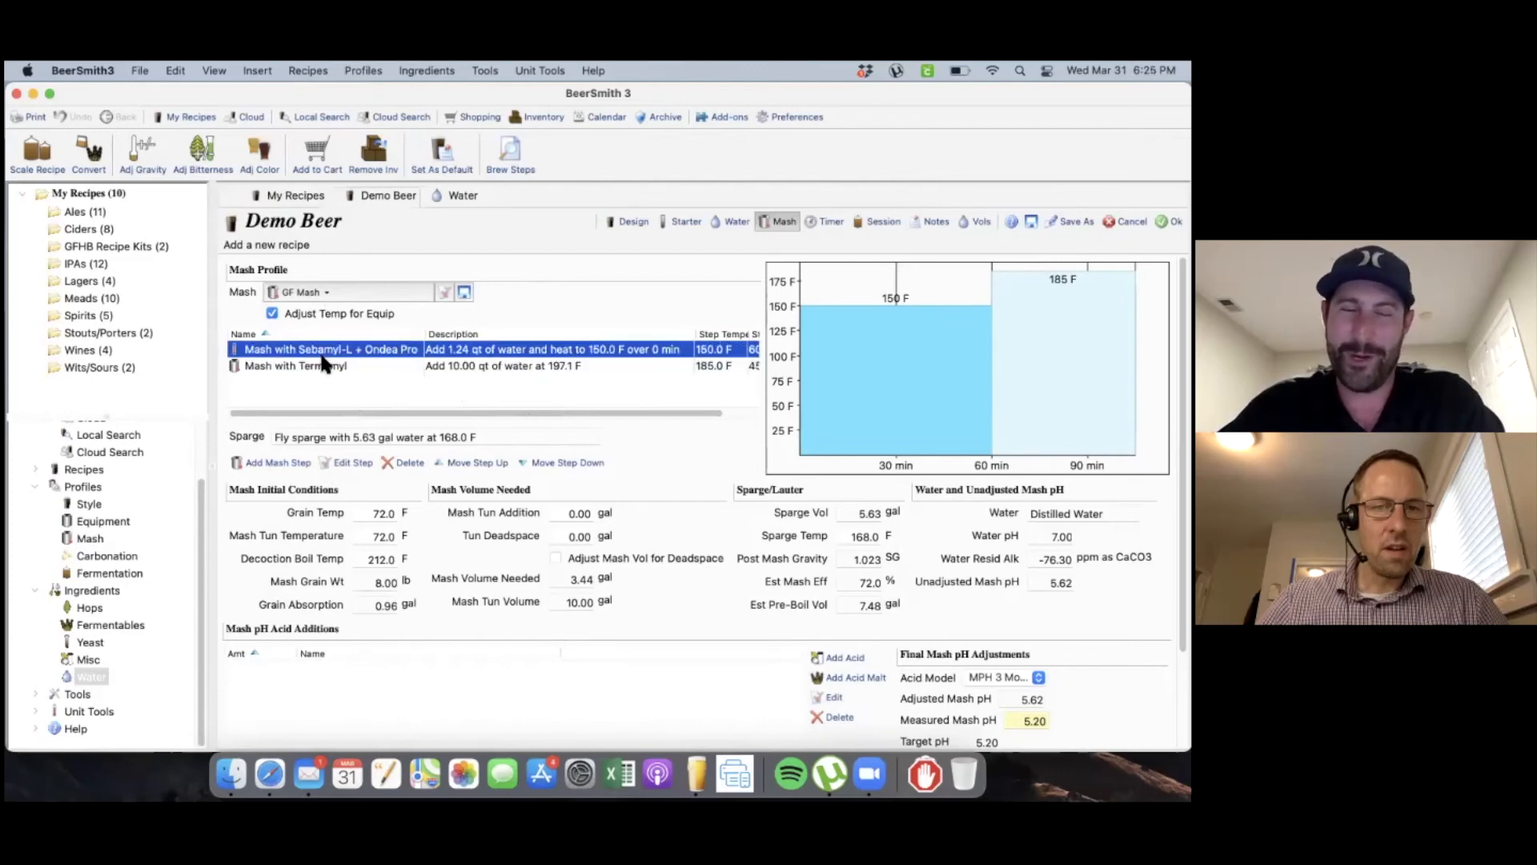
{"action": "left_click", "coordinate": [325, 365]}
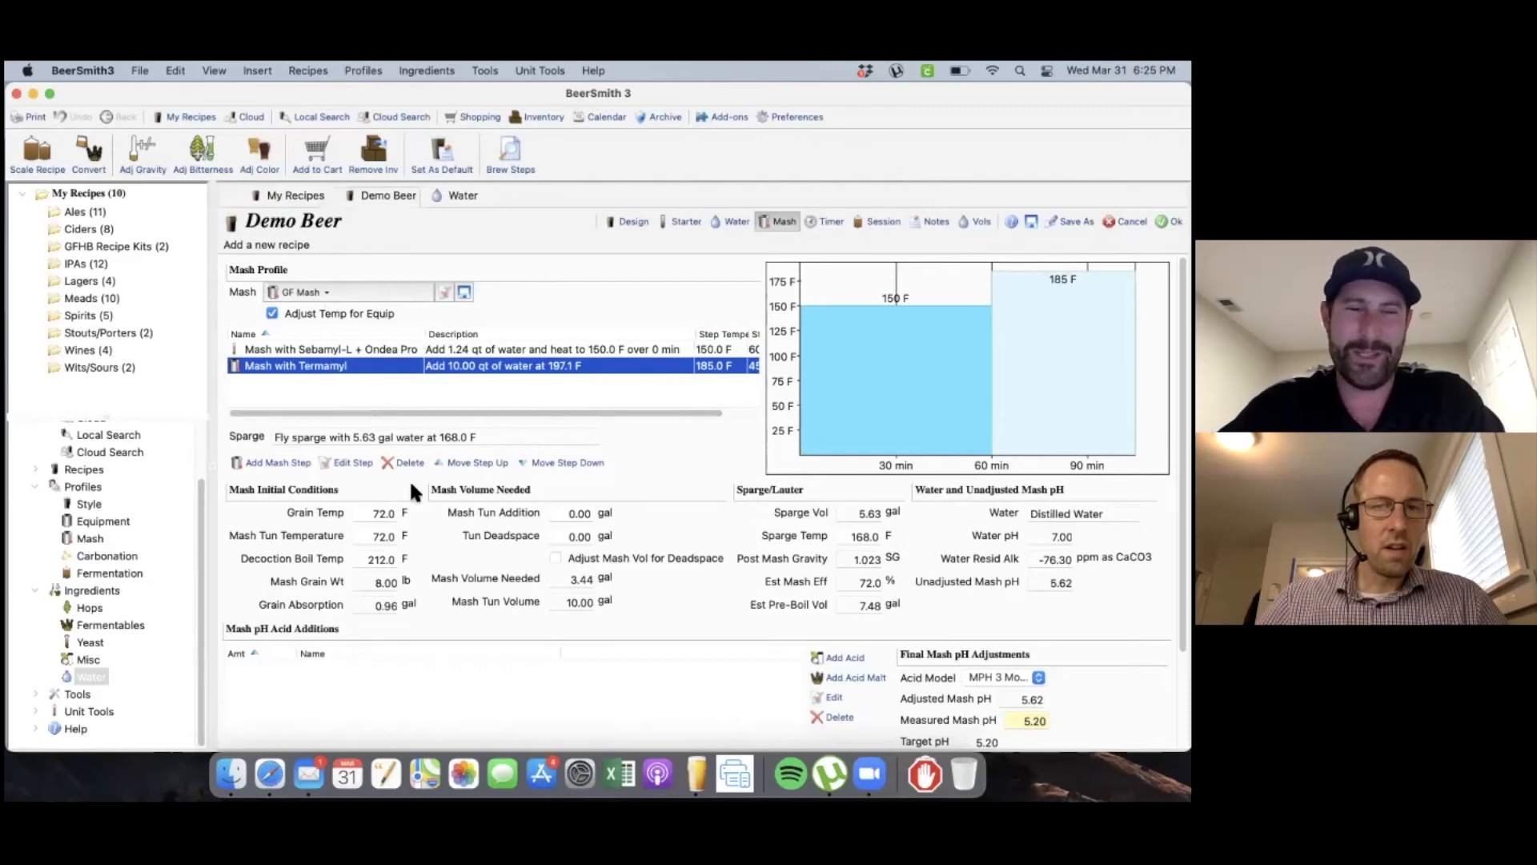
{"action": "left_click", "coordinate": [490, 457]}
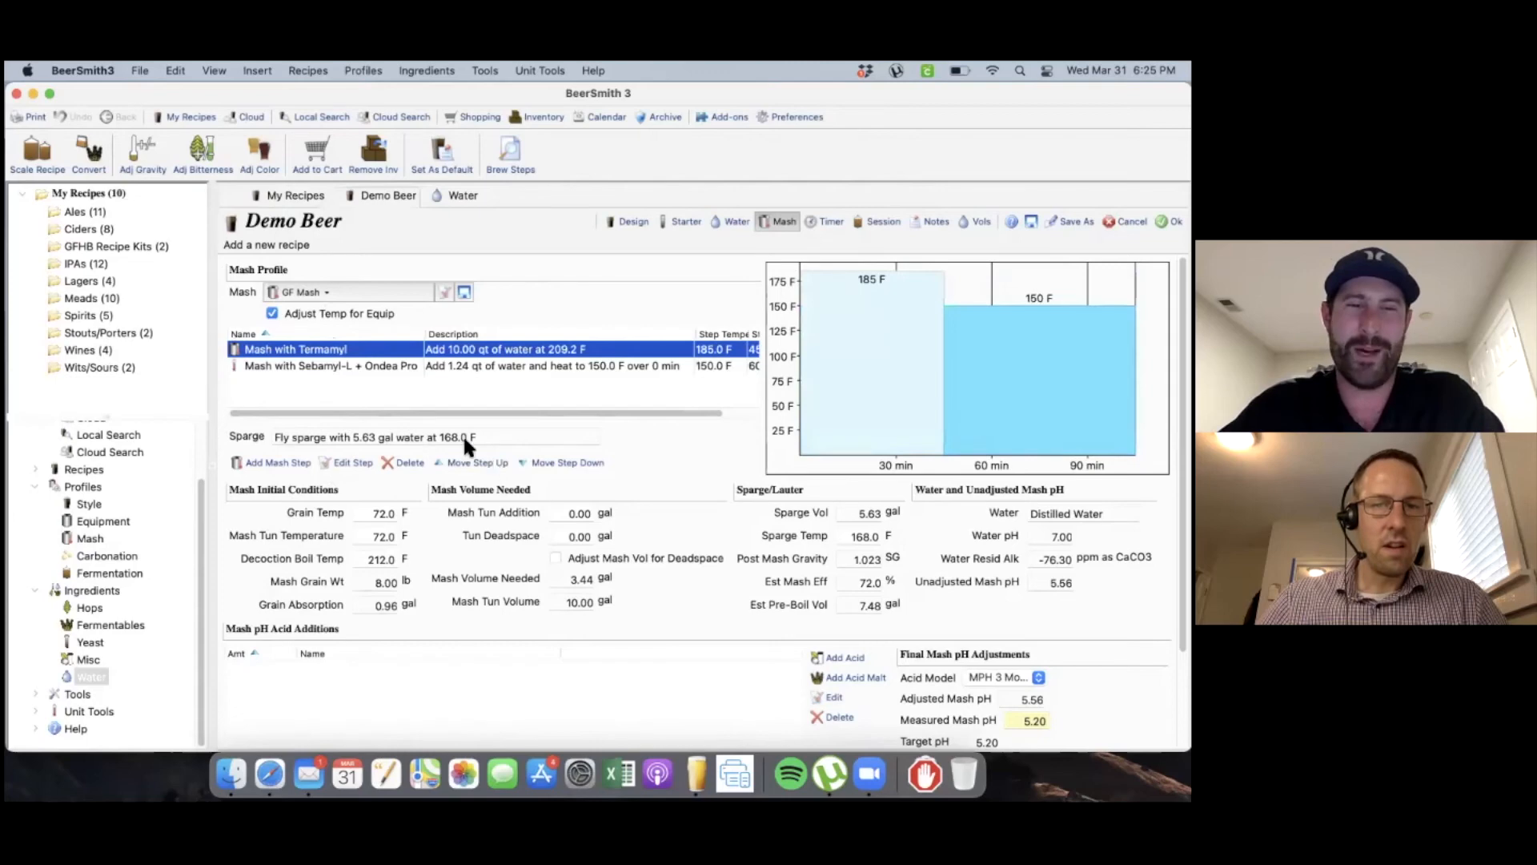
{"action": "left_click", "coordinate": [386, 376]}
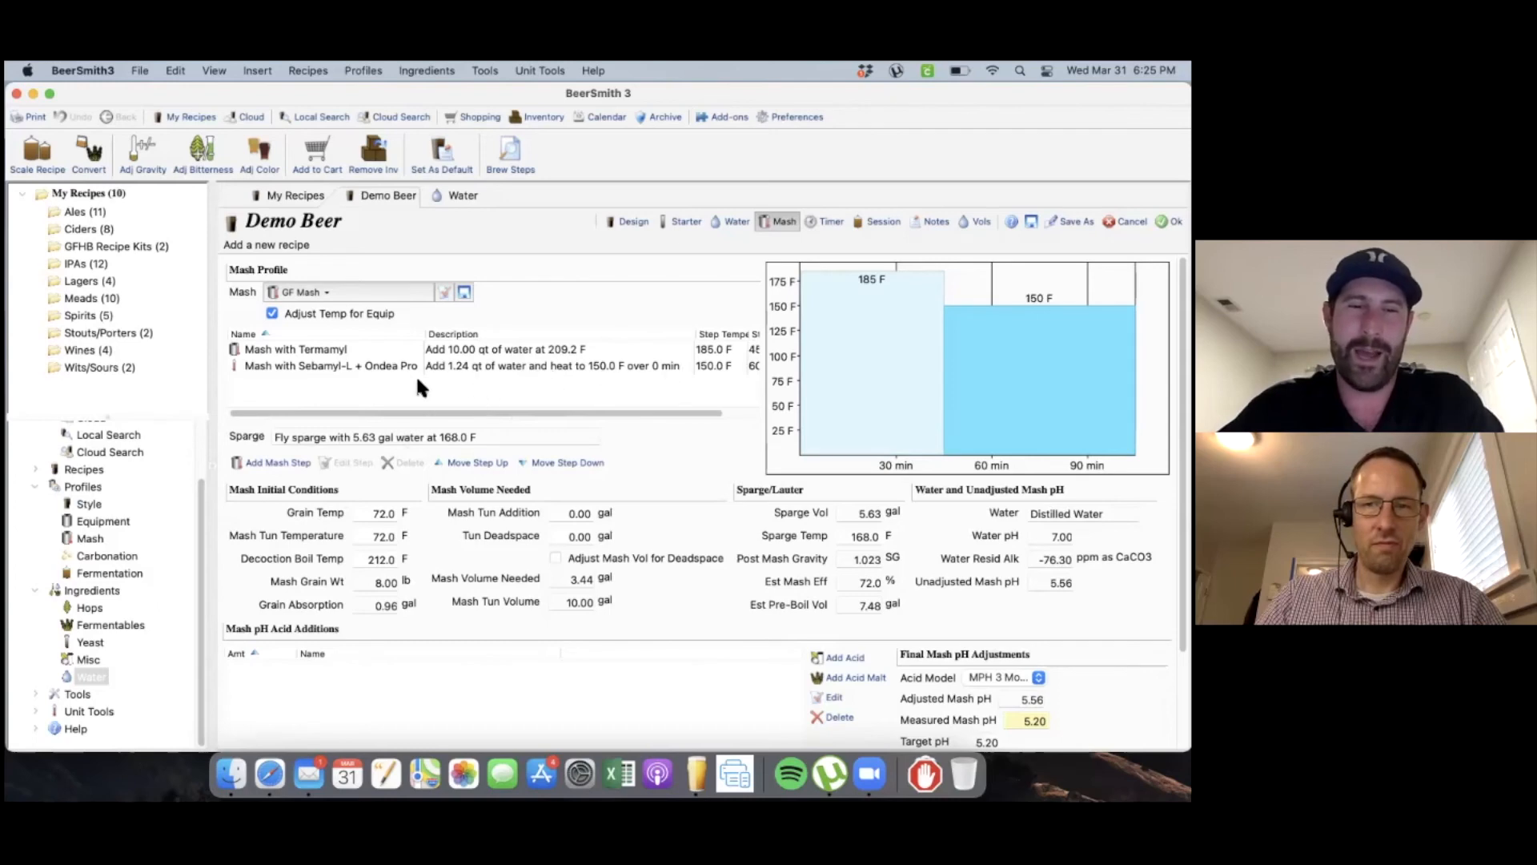
{"action": "left_click", "coordinate": [332, 370]}
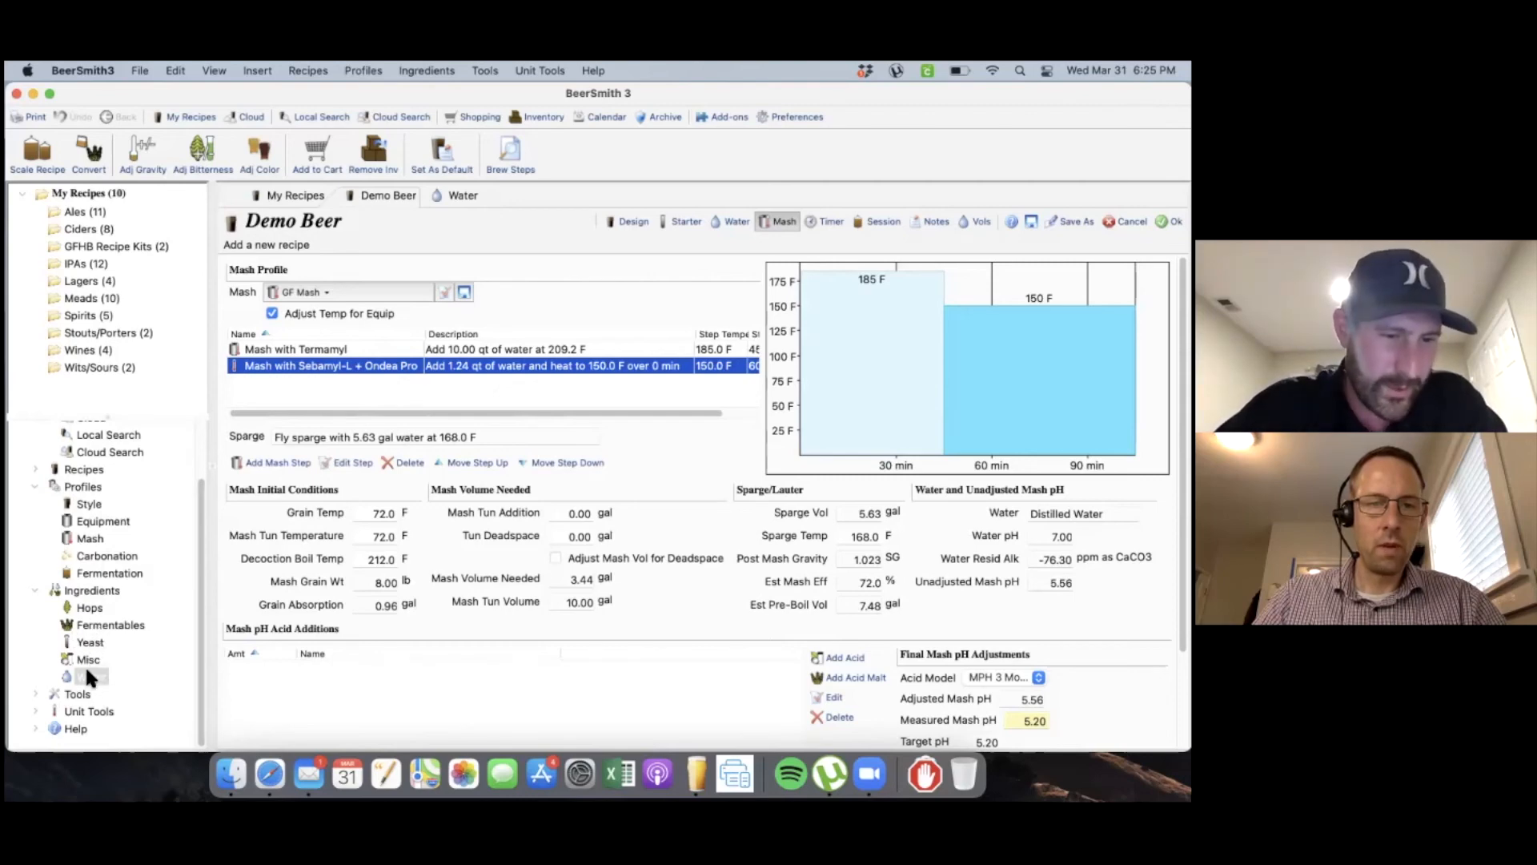
{"action": "left_click", "coordinate": [34, 690]}
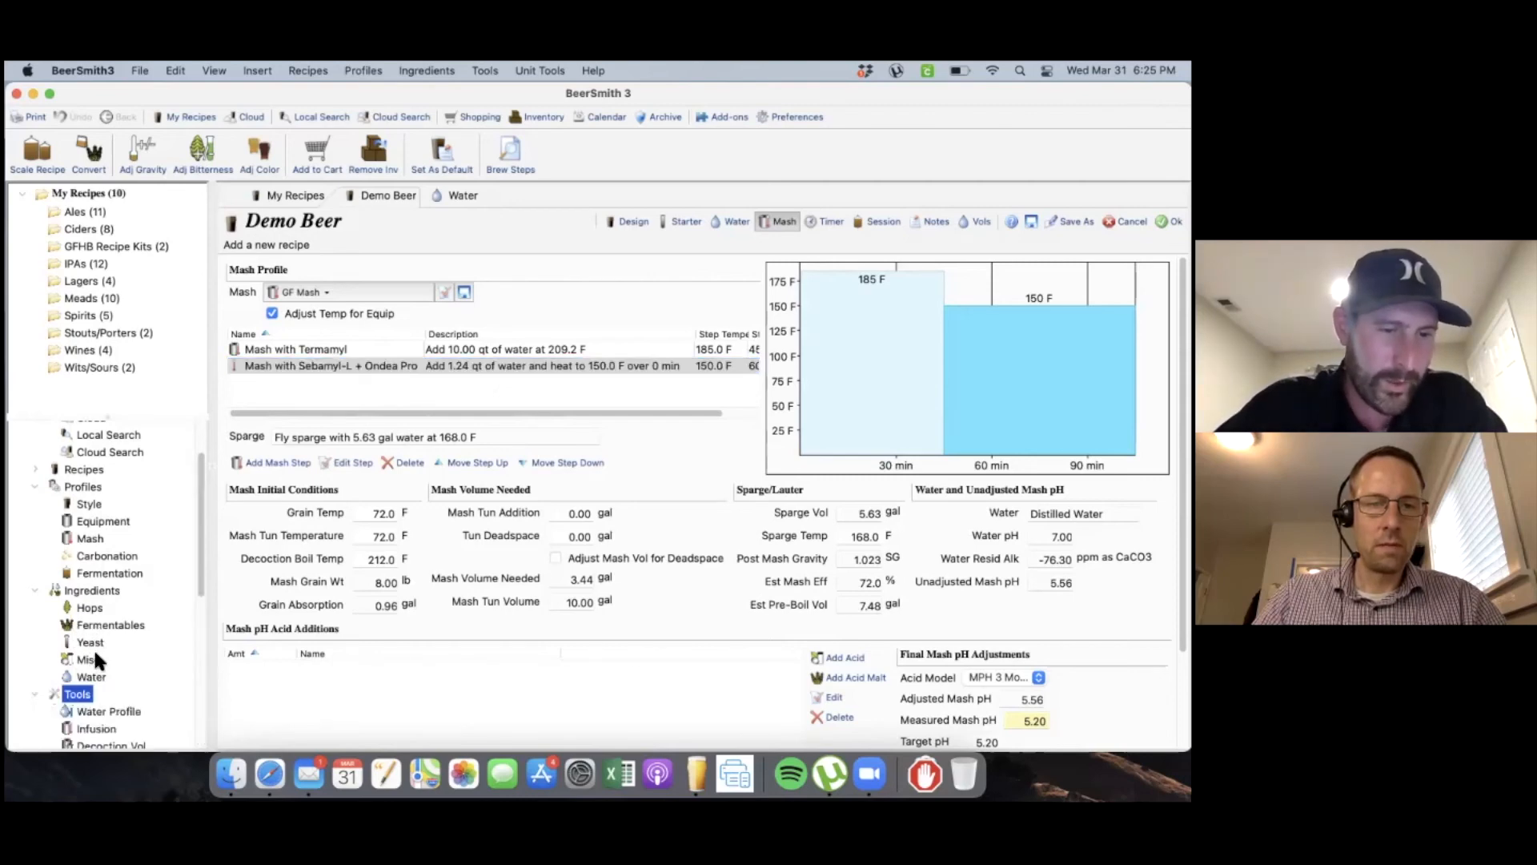
{"action": "scroll", "coordinate": [93, 647], "scroll_direction": "down", "scroll_amount": 5}
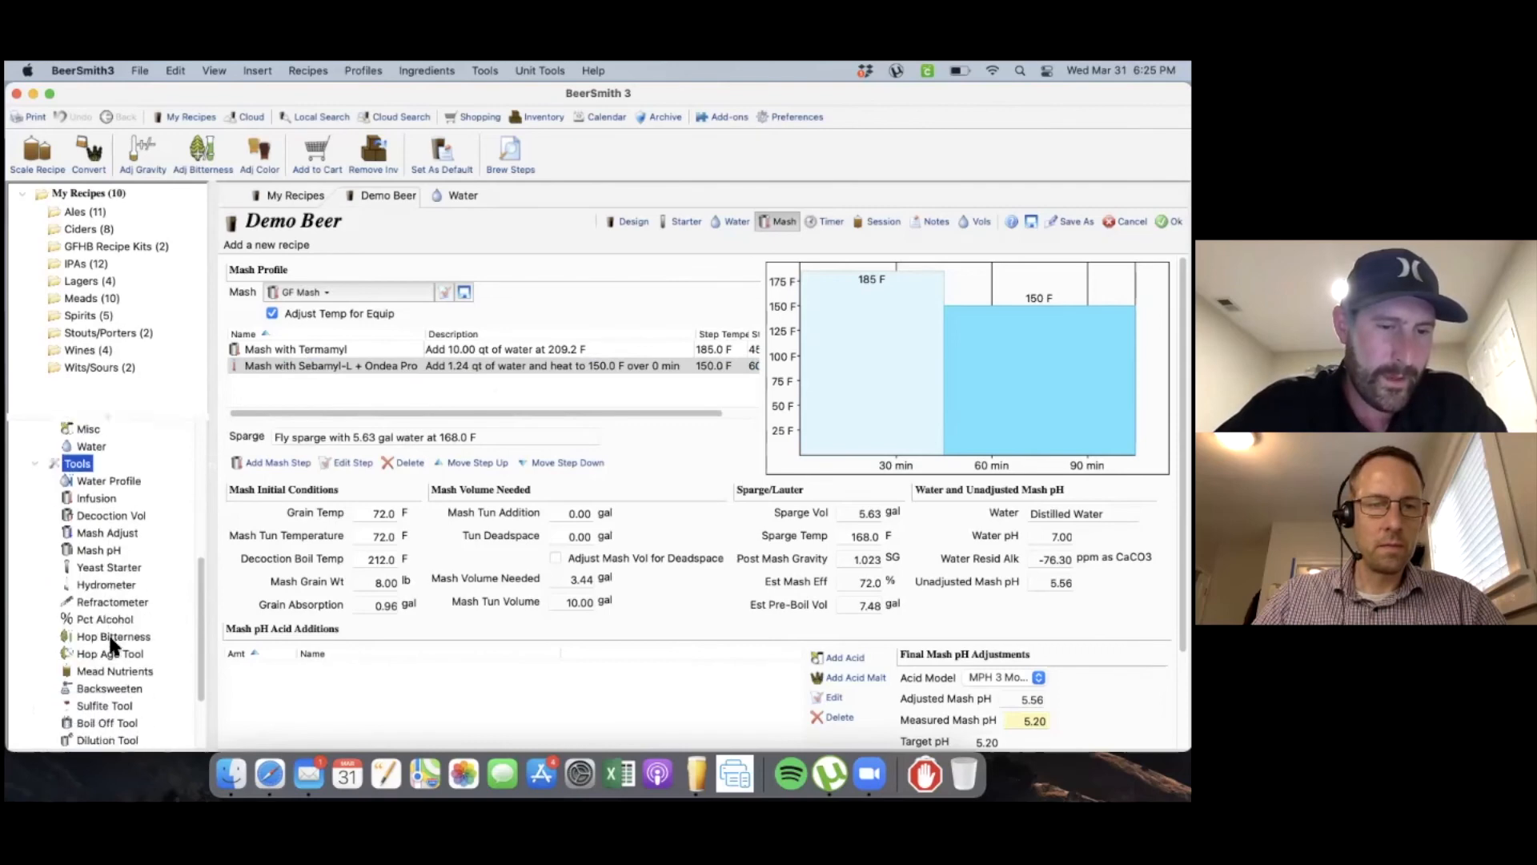
{"action": "scroll", "coordinate": [112, 645], "scroll_direction": "up", "scroll_amount": 3}
{"action": "left_click", "coordinate": [35, 543]}
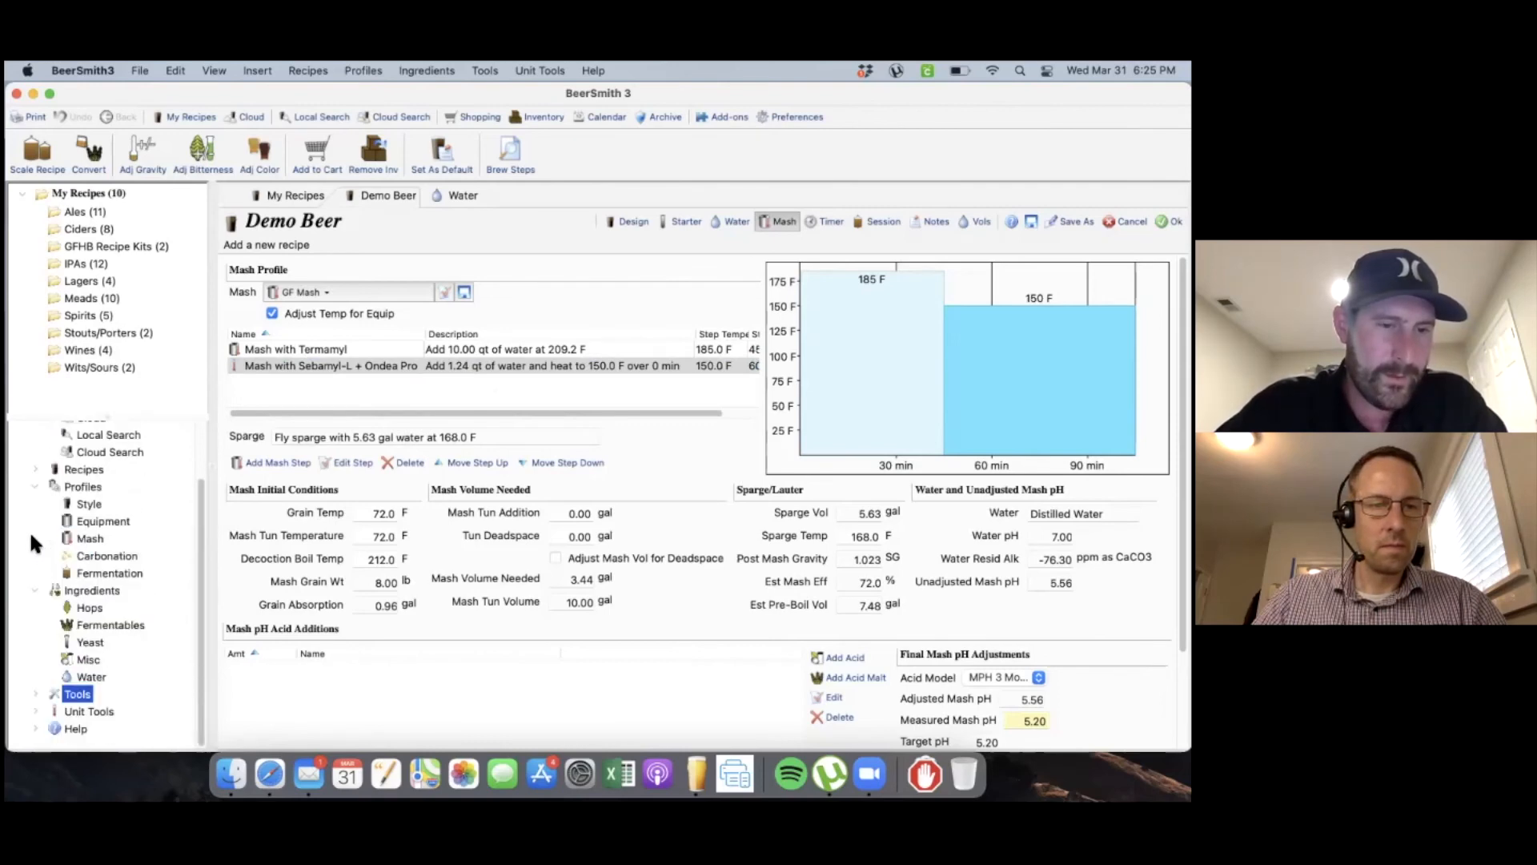
Step: Open the mash profile library, bring up a blank new mash profile for review, and cancel it
{"action": "left_click", "coordinate": [90, 539]}
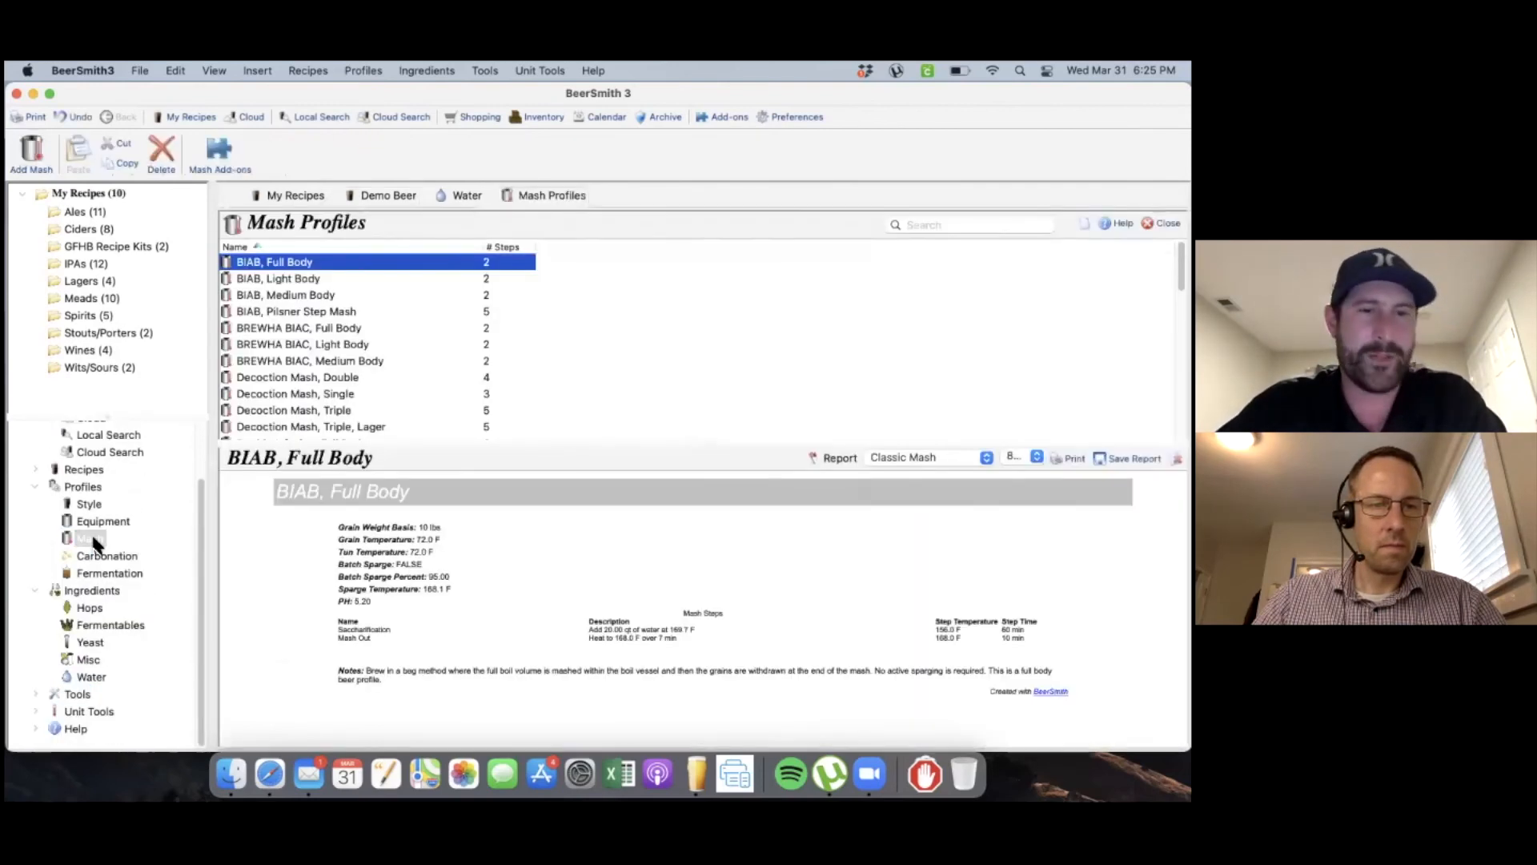
{"action": "left_click", "coordinate": [31, 150]}
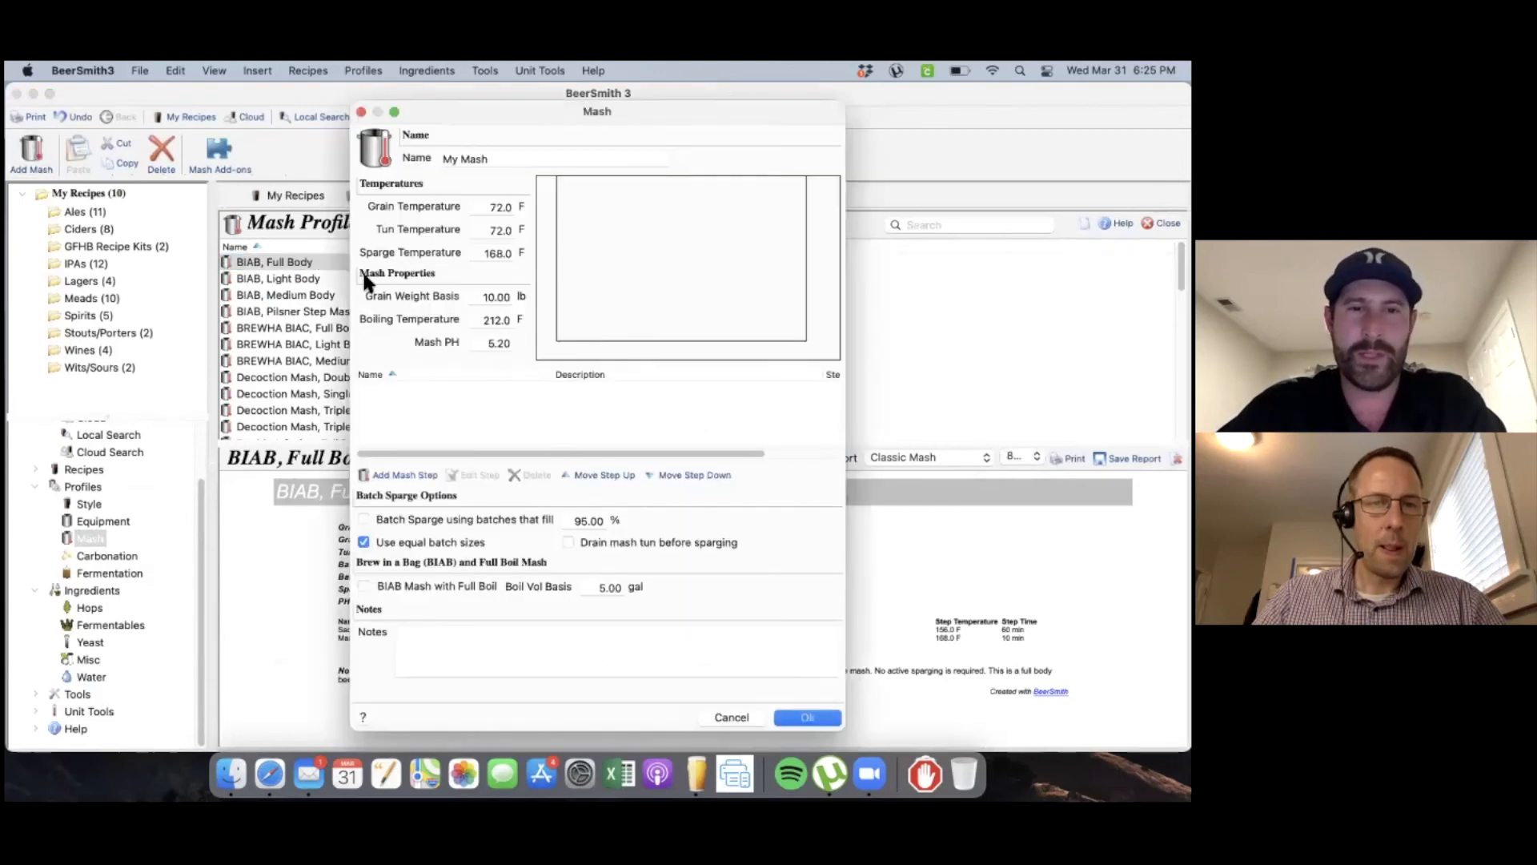
{"action": "left_click", "coordinate": [735, 712]}
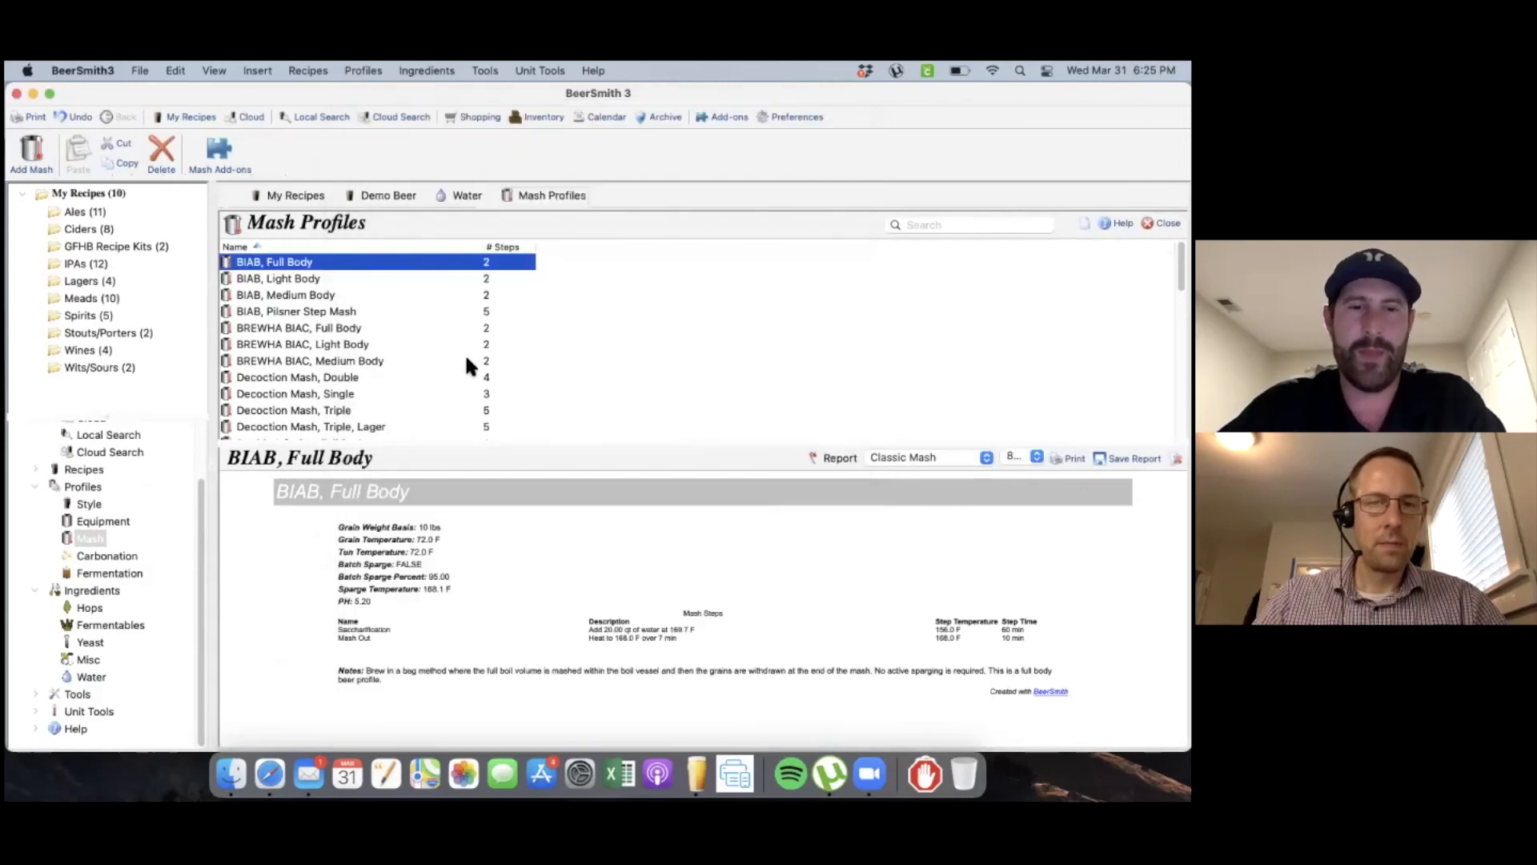
Step: Return to the Demo Beer recipe and reload the third GF Mash entry as its mash profile
{"action": "left_click", "coordinate": [388, 195]}
{"action": "left_click", "coordinate": [405, 290]}
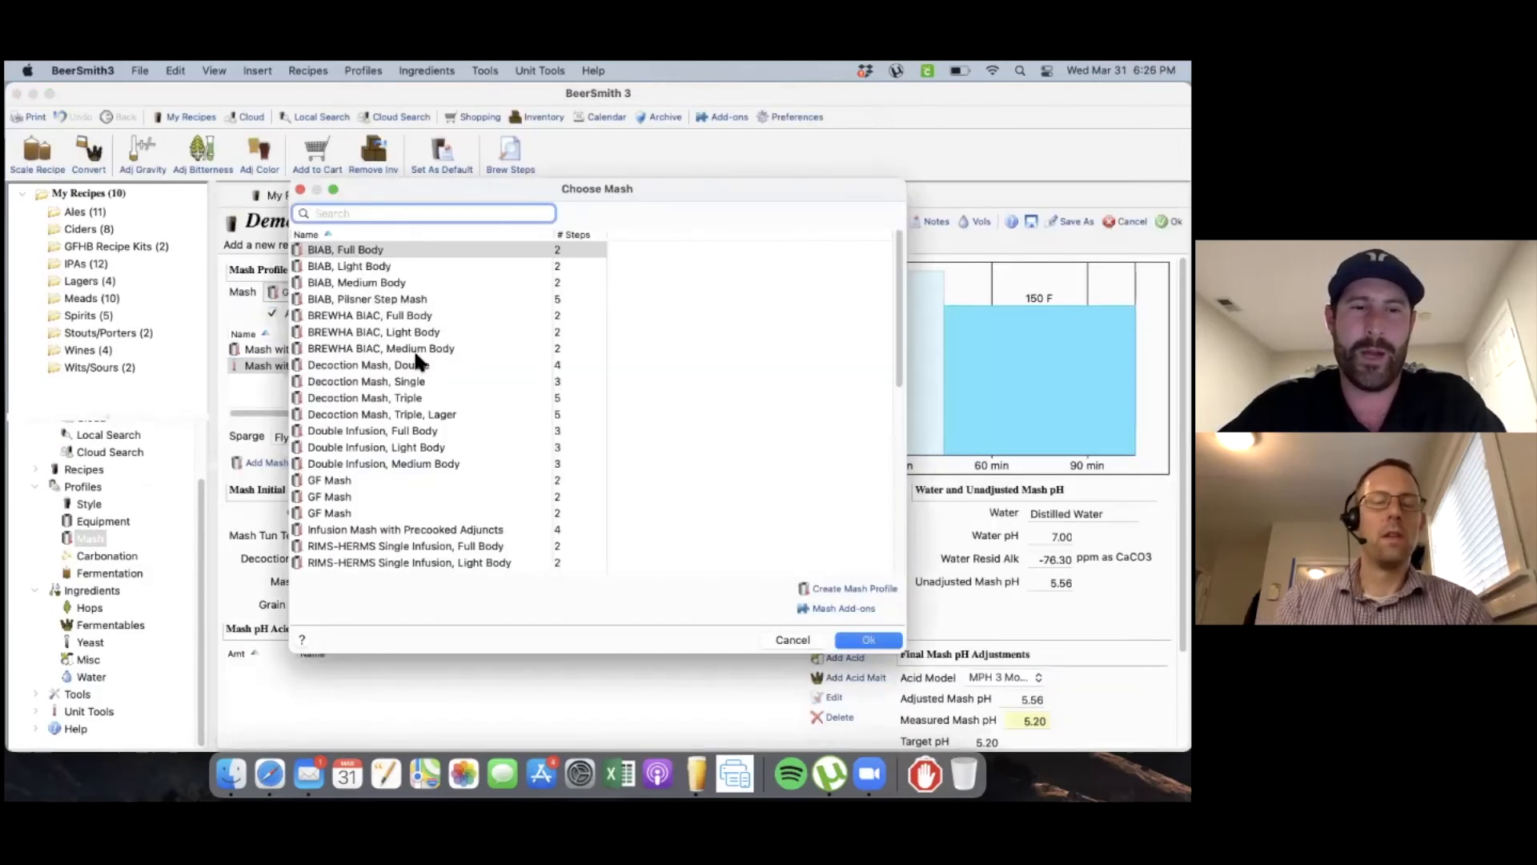
{"action": "scroll", "coordinate": [414, 349], "scroll_direction": "down", "scroll_amount": 3}
{"action": "left_click", "coordinate": [336, 398]}
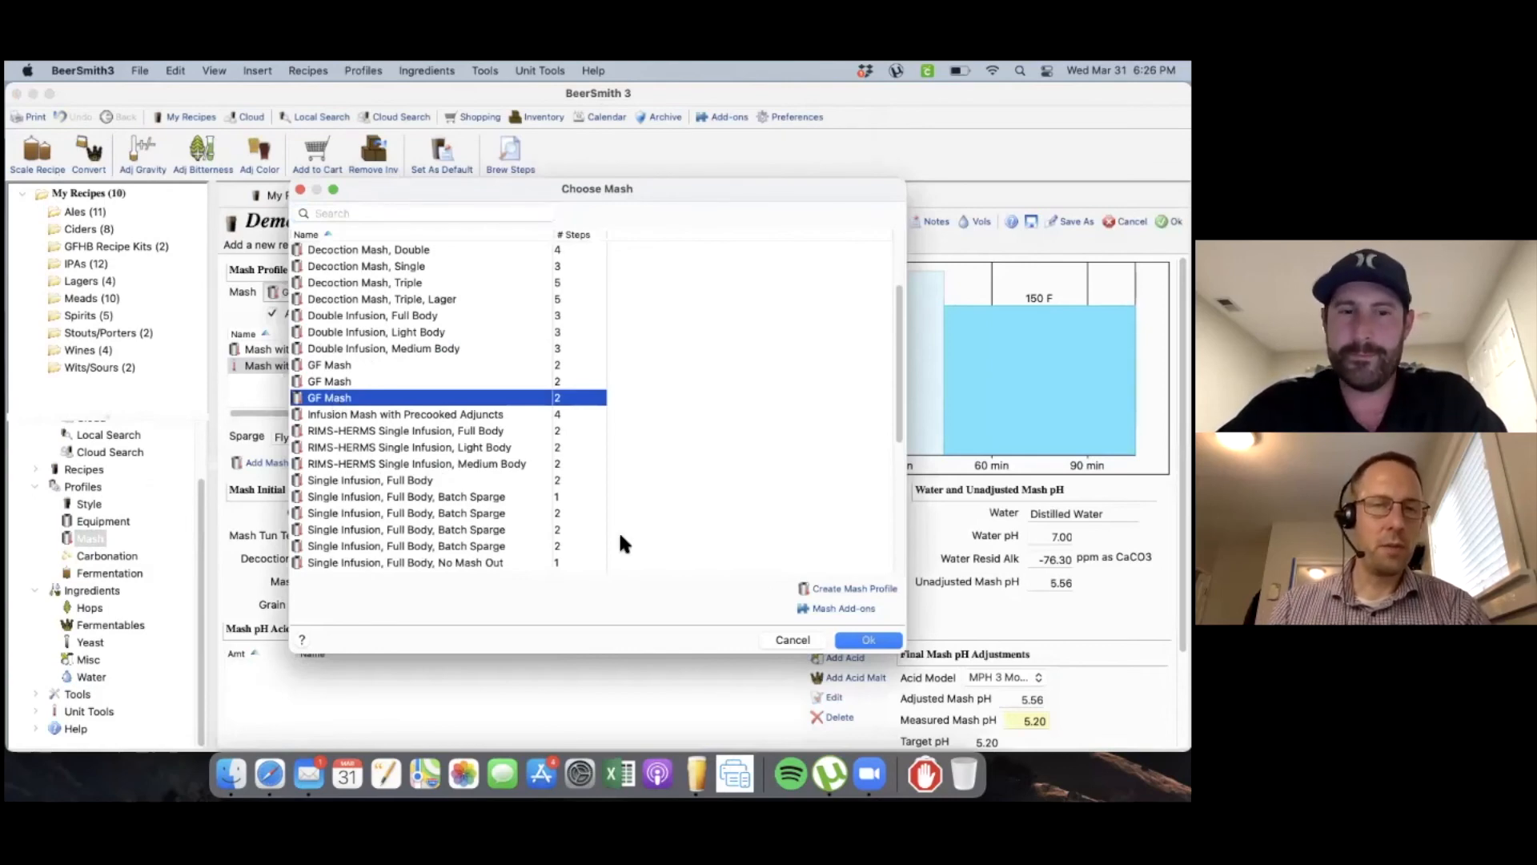
{"action": "scroll", "coordinate": [559, 488], "scroll_direction": "down", "scroll_amount": 5}
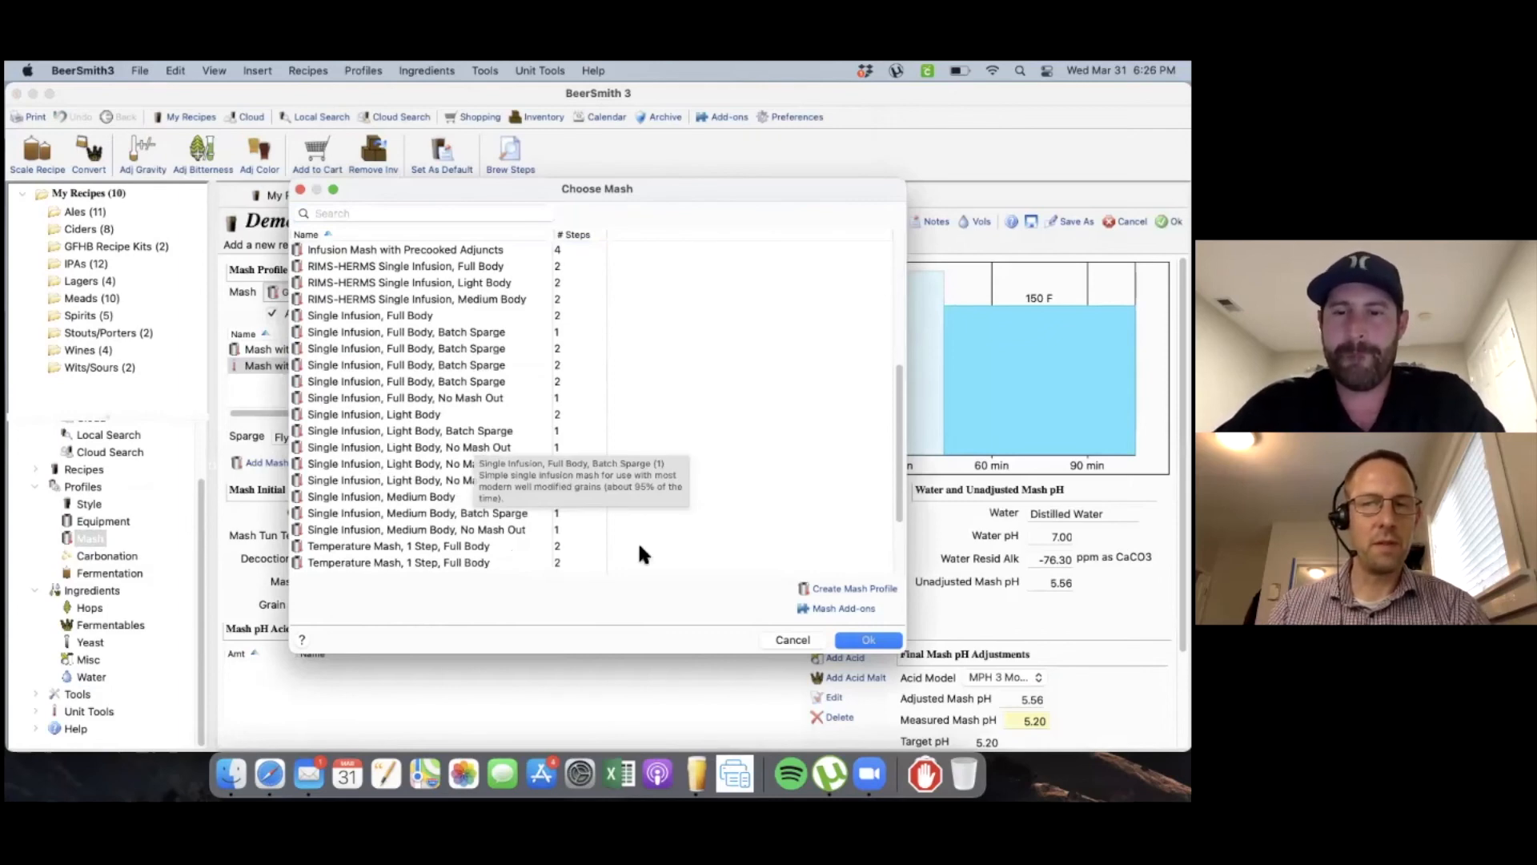
{"action": "left_click", "coordinate": [868, 641]}
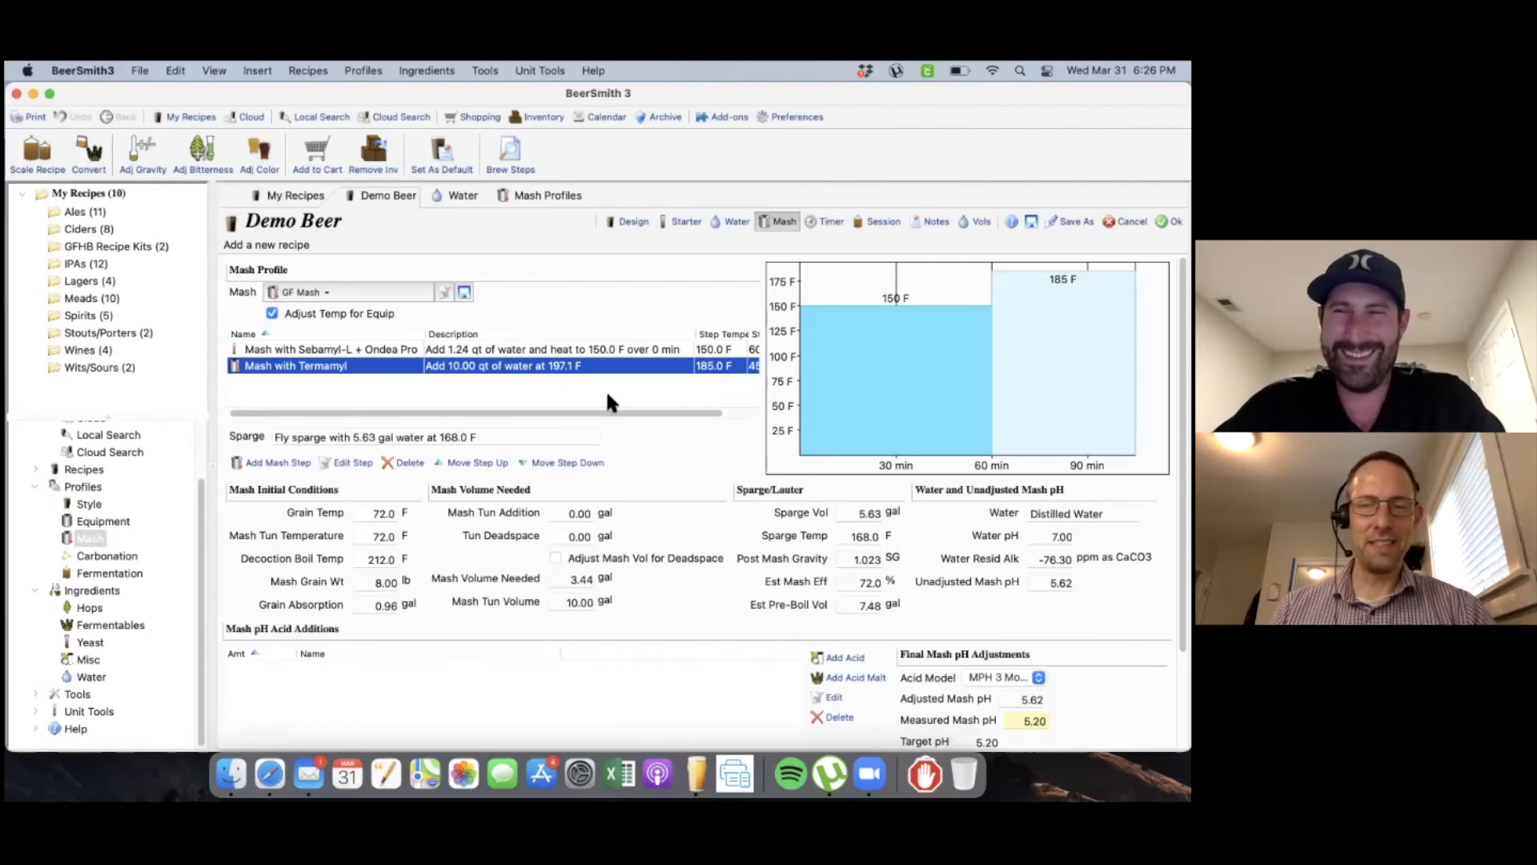
{"action": "left_click", "coordinate": [558, 352]}
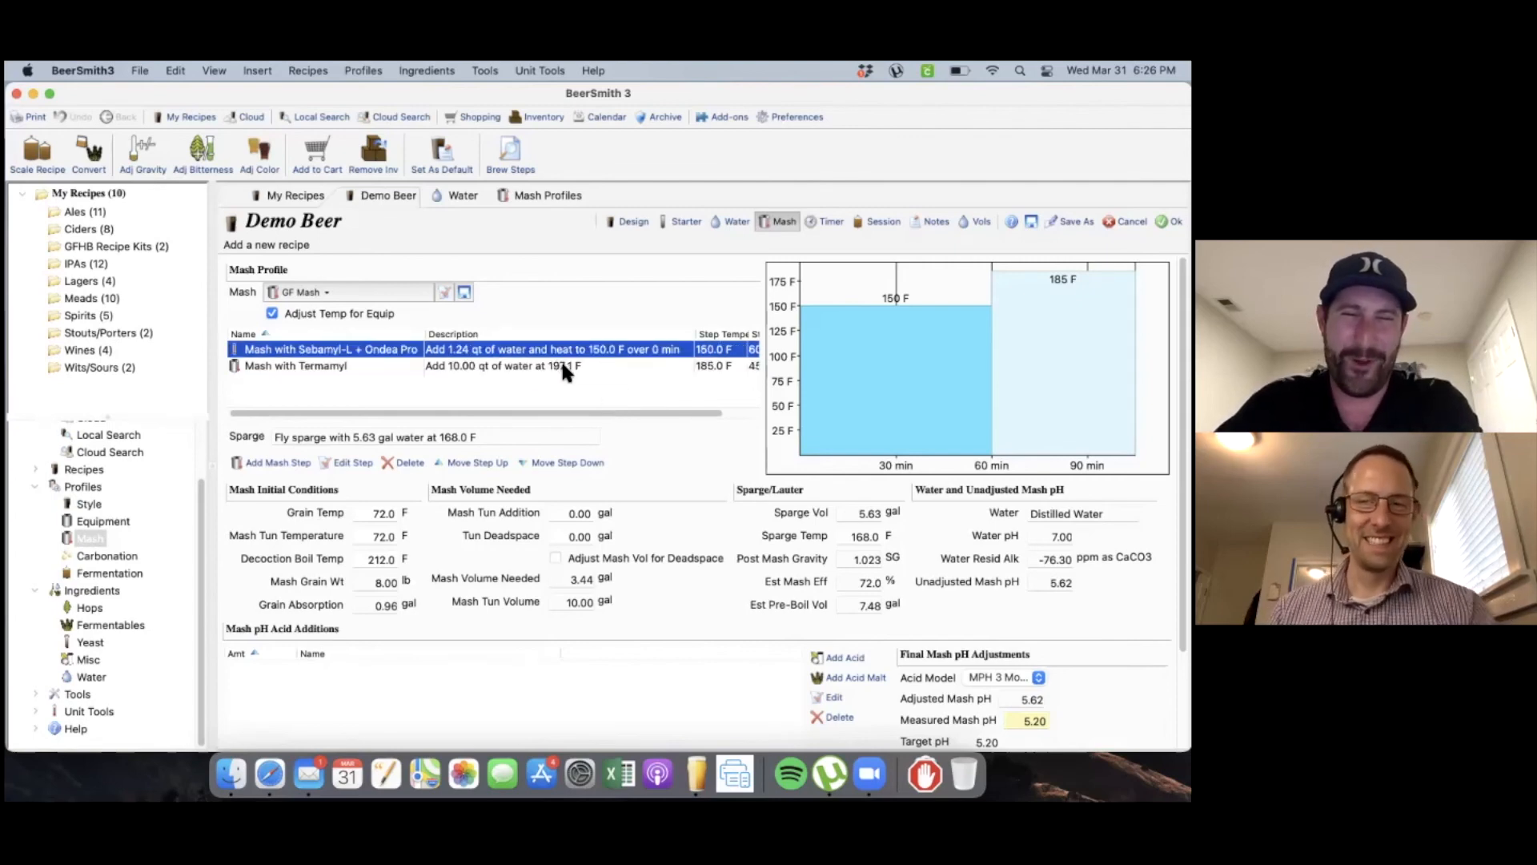
{"action": "left_click", "coordinate": [562, 366]}
{"action": "left_click", "coordinate": [562, 351]}
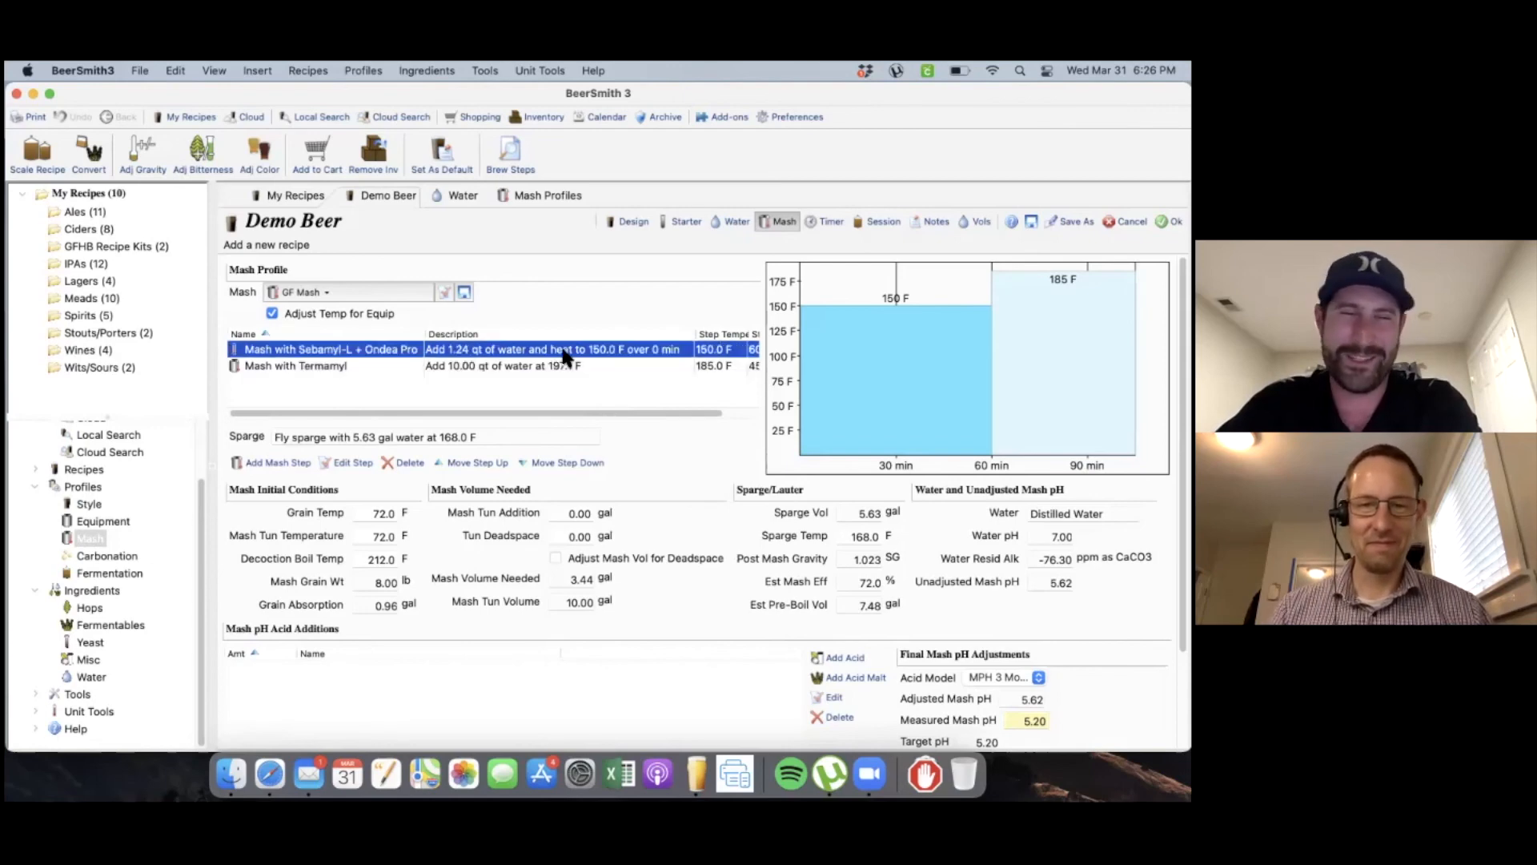
{"action": "left_click", "coordinate": [563, 365]}
{"action": "left_click", "coordinate": [563, 353]}
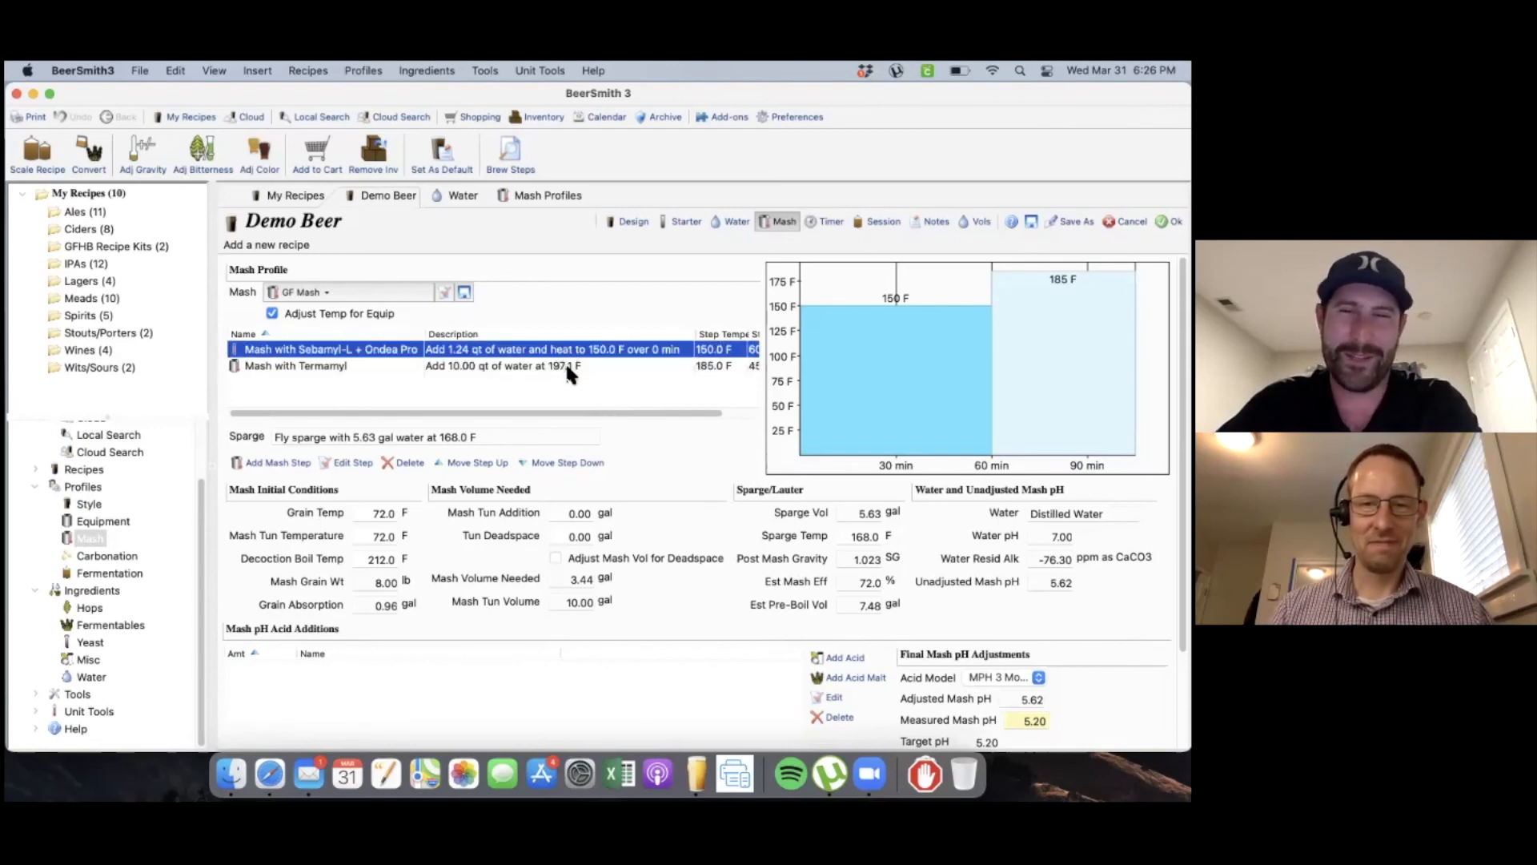
{"action": "left_click", "coordinate": [566, 365]}
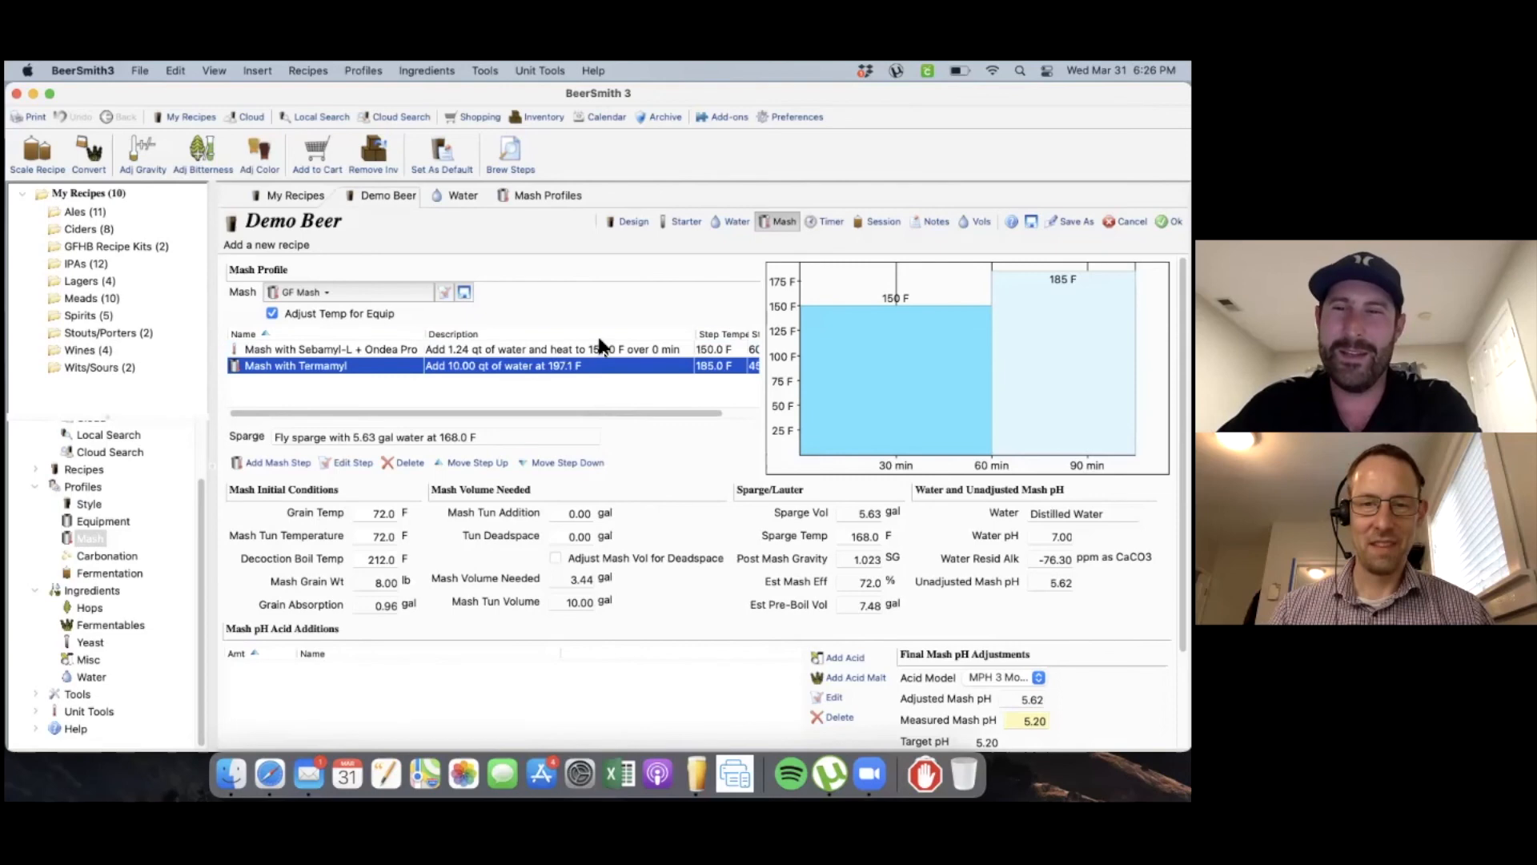
Step: Review the Demo Beer recipe's session data, from mash pH and end of running gravity to the fermentation profile
{"action": "left_click", "coordinate": [880, 225]}
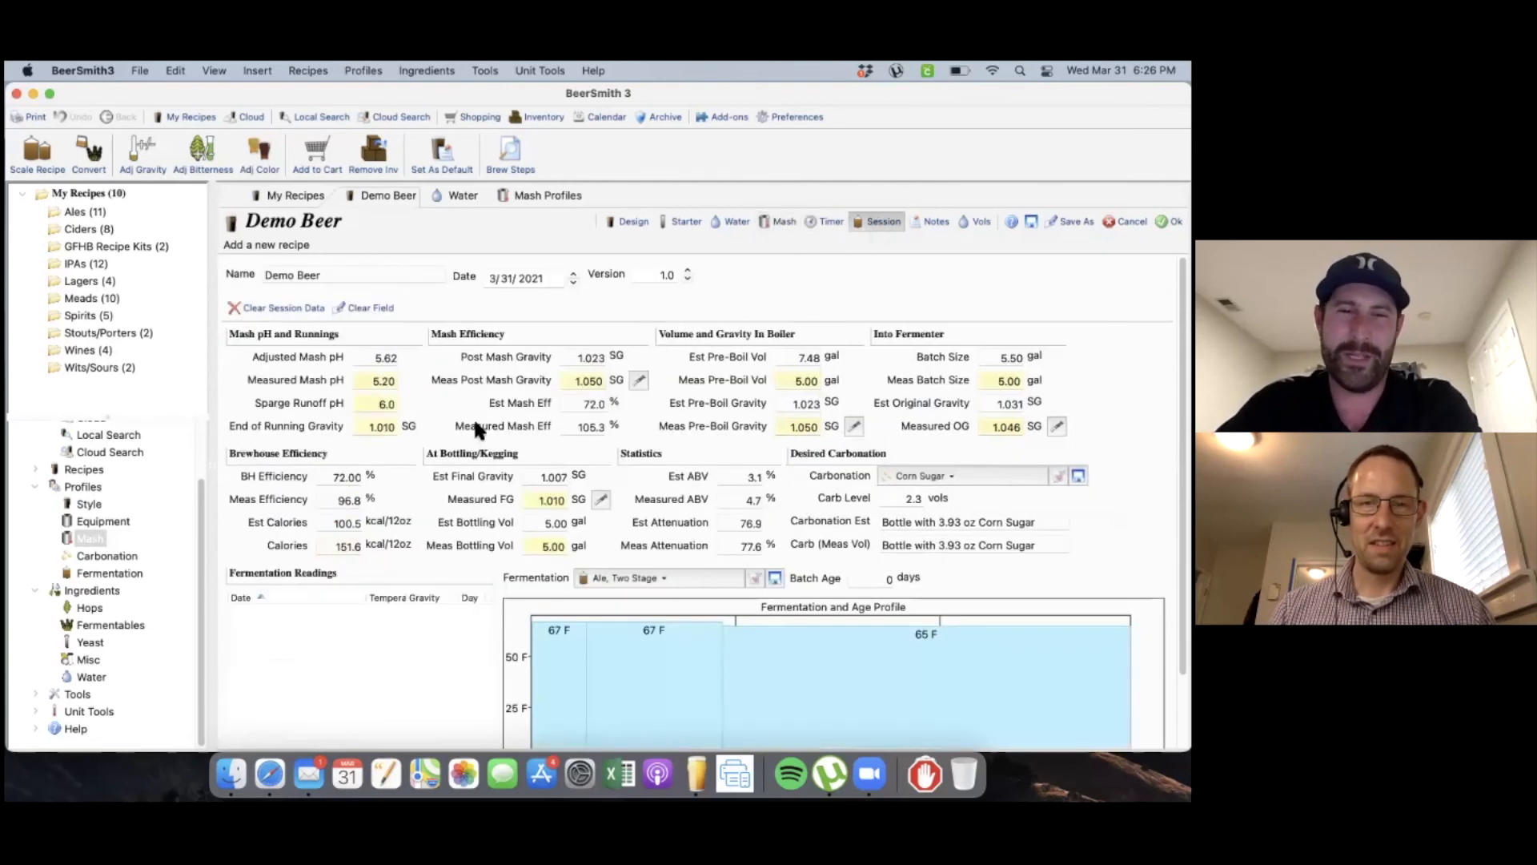
{"action": "scroll", "coordinate": [574, 444], "scroll_direction": "down", "scroll_amount": 3}
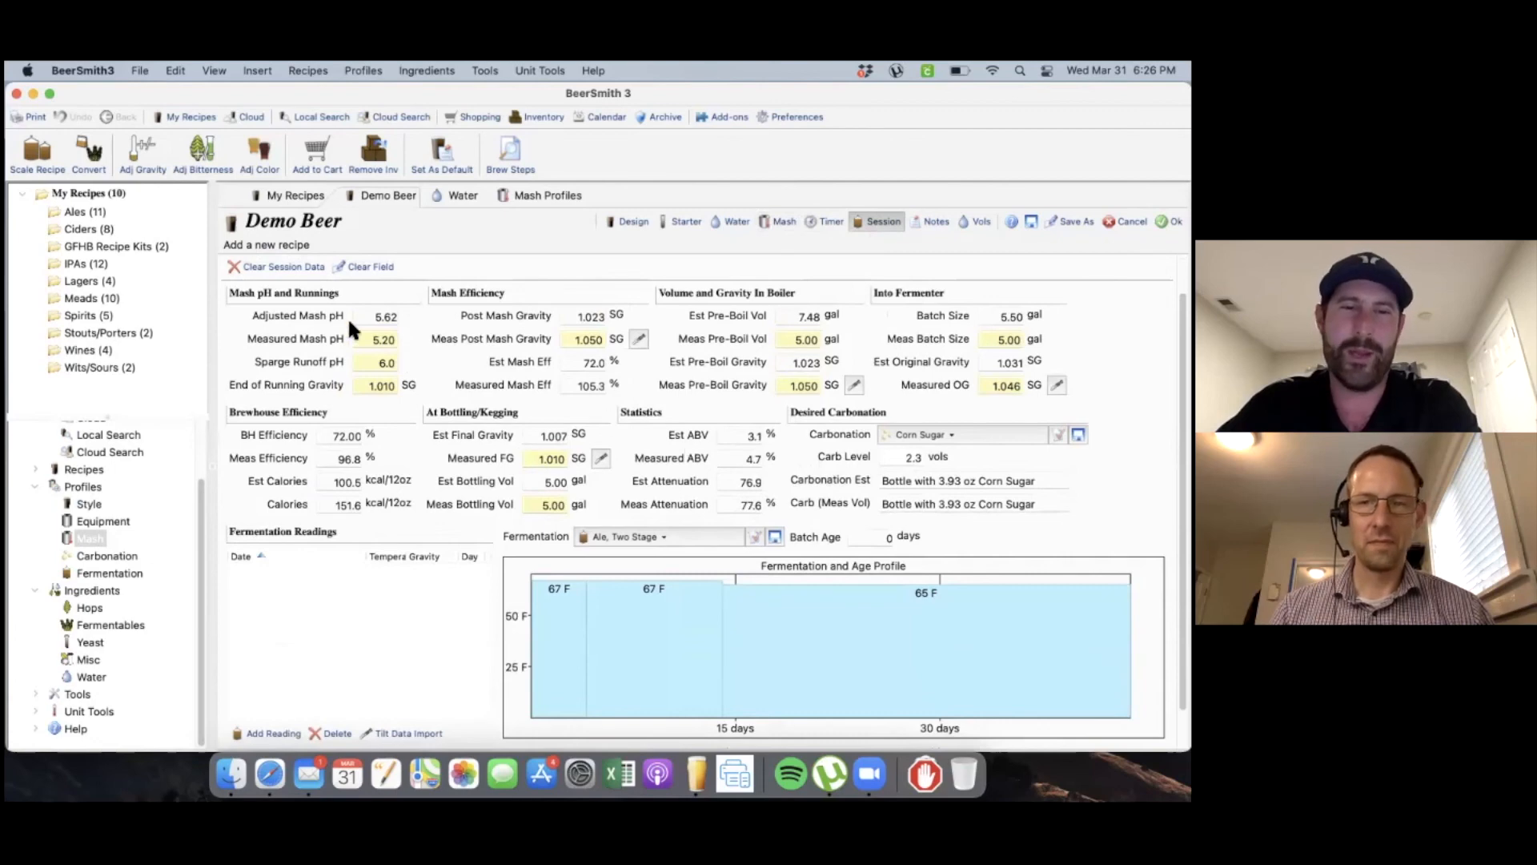
{"action": "left_click", "coordinate": [376, 385]}
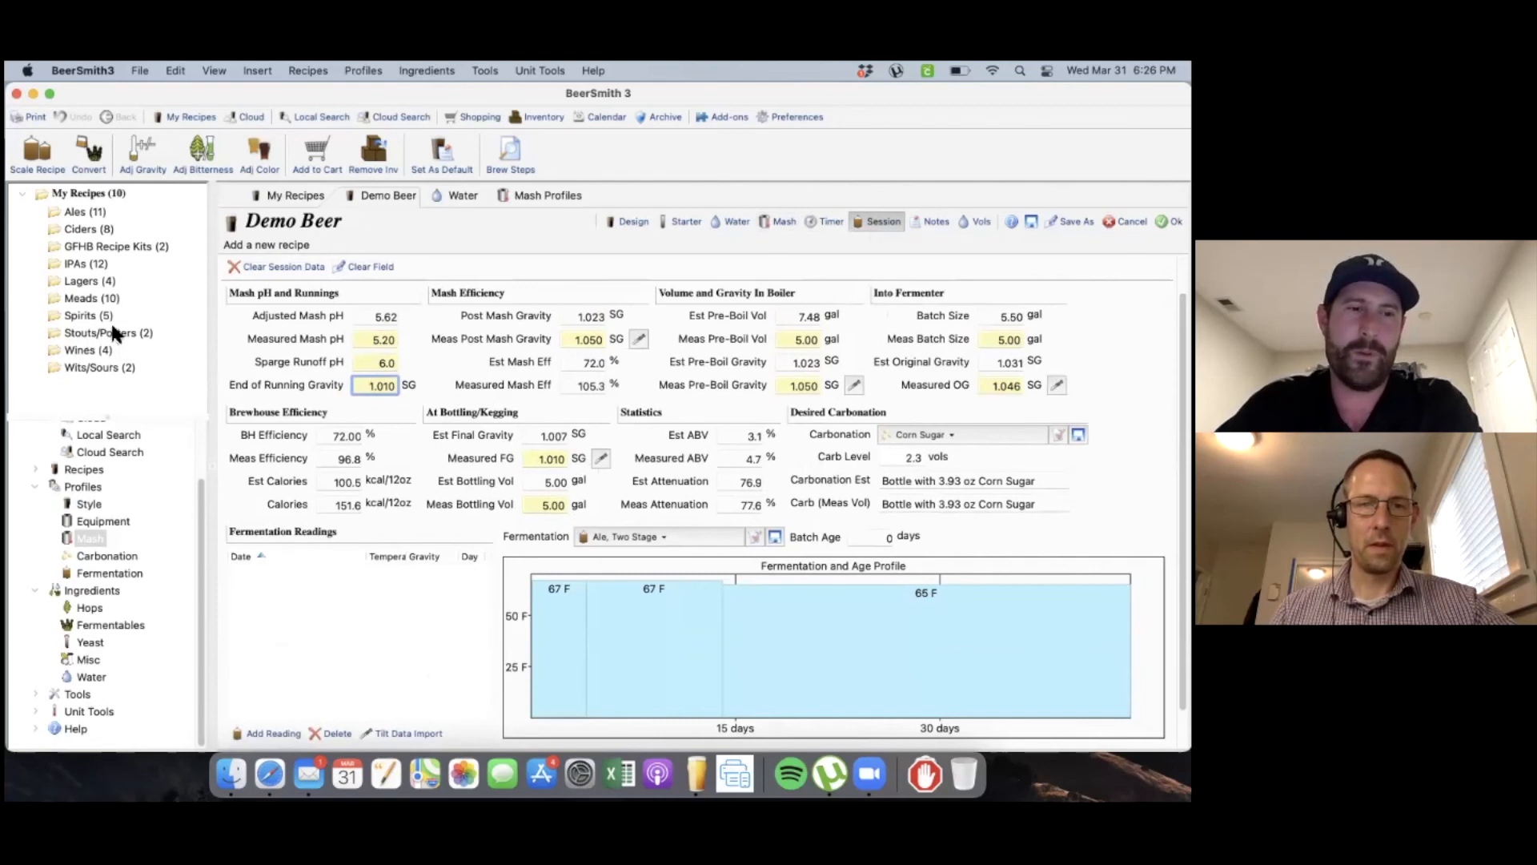
Step: Open the Kolsch 2.0 recipe from the Ales folder and show its brew session data
{"action": "left_click", "coordinate": [88, 283]}
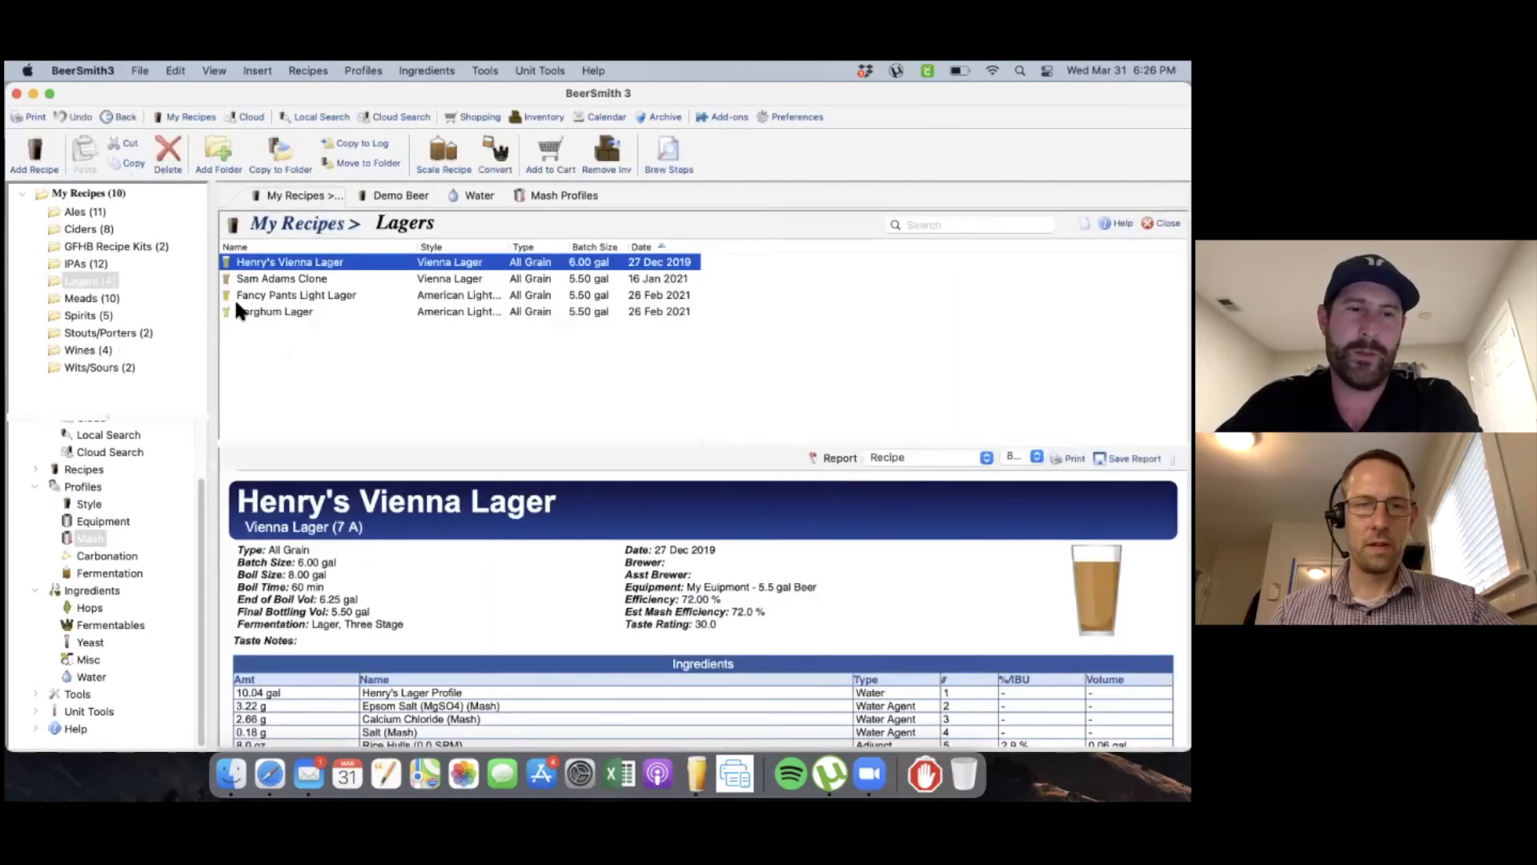
{"action": "left_click", "coordinate": [90, 213]}
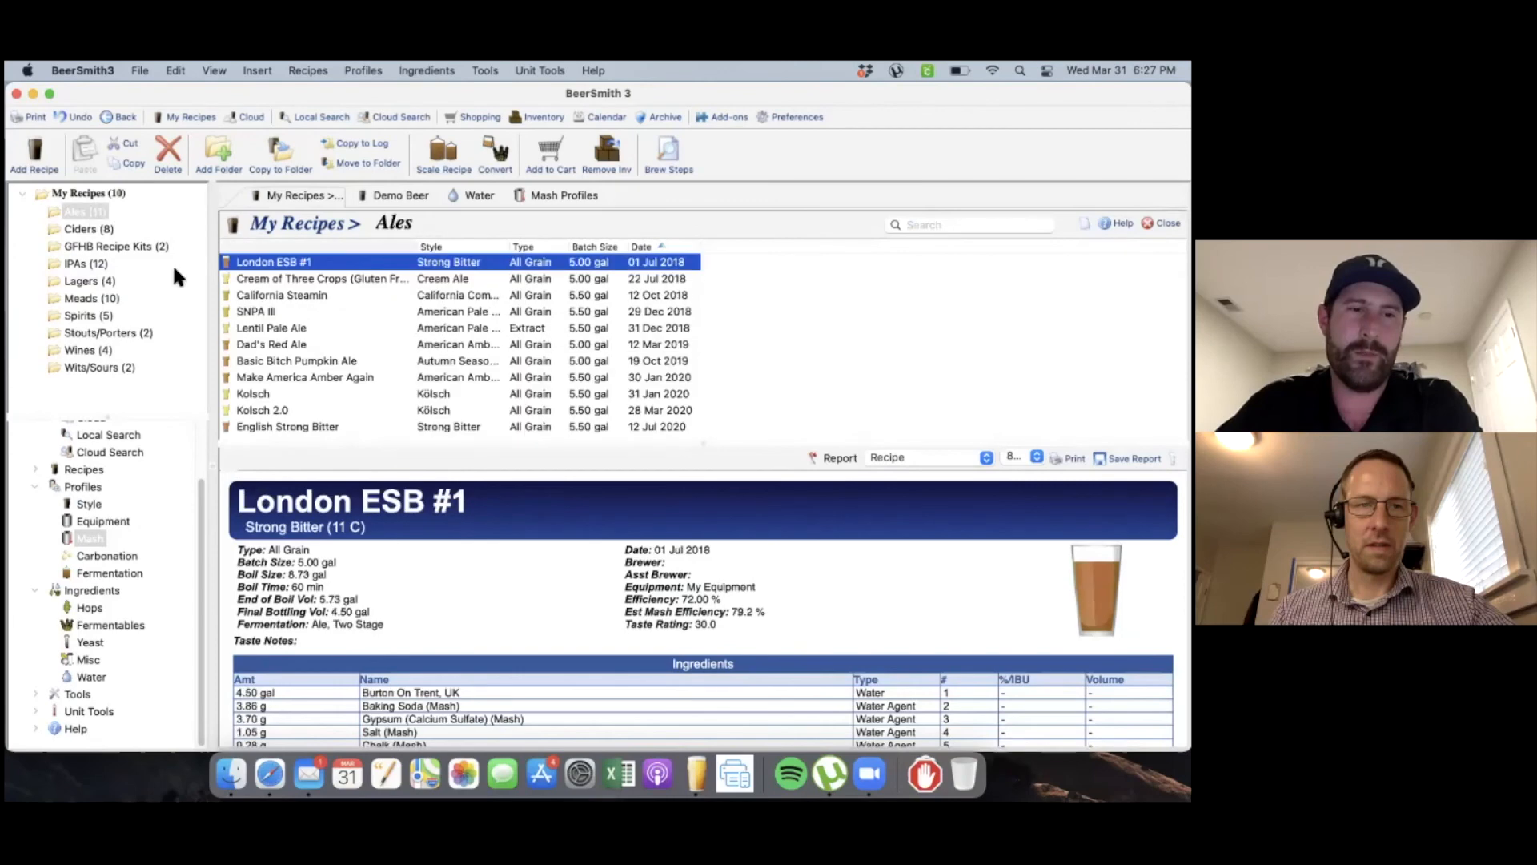
{"action": "double_click", "coordinate": [275, 406]}
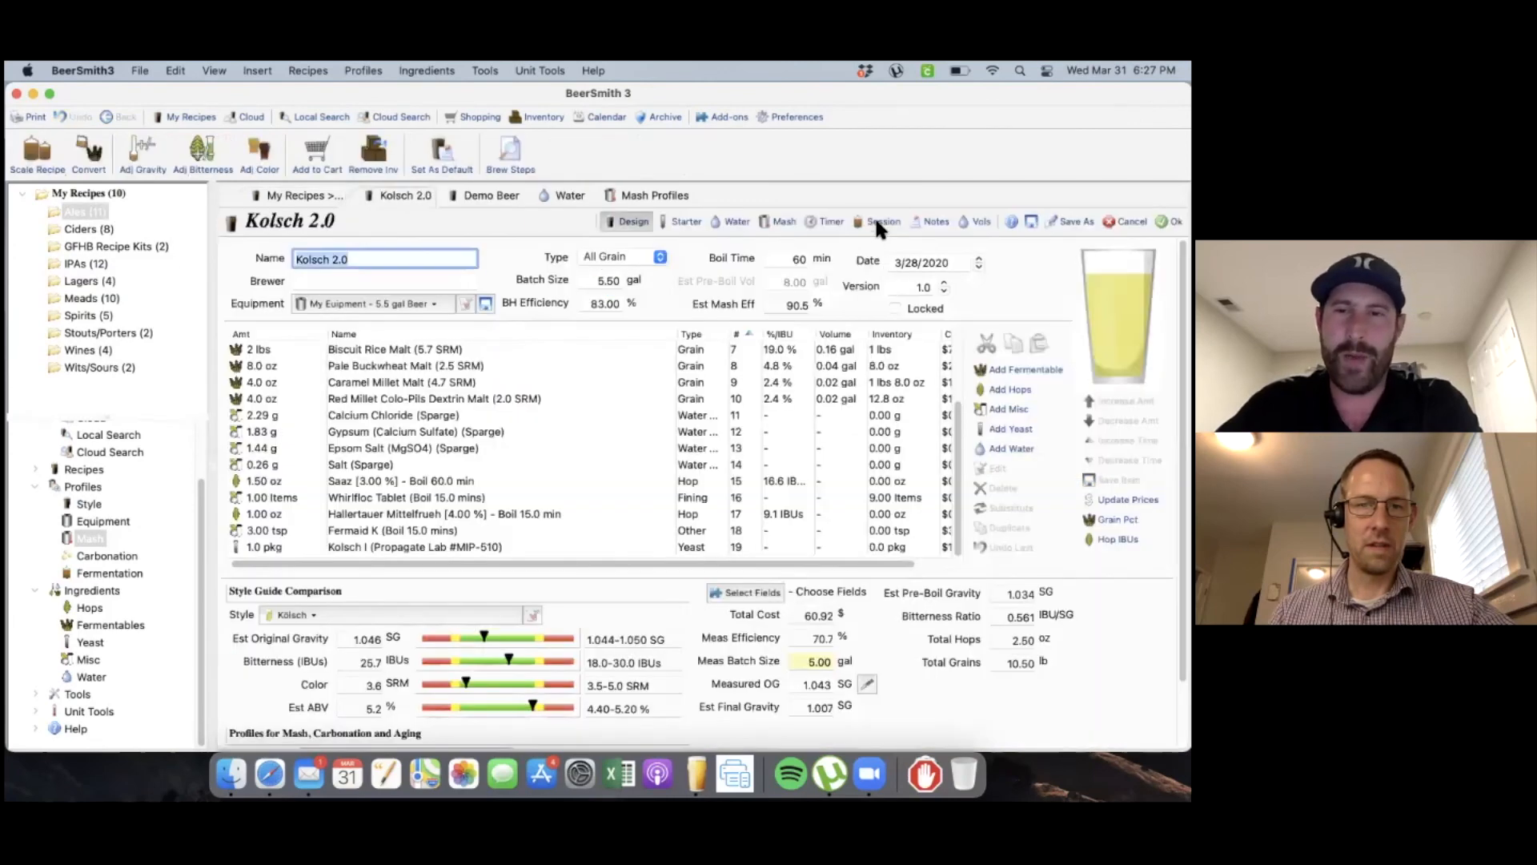
{"action": "left_click", "coordinate": [875, 226]}
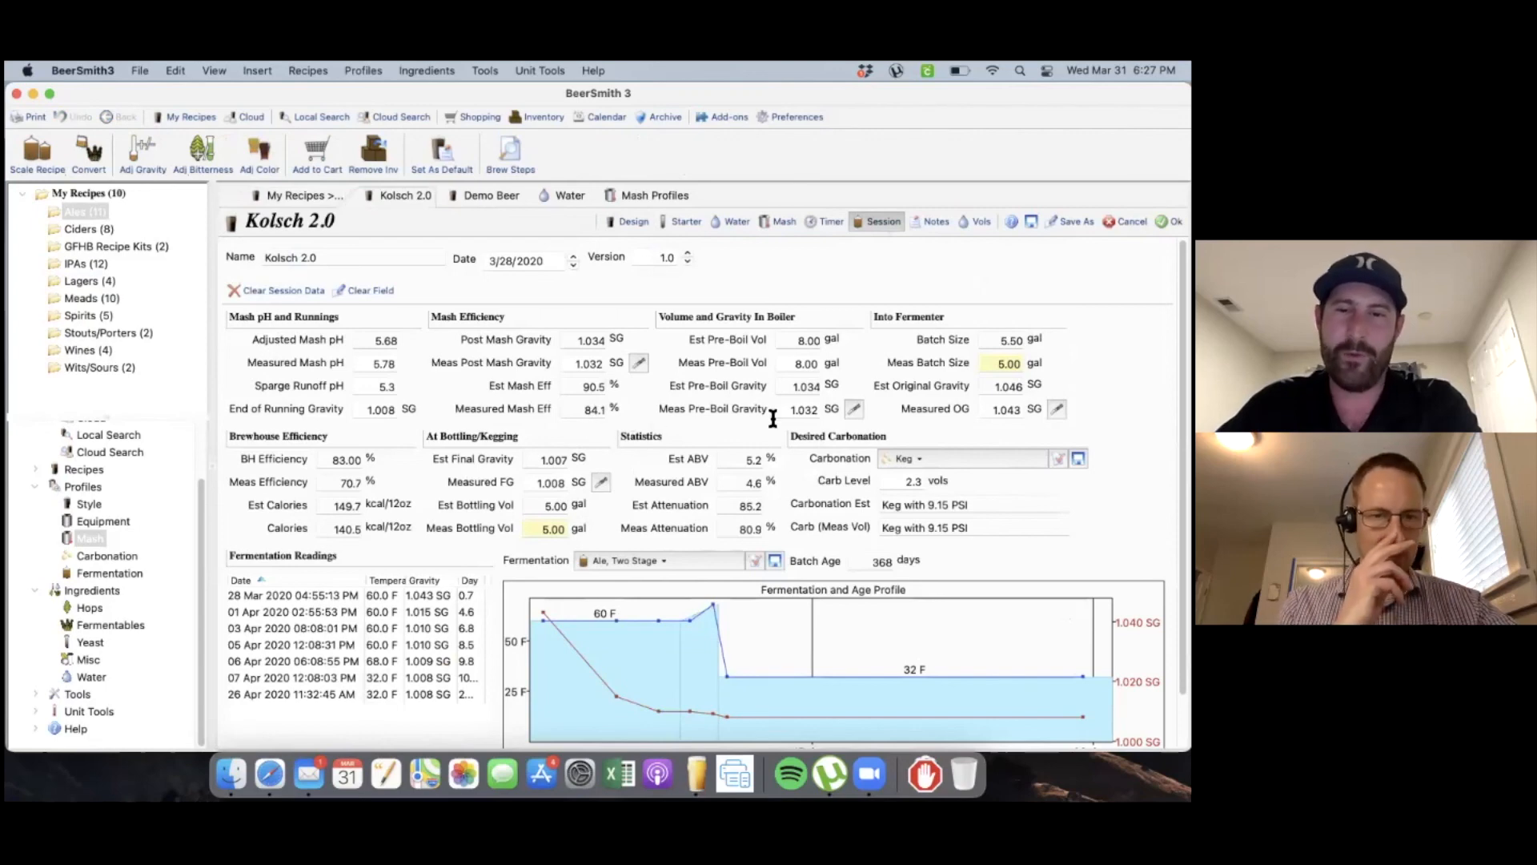
Step: Examine the first three dated fermentation readings of Kolsch 2.0, and close the recipe
{"action": "left_click", "coordinate": [380, 594]}
{"action": "left_click", "coordinate": [378, 610]}
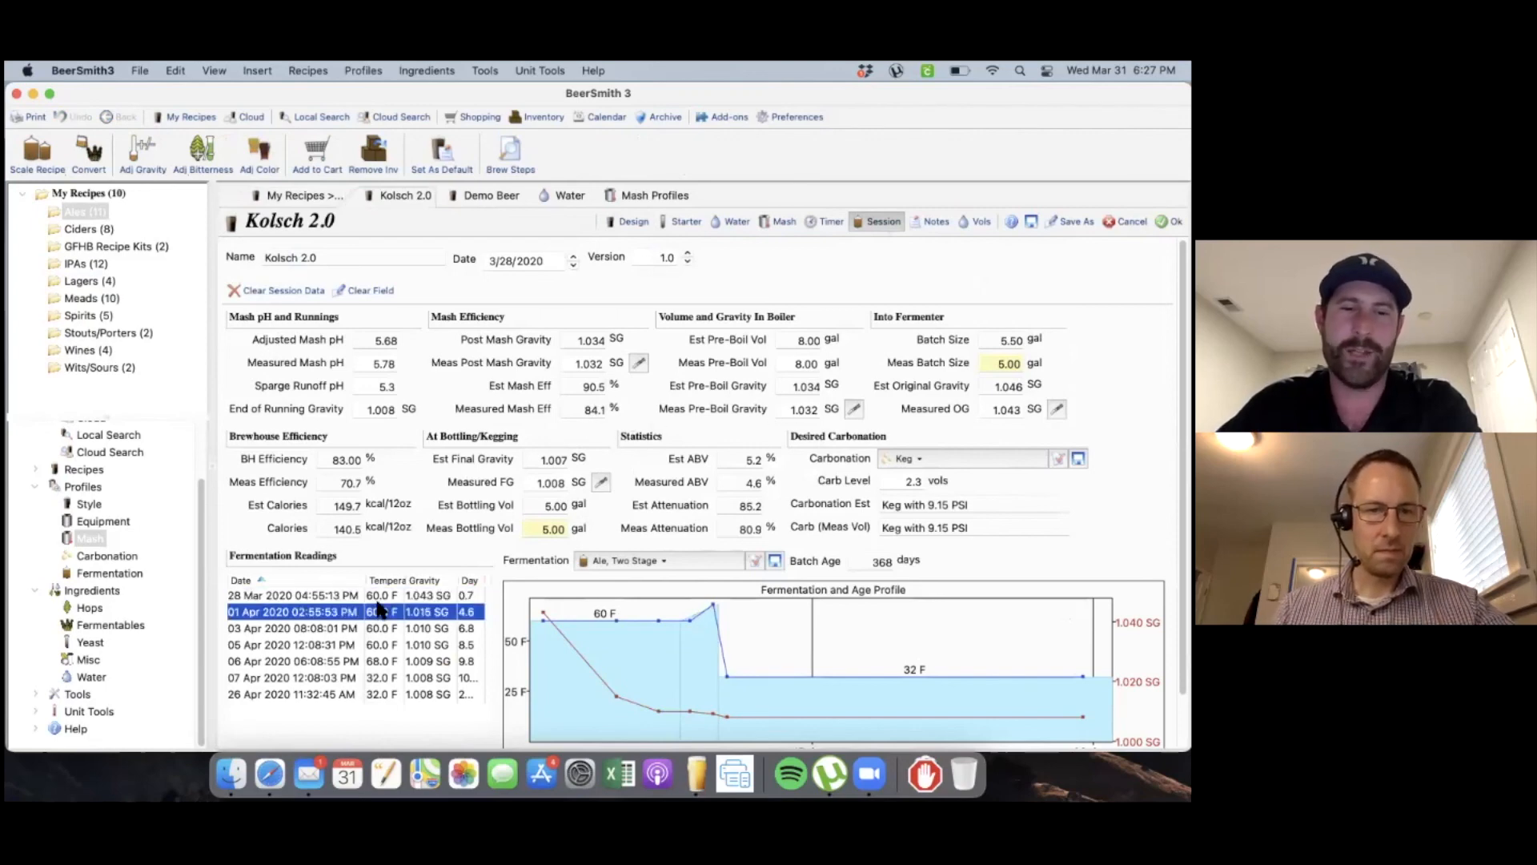
{"action": "left_click", "coordinate": [387, 628]}
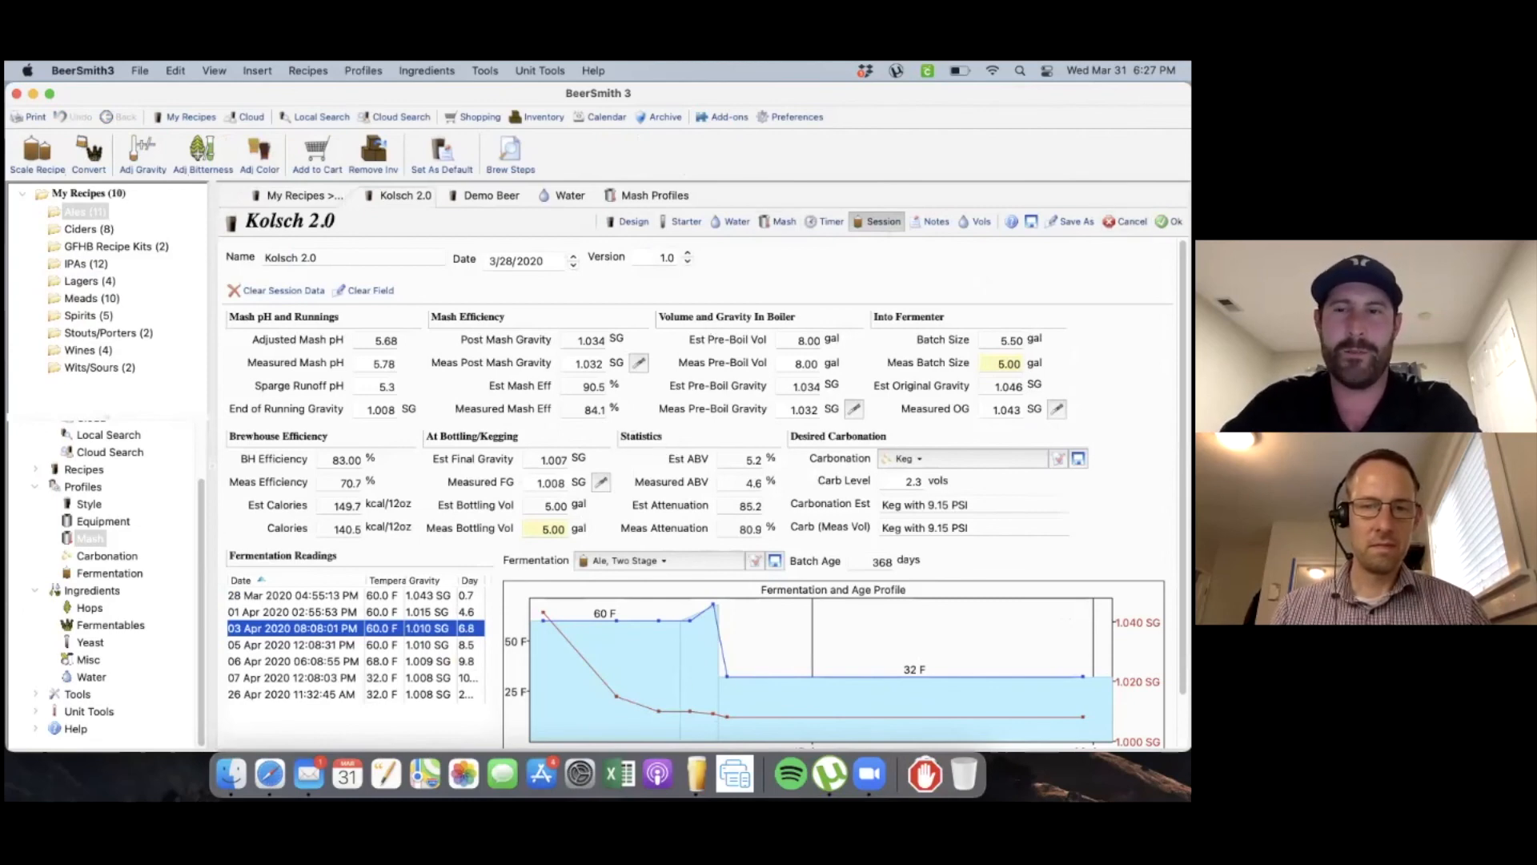
{"action": "left_click", "coordinate": [1172, 222]}
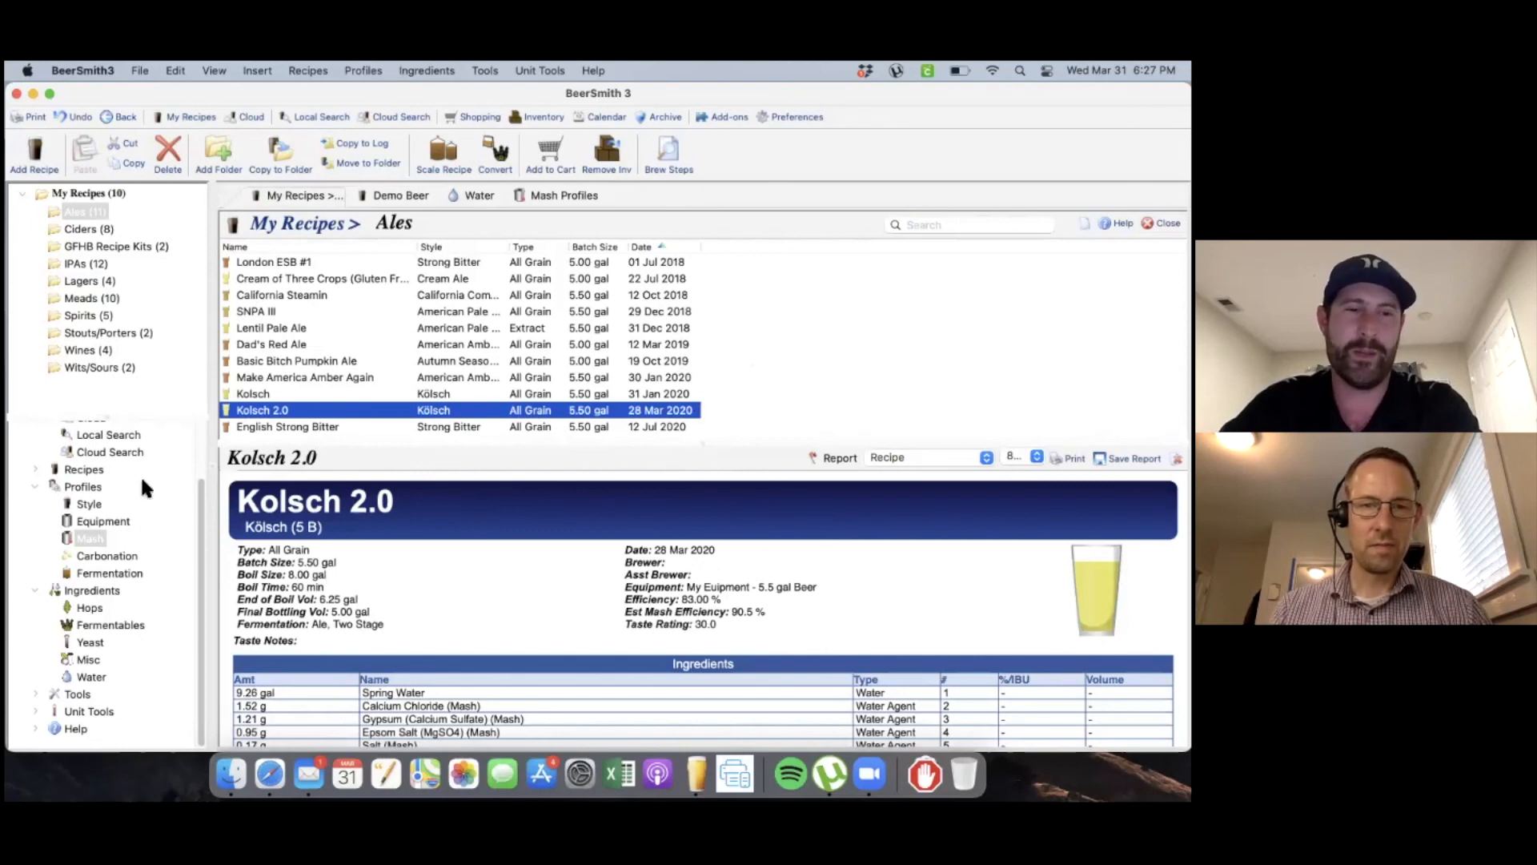
{"action": "scroll", "coordinate": [125, 486], "scroll_direction": "up", "scroll_amount": 3}
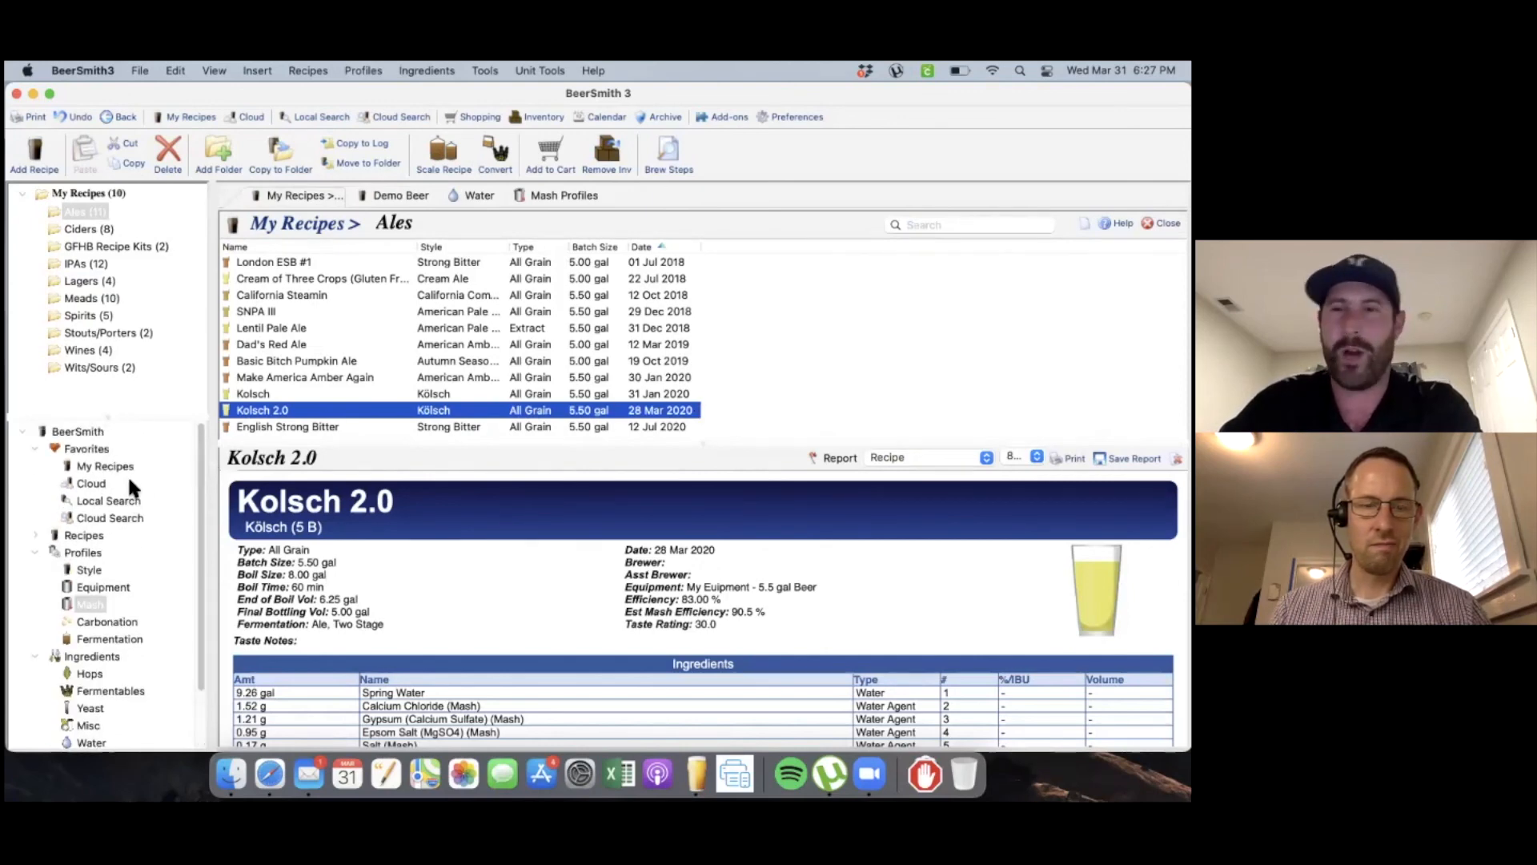